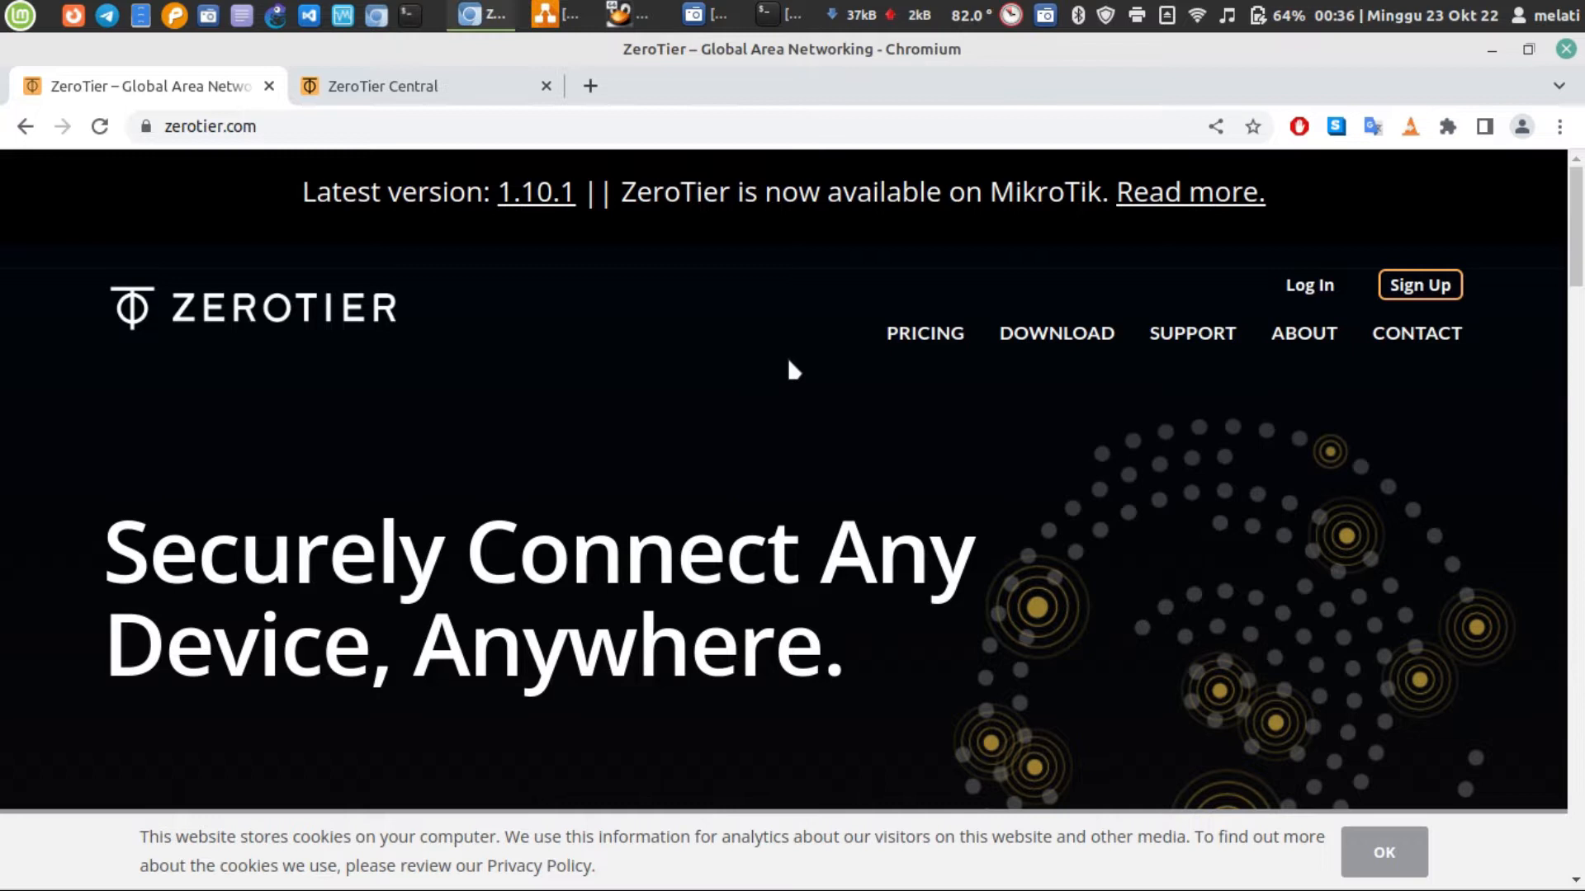
# Look through the ZeroTier homepage, covering the network diagram, feature descriptions, user categories and supported platforms
pyautogui.scroll(-5, 787, 358)
pyautogui.scroll(5, 787, 358)
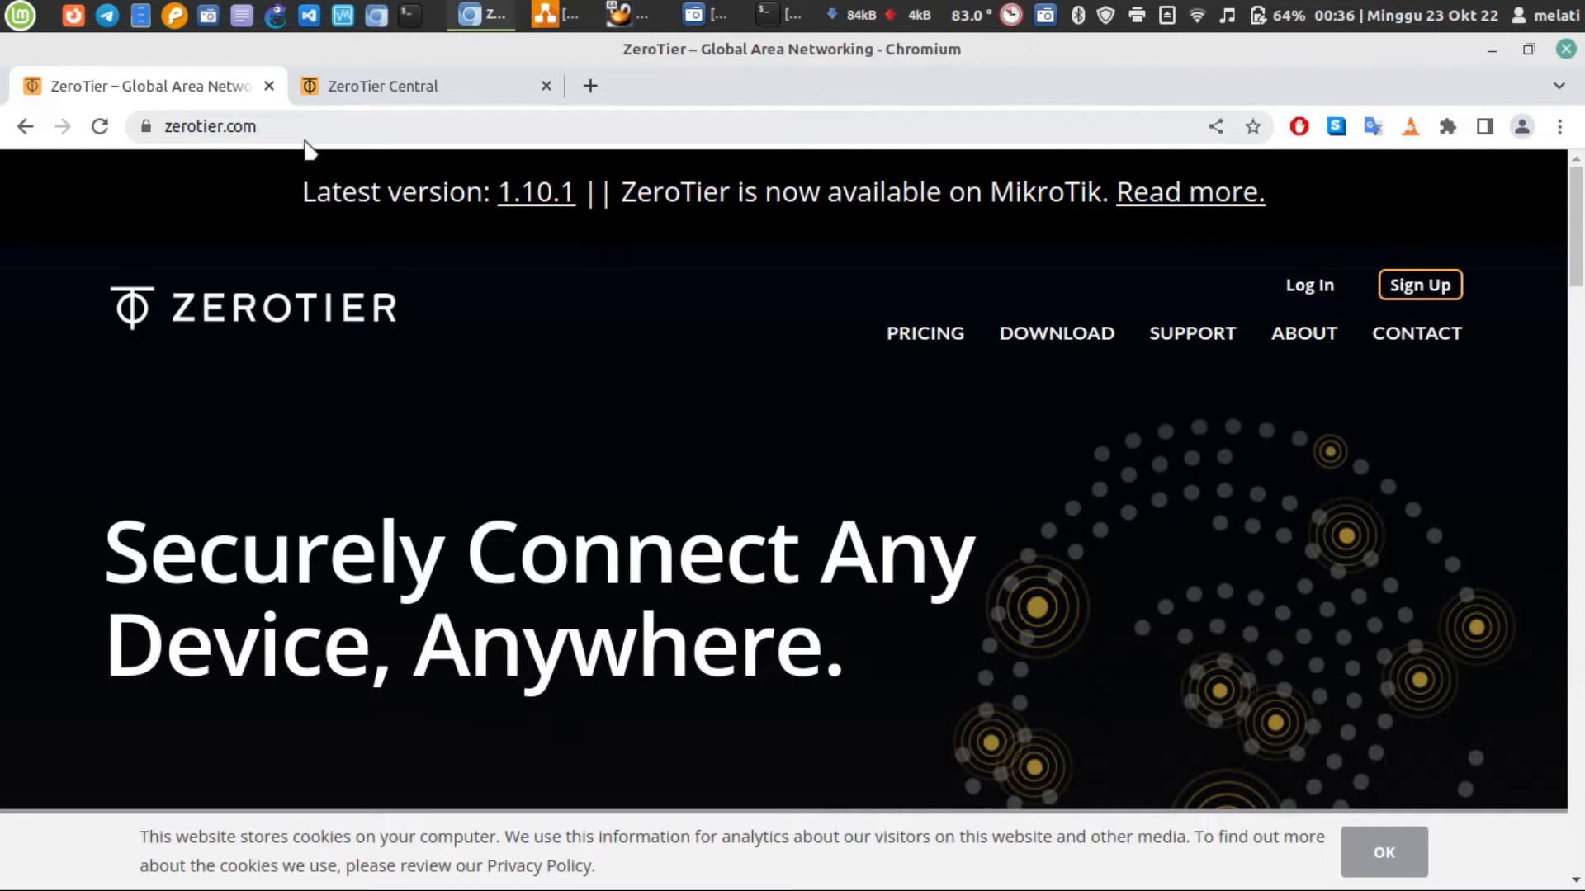
pyautogui.scroll(-10, 316, 157)
pyautogui.scroll(-10, 319, 165)
pyautogui.scroll(3, 322, 161)
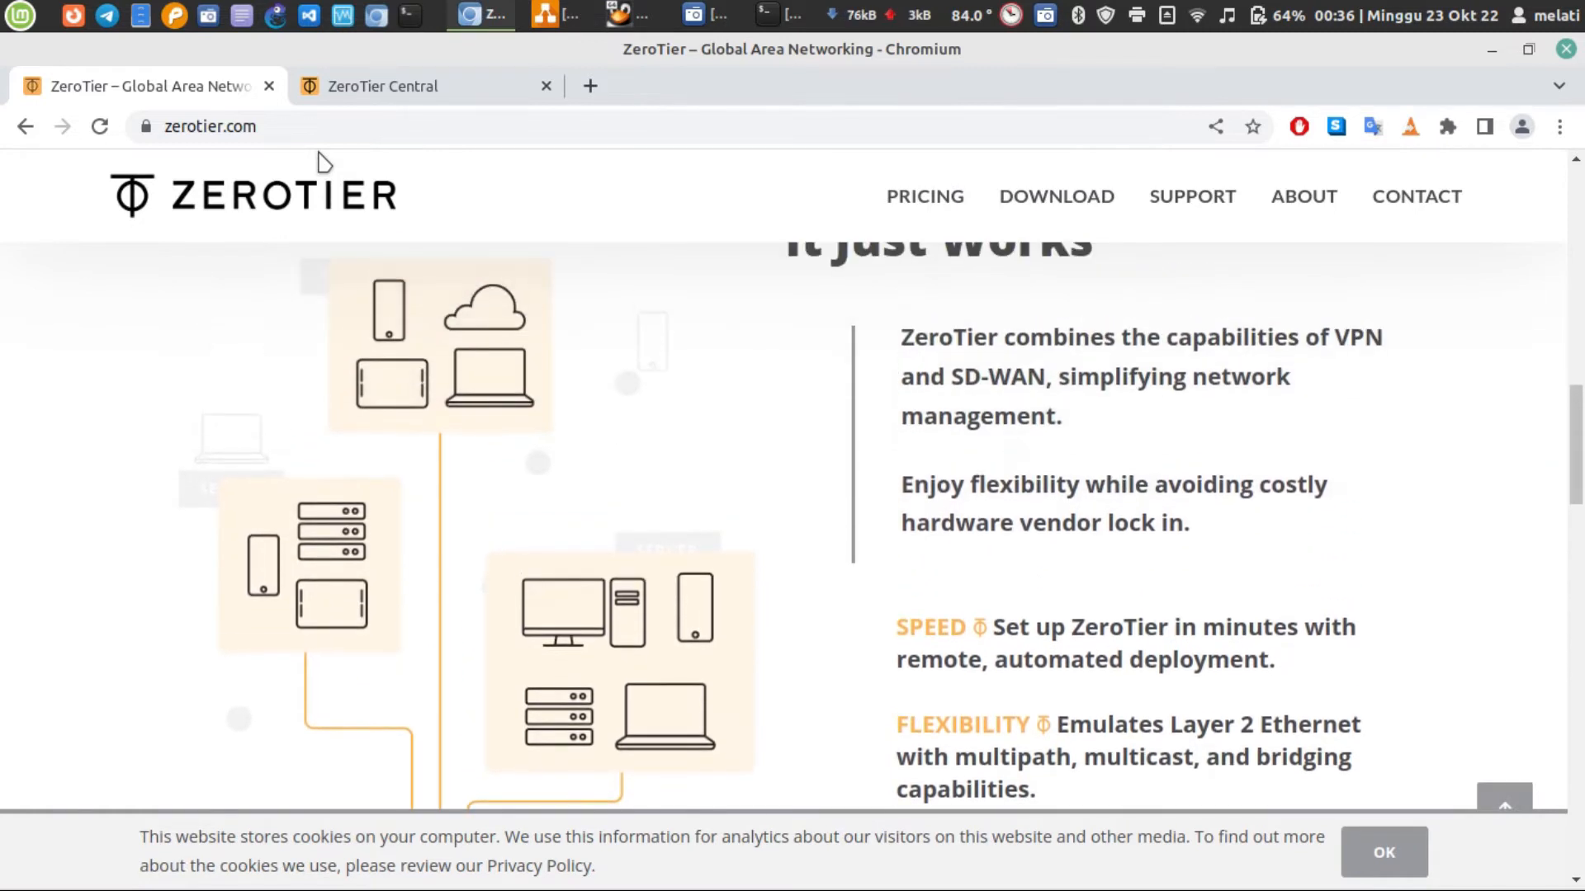
pyautogui.scroll(-2, 404, 475)
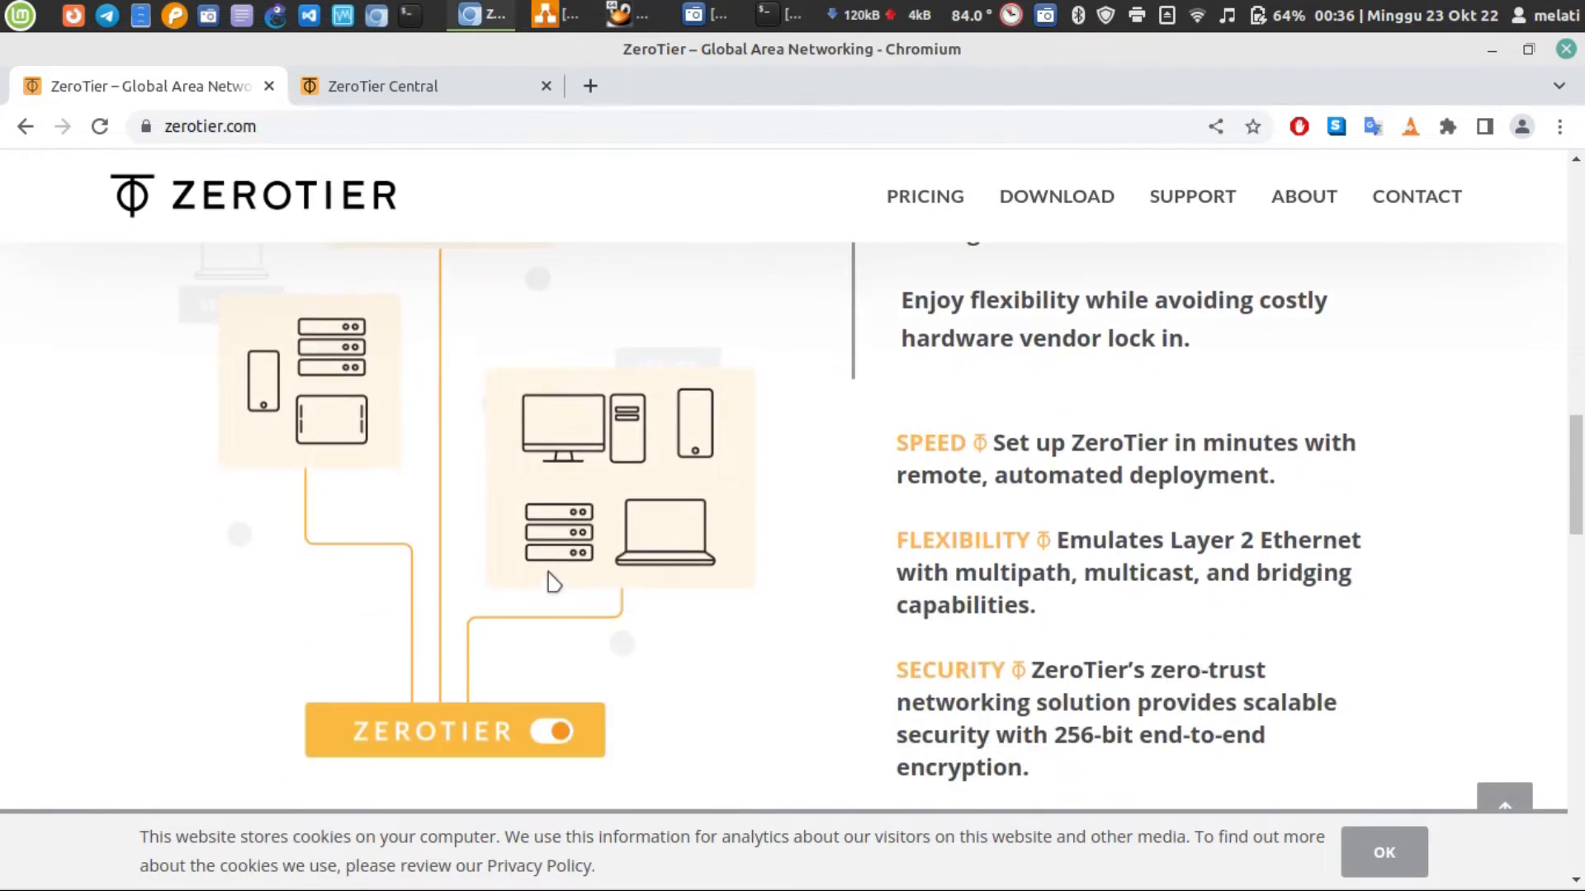
pyautogui.scroll(2, 598, 552)
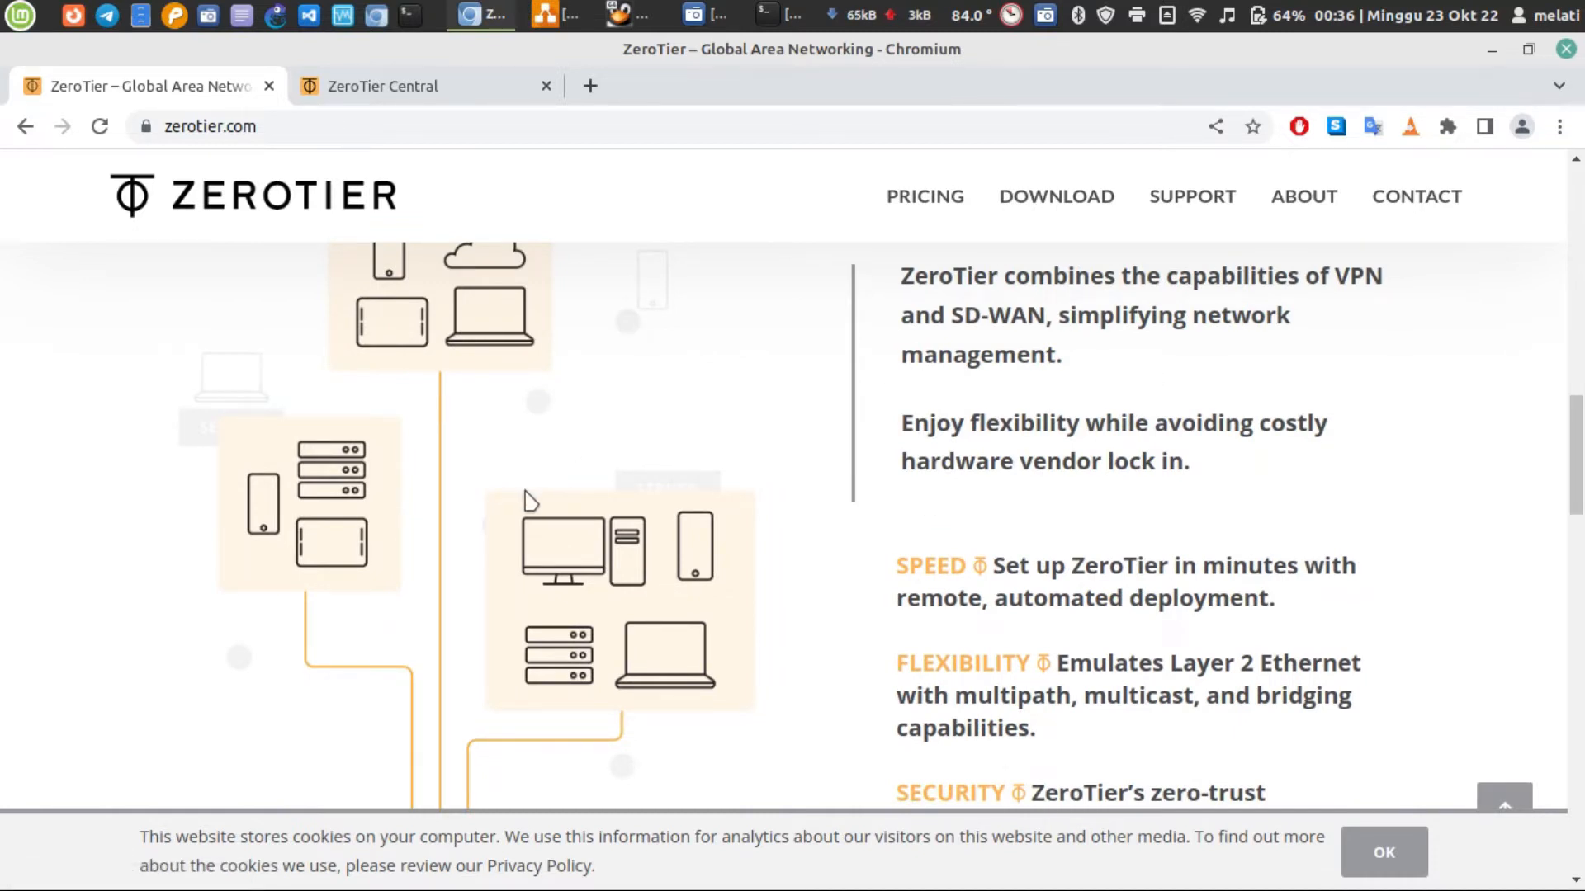
pyautogui.scroll(1, 565, 437)
pyautogui.scroll(1, 570, 444)
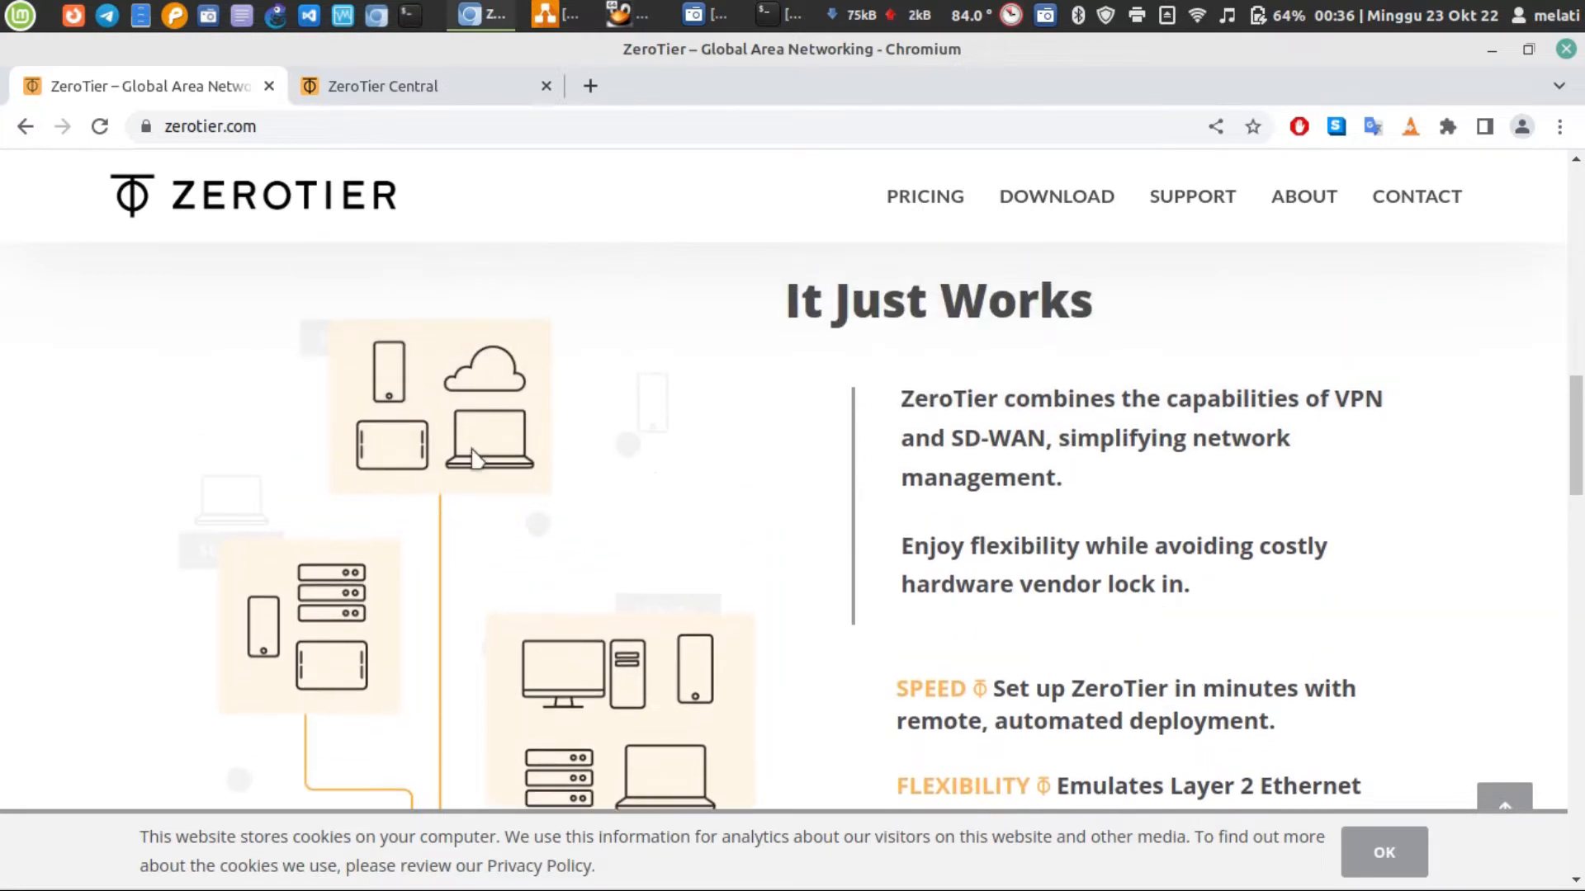
pyautogui.scroll(-4, 482, 429)
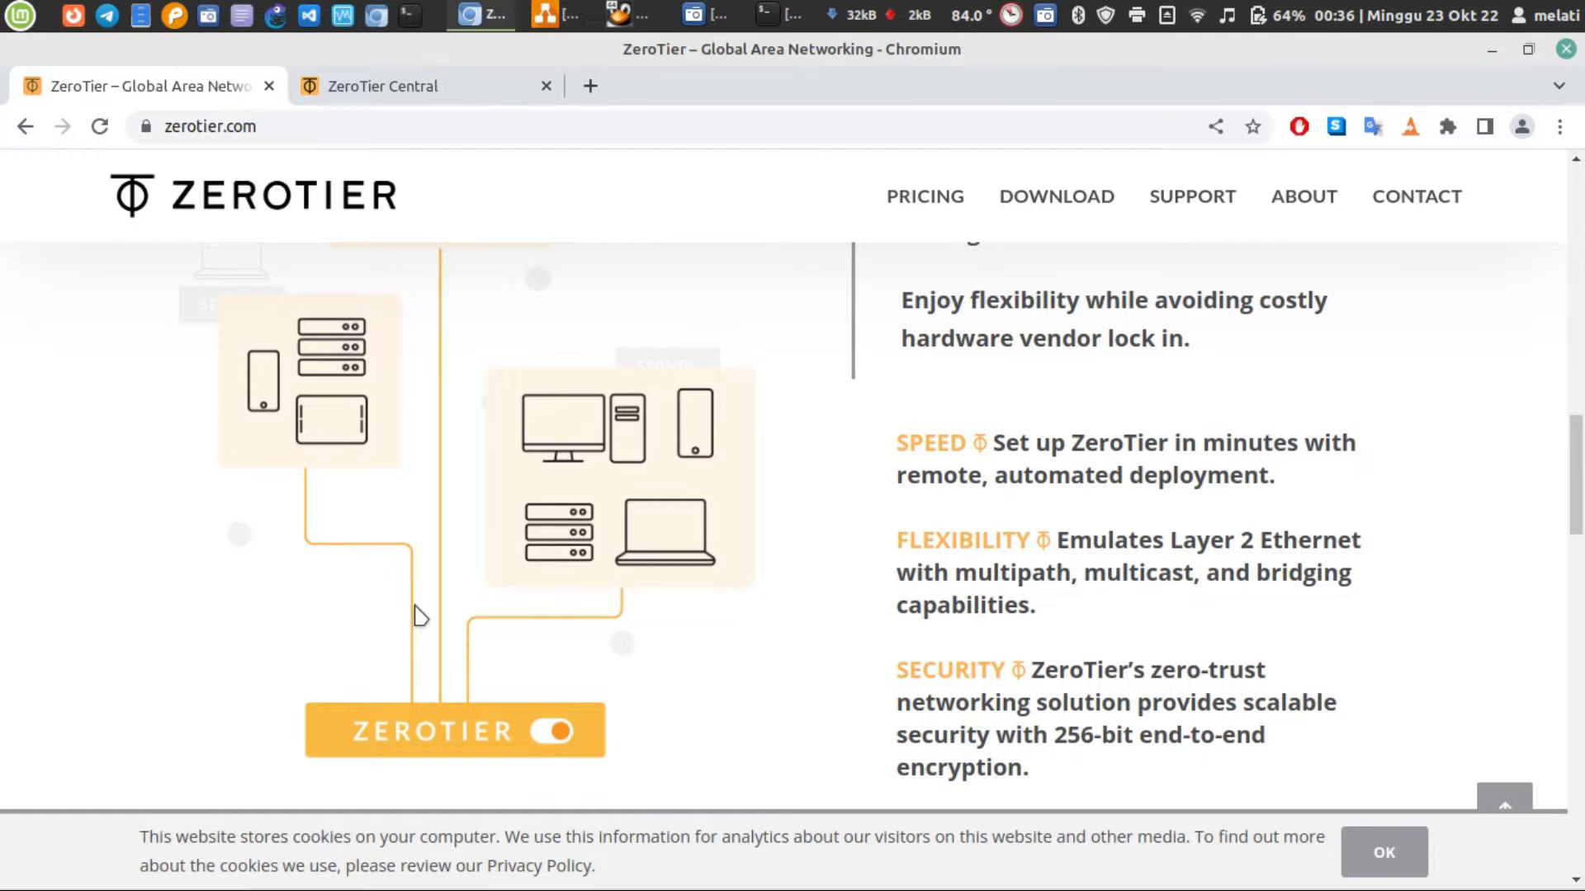
pyautogui.scroll(-10, 419, 616)
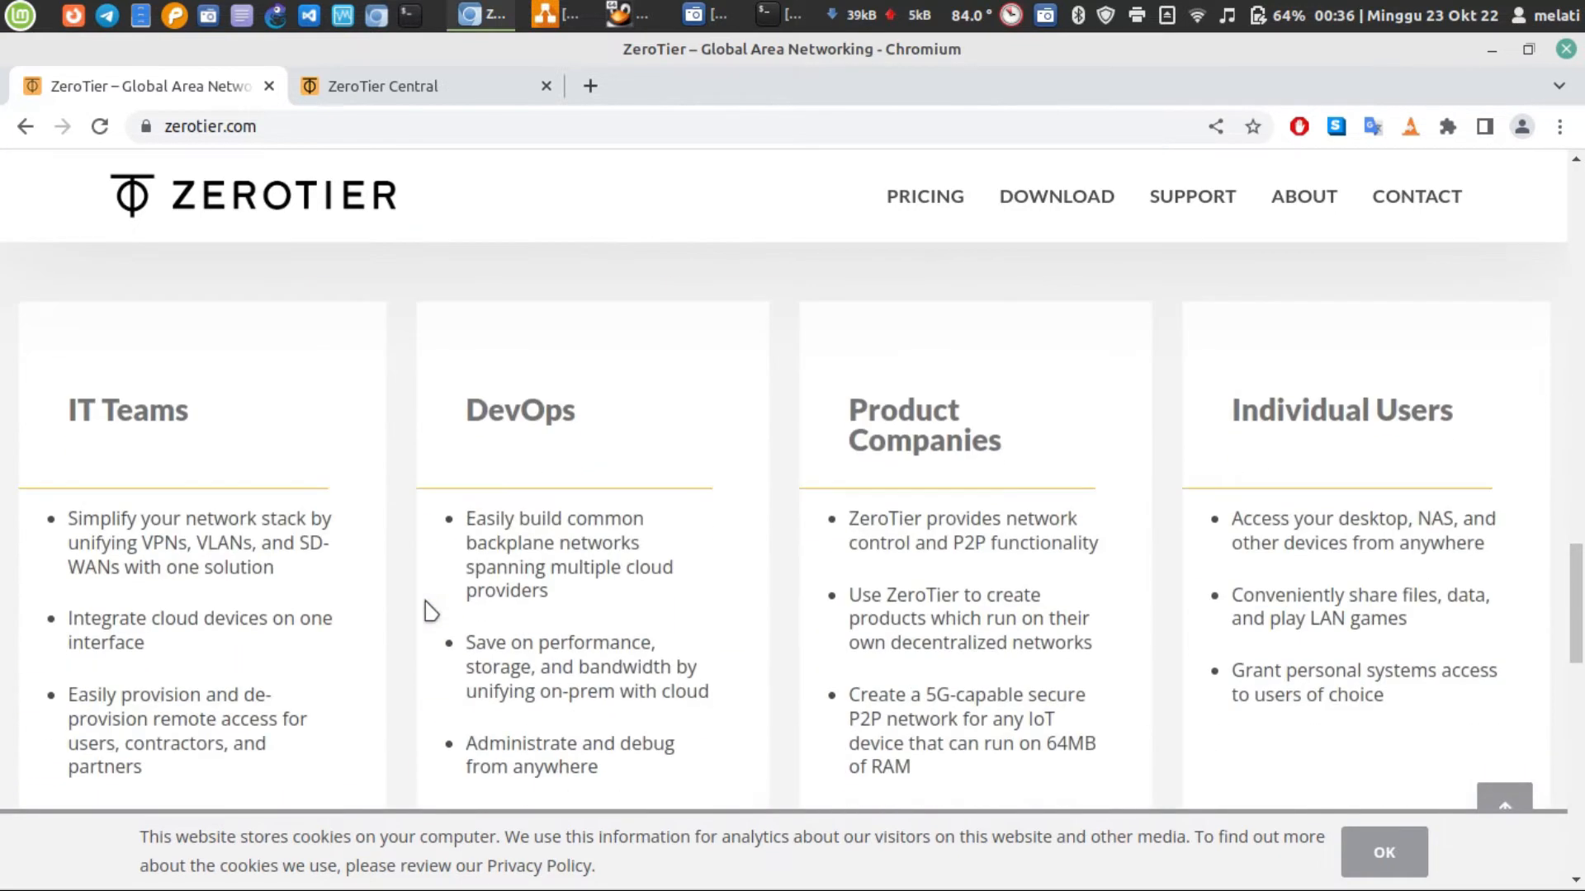
pyautogui.scroll(-14, 429, 610)
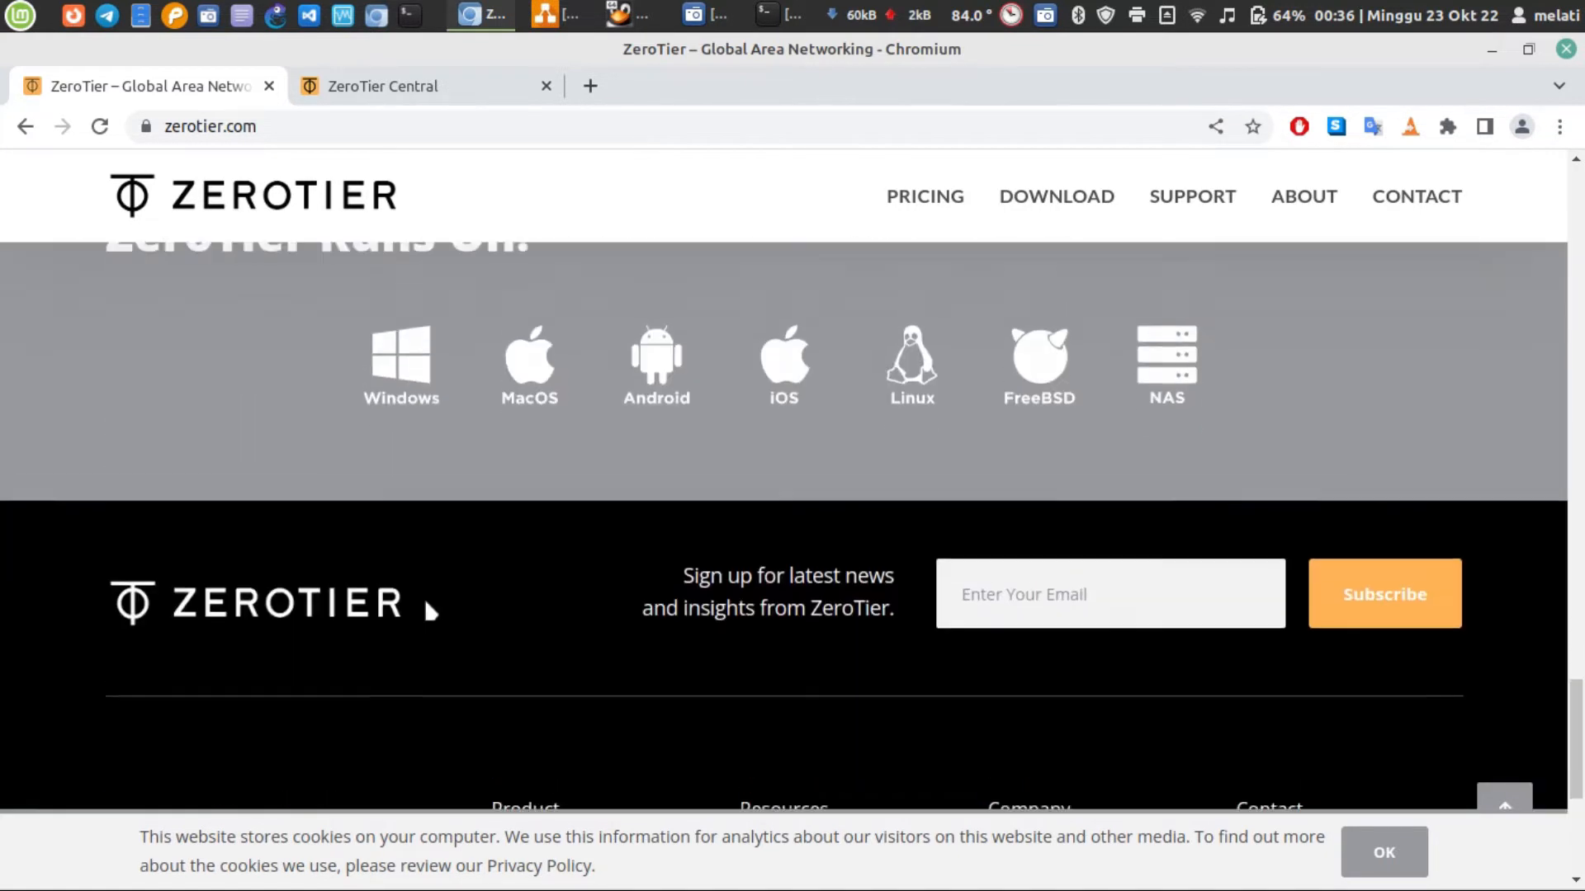
# Open the Linux download instructions from the supported platforms and highlight the one-line curl install command
pyautogui.scroll(2, 429, 610)
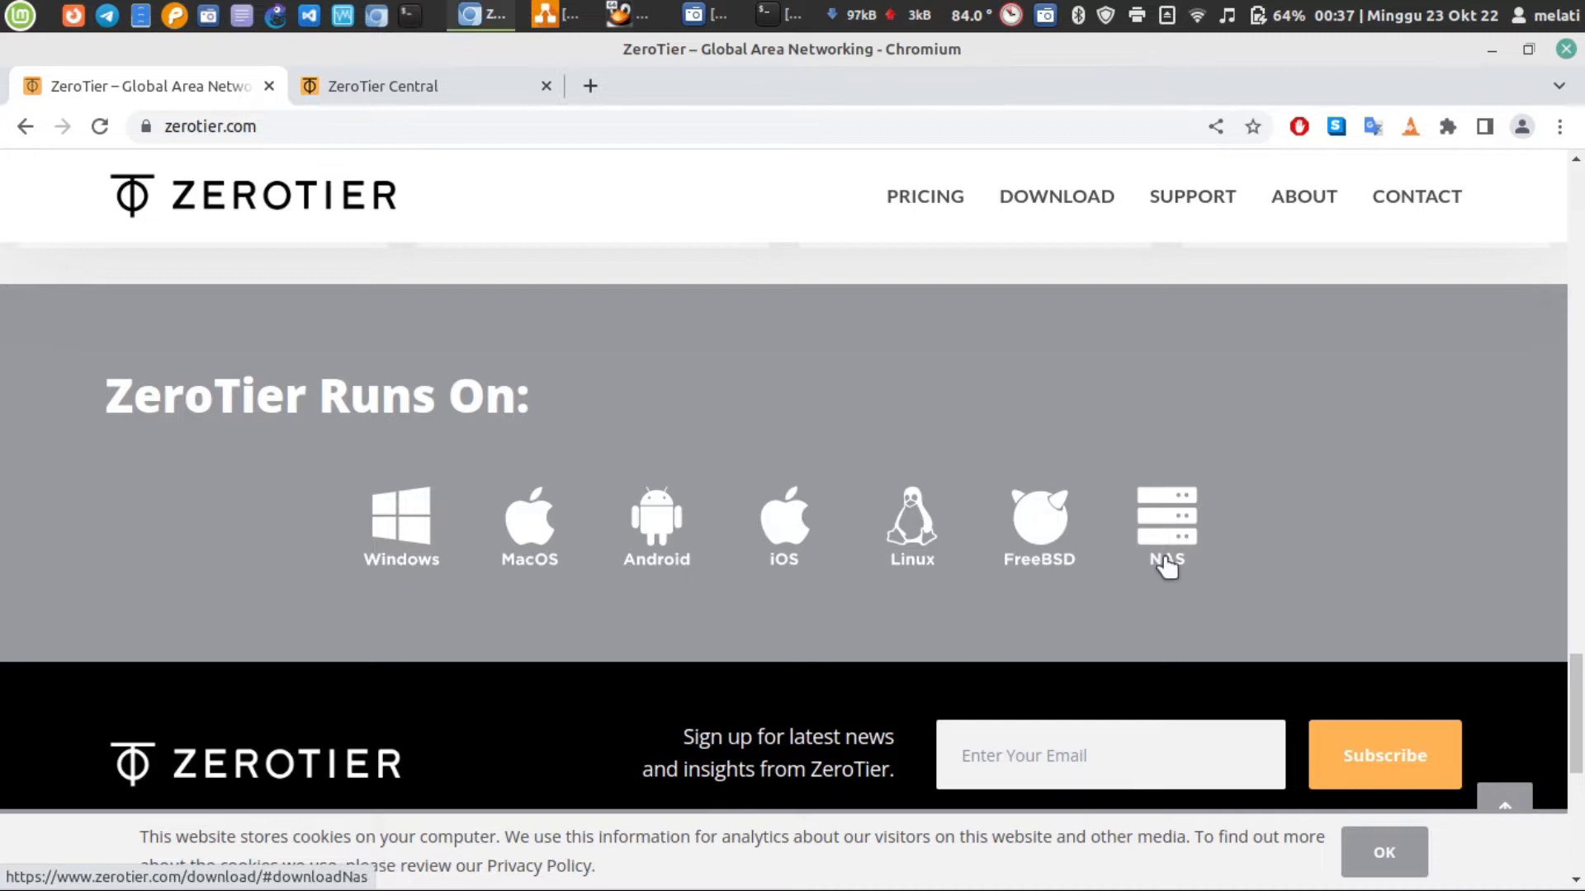
pyautogui.scroll(-1, 892, 627)
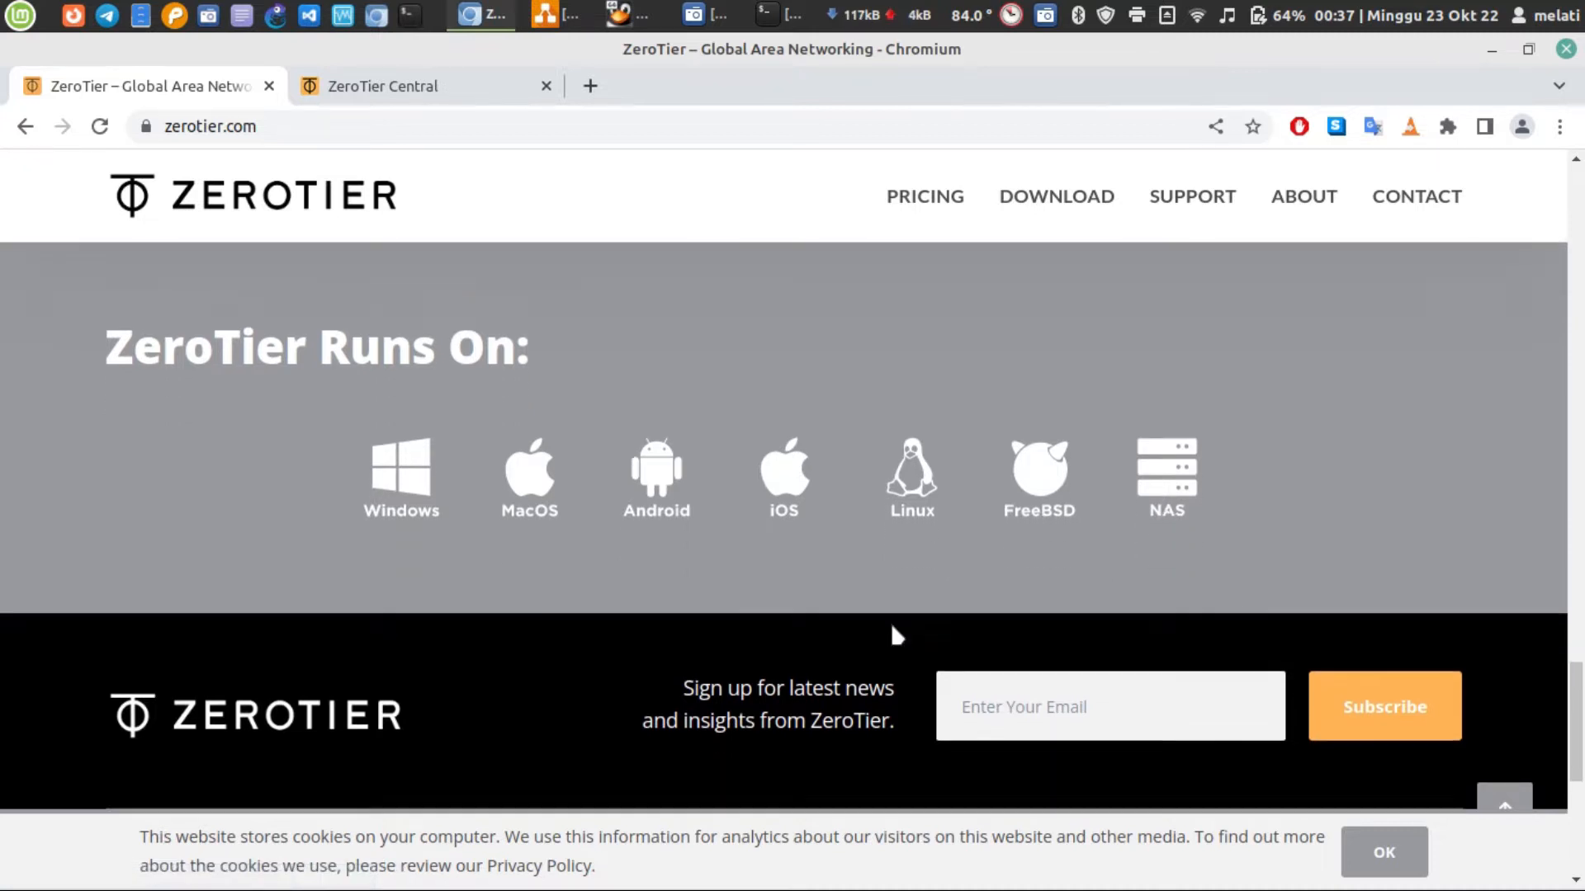
pyautogui.scroll(-2, 893, 627)
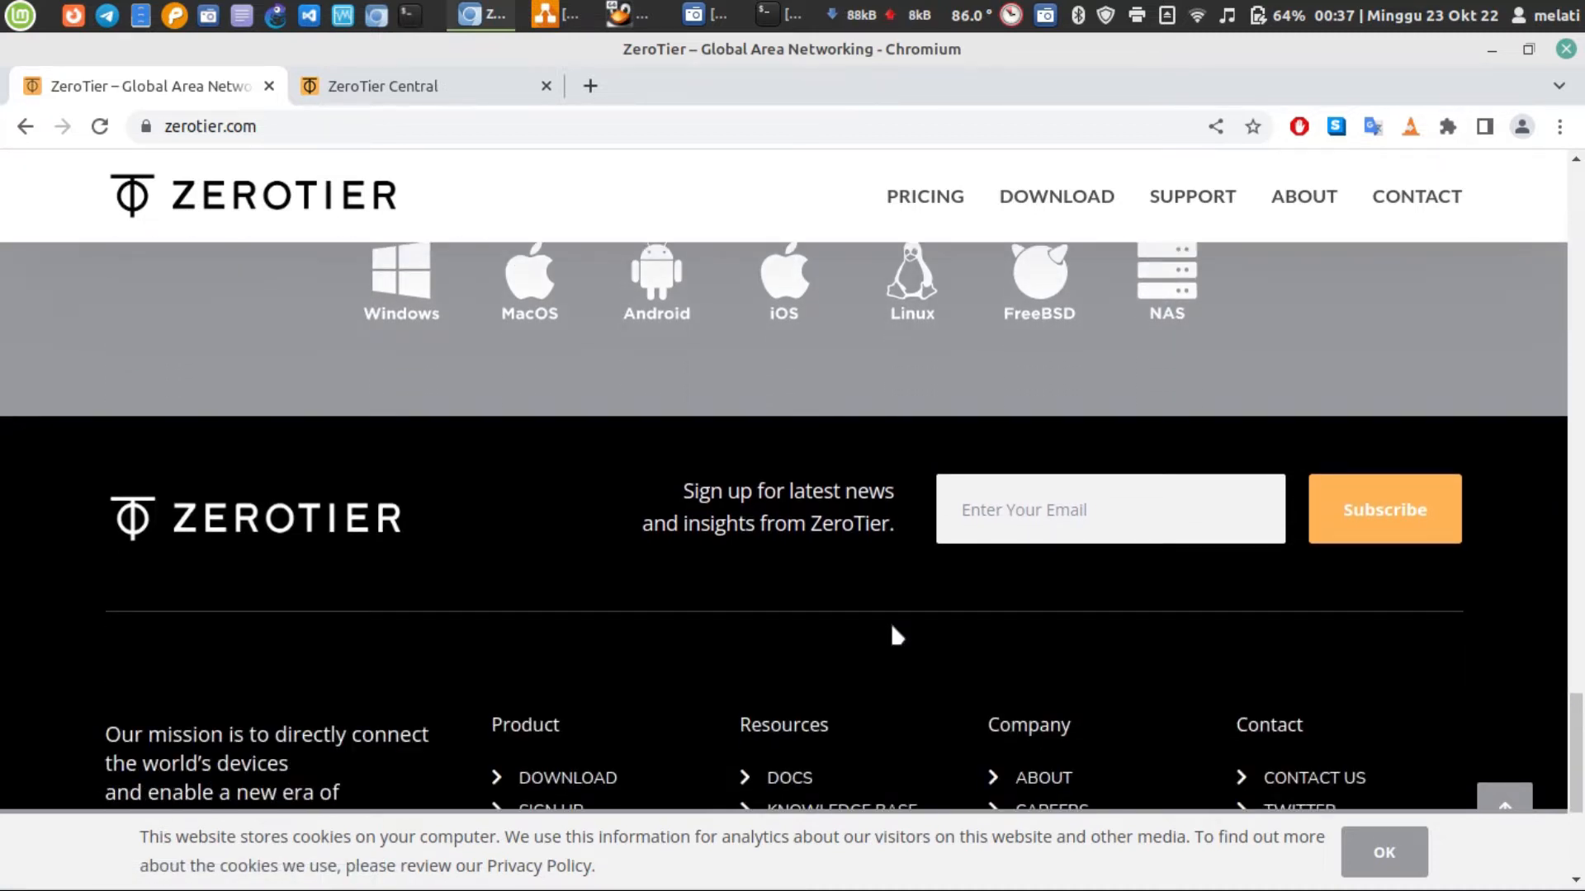
pyautogui.scroll(2, 895, 634)
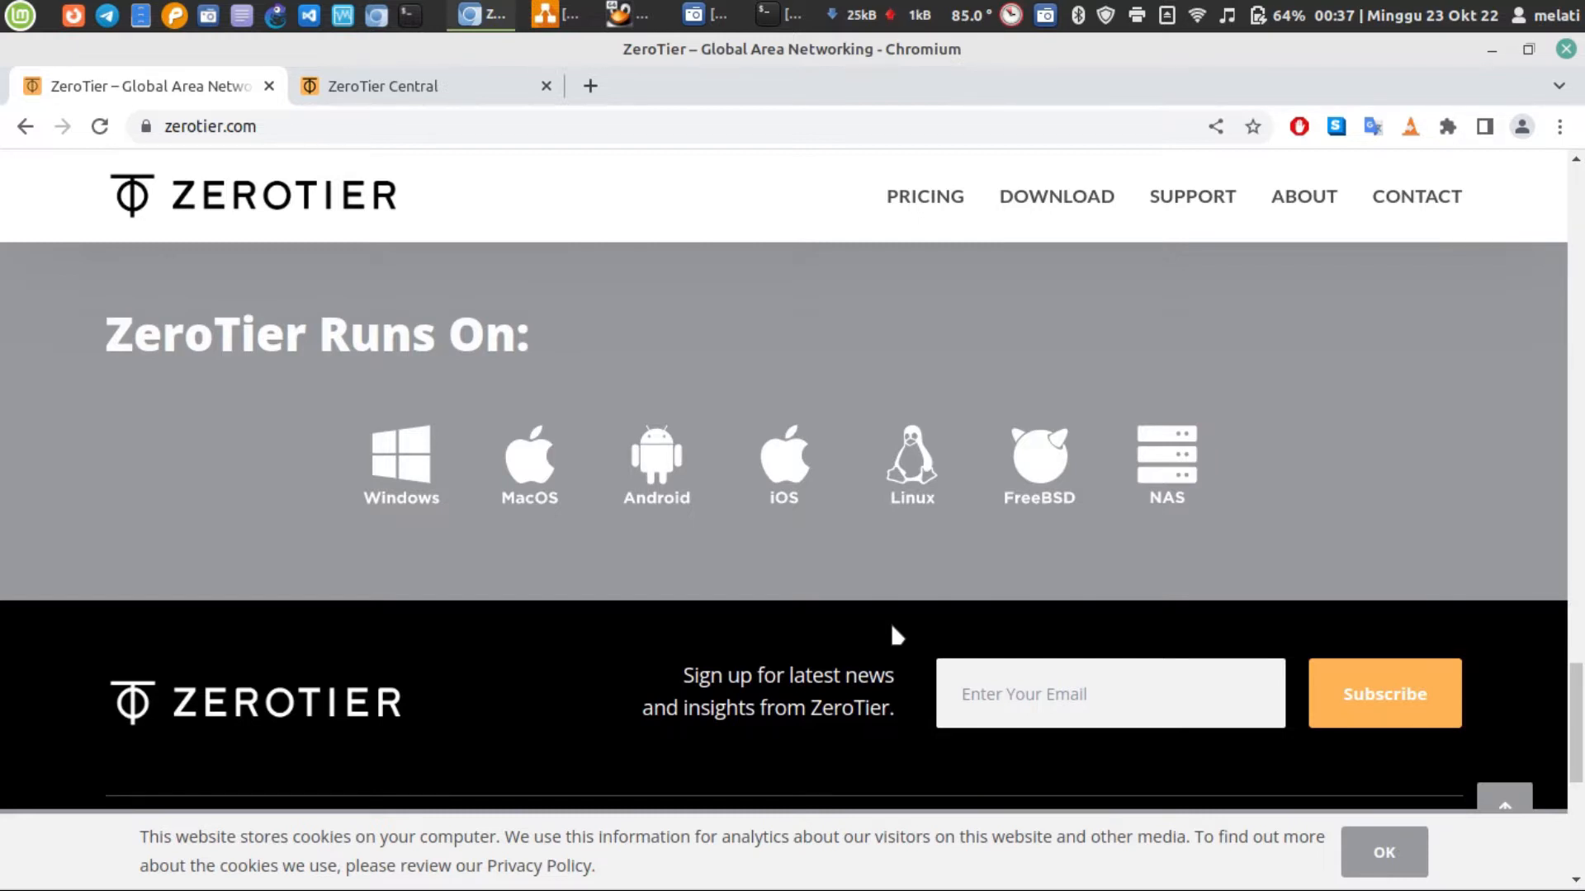
pyautogui.click(908, 497)
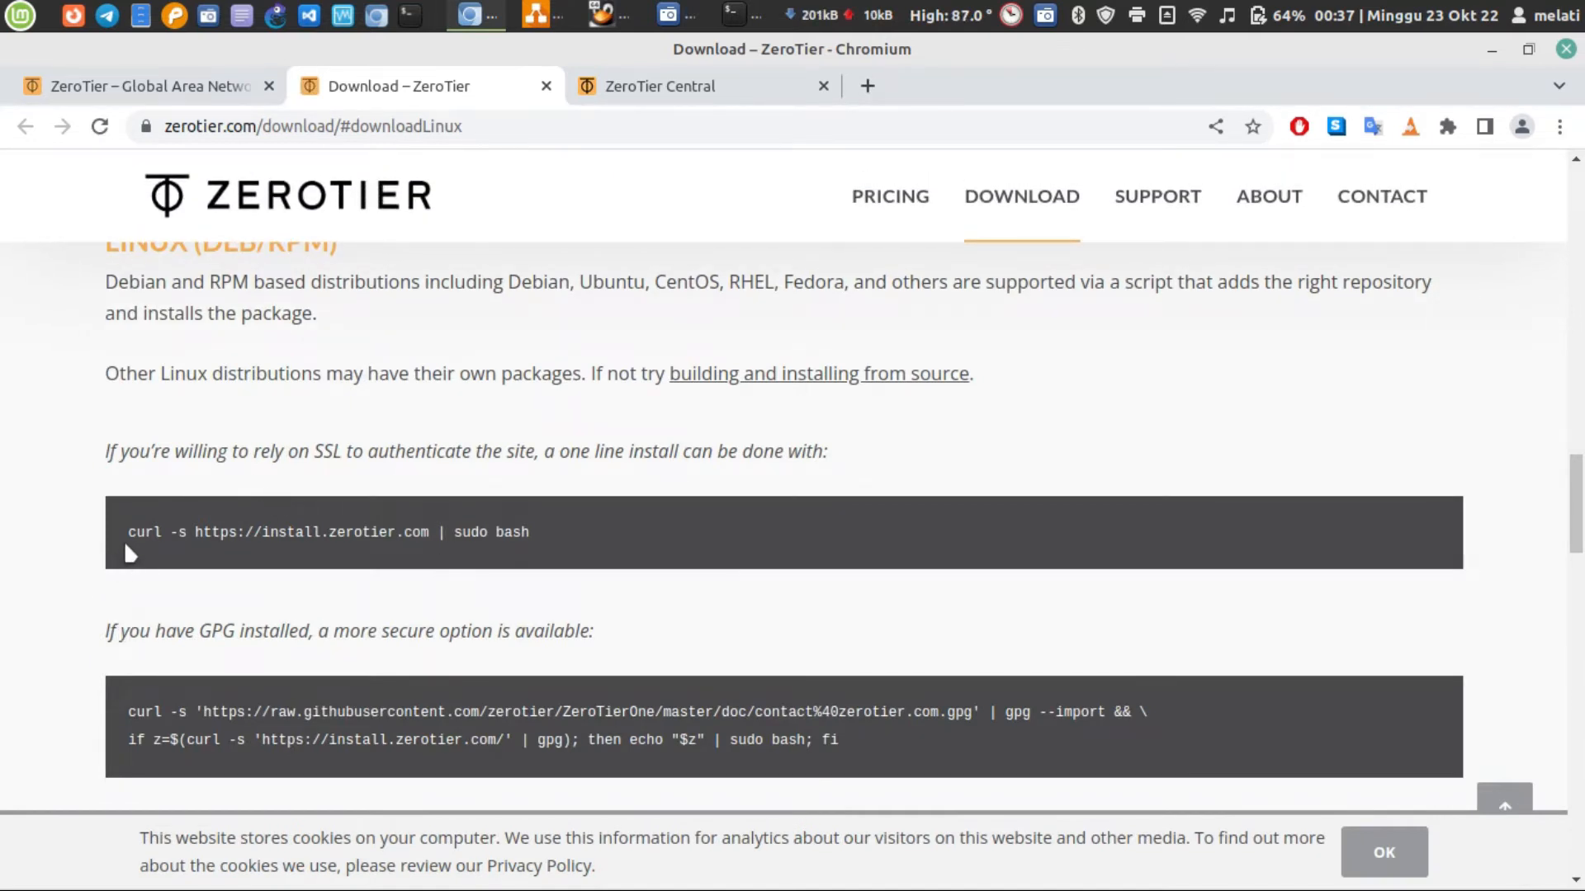
pyautogui.moveTo(124, 536); pyautogui.dragTo(547, 551)
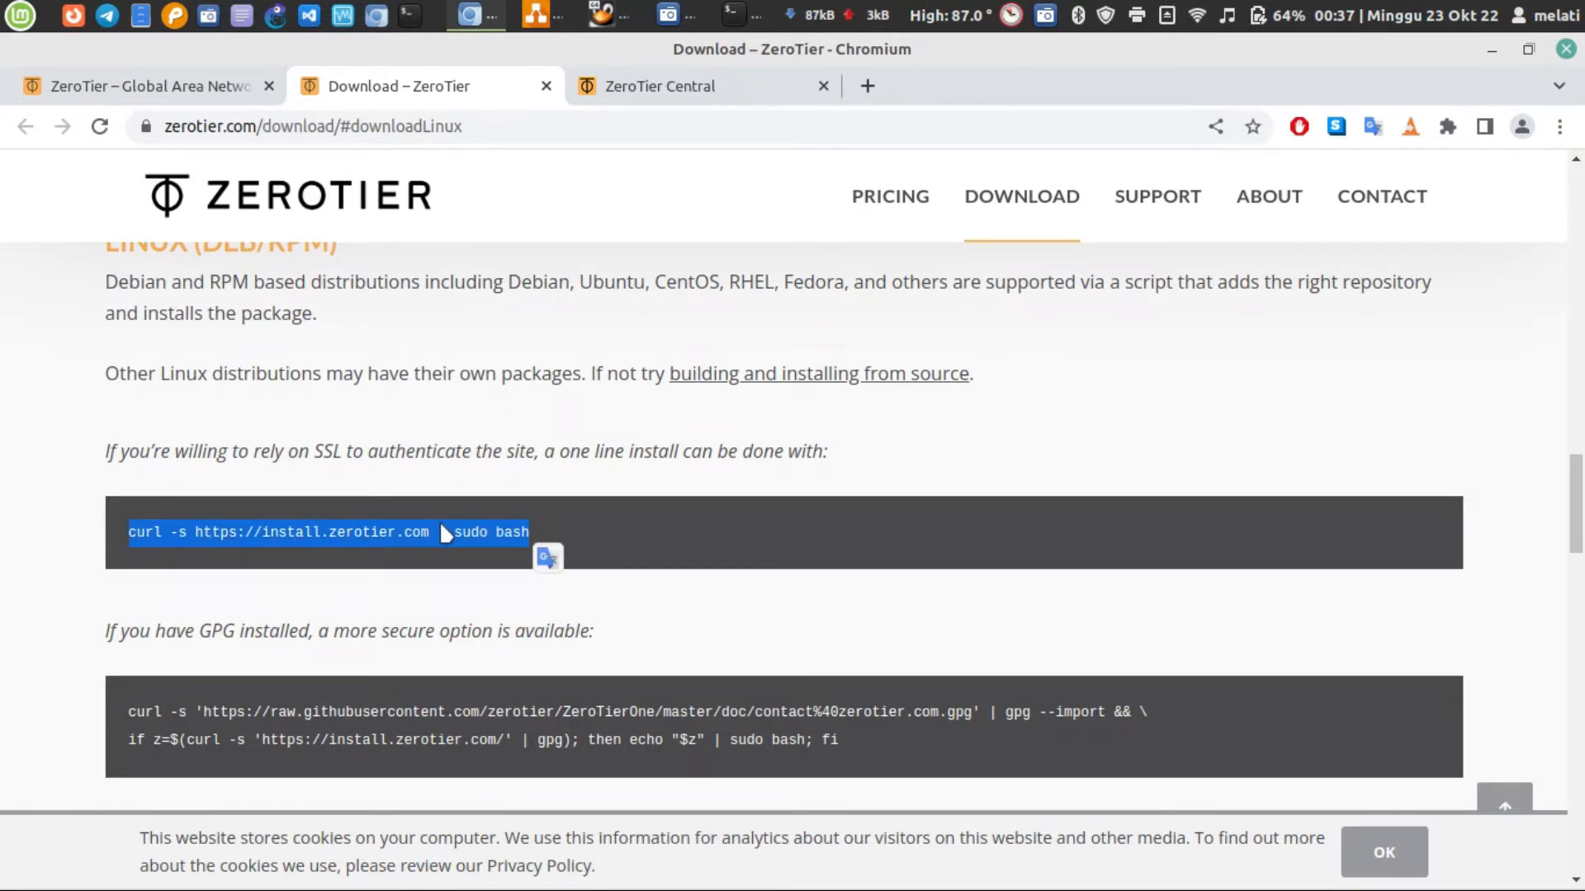
pyautogui.scroll(-8, 440, 525)
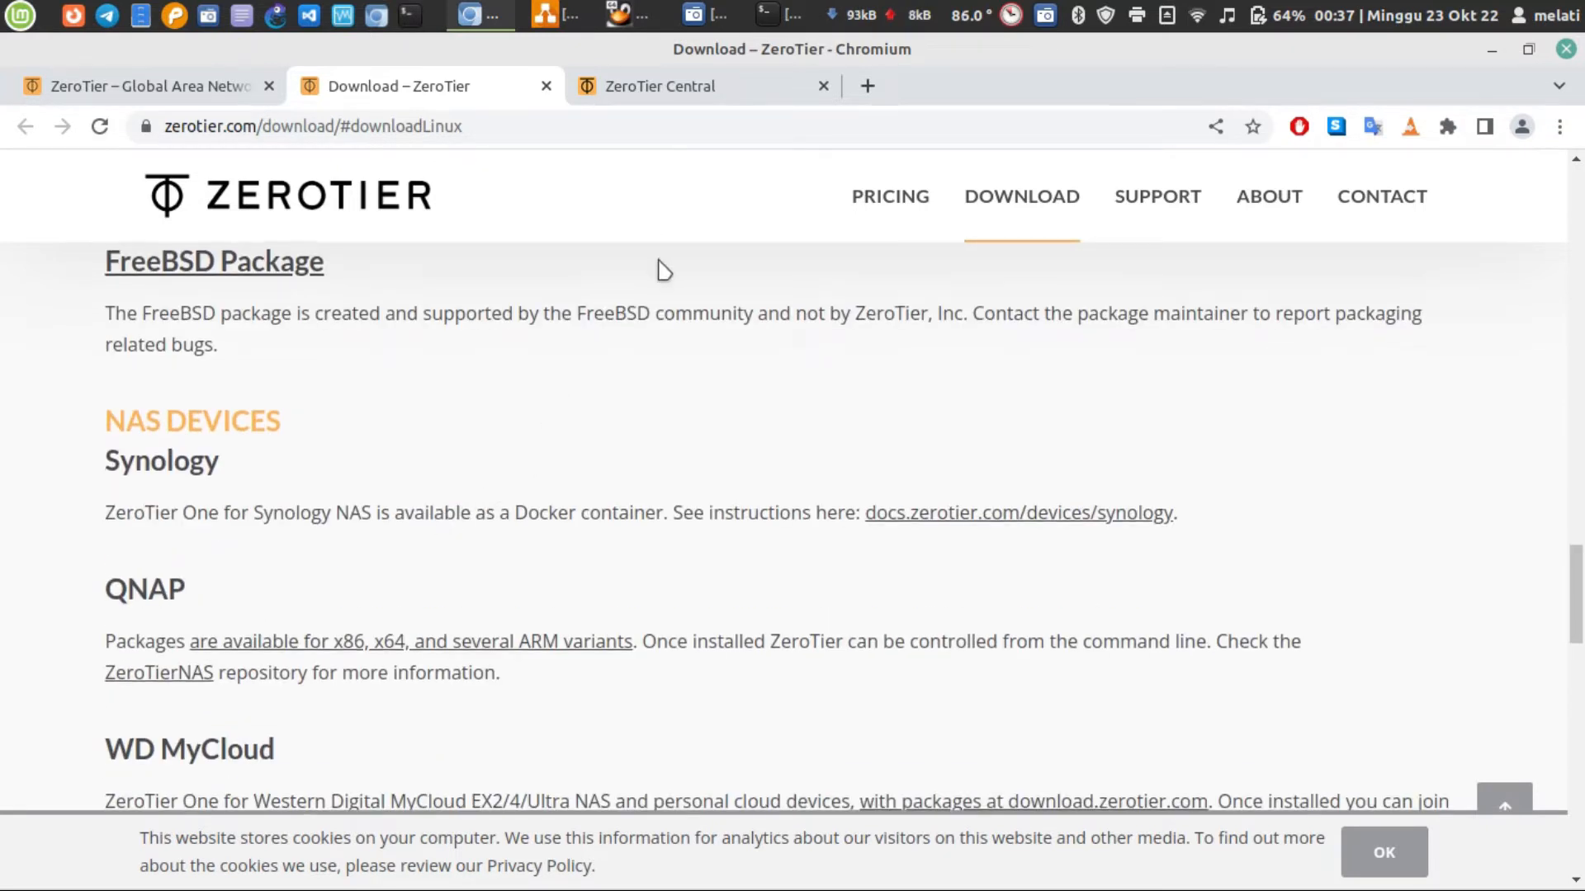
pyautogui.scroll(5, 658, 269)
pyautogui.scroll(15, 661, 265)
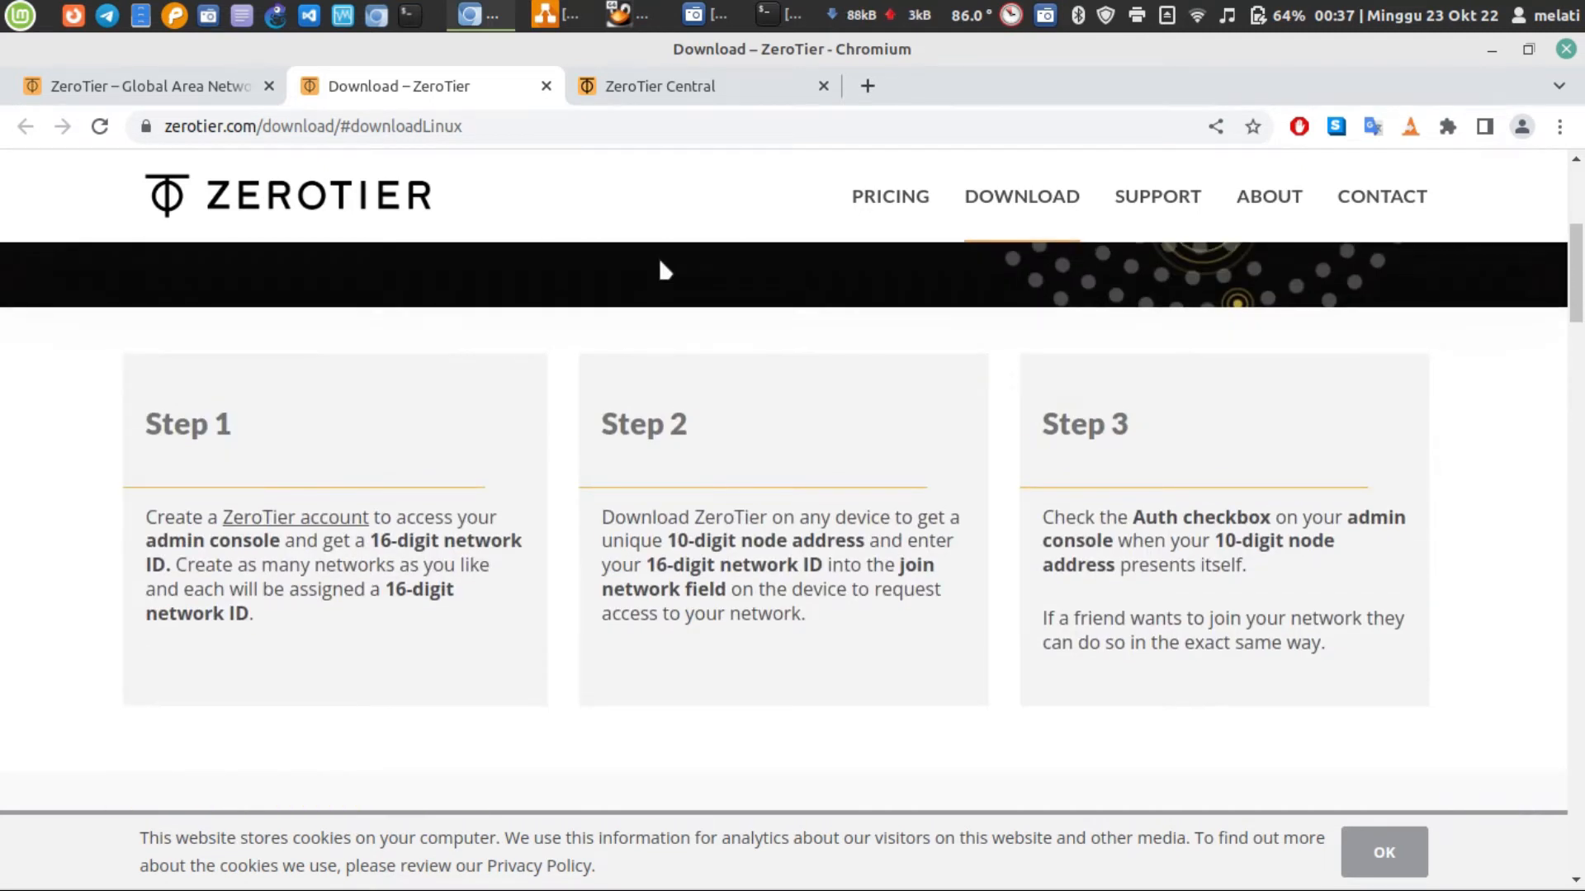
# Switch to the terminal and try running the zerotier command
pyautogui.click(774, 15)
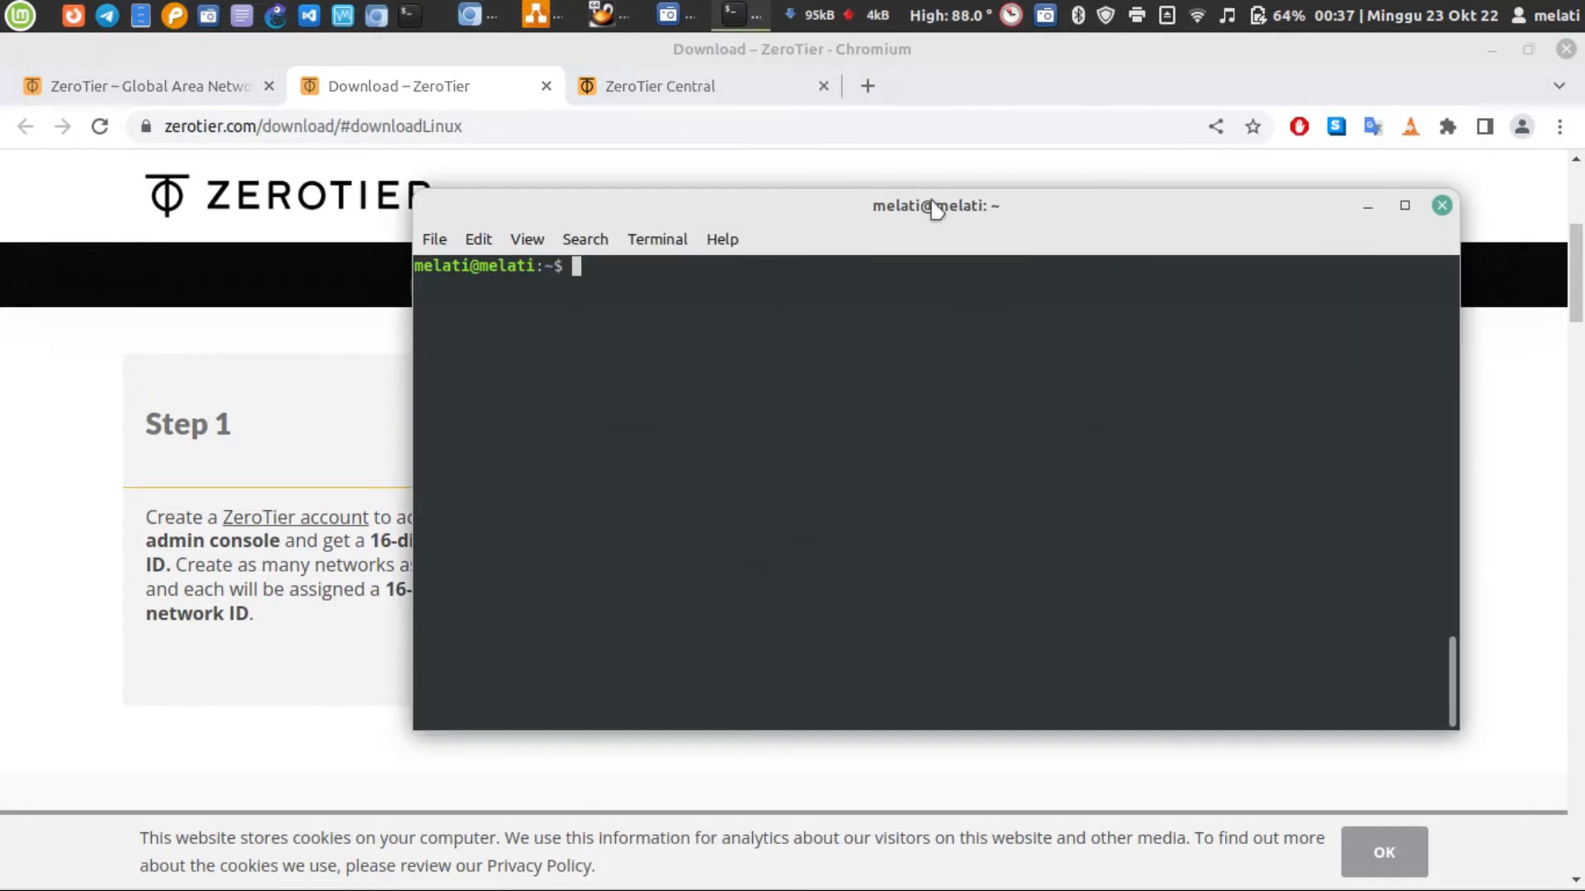
pyautogui.write('zerotier')
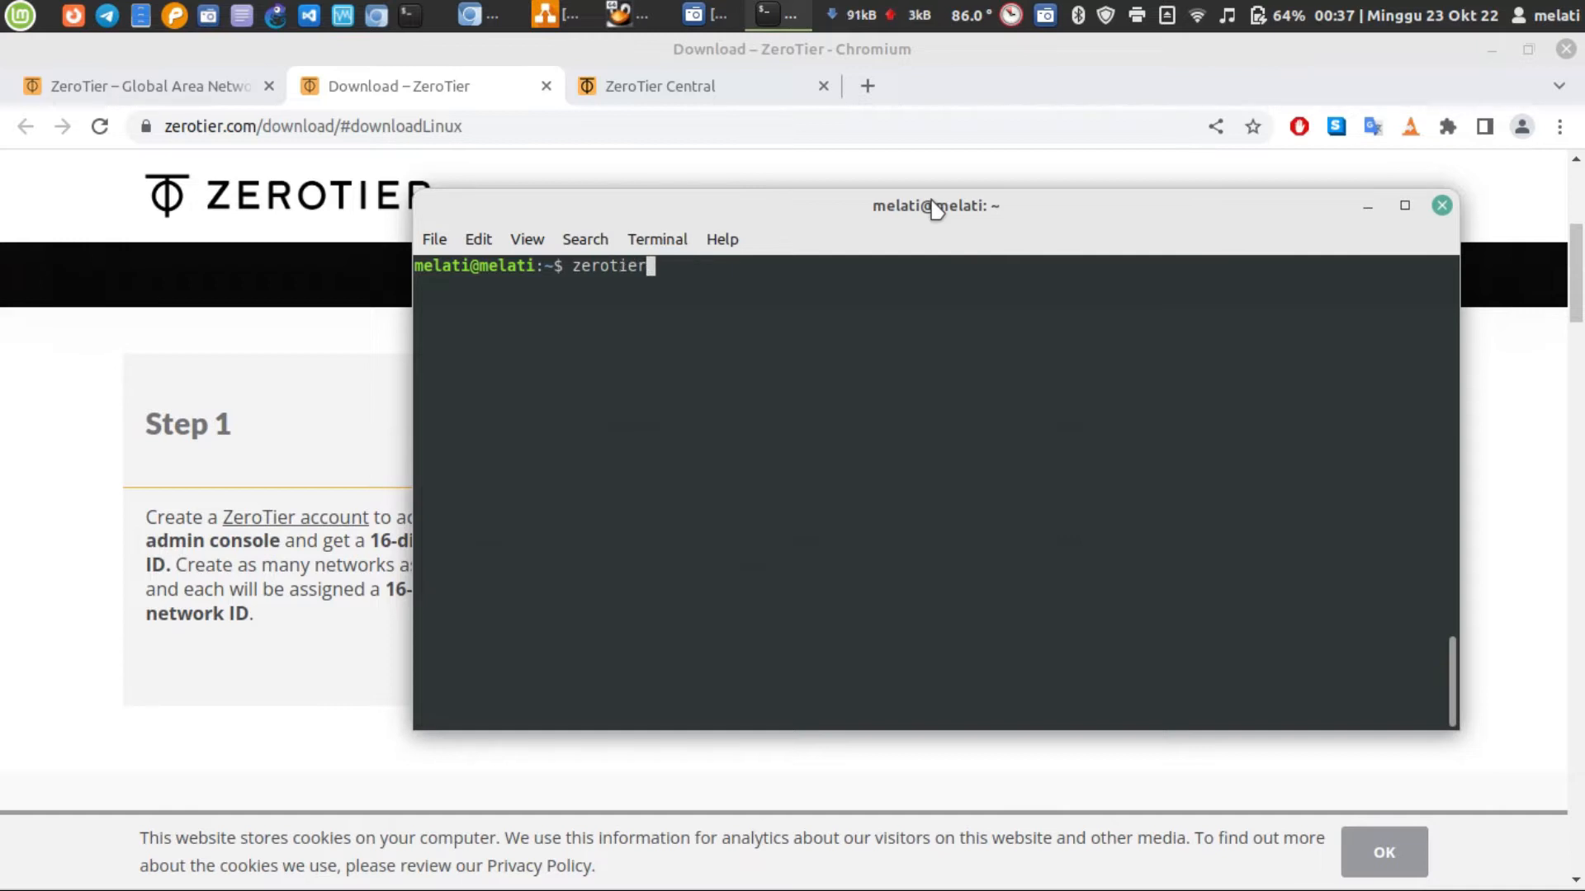
pyautogui.press('Return')
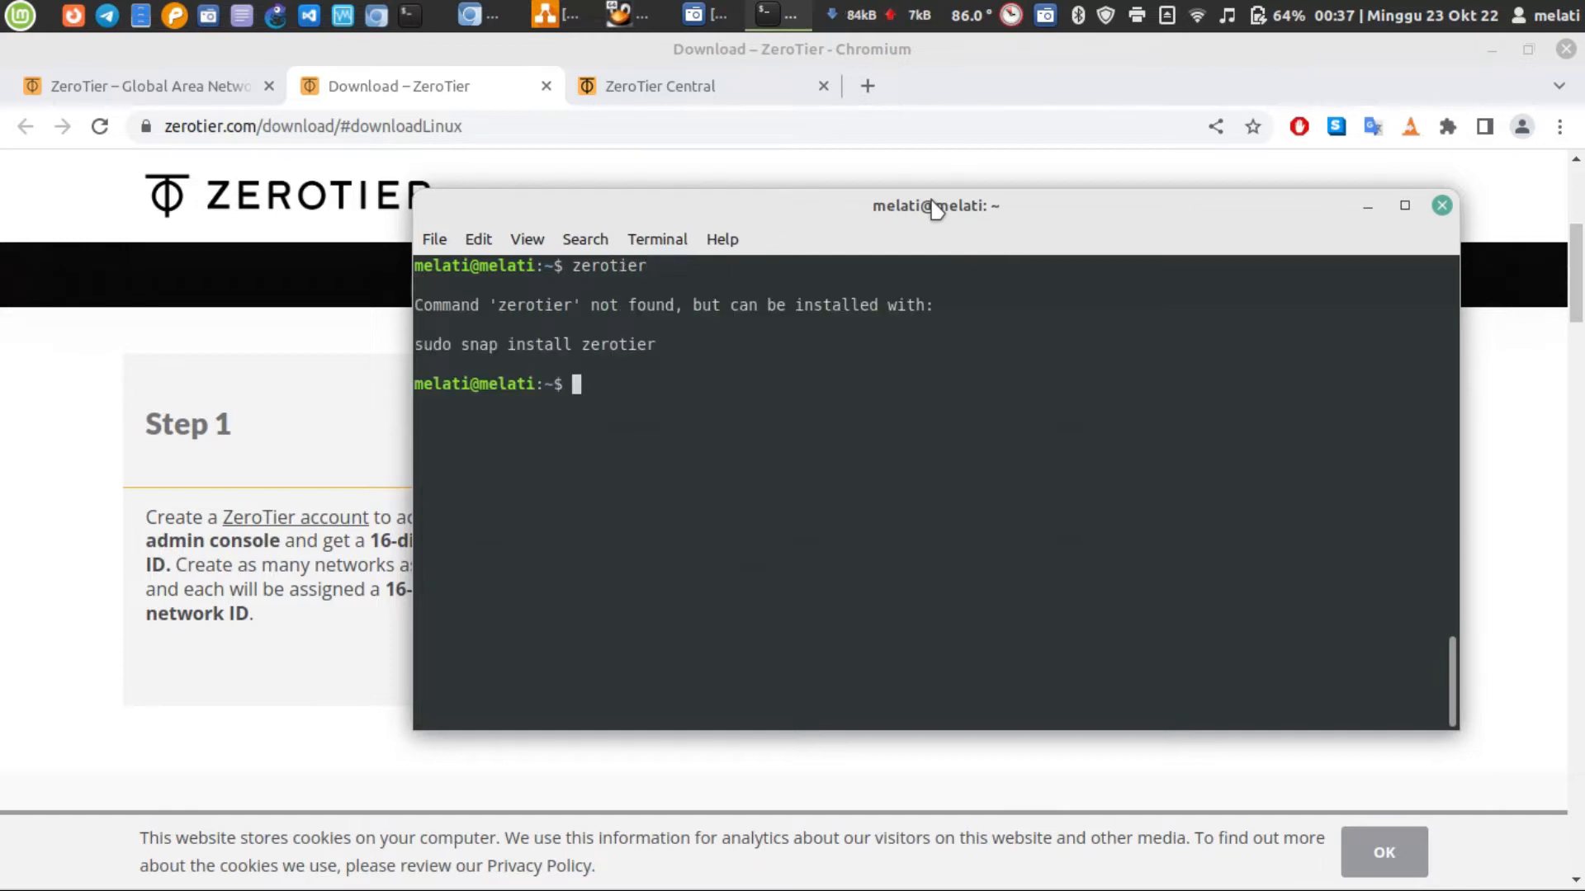
# Try running zerotier-cli without sudo and shift the terminal window slightly
pyautogui.press('Up')
pyautogui.write('-cli')
pyautogui.press('Return')
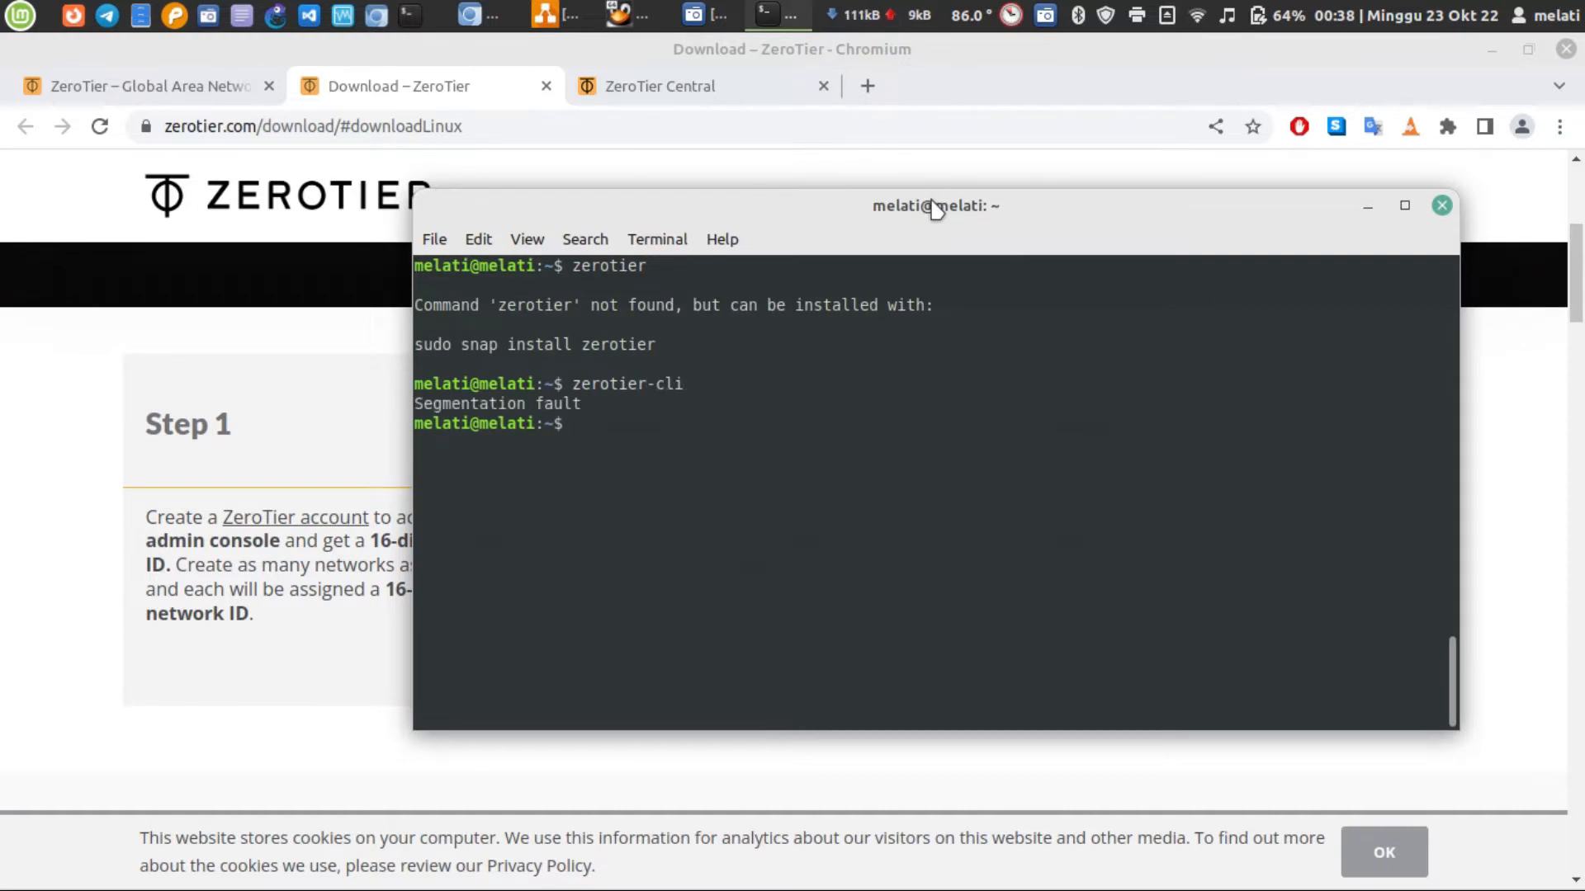
pyautogui.moveTo(754, 215); pyautogui.dragTo(692, 262)
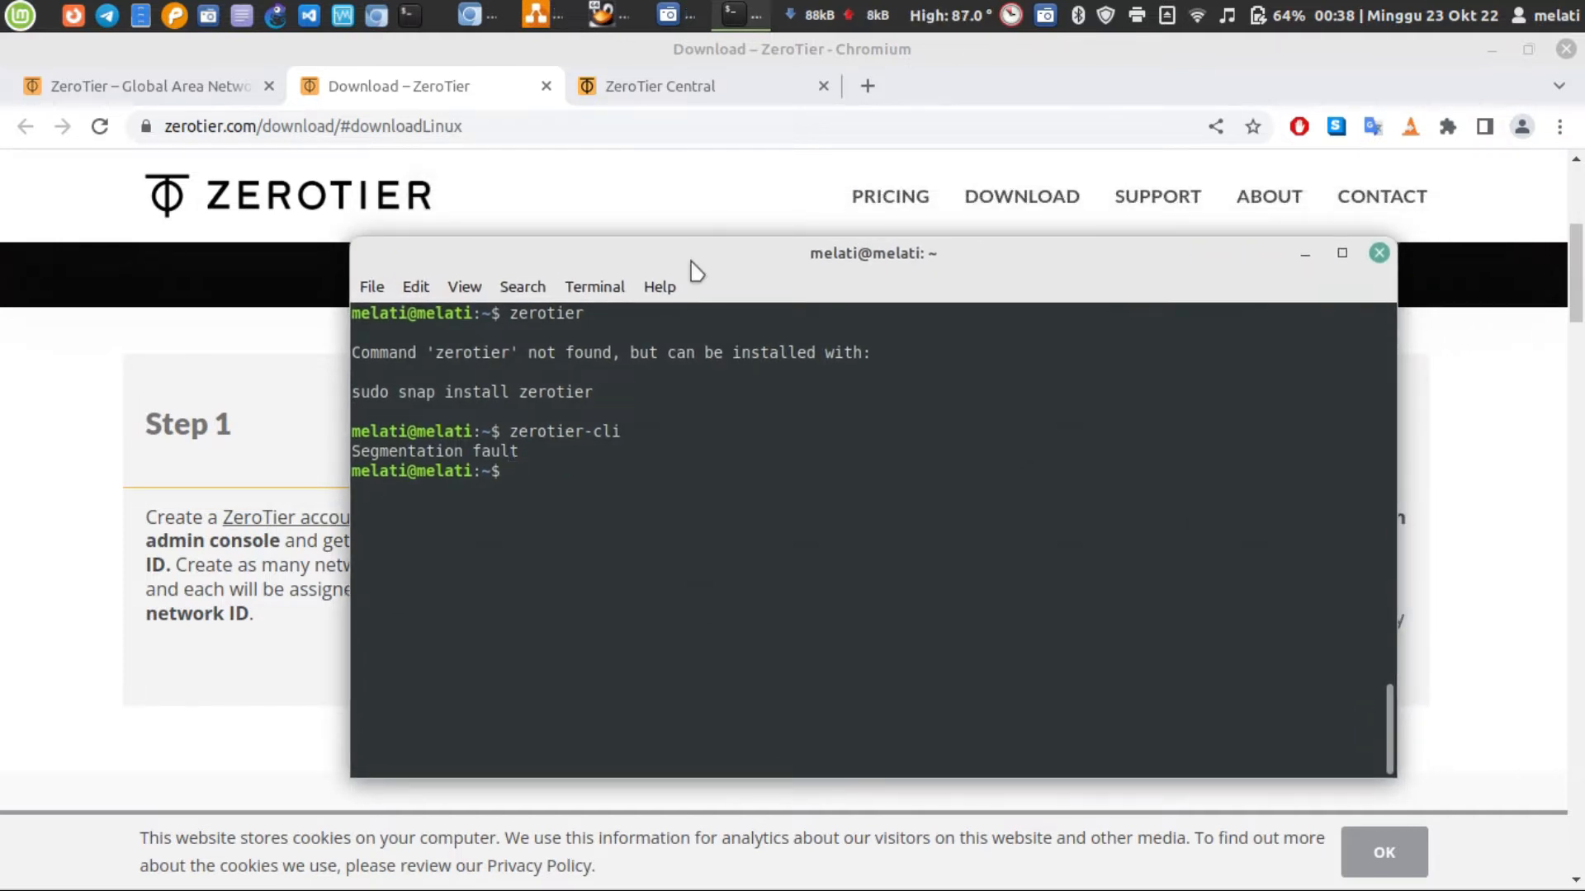
# Rerun the previous zerotier-cli command with sudo to print its usage help
pyautogui.press('Up')
pyautogui.press('Left')
pyautogui.press('Left')
pyautogui.press('Left')
pyautogui.press('Left')
pyautogui.press('Left')
pyautogui.press('Left')
pyautogui.press('Left')
pyautogui.press('Left')
pyautogui.press('Left')
pyautogui.press('Left')
pyautogui.press('Left')
pyautogui.press('Left')
pyautogui.write('sdu')
pyautogui.press('BackSpace')
pyautogui.press('BackSpace')
pyautogui.write('udo')
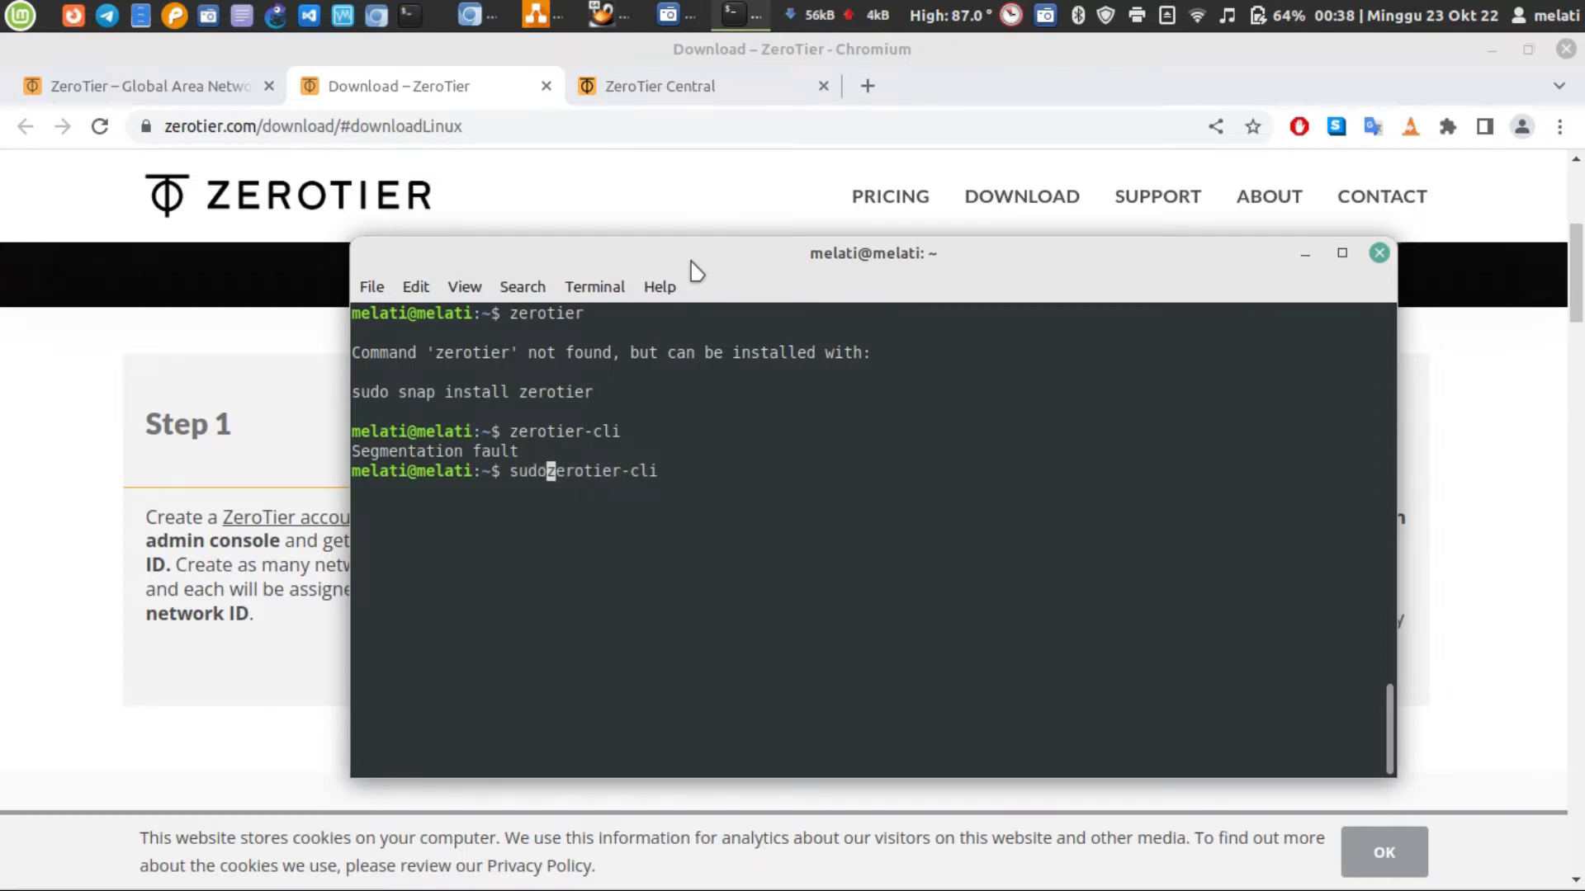
pyautogui.press('Return')
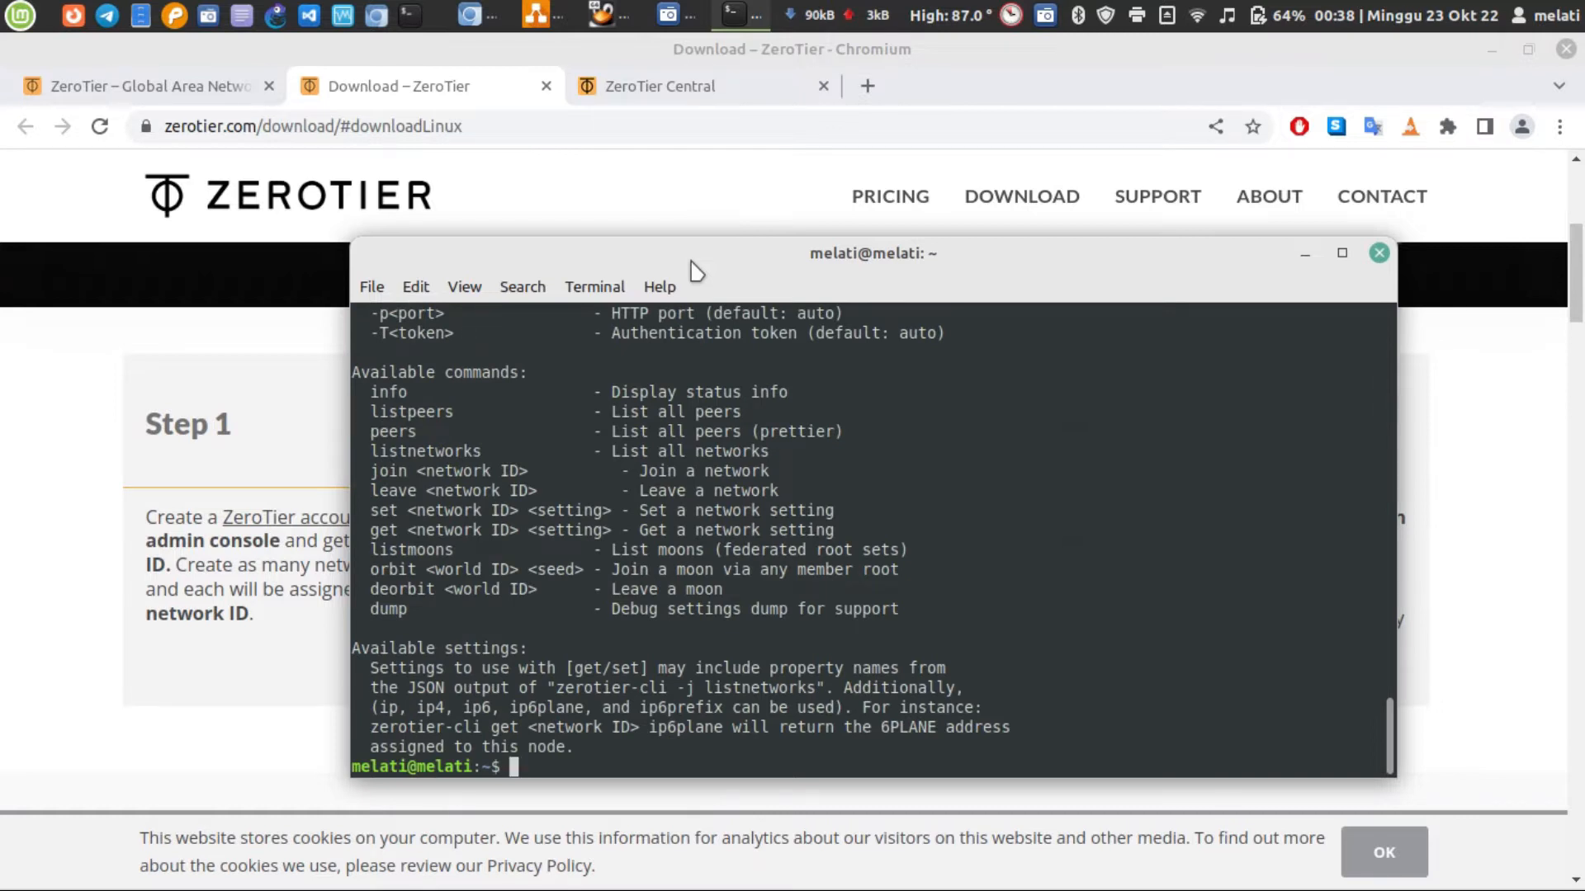
# Maximize the terminal and examine the zerotier-cli help, including the info, listpeers, peers and listnetworks commands
pyautogui.scroll(5, 560, 526)
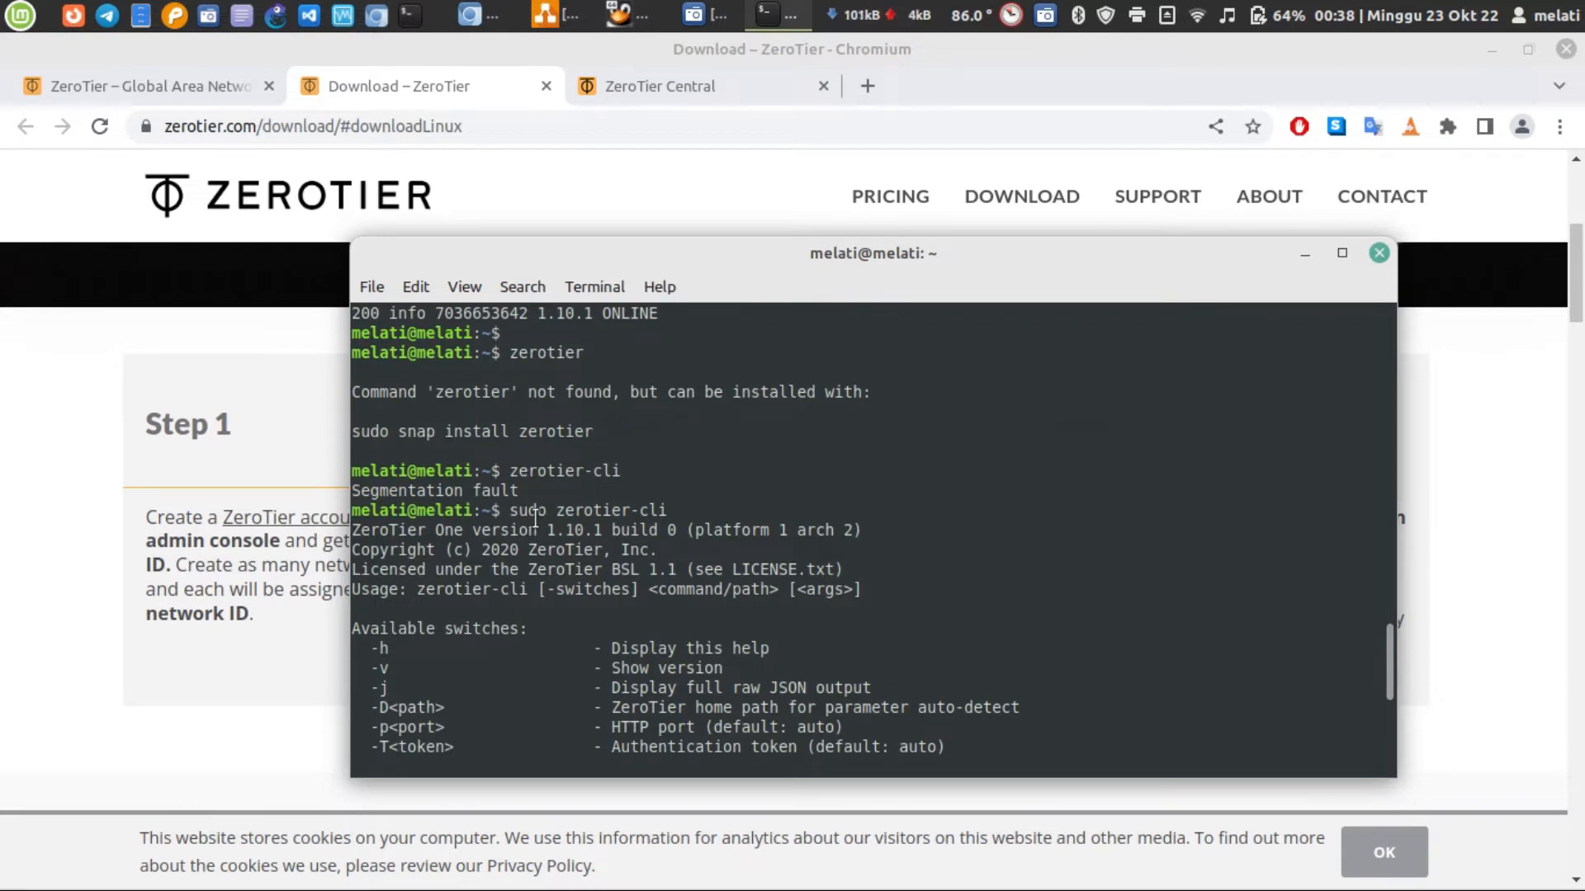
pyautogui.moveTo(509, 511); pyautogui.dragTo(686, 509)
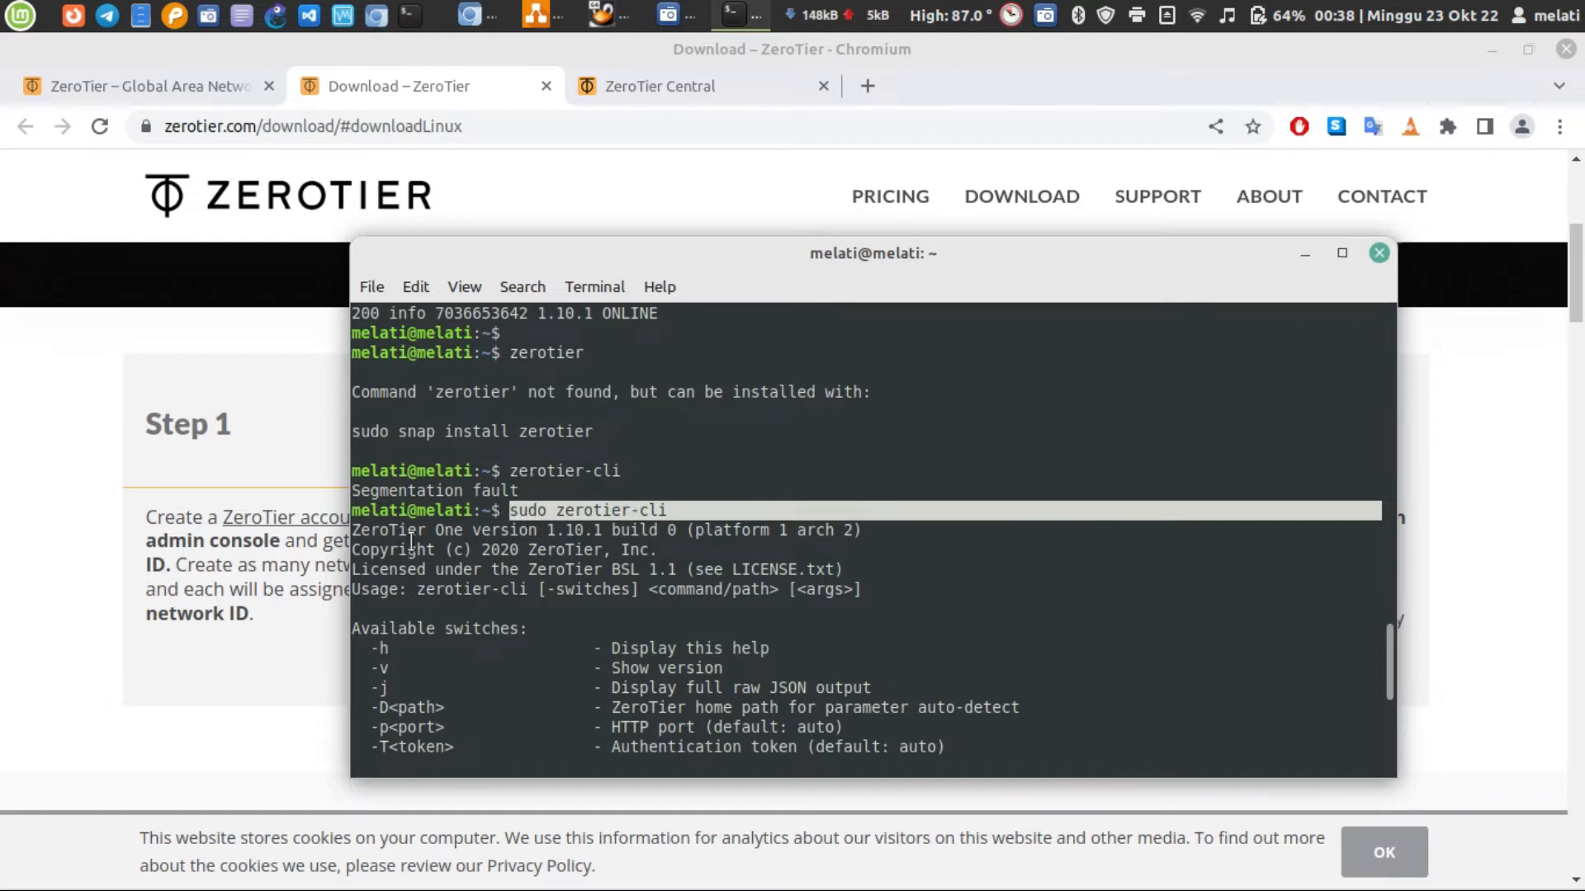
pyautogui.scroll(-4, 612, 574)
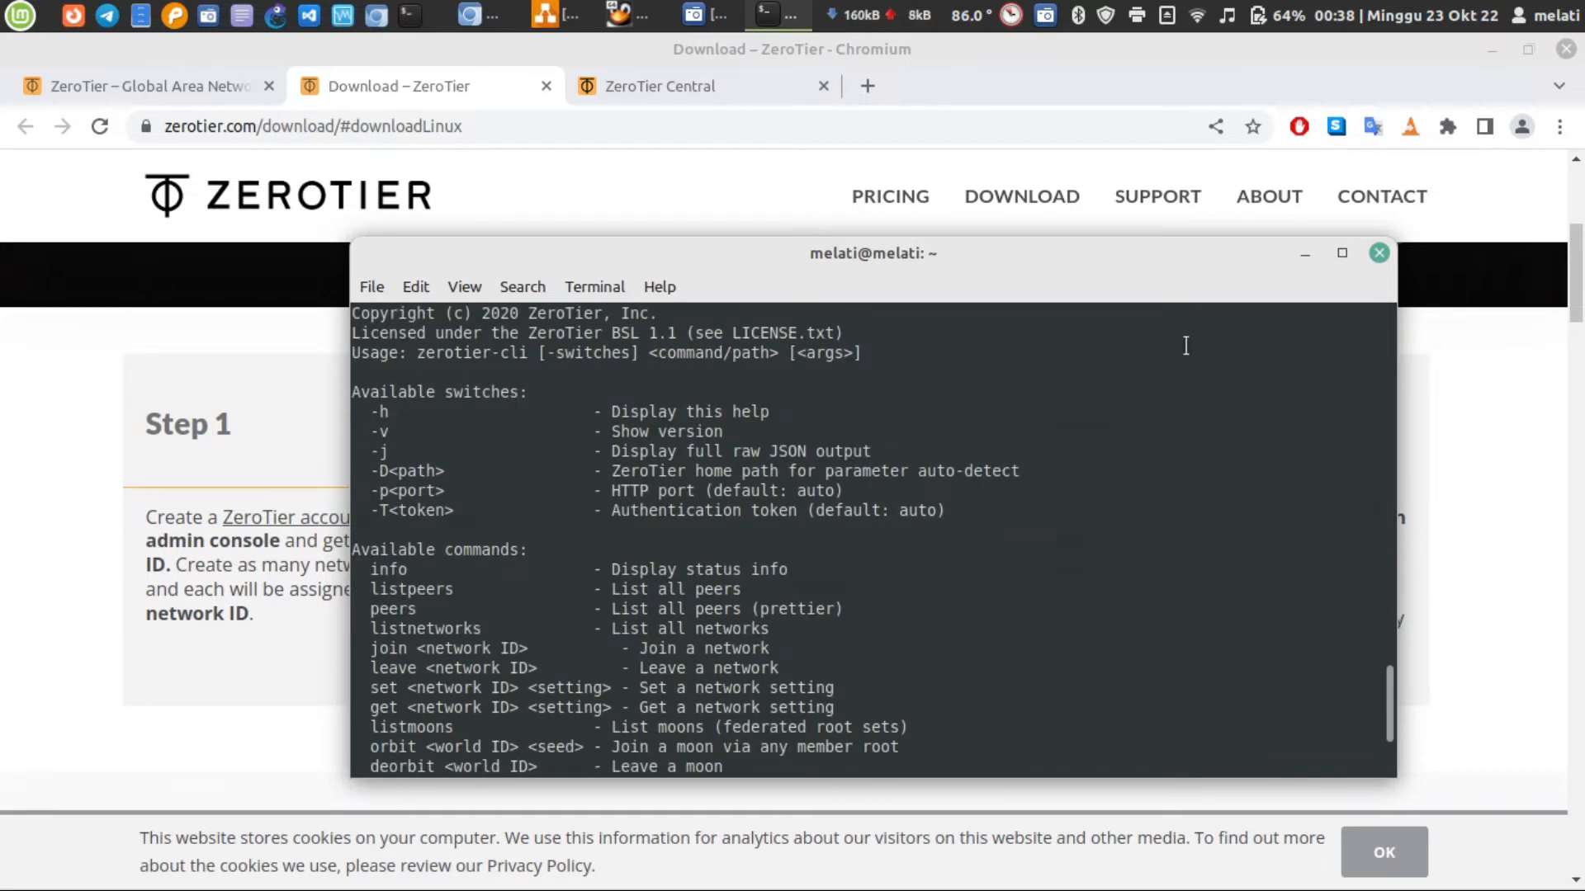
pyautogui.click(1342, 252)
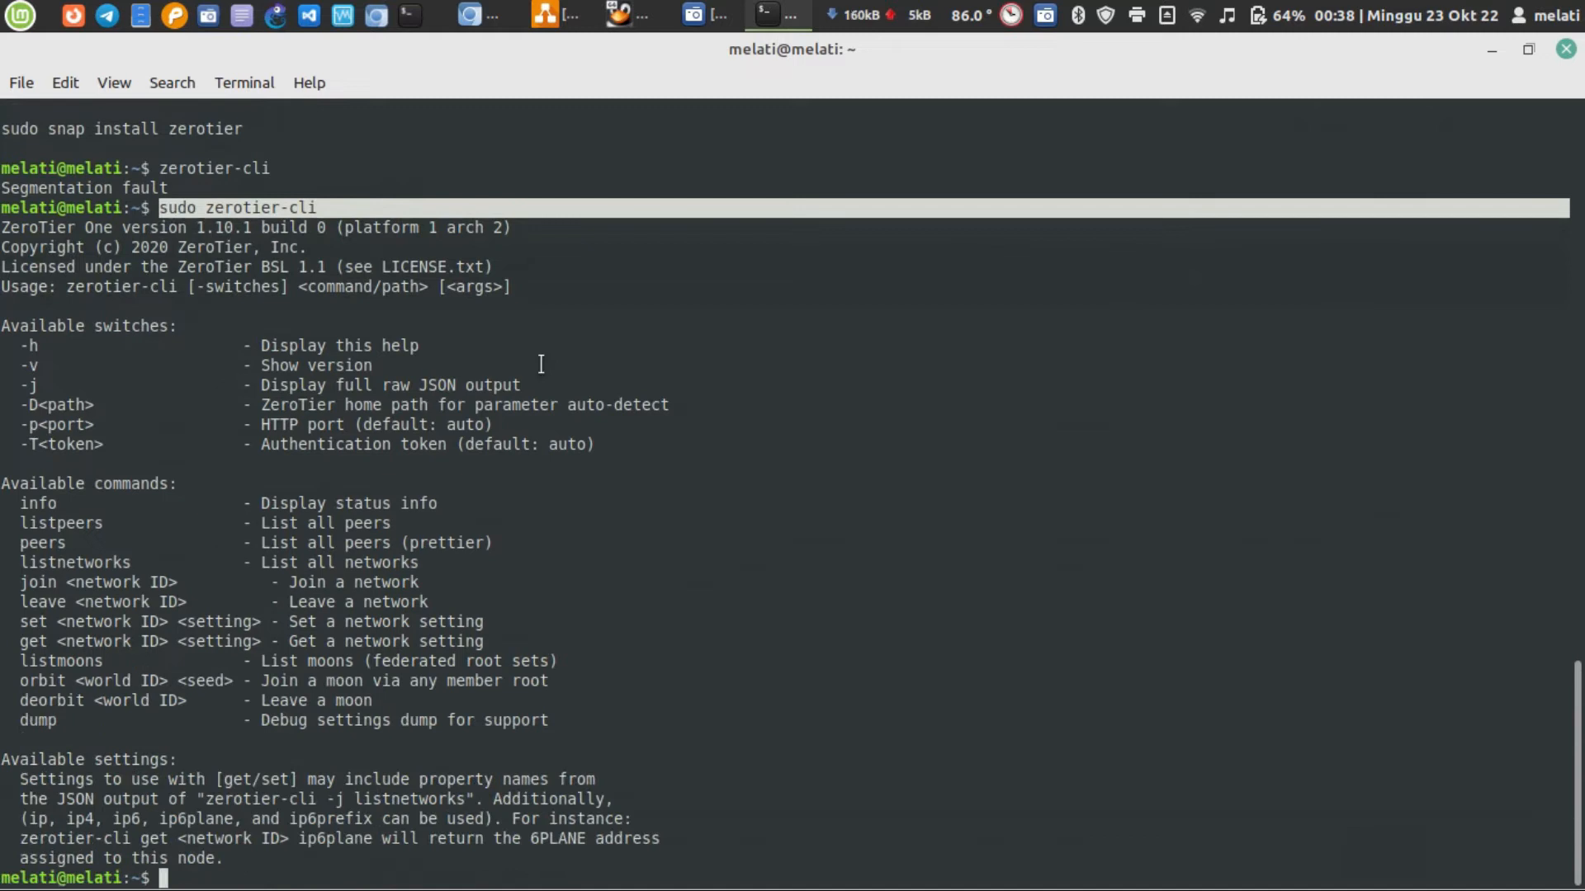
pyautogui.tripleClick(28, 500)
pyautogui.tripleClick(30, 502)
pyautogui.doubleClick(48, 522)
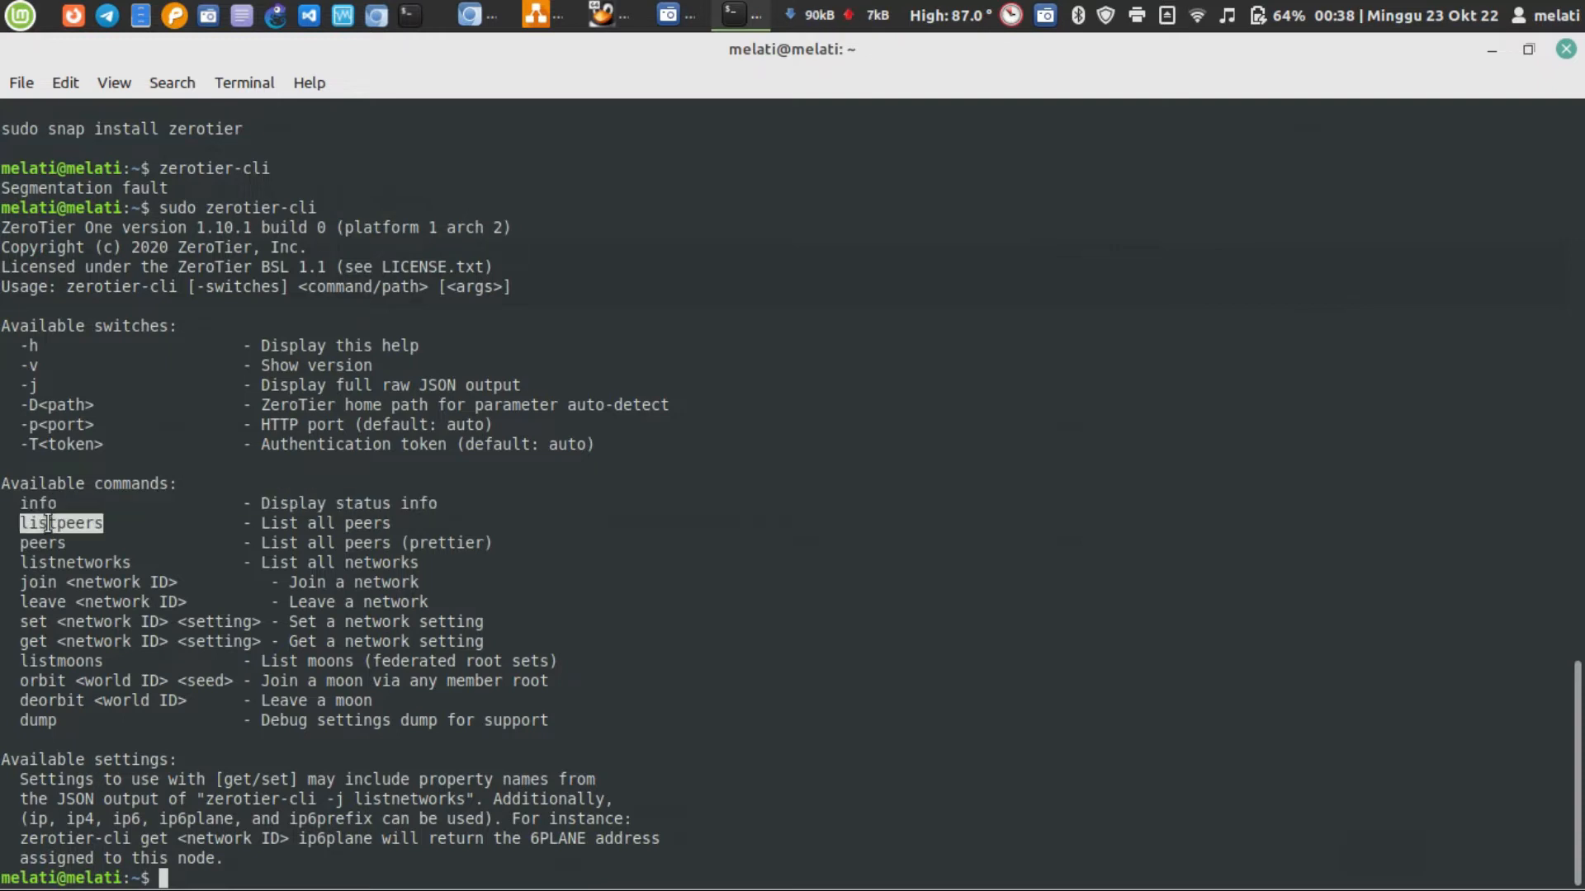
pyautogui.tripleClick(47, 522)
pyautogui.tripleClick(45, 542)
pyautogui.tripleClick(56, 562)
pyautogui.click(66, 568)
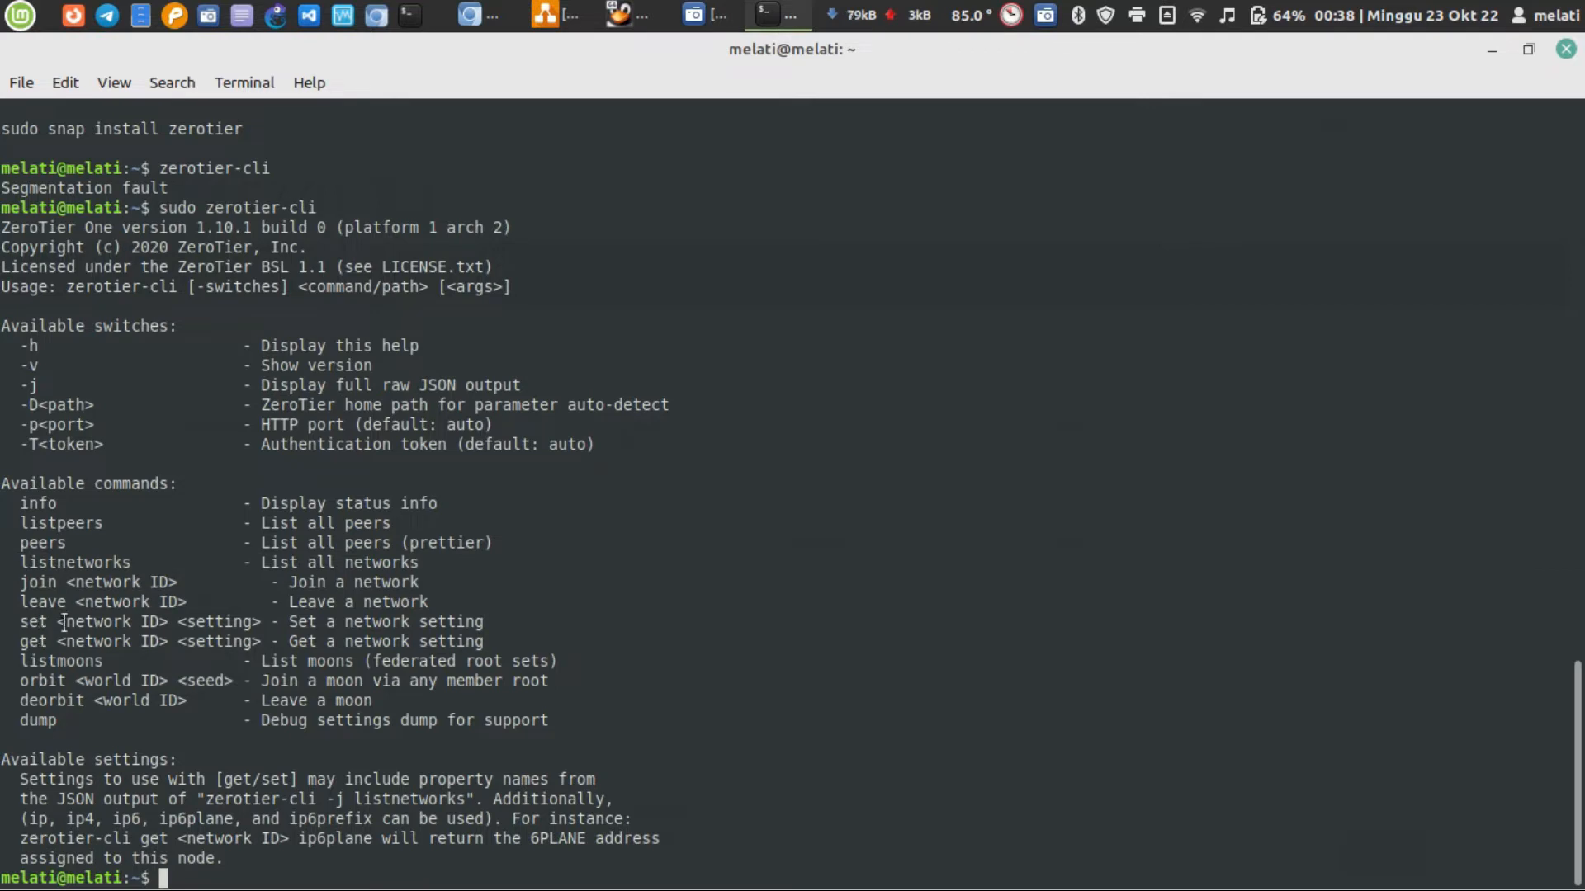
# View the network diagram in draw.io, and bring the bunsenlab virtual machine window in front of it
pyautogui.click(545, 17)
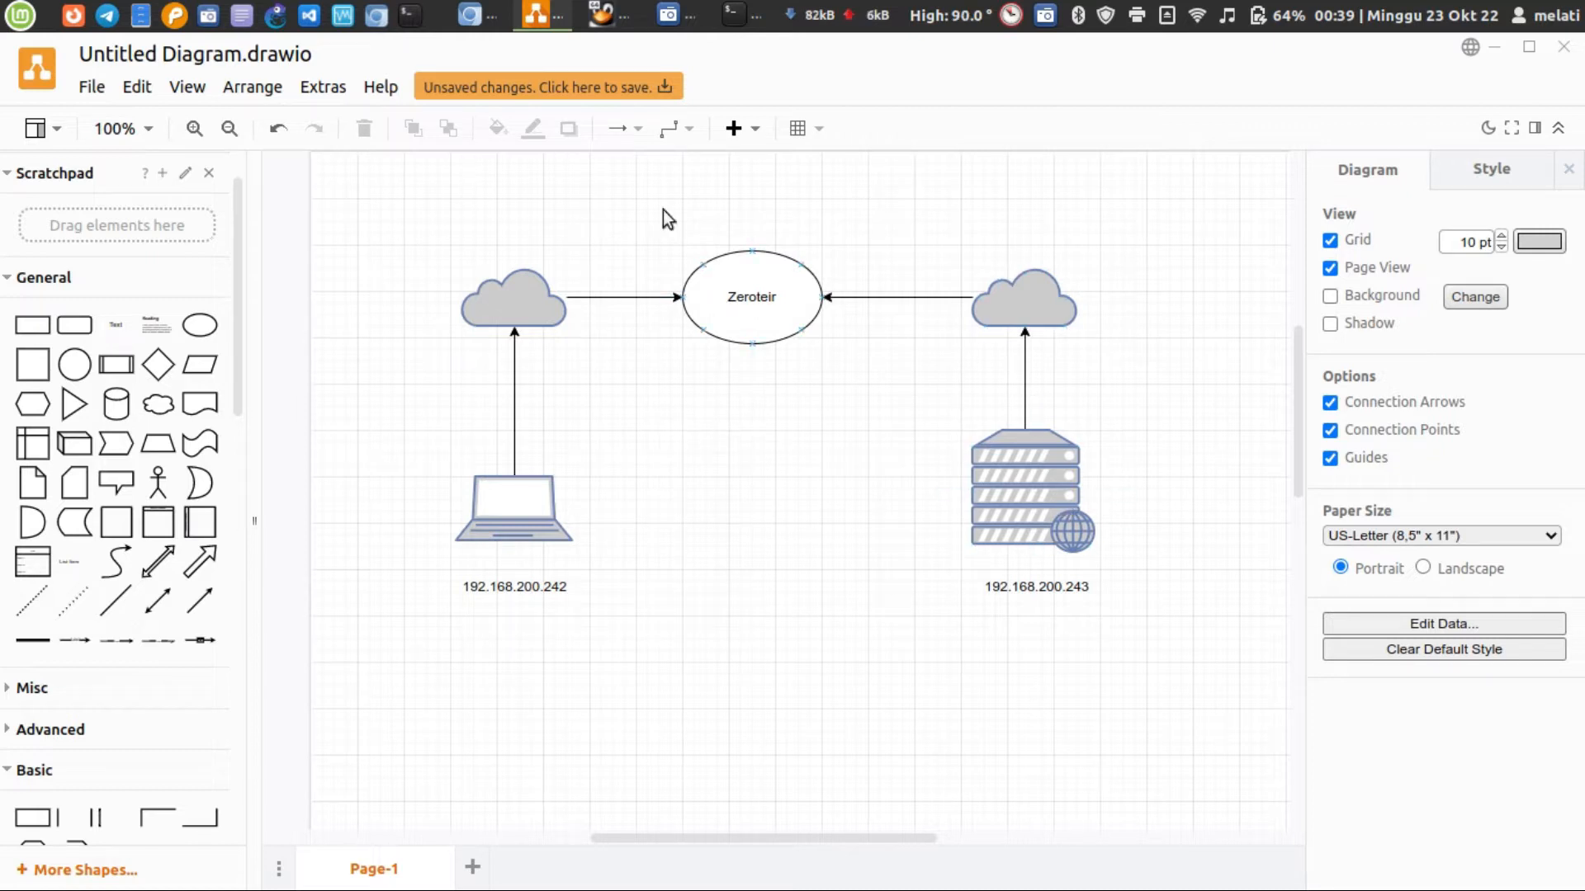
pyautogui.click(603, 17)
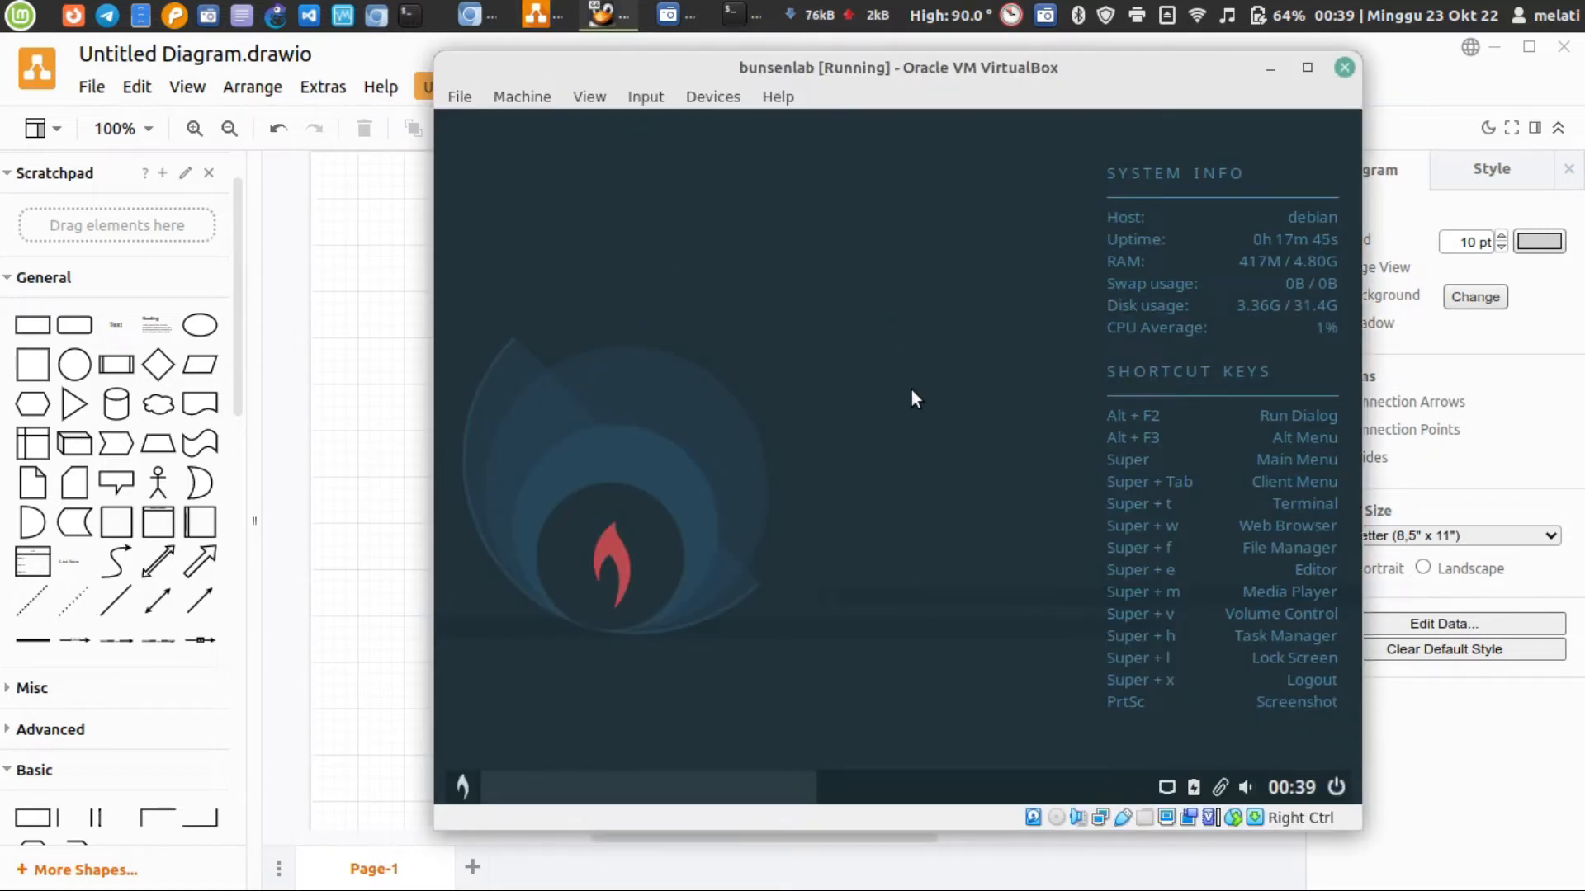
pyautogui.moveTo(907, 76); pyautogui.dragTo(996, 73)
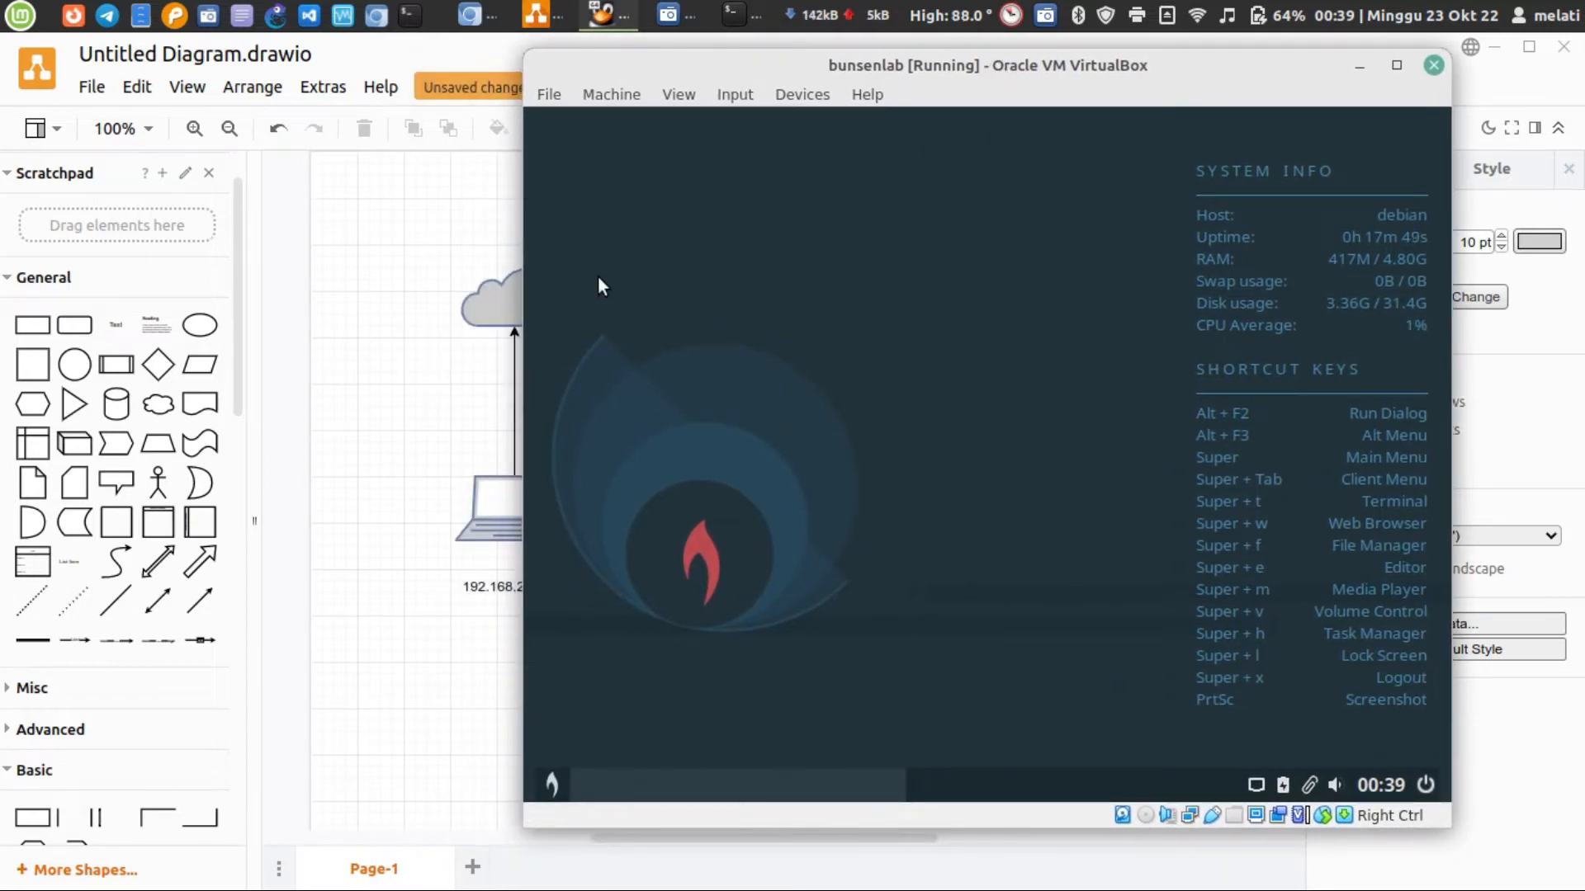
# Open a maximized terminal in the bunsenlab virtual machine and list its network interfaces with ip a
pyautogui.rightClick(798, 216)
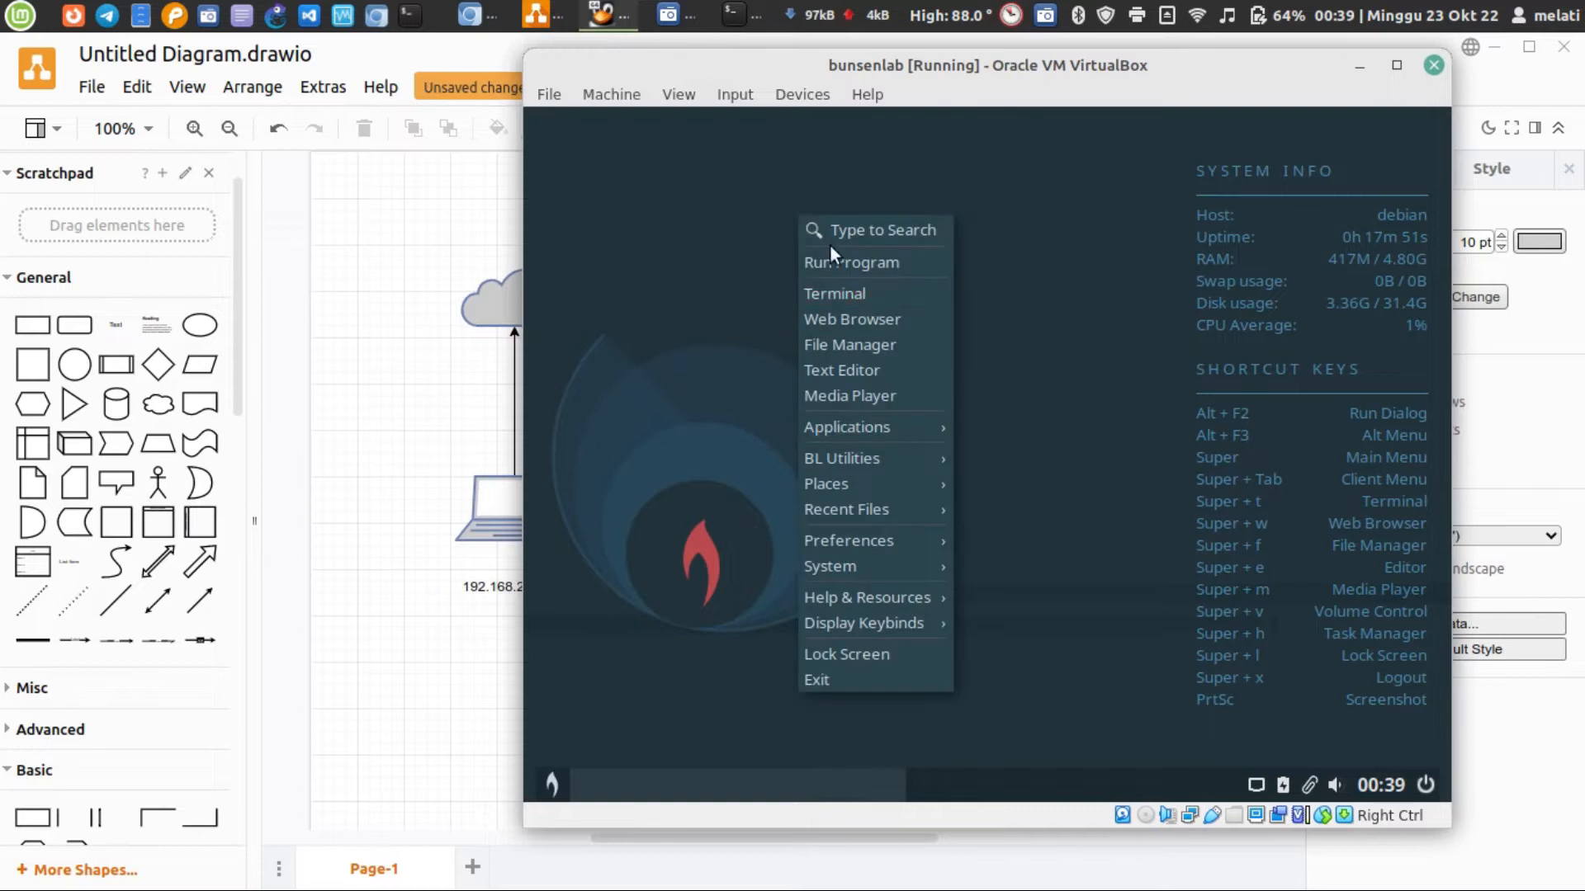
pyautogui.click(839, 299)
pyautogui.write('ip a')
pyautogui.press('Return')
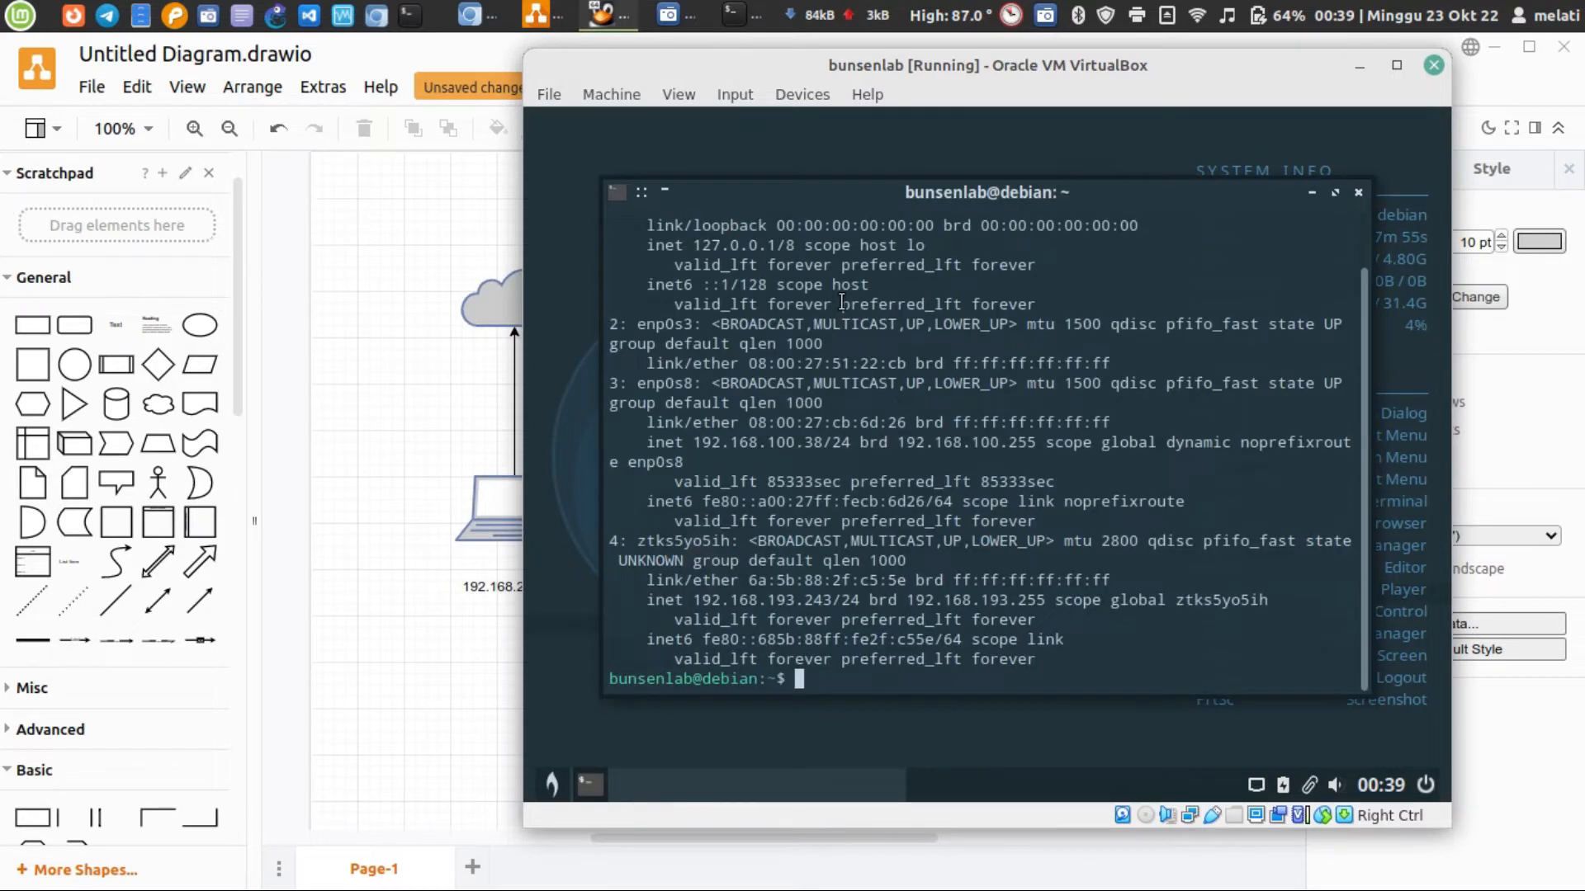
pyautogui.click(1334, 192)
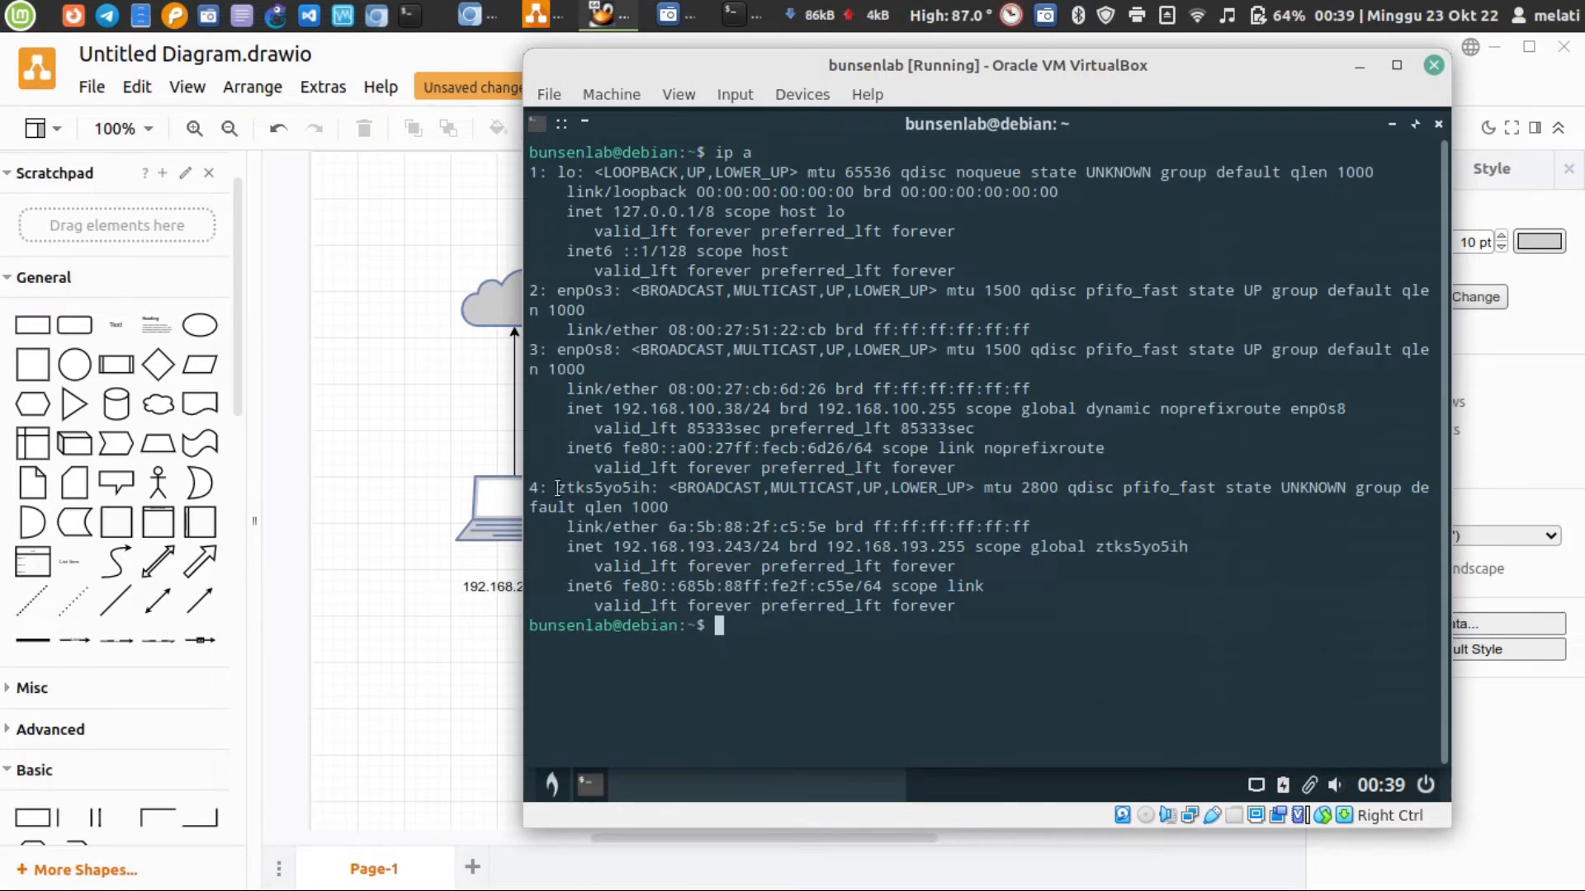
# Examine the ztks5yo5ih interface and its IPv4 address, and the enp0s8 and enp0s3 interfaces in the virtual machine's ip a output
pyautogui.doubleClick(607, 487)
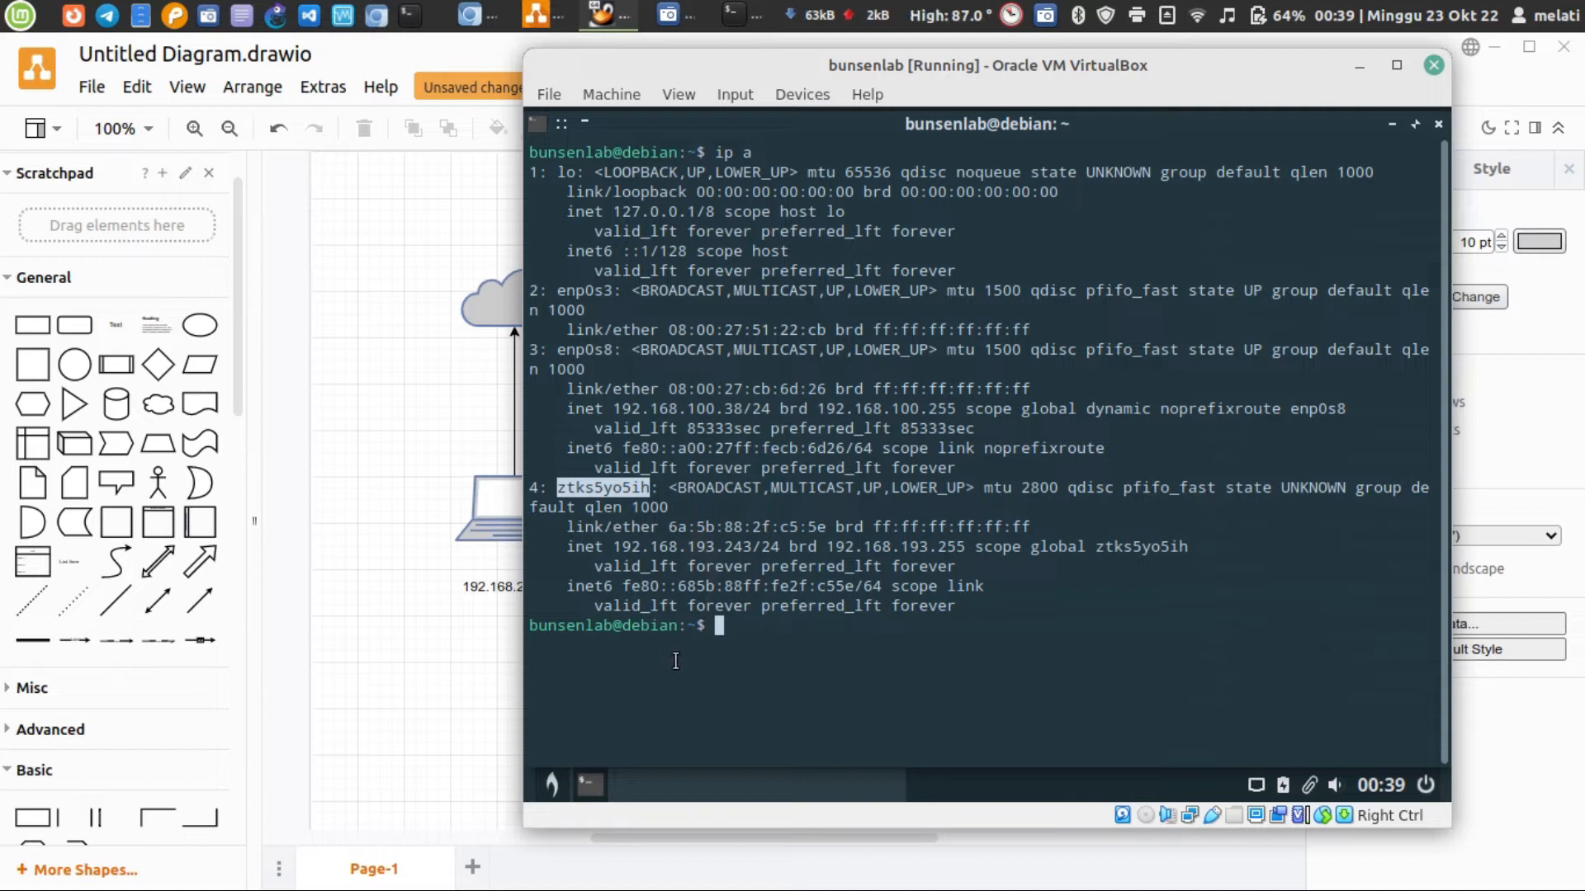
pyautogui.moveTo(613, 548); pyautogui.dragTo(757, 545)
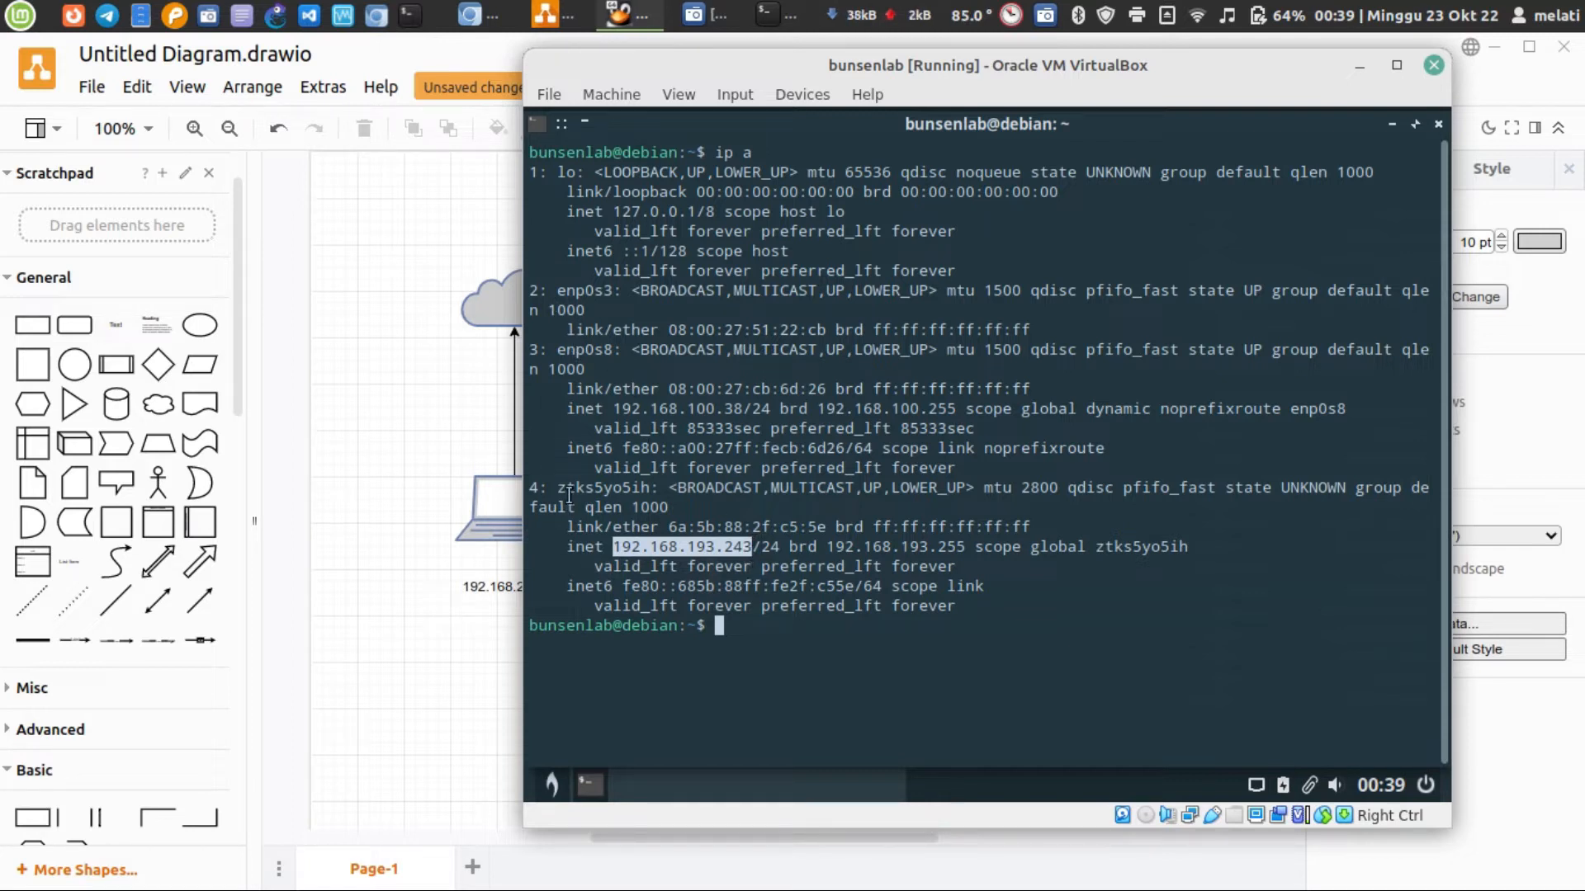
pyautogui.doubleClick(586, 349)
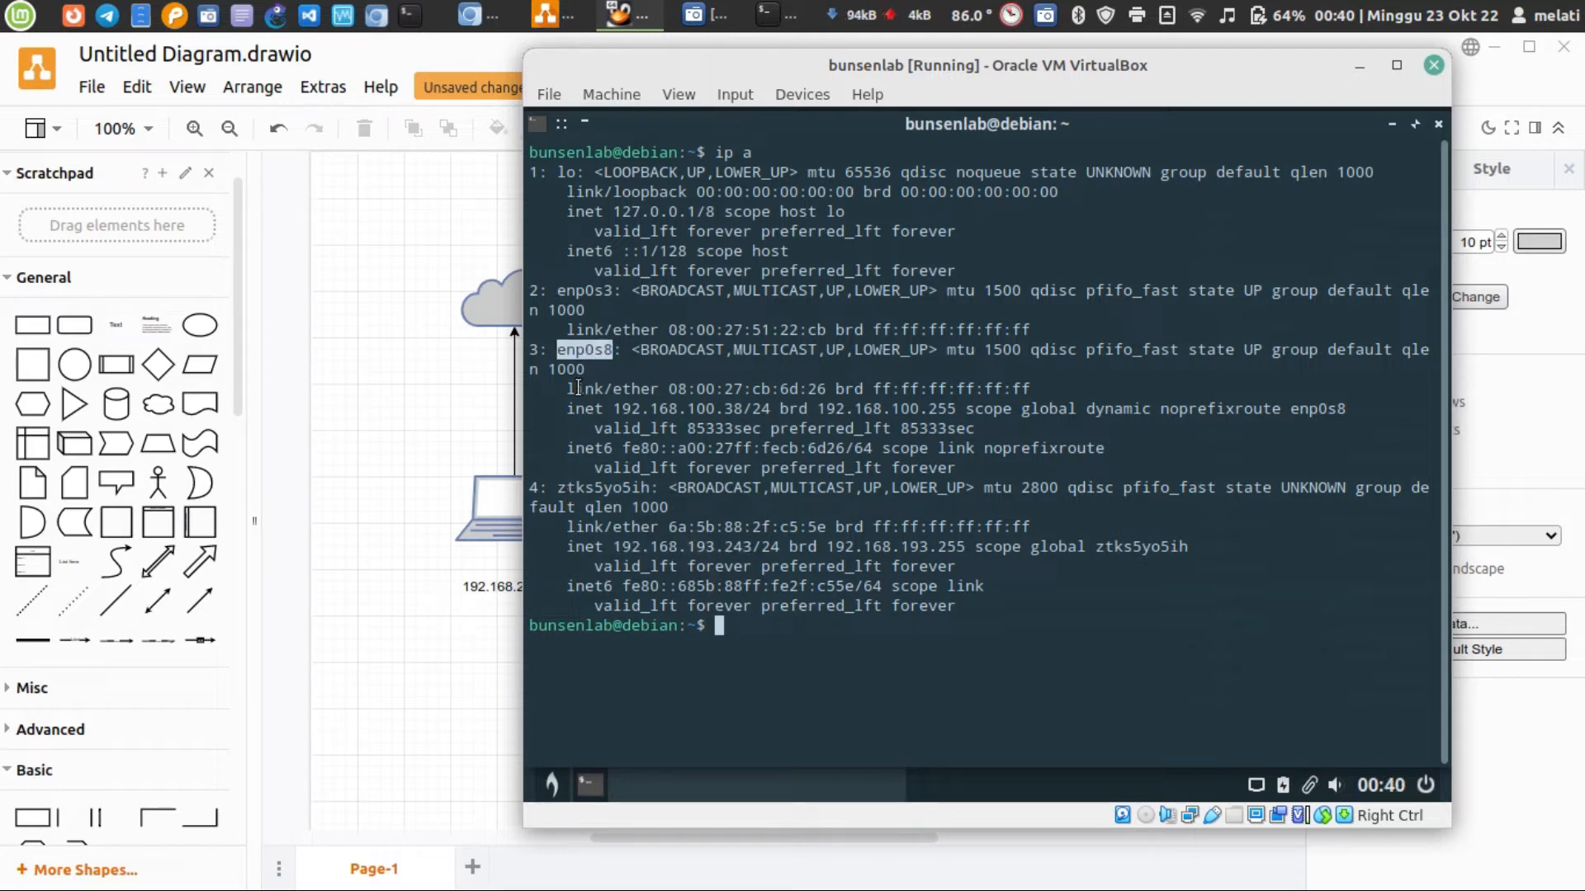
pyautogui.click(600, 288)
pyautogui.doubleClick(600, 289)
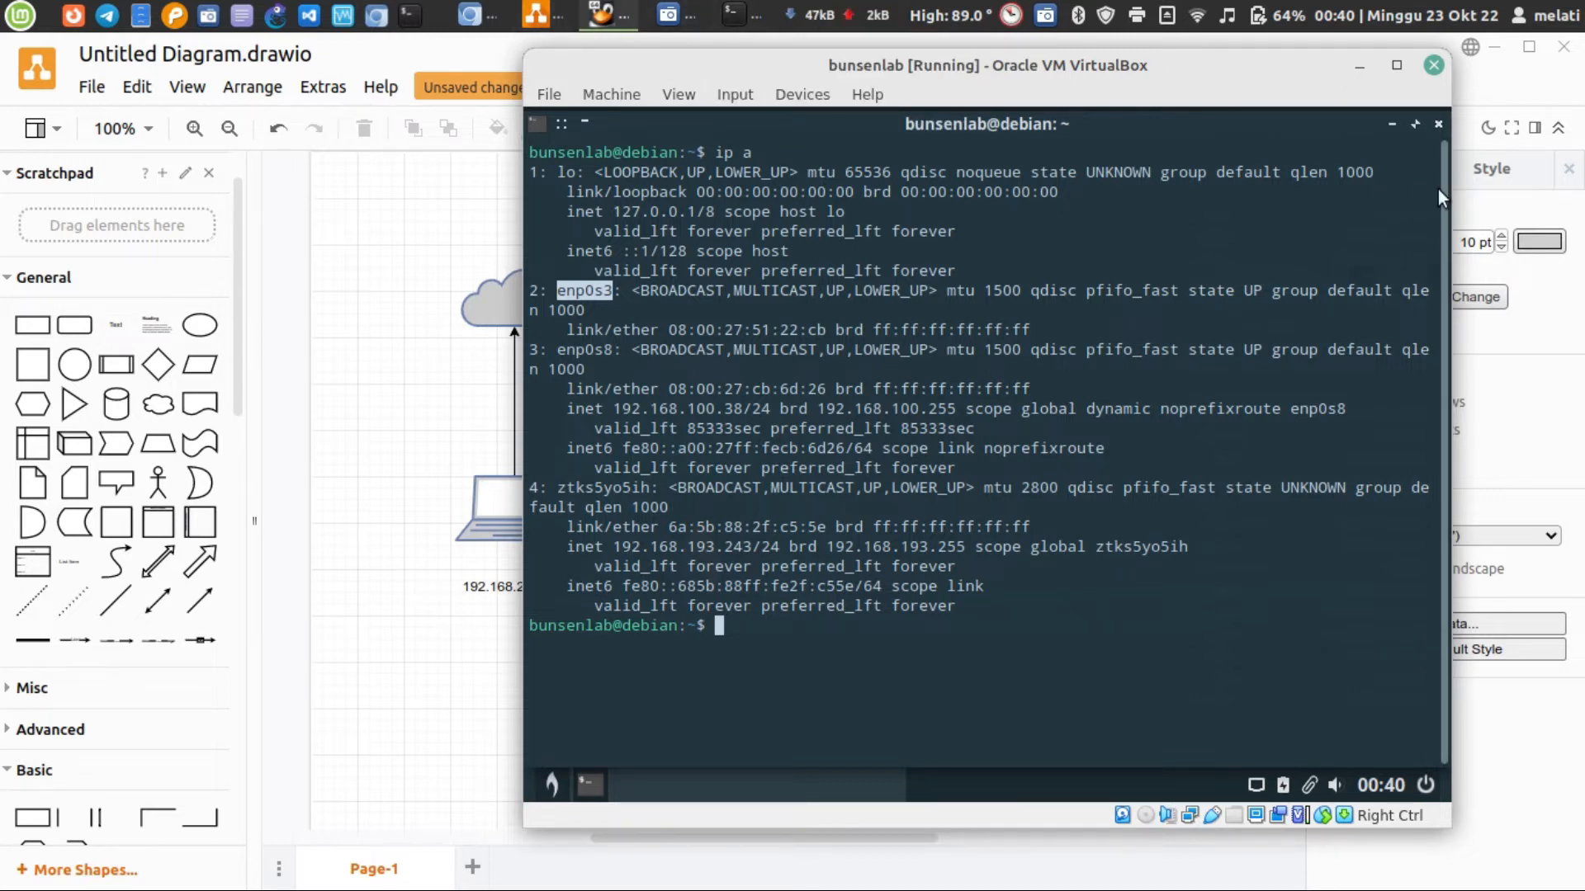
# Switch to Chromium and view the ZeroTier Central network list and the platform choices at the start of the ZeroTier download page
pyautogui.click(398, 298)
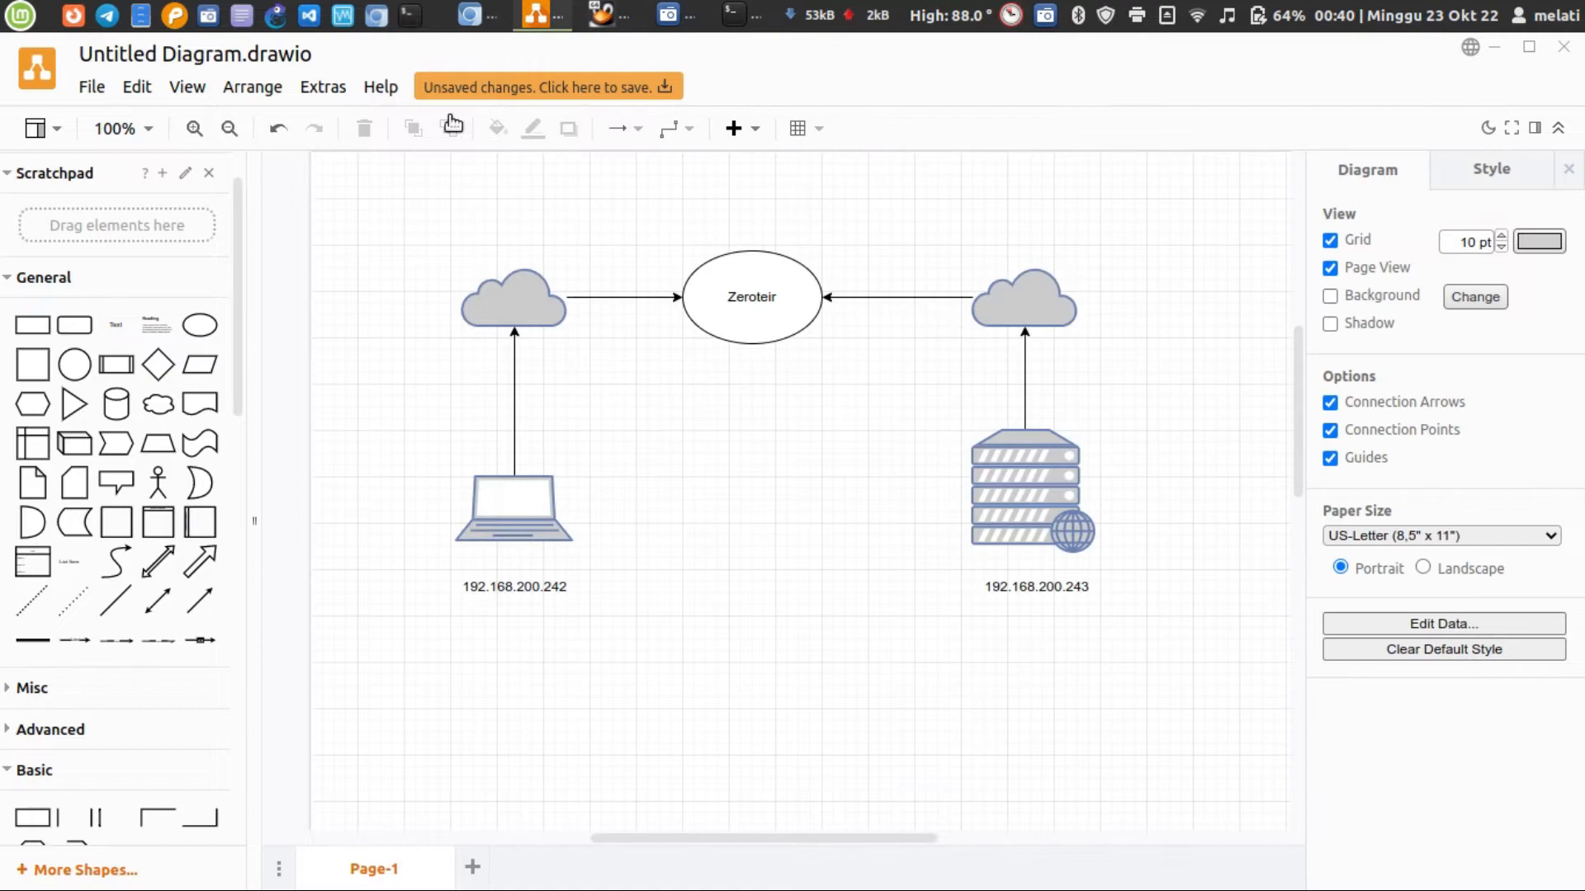
pyautogui.click(482, 27)
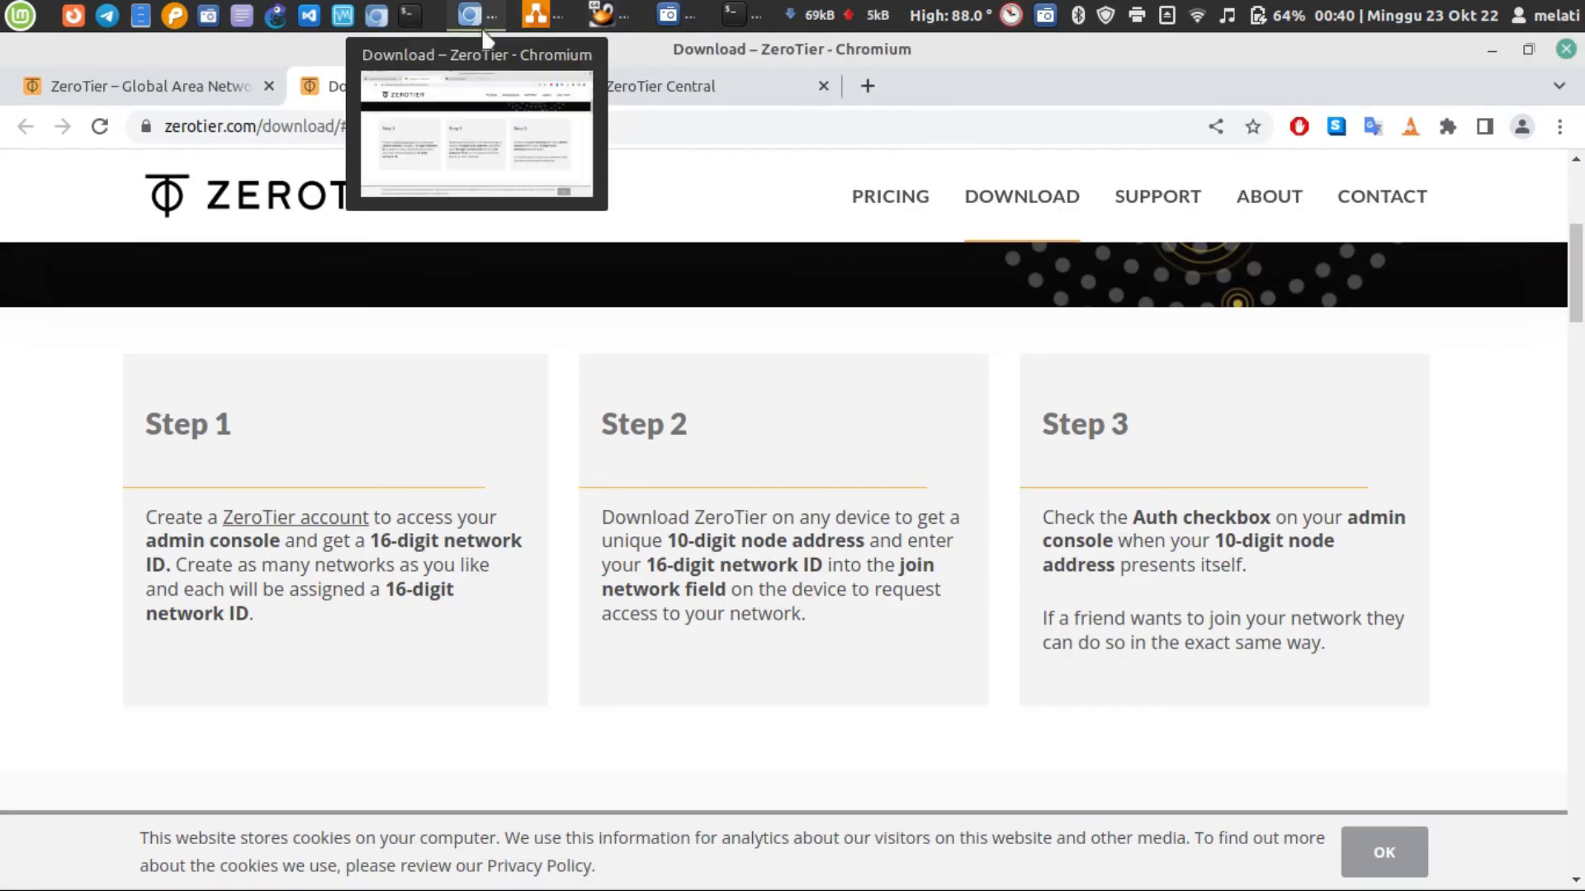
pyautogui.click(691, 97)
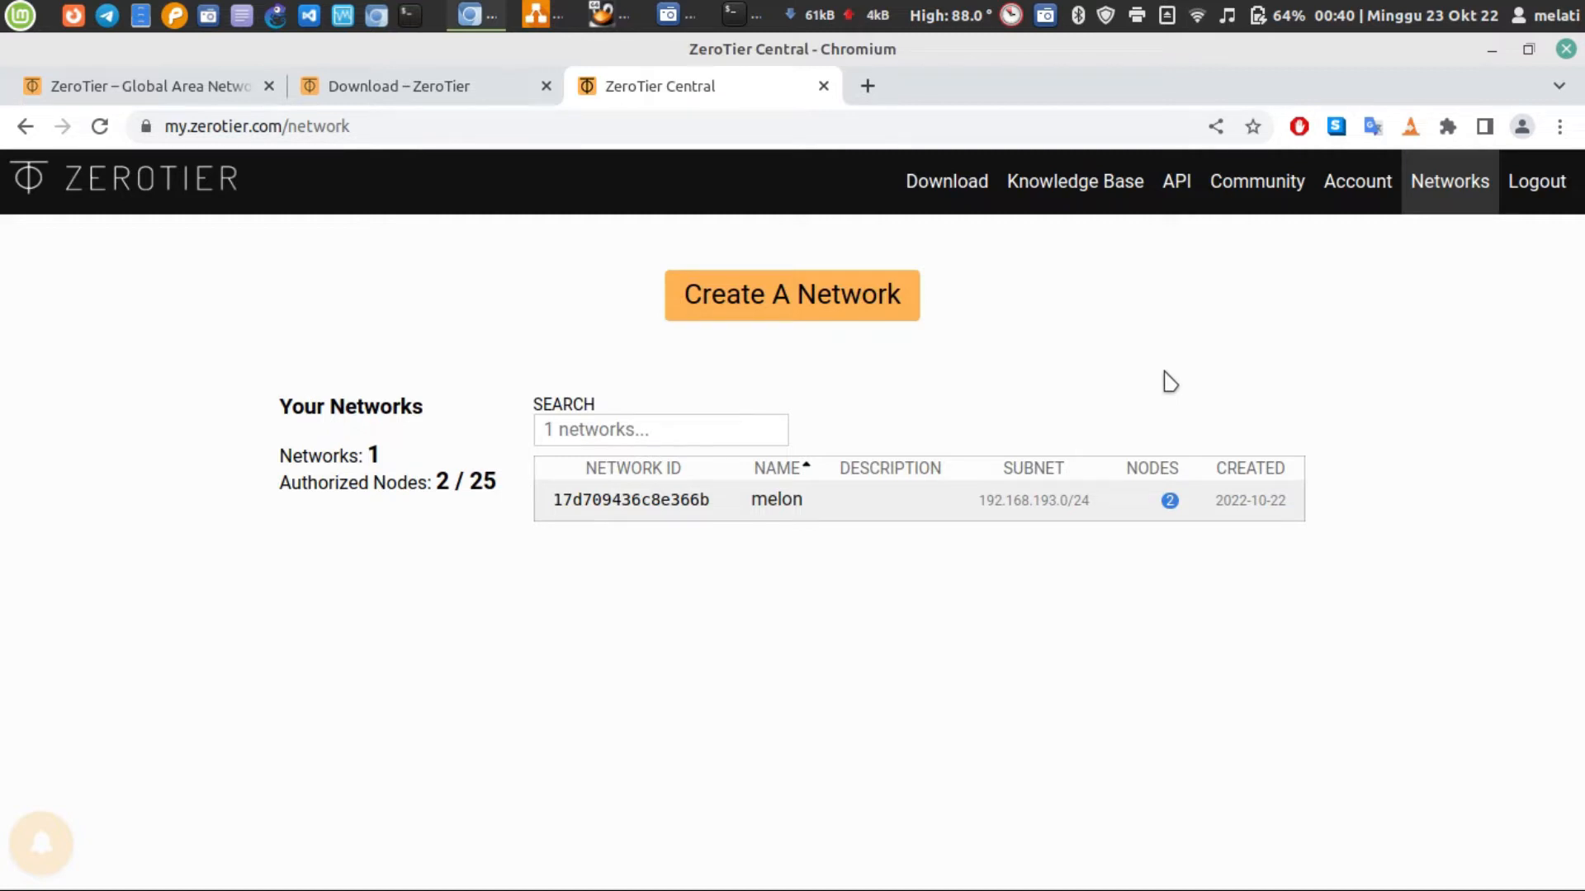
pyautogui.click(444, 92)
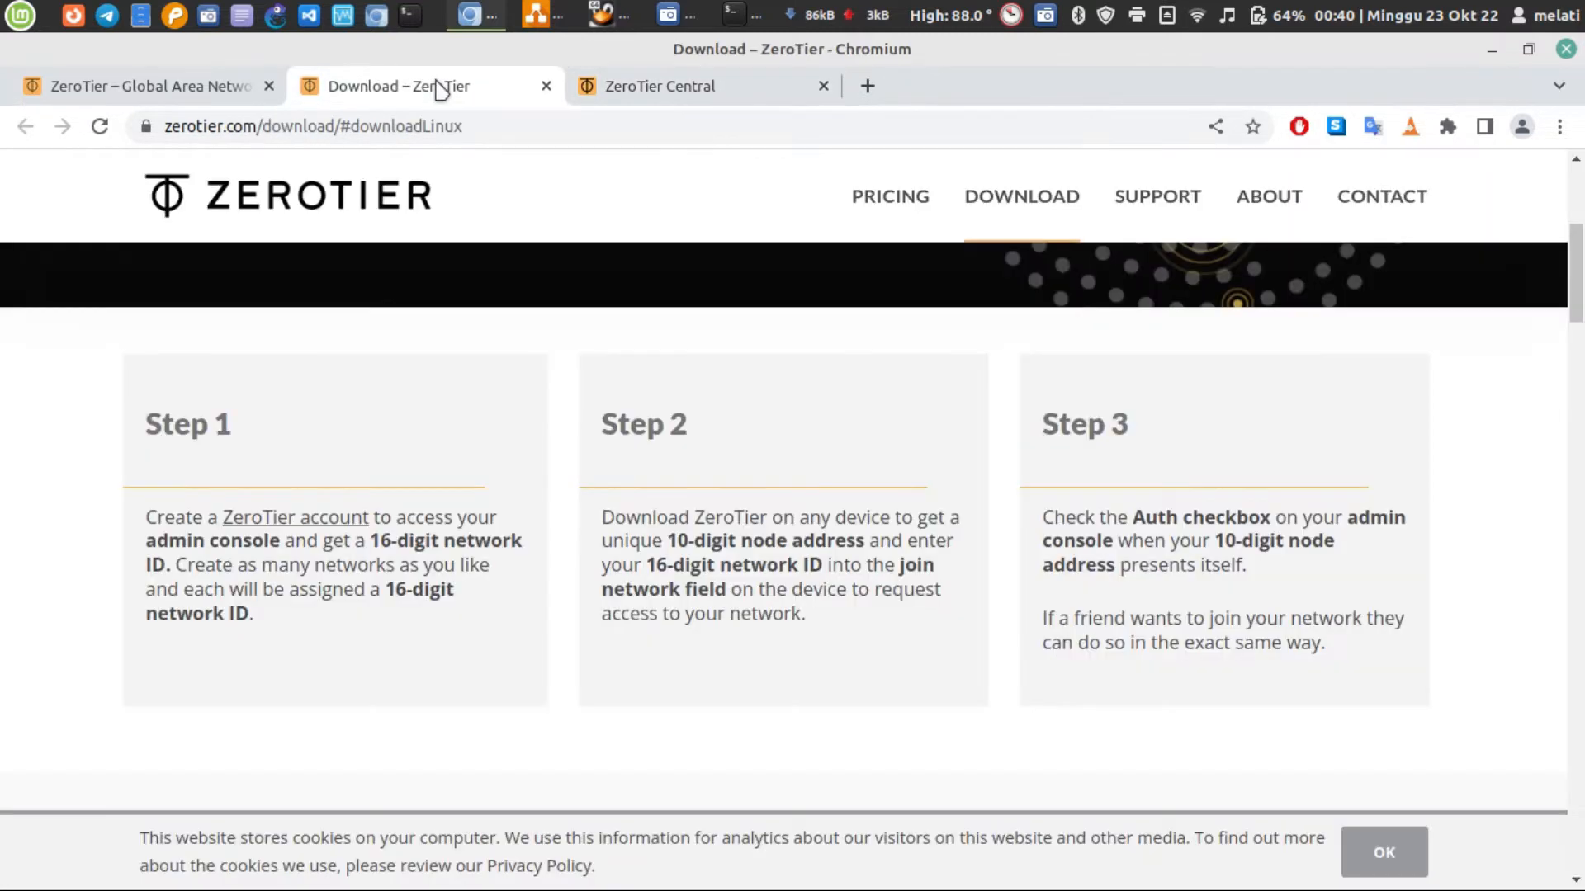
pyautogui.scroll(5, 806, 329)
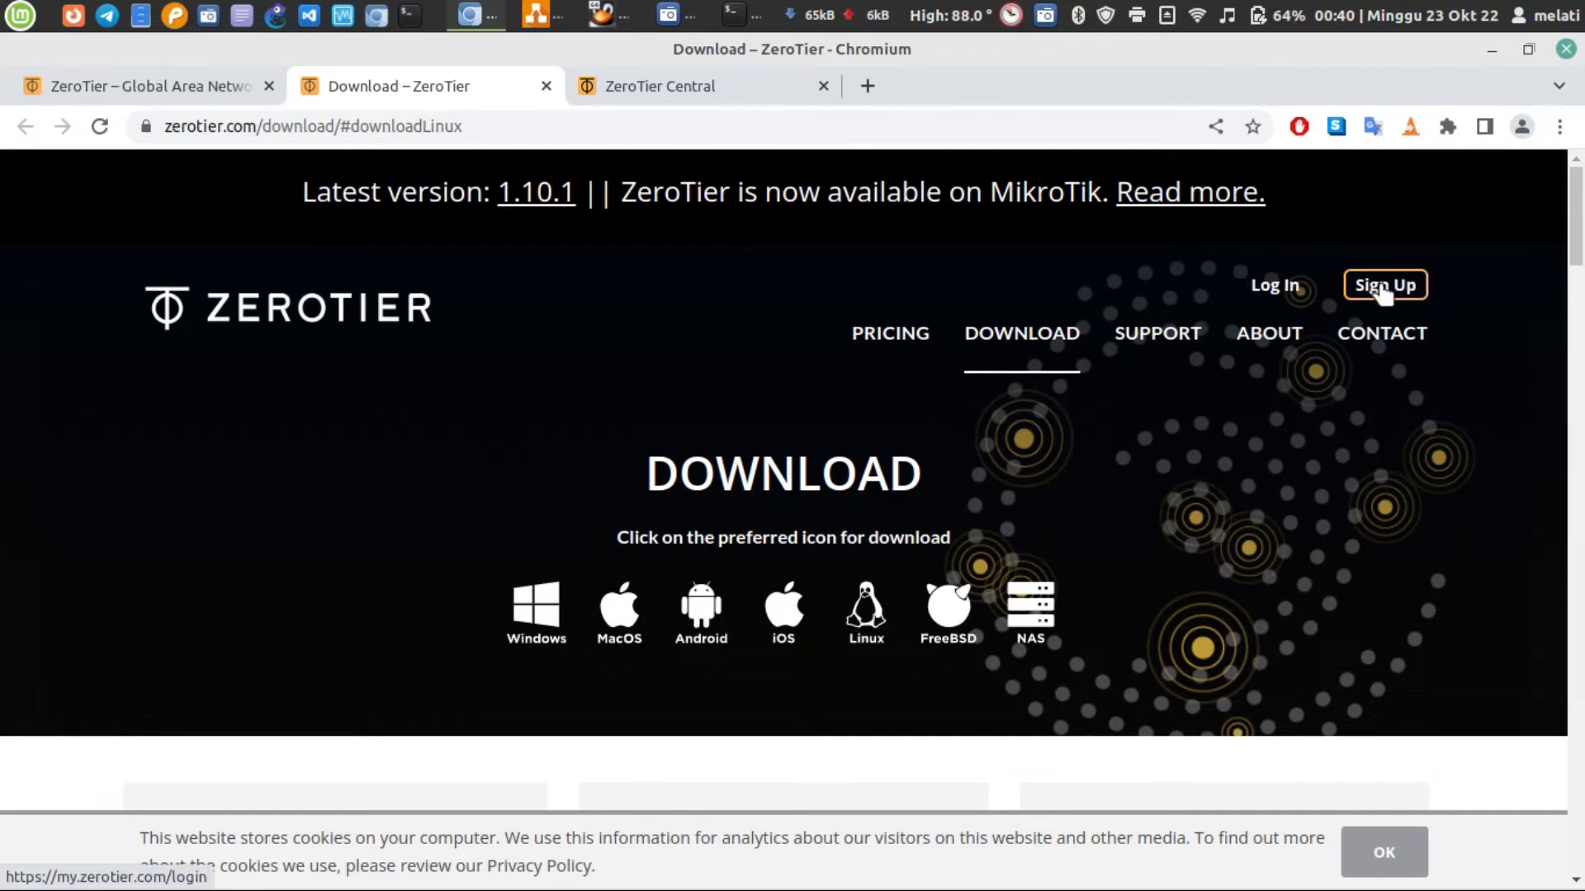
# Open the melon network in ZeroTier Central and examine its basic name and description settings
pyautogui.click(737, 91)
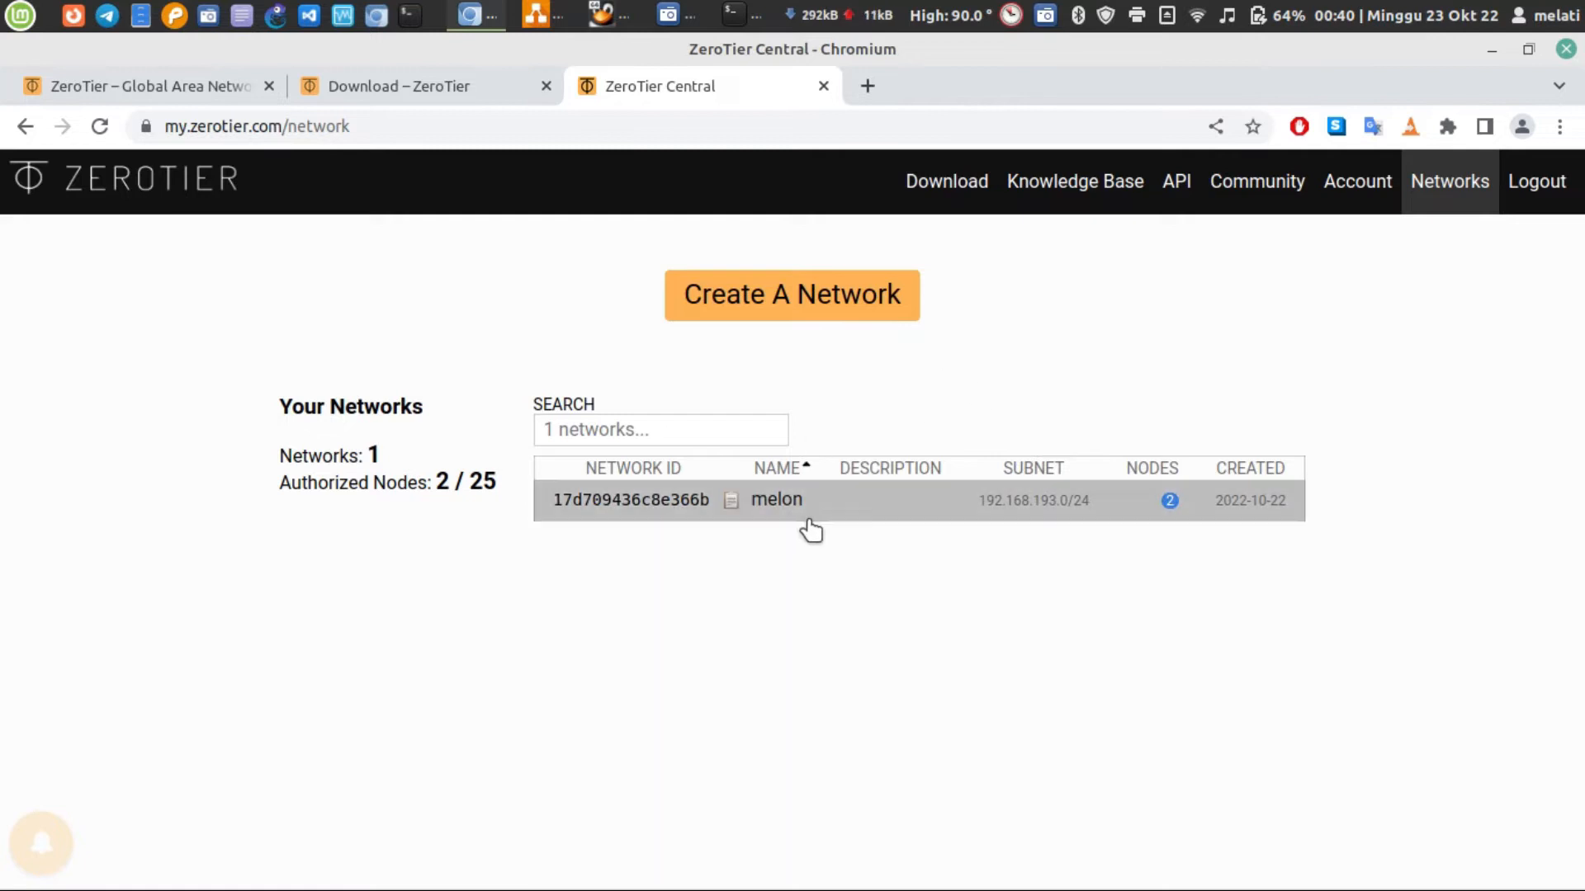
pyautogui.click(877, 507)
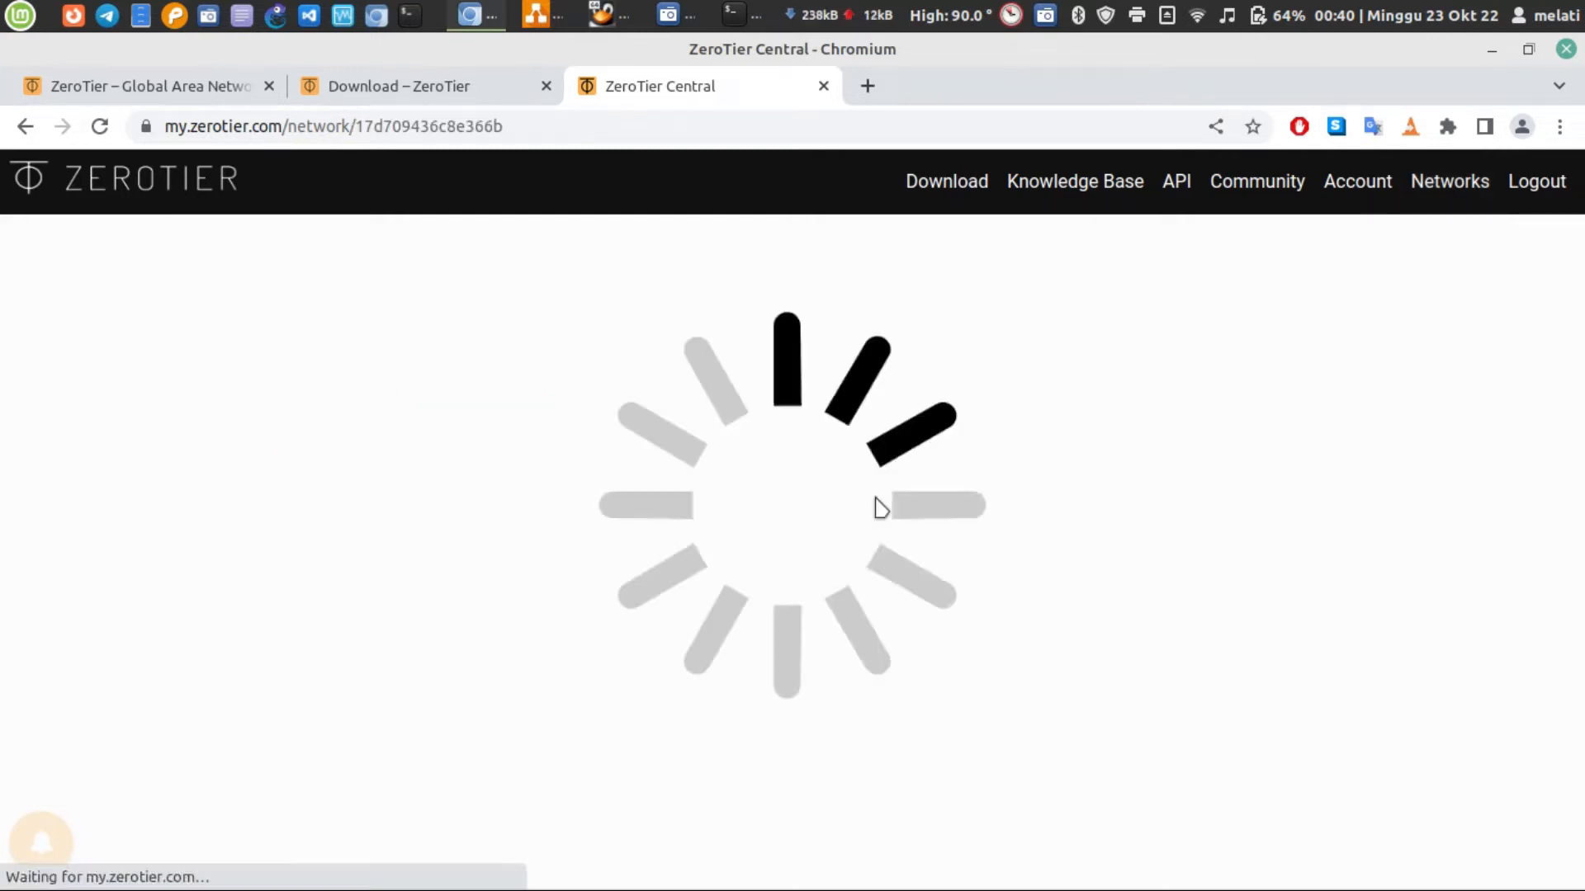
pyautogui.scroll(-2, 880, 507)
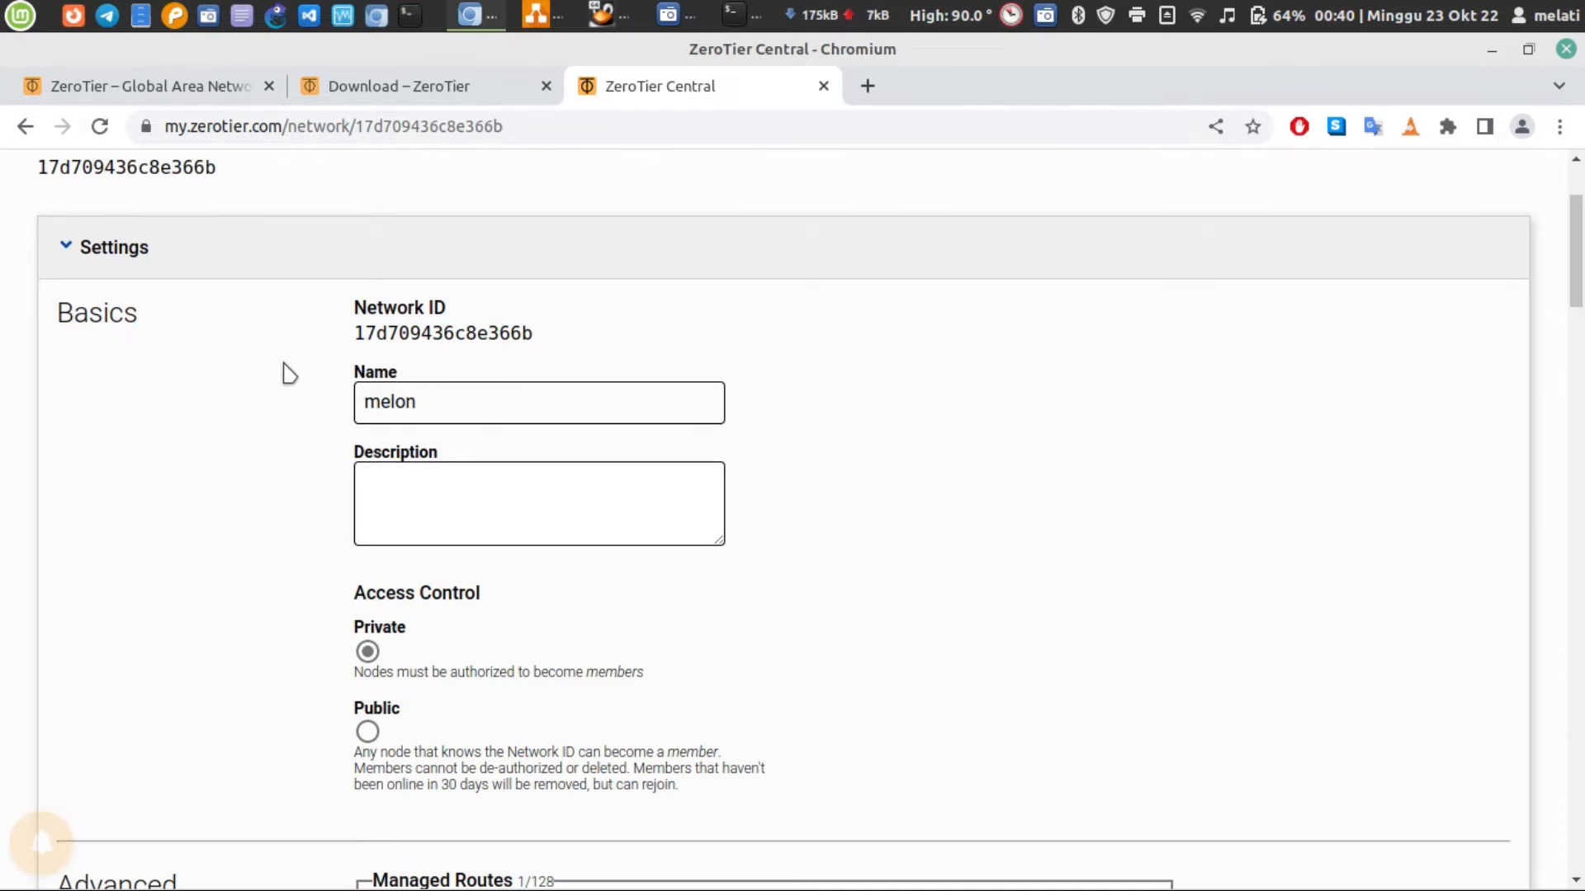
pyautogui.doubleClick(398, 401)
pyautogui.click(400, 491)
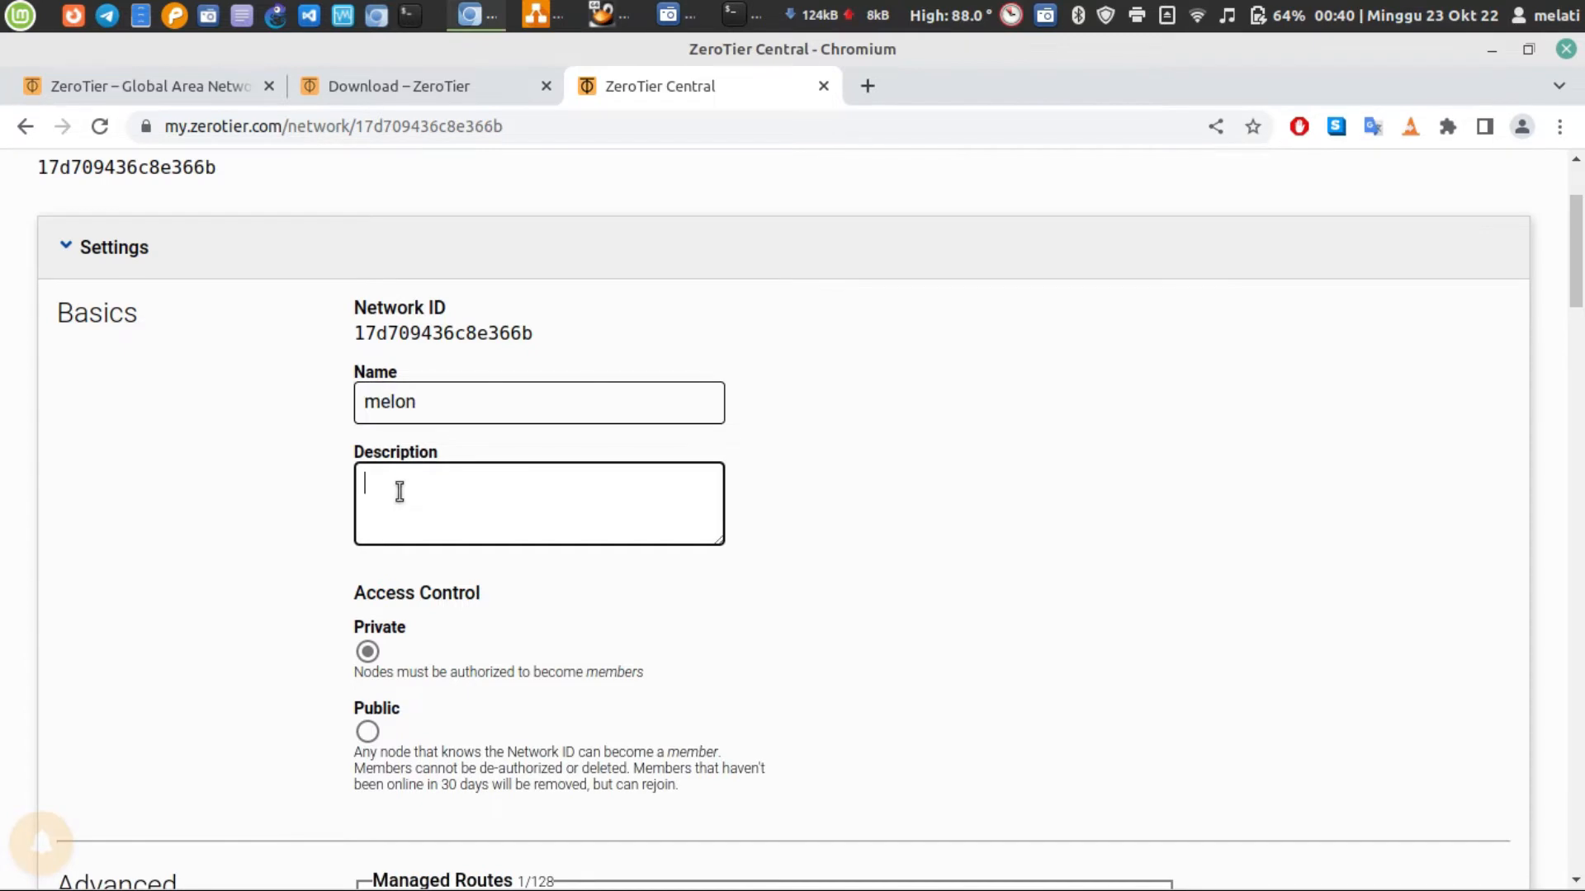
# Examine the melon network's access control, managed routes, IPv4 auto-assign ranges and member list
pyautogui.scroll(-4, 399, 496)
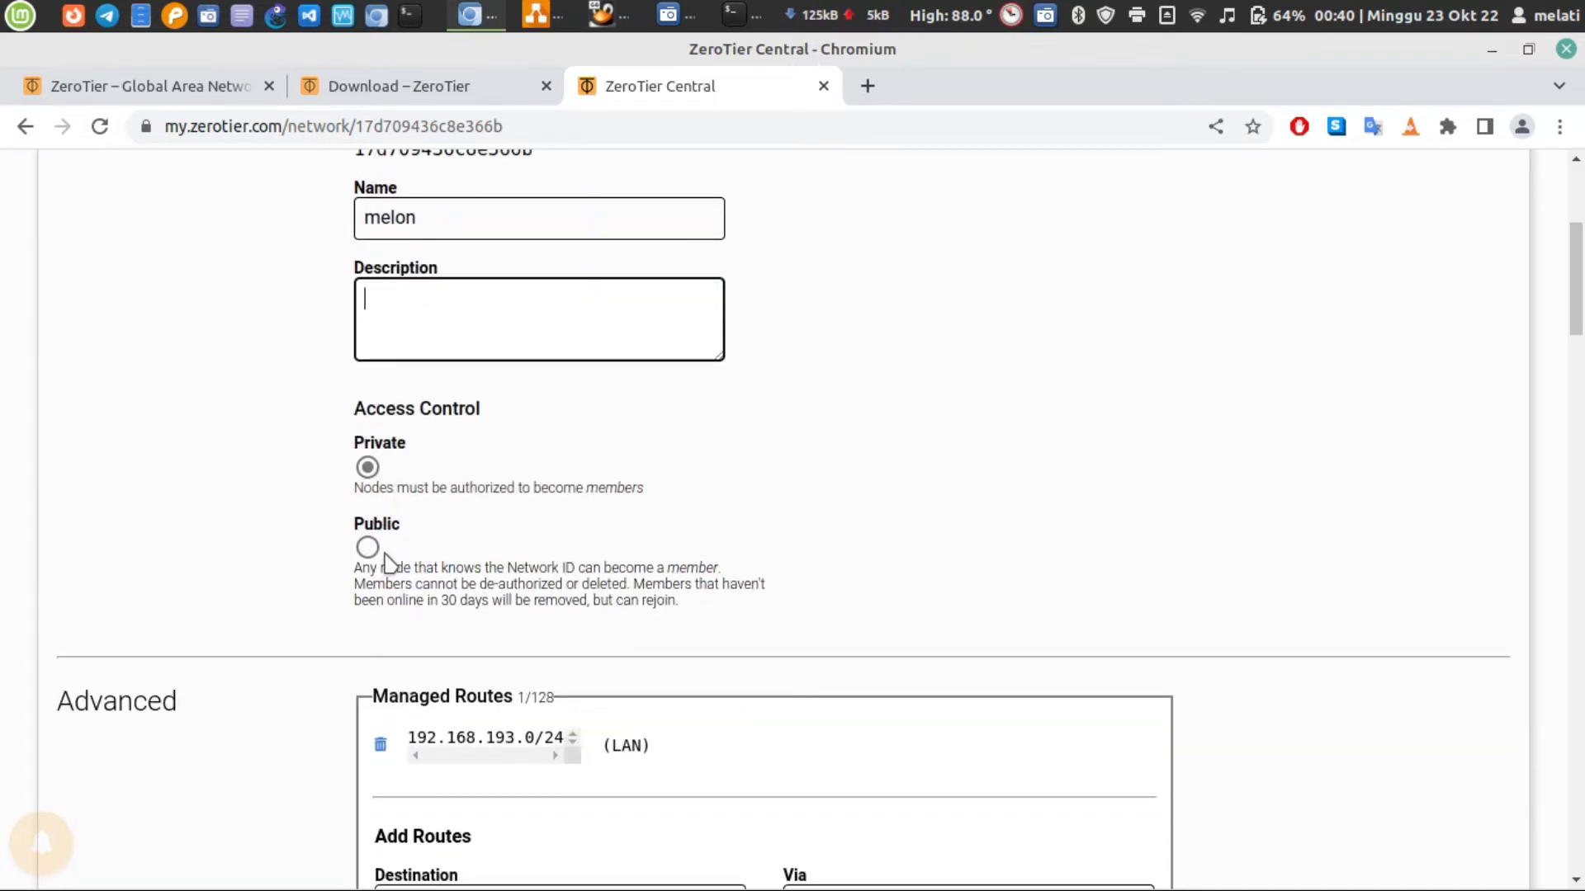
pyautogui.scroll(-3, 388, 561)
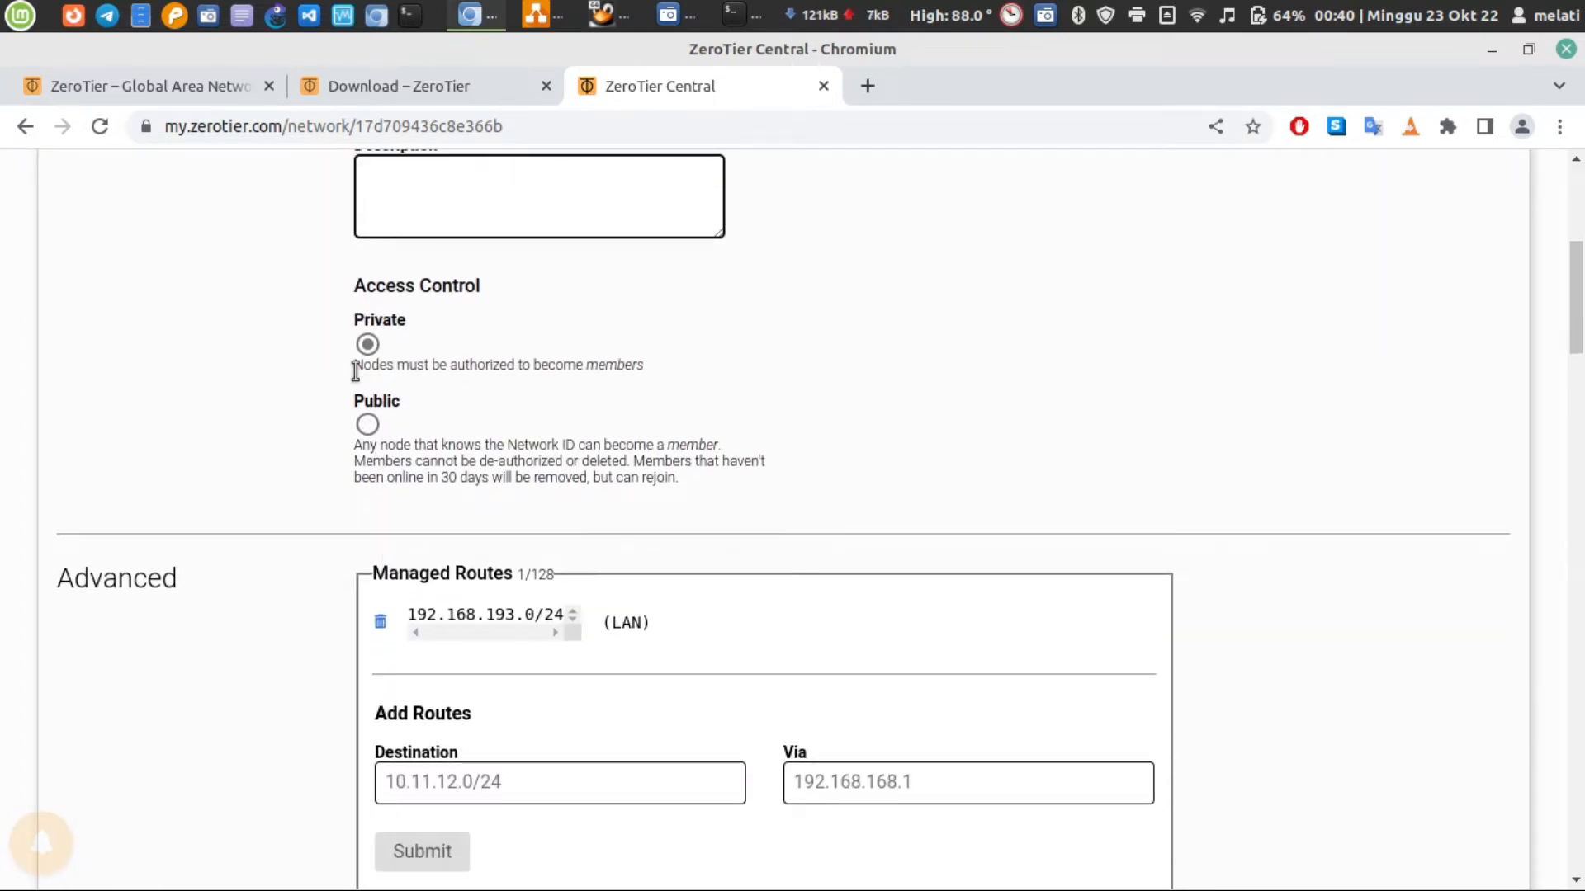
pyautogui.scroll(-1, 485, 462)
pyautogui.scroll(-3, 485, 462)
pyautogui.scroll(4, 499, 273)
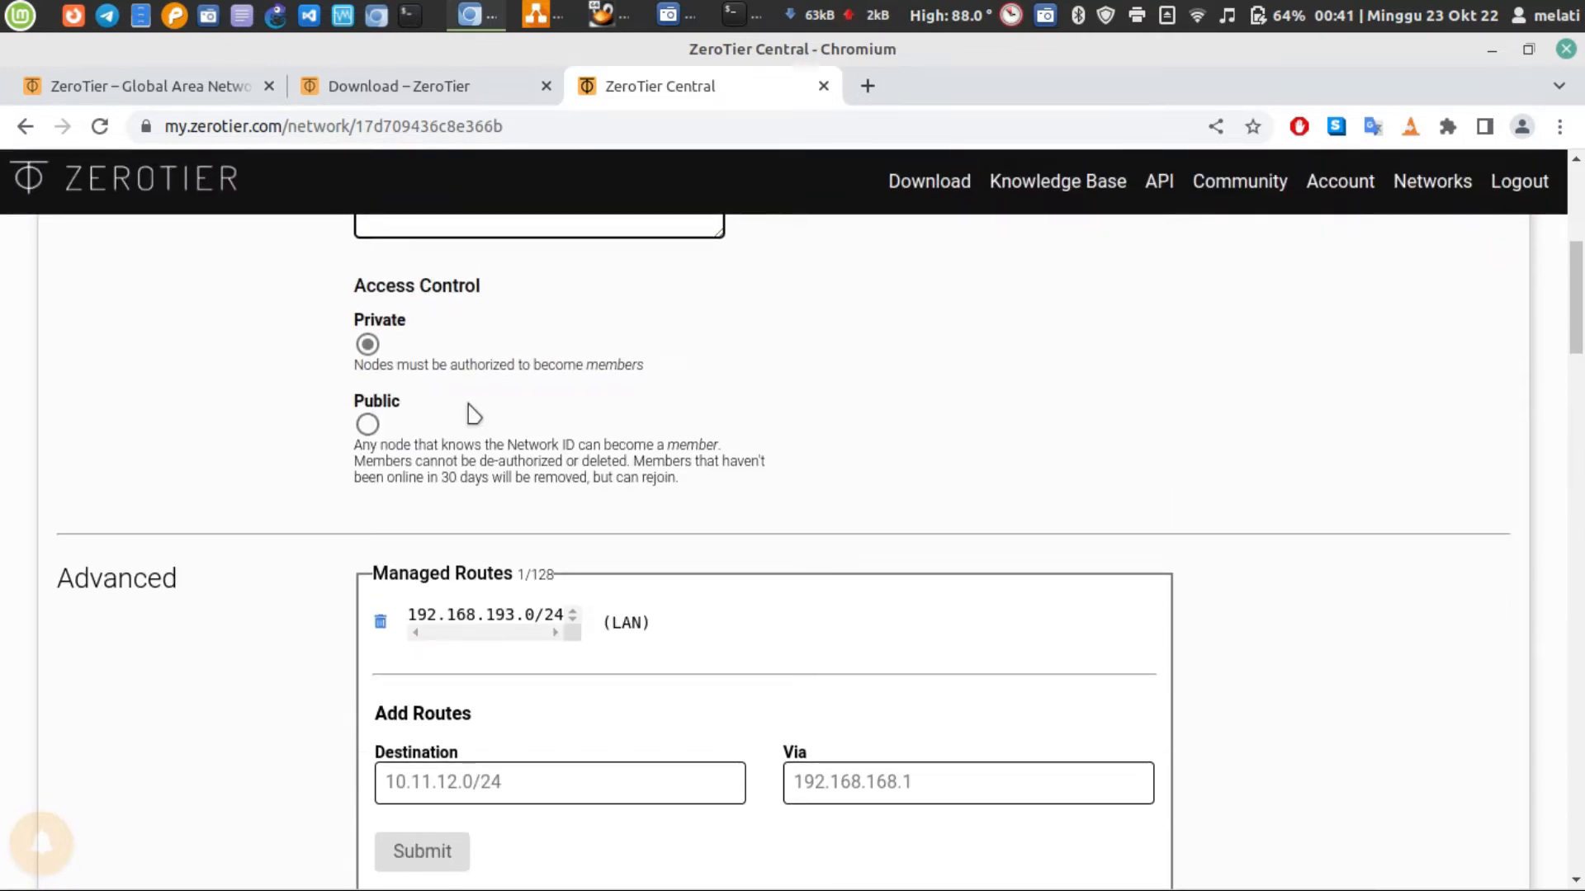
pyautogui.scroll(-3, 474, 416)
pyautogui.scroll(-4, 477, 416)
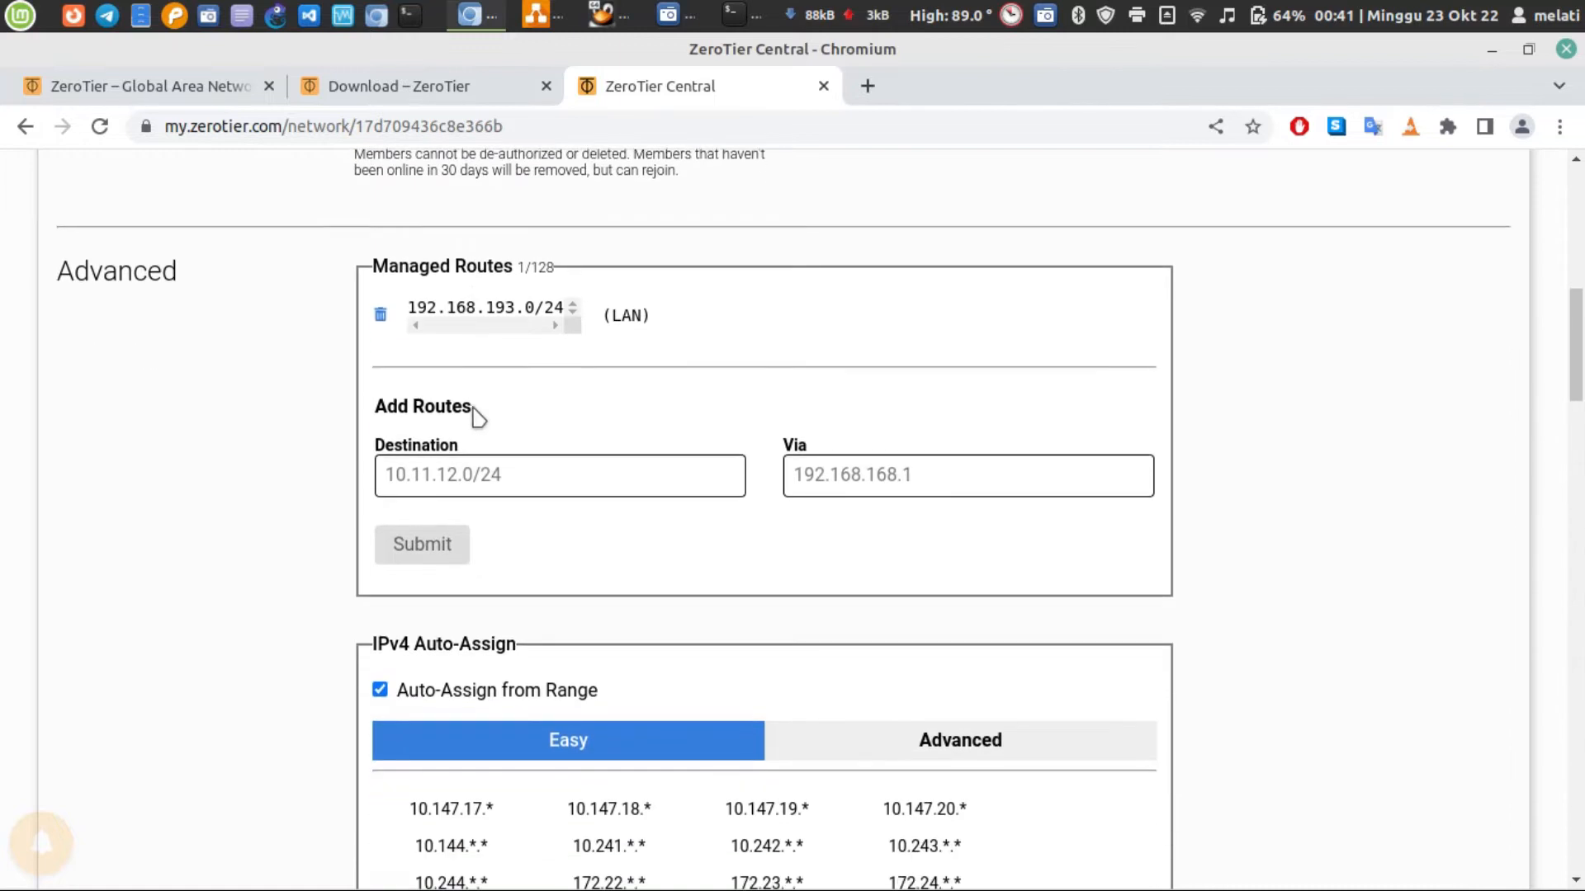
pyautogui.scroll(-3, 577, 309)
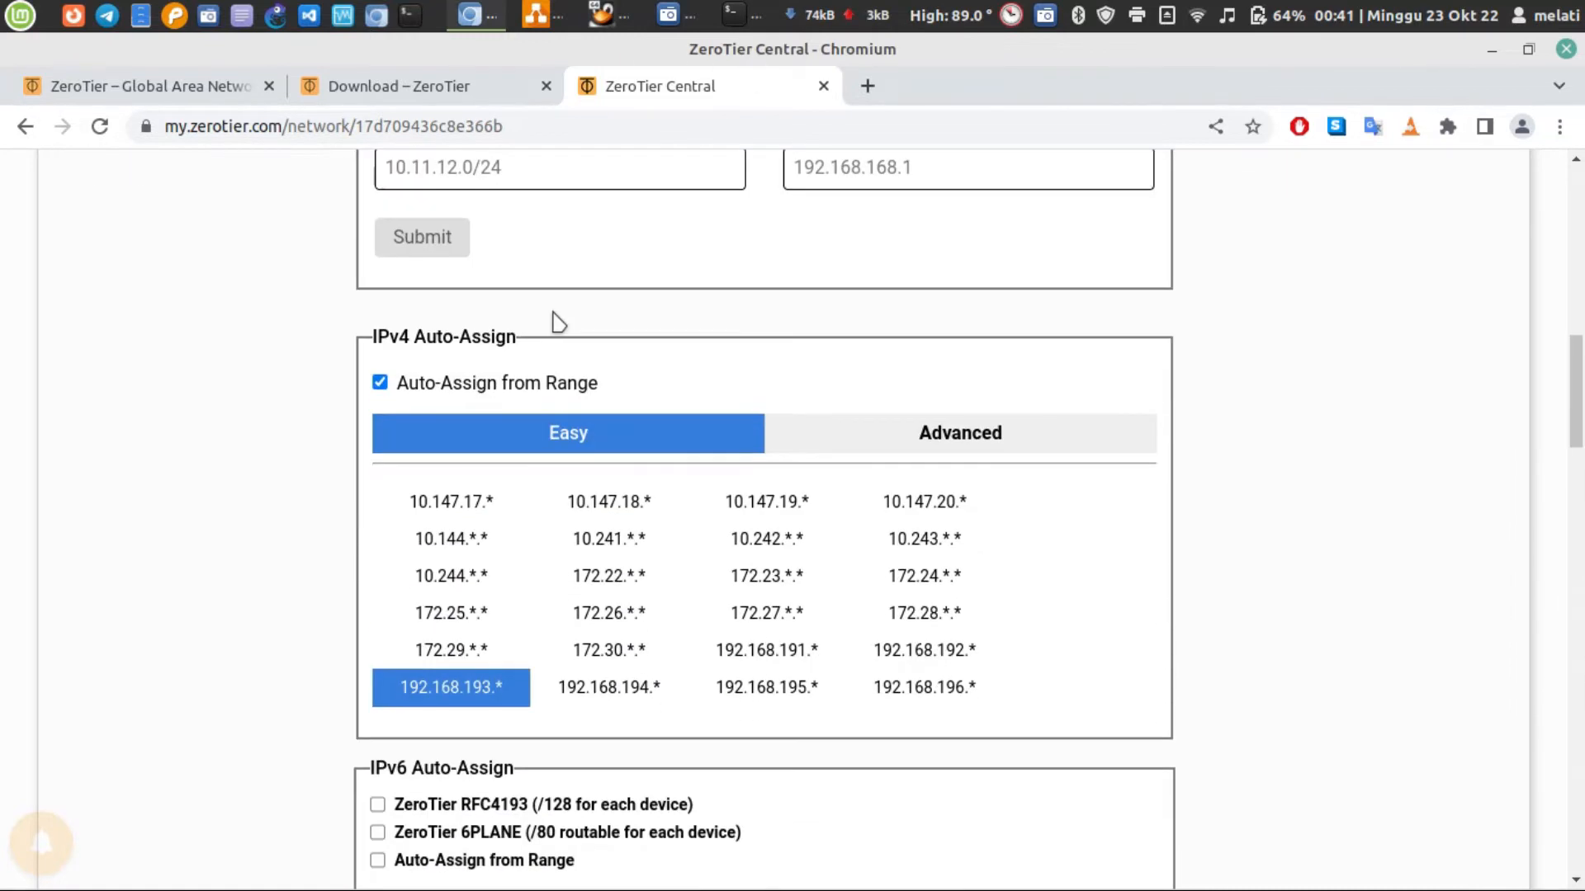
pyautogui.scroll(4, 554, 320)
pyautogui.scroll(-3, 555, 320)
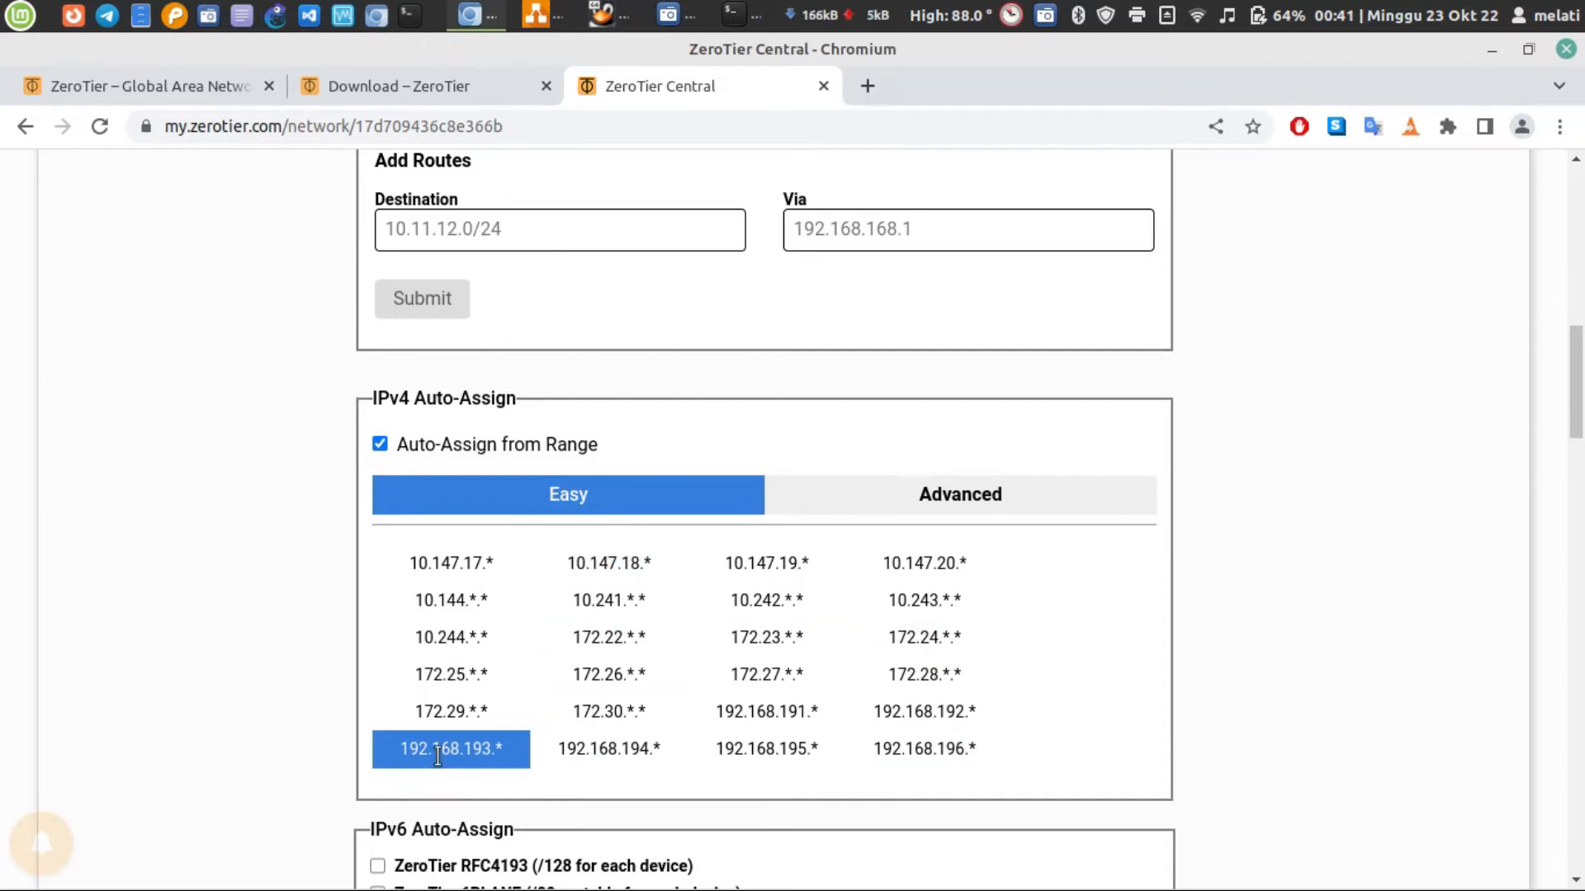
pyautogui.scroll(-7, 493, 752)
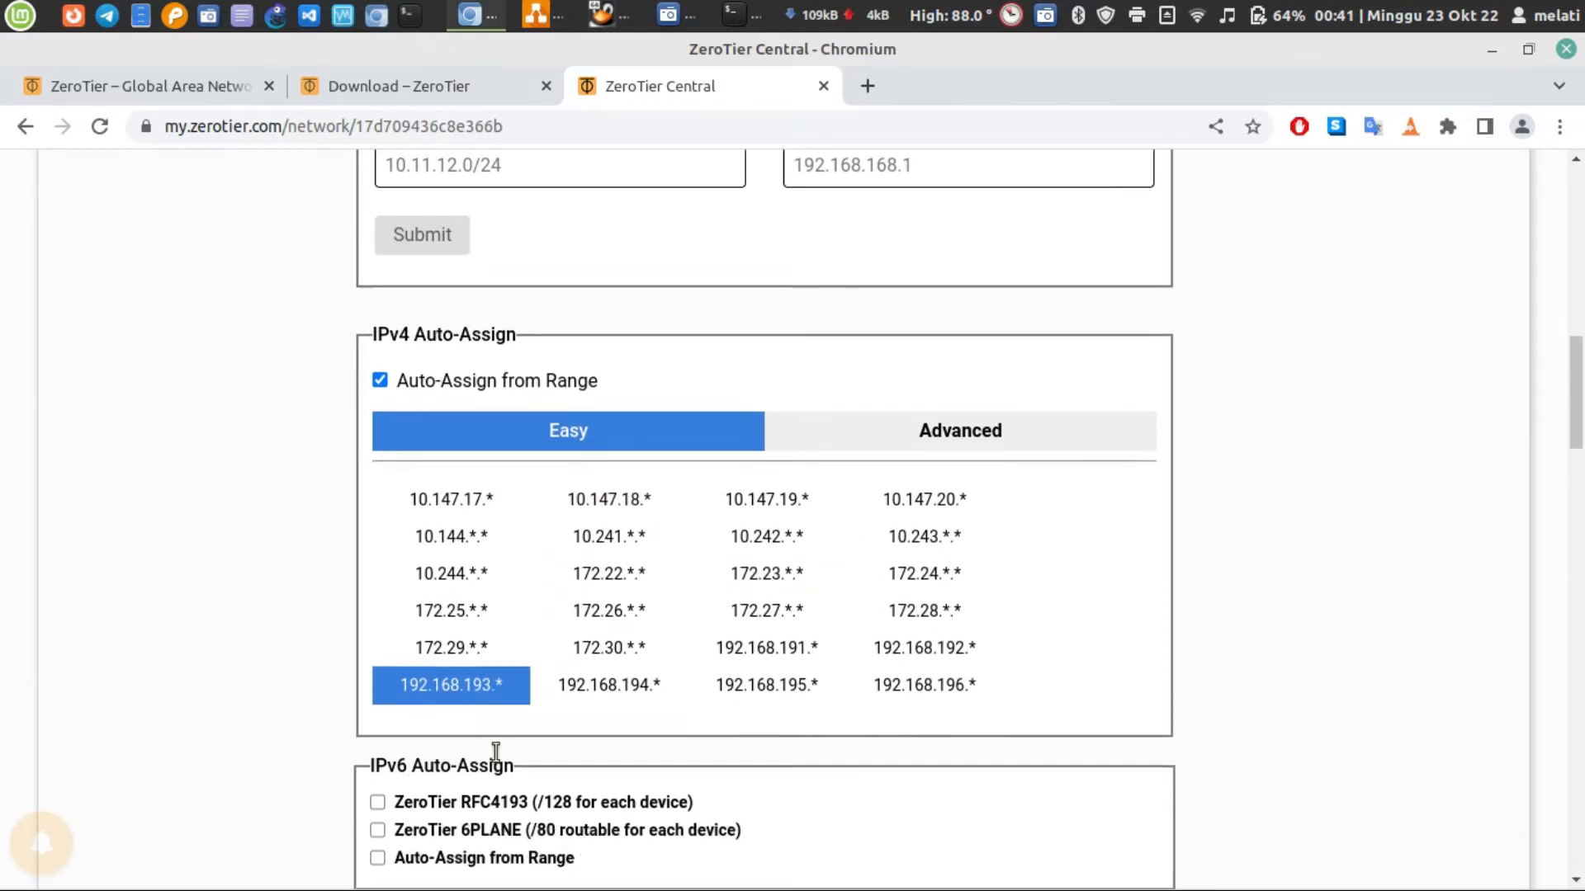
pyautogui.scroll(-12, 495, 752)
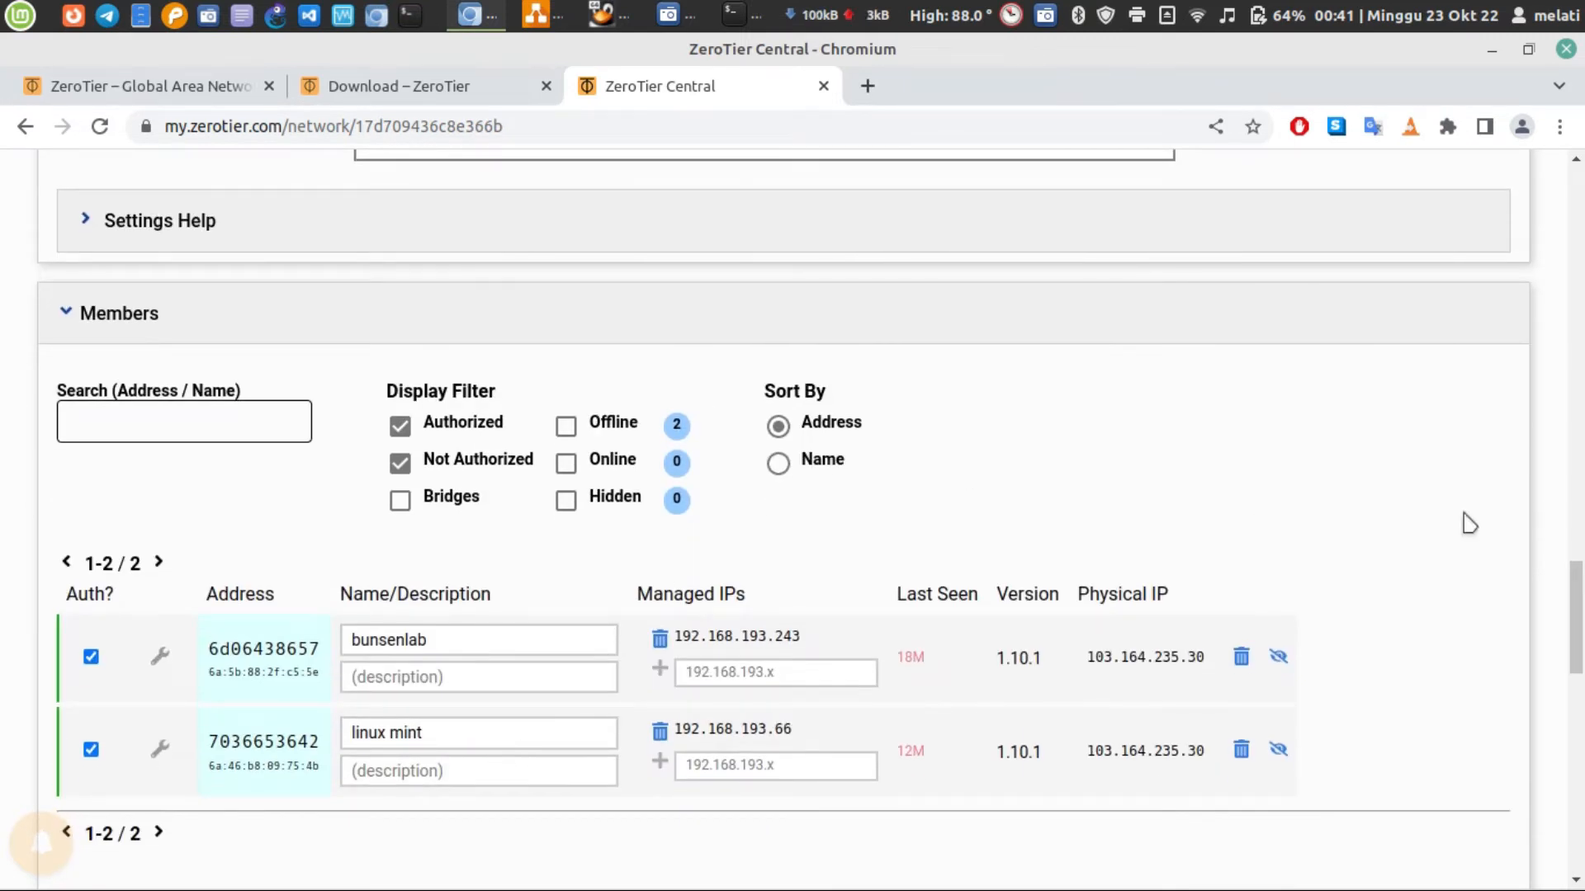
# Select the network ID under the melon heading, and bring the host terminal to the front as a maximized window
pyautogui.moveTo(1578, 631); pyautogui.dragTo(1578, 161)
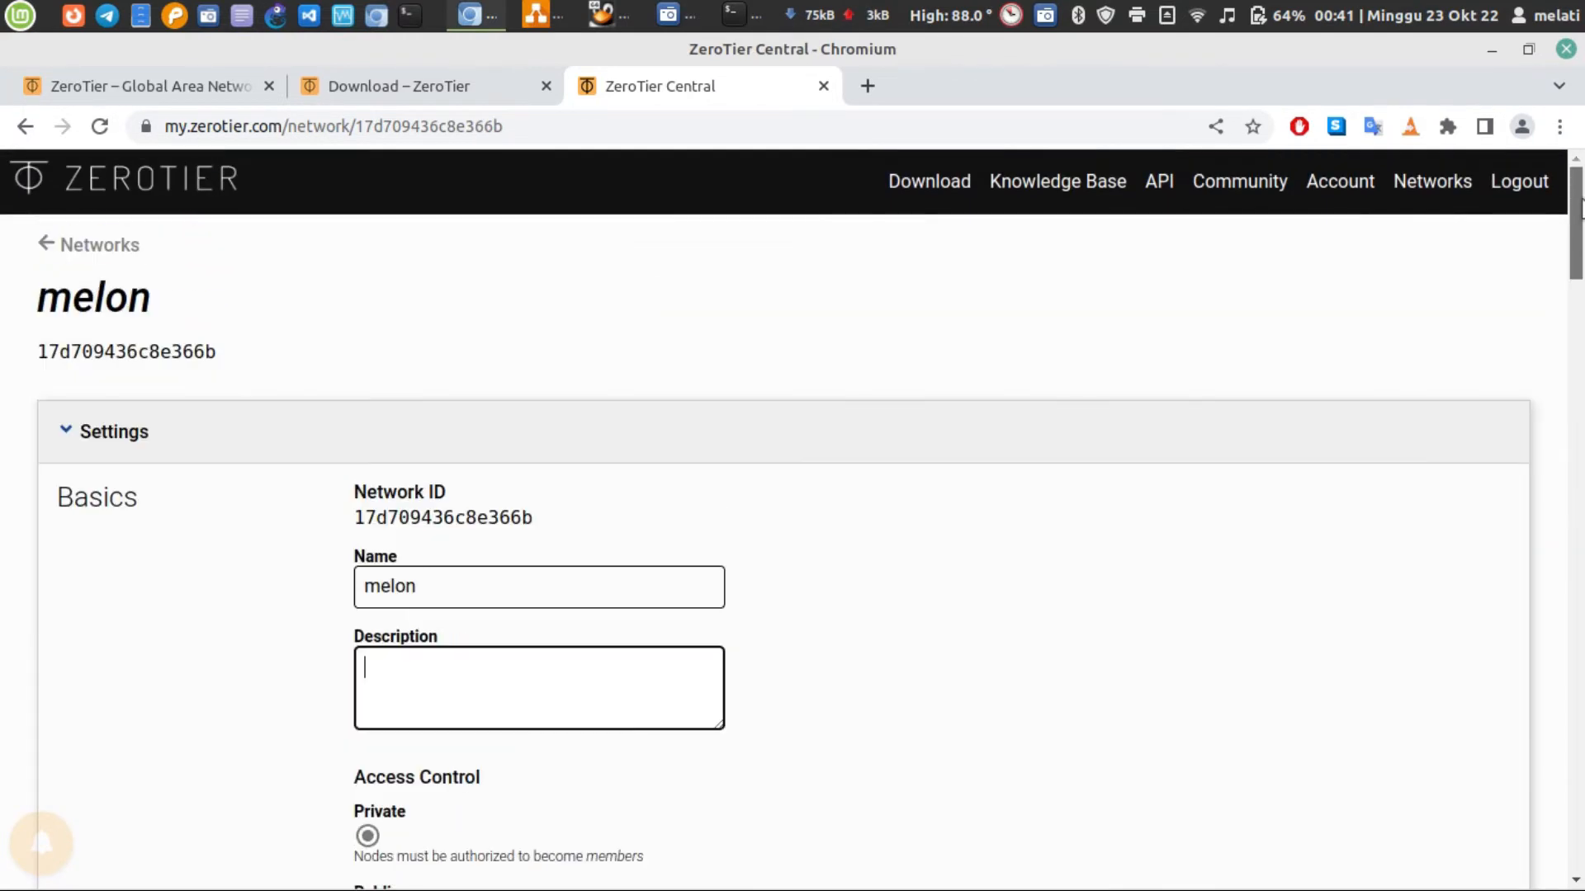
pyautogui.doubleClick(131, 352)
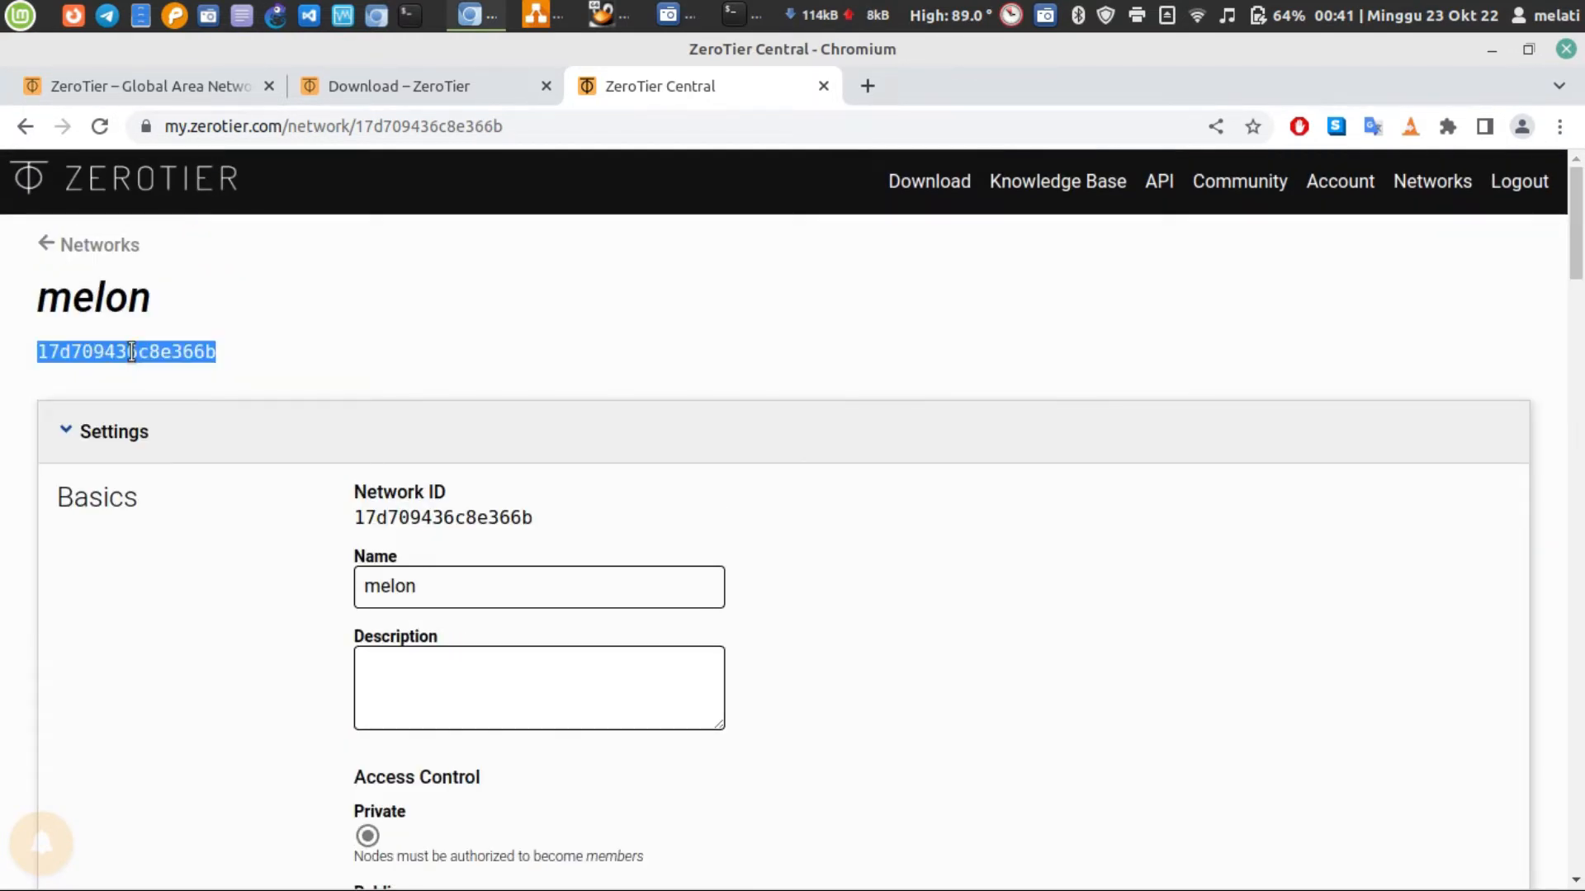
pyautogui.click(741, 12)
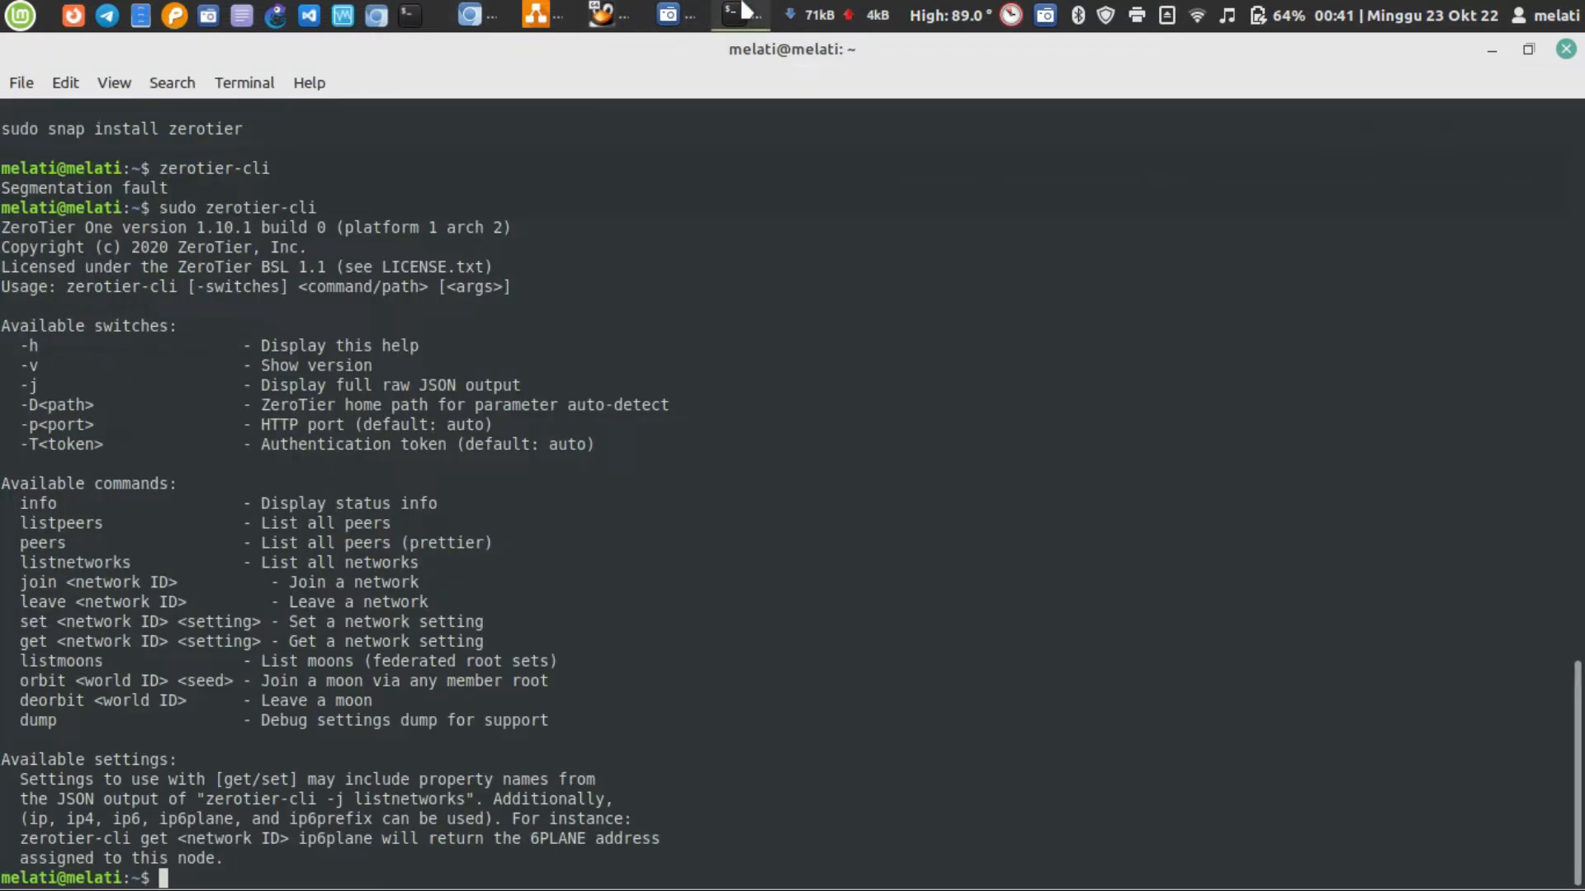
pyautogui.click(741, 11)
pyautogui.click(741, 11)
pyautogui.moveTo(737, 59); pyautogui.dragTo(1063, 86)
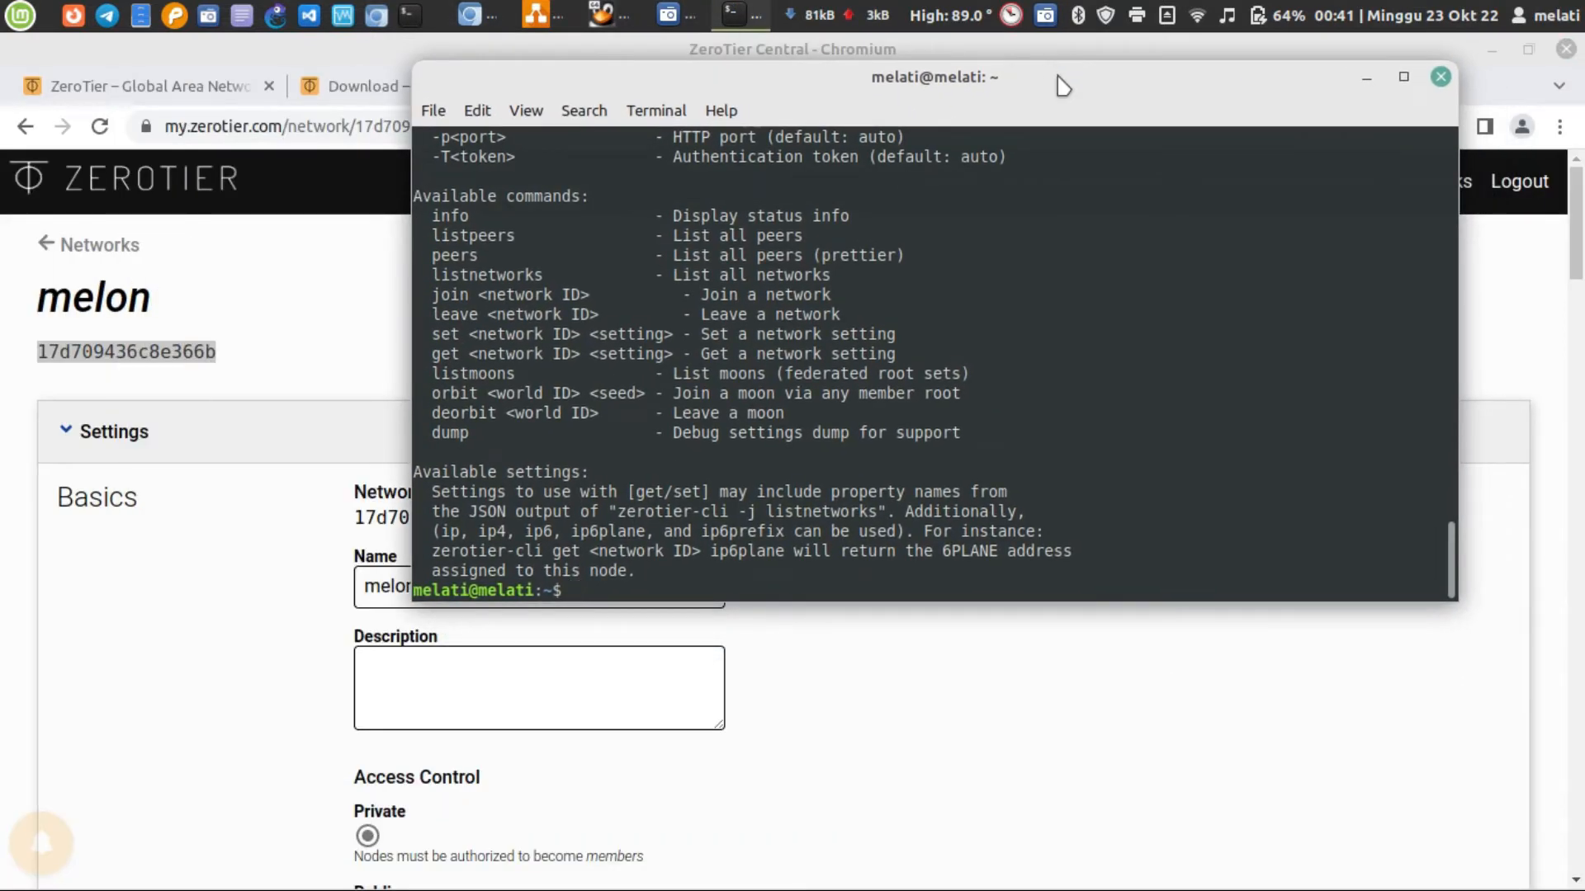
pyautogui.press('BackSpace')
pyautogui.doubleClick(1063, 86)
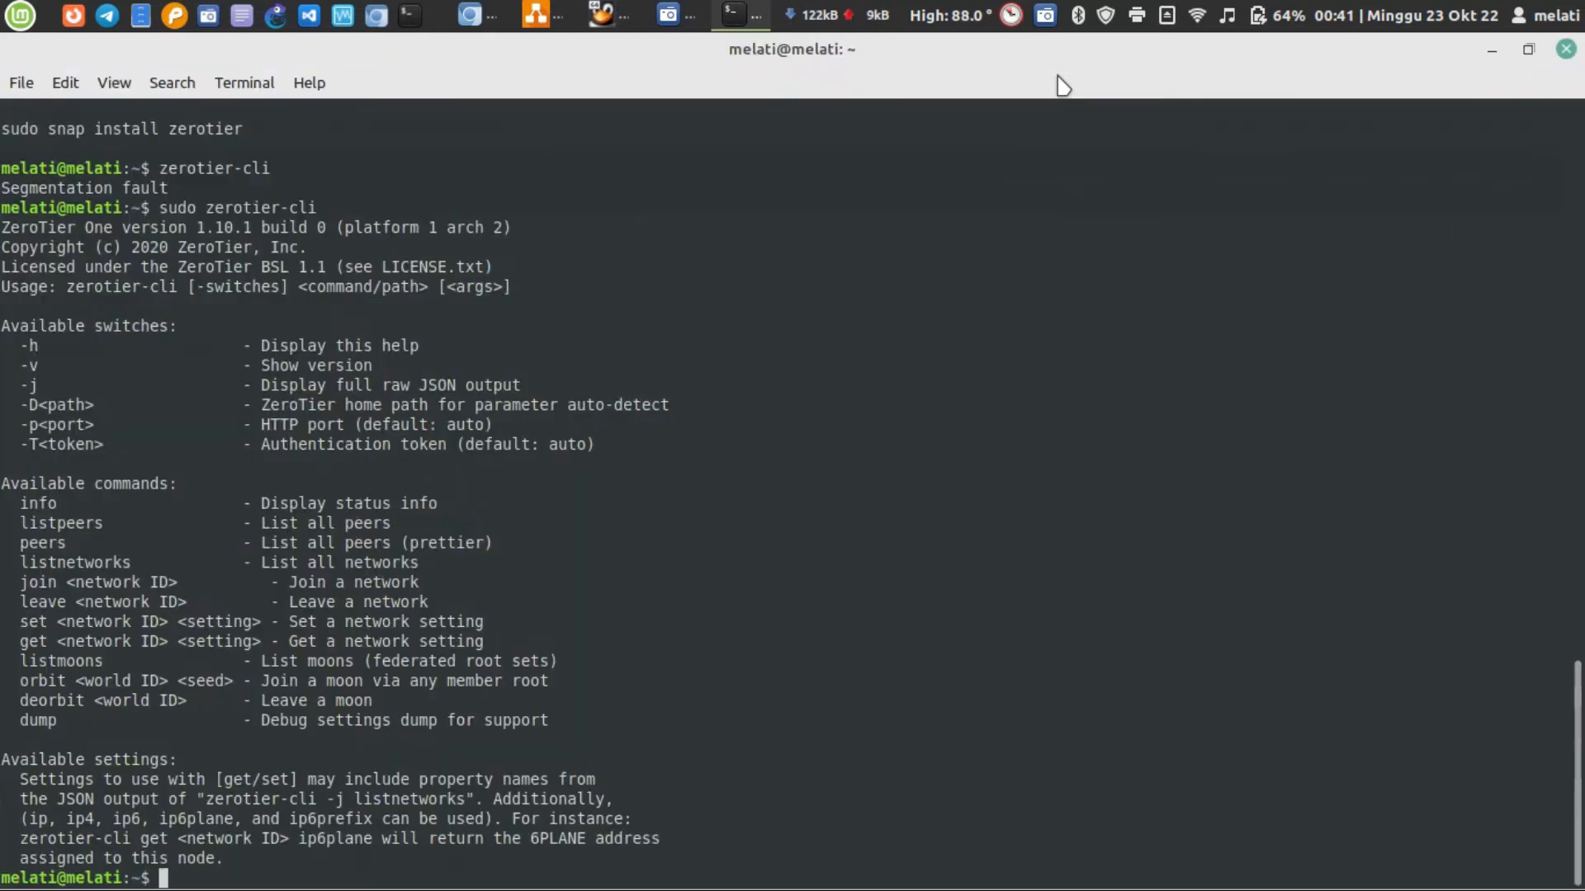
# Open a new tab in the host terminal with a cleared screen
pyautogui.click(22, 83)
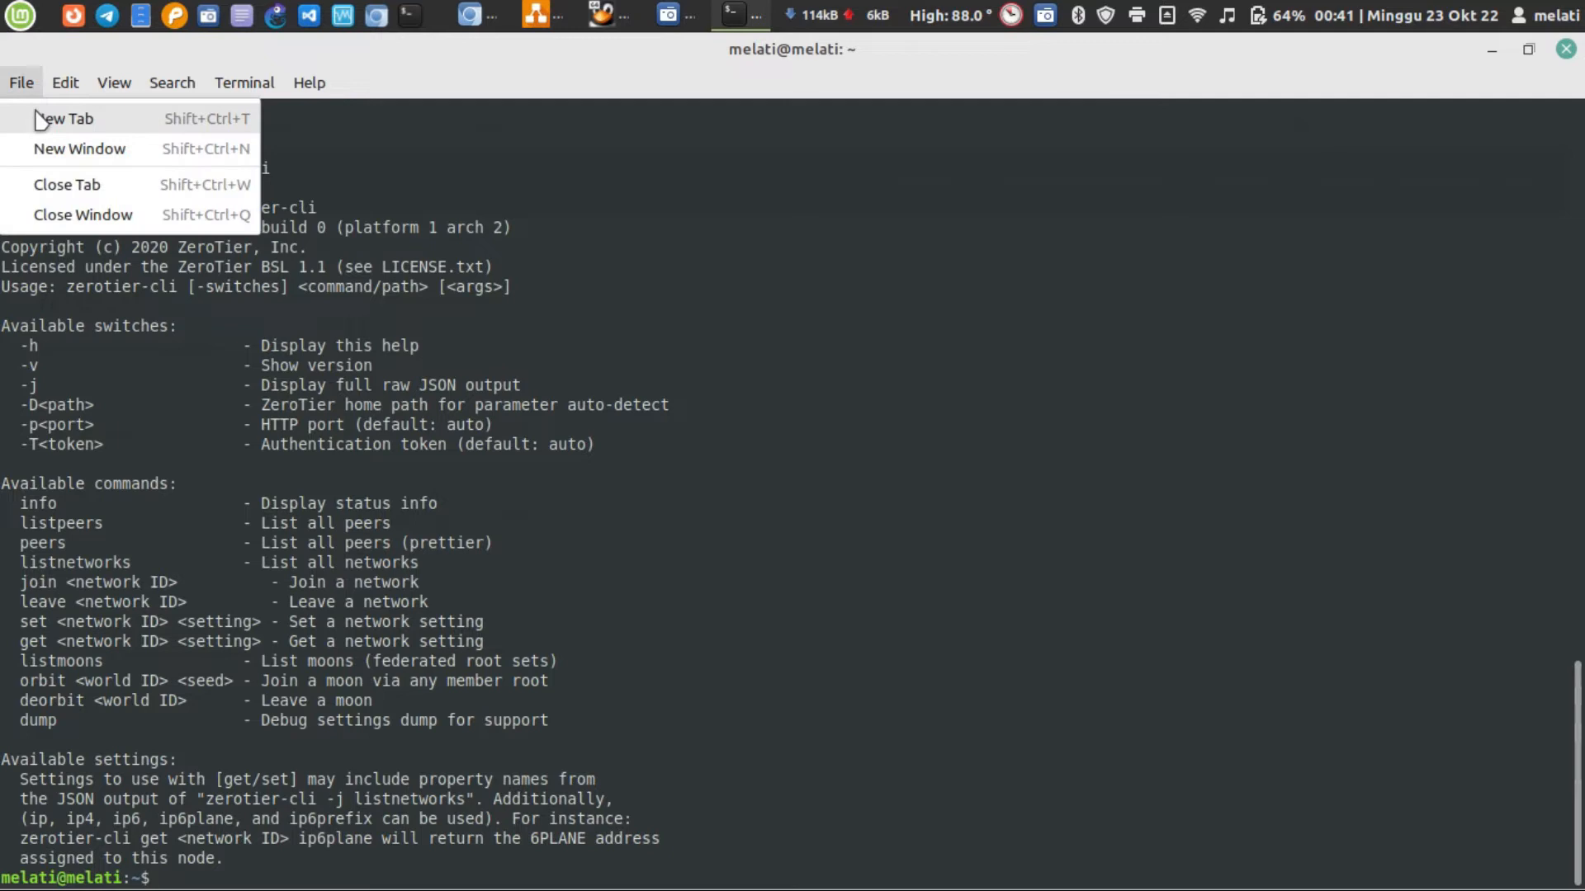
pyautogui.click(38, 118)
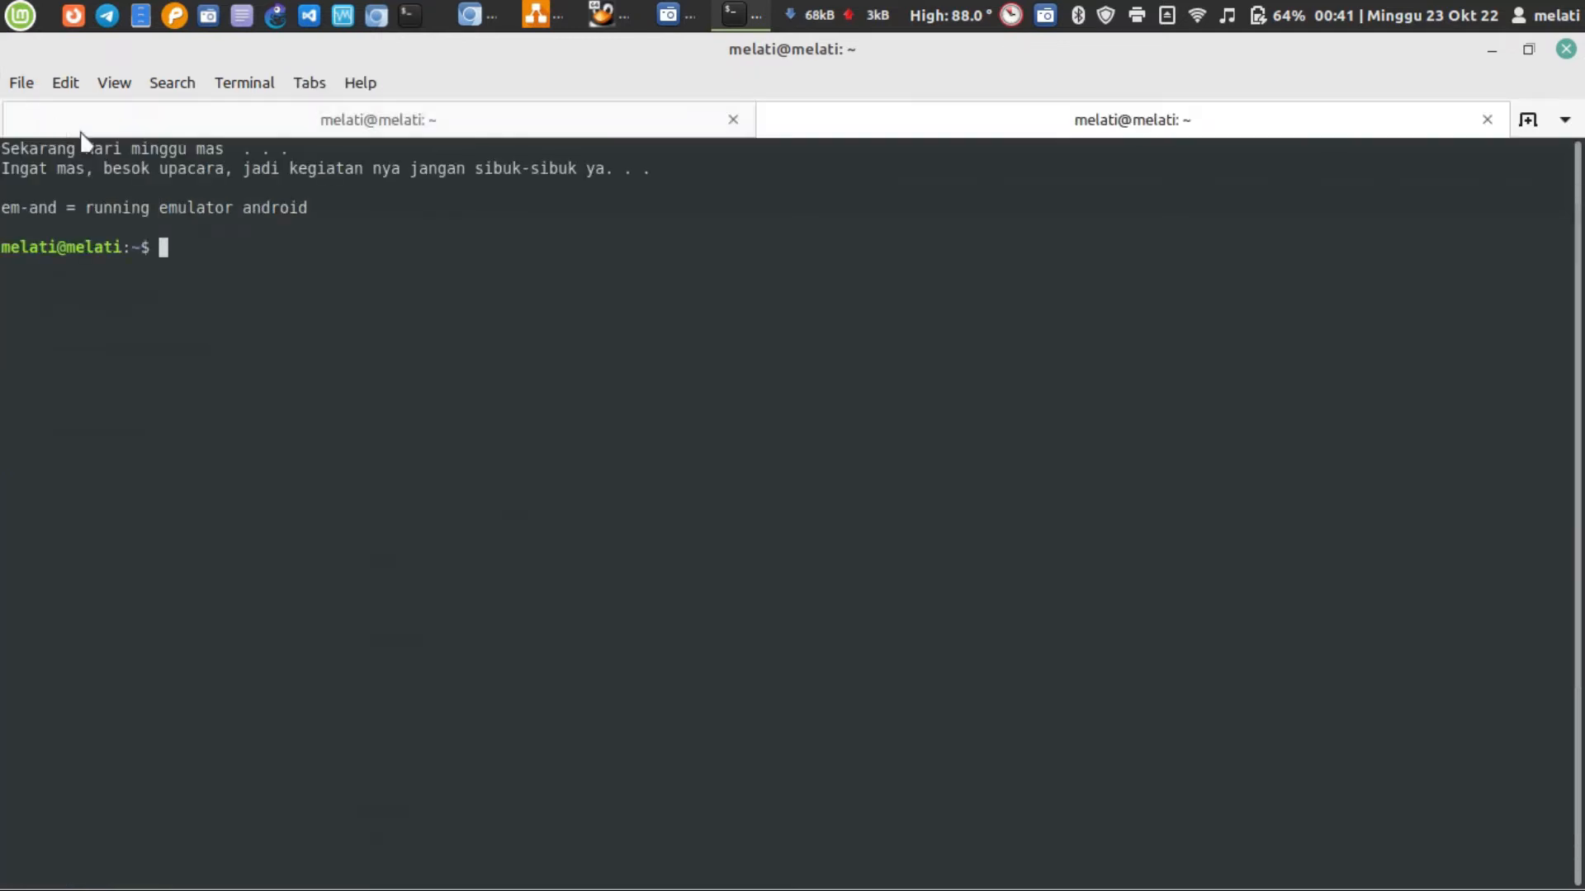
pyautogui.click(538, 117)
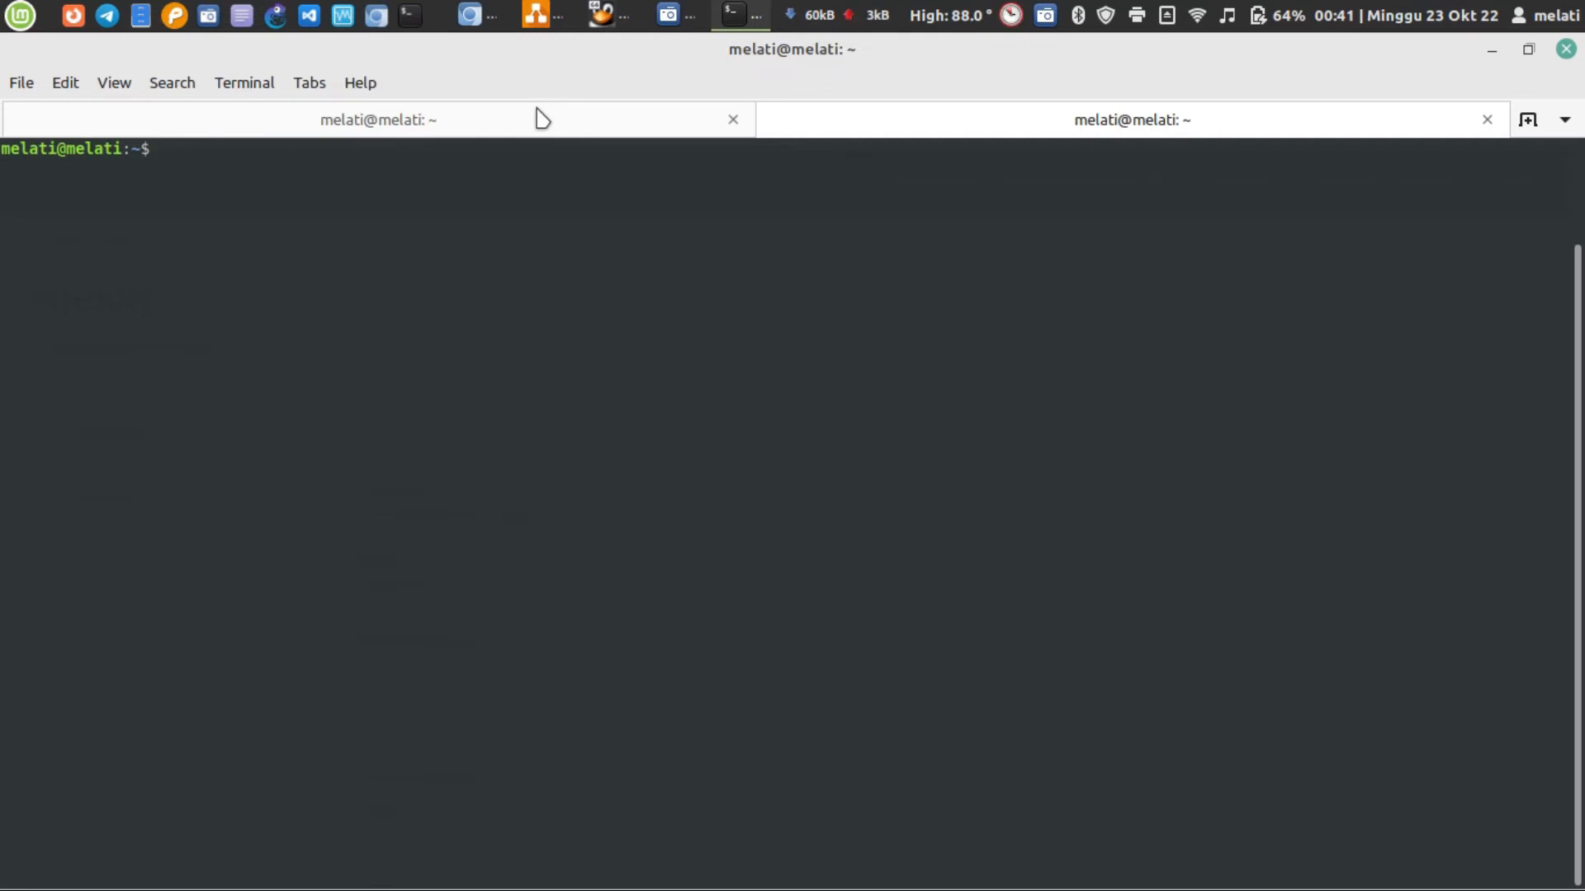
# Run sudo zerotier-cli info on the laptop, entering the sudo password, and check the returned node status line
pyautogui.write('sudo zerotier-')
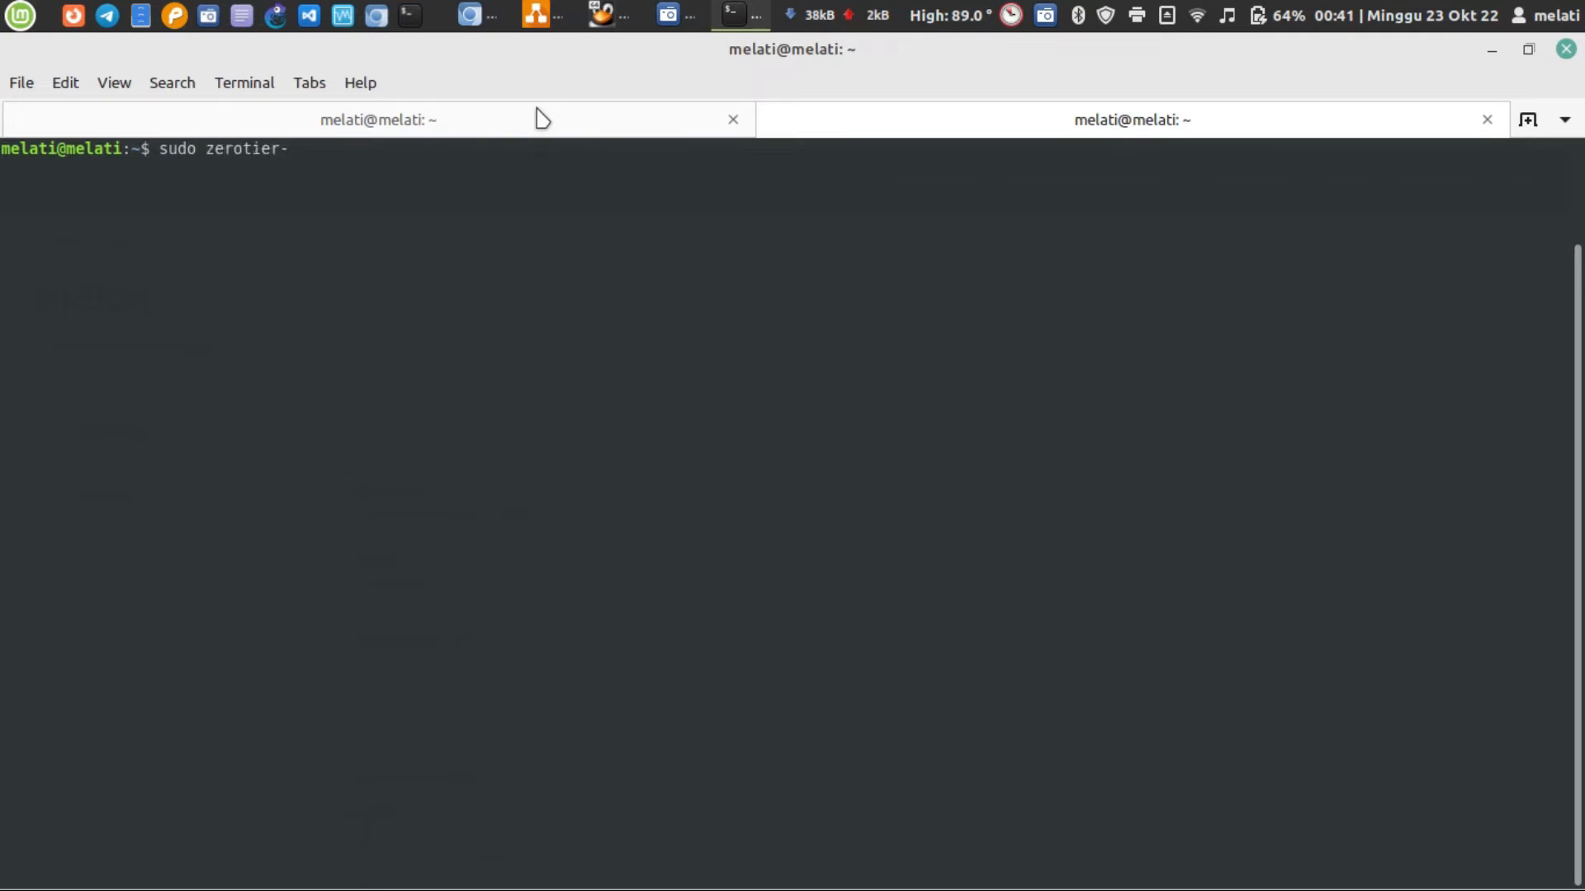
pyautogui.write('cli')
pyautogui.write(' stat')
pyautogui.press('BackSpace')
pyautogui.press('BackSpace')
pyautogui.press('BackSpace')
pyautogui.press('BackSpace')
pyautogui.write('info')
pyautogui.press('Return')
pyautogui.write('************')
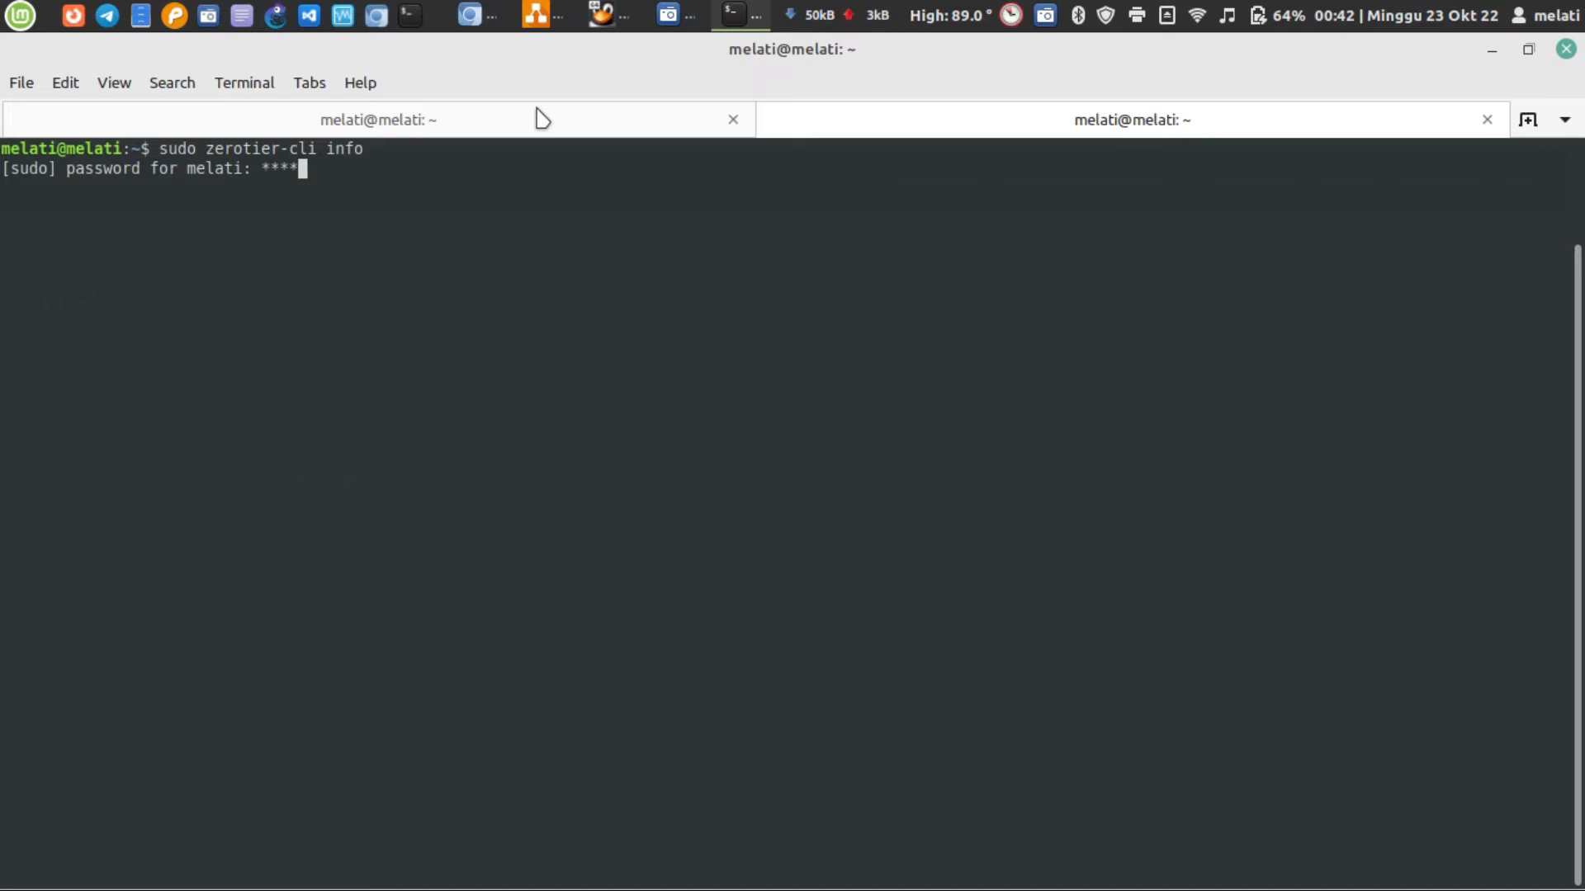
pyautogui.press('Return')
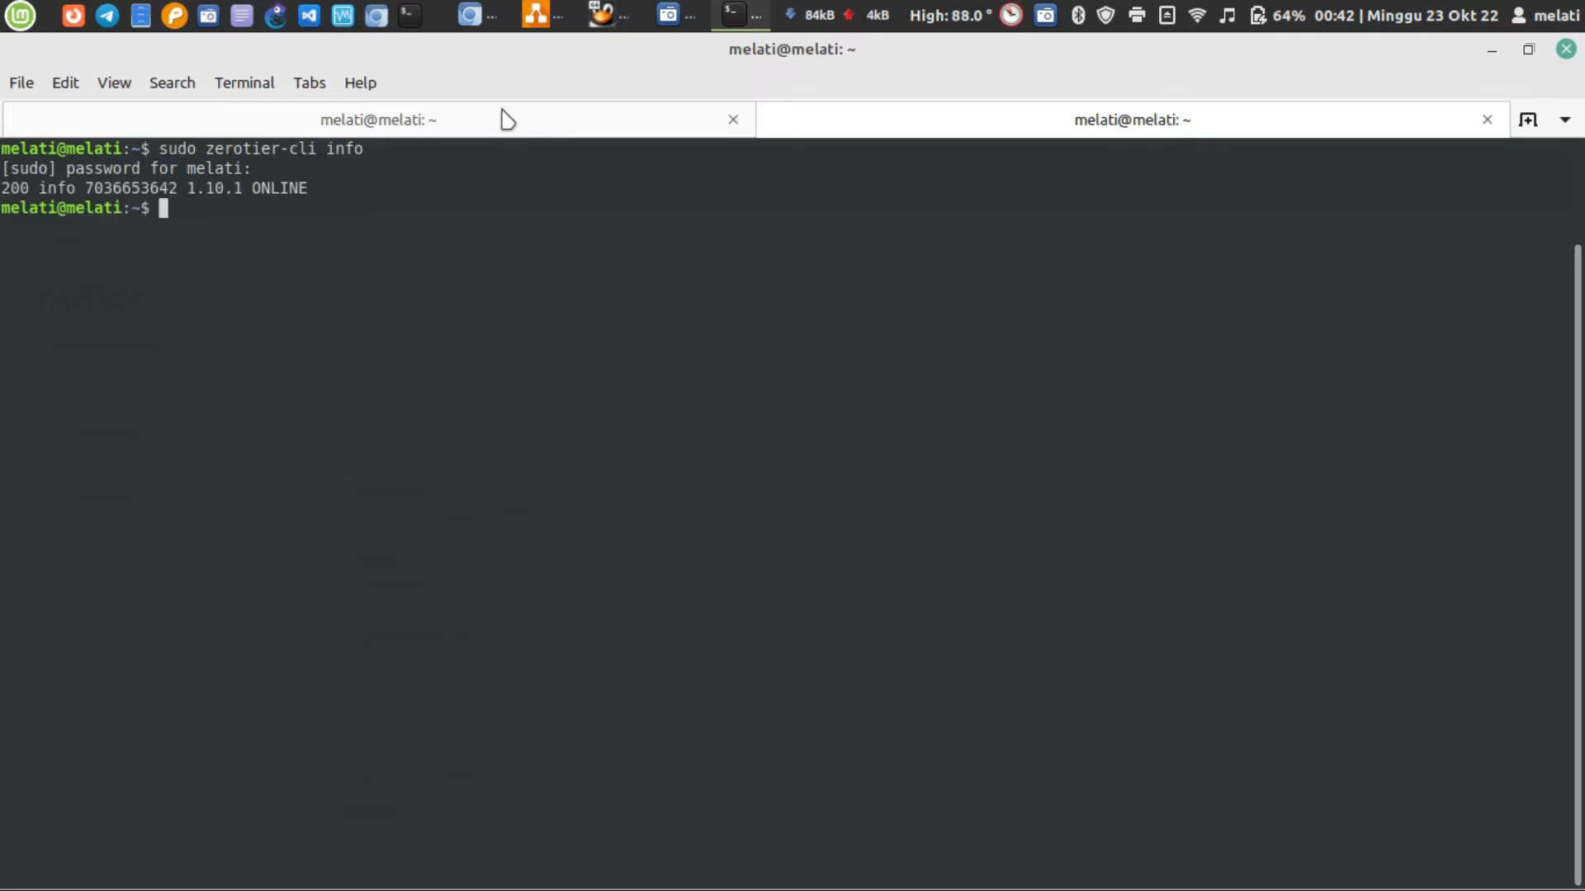
pyautogui.tripleClick(214, 189)
pyautogui.click(588, 246)
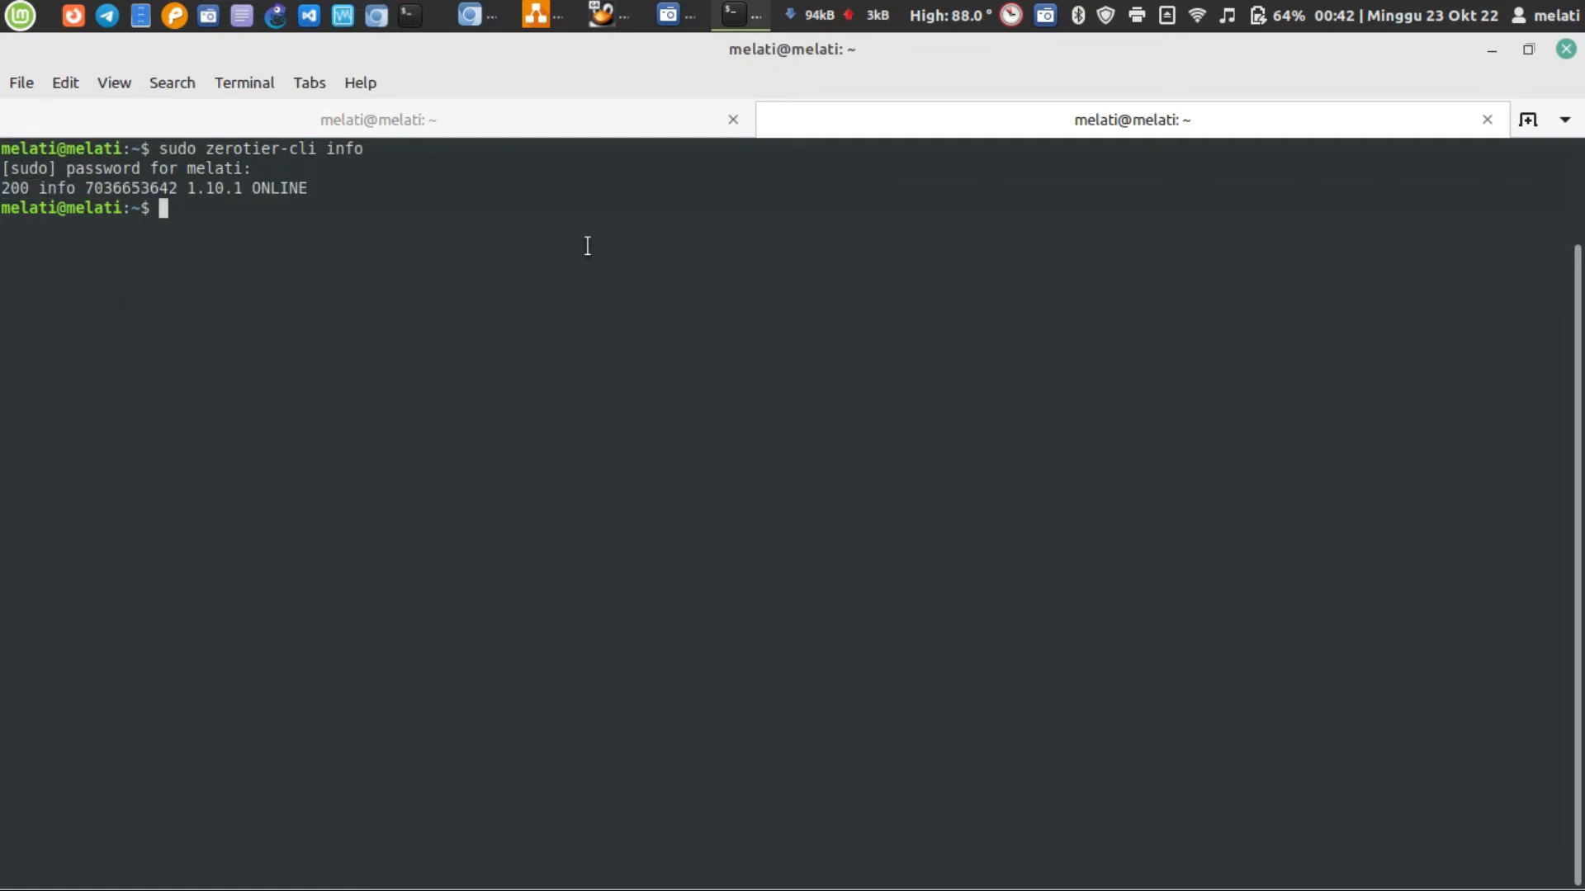
# Switch back to Chromium and reload the melon network page in ZeroTier Central
pyautogui.click(472, 15)
pyautogui.scroll(-15, 640, 561)
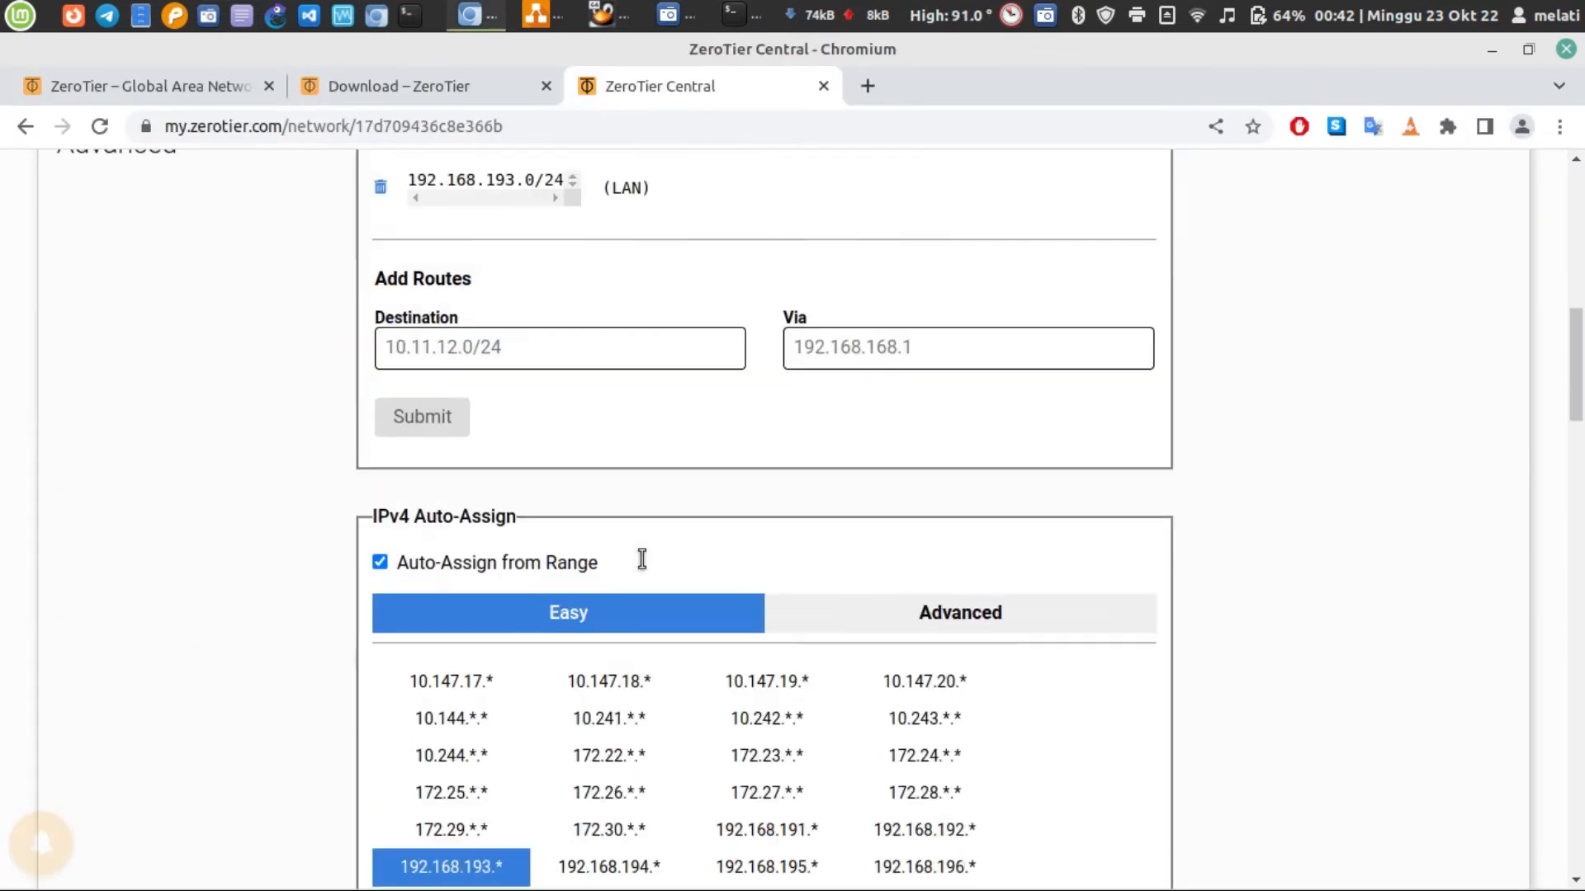
pyautogui.click(100, 126)
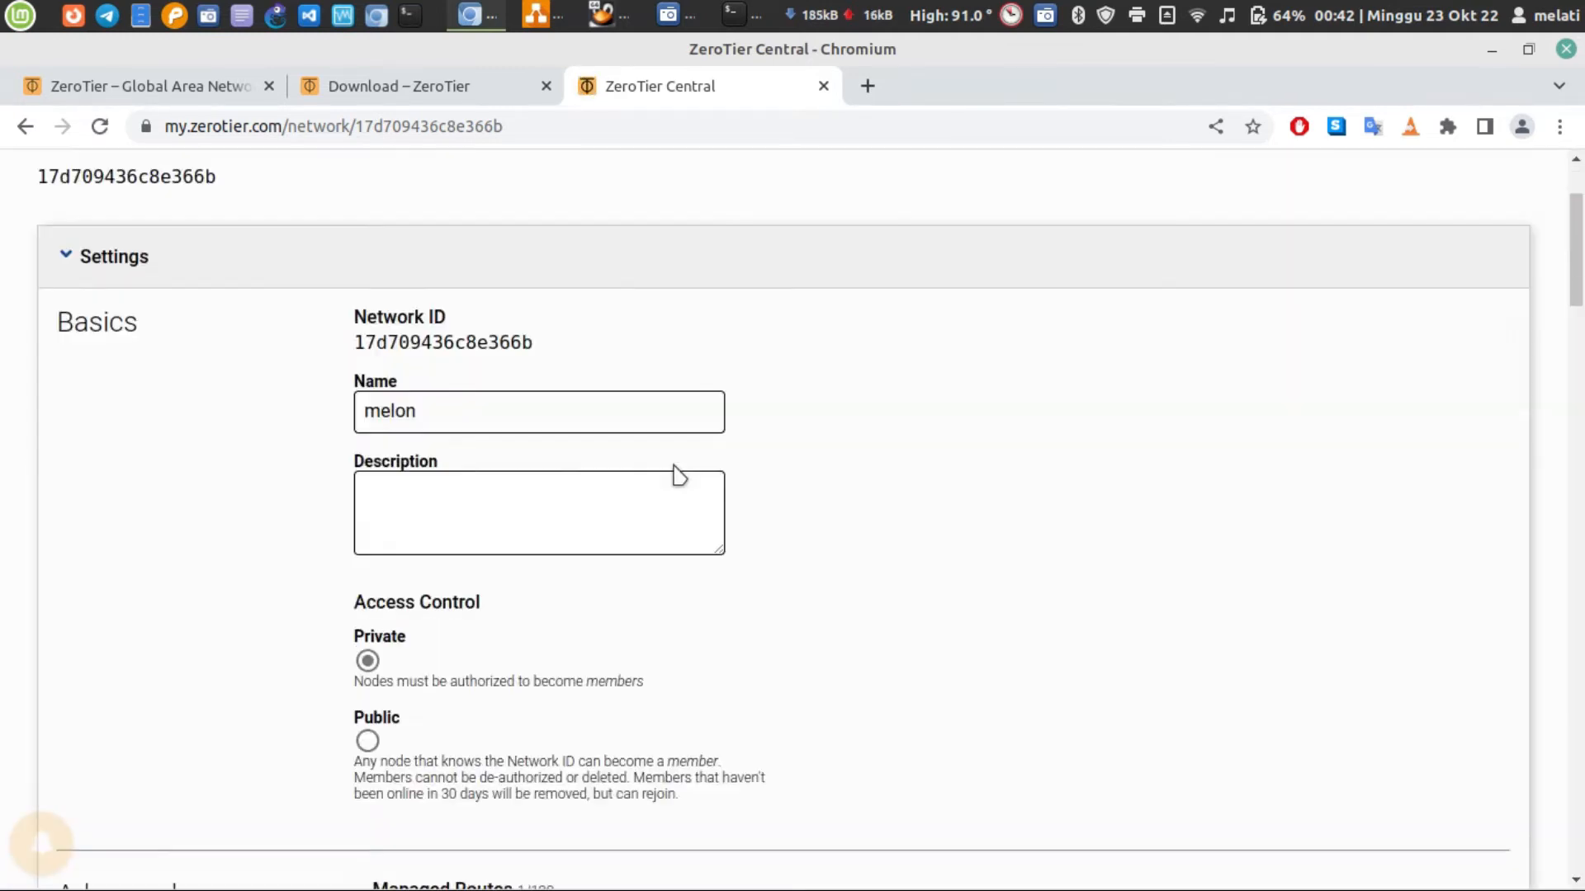
# Check the Last Seen values of the bunsenlab and linux mint members, glancing at the virtual machine and the host terminal
pyautogui.scroll(-20, 678, 476)
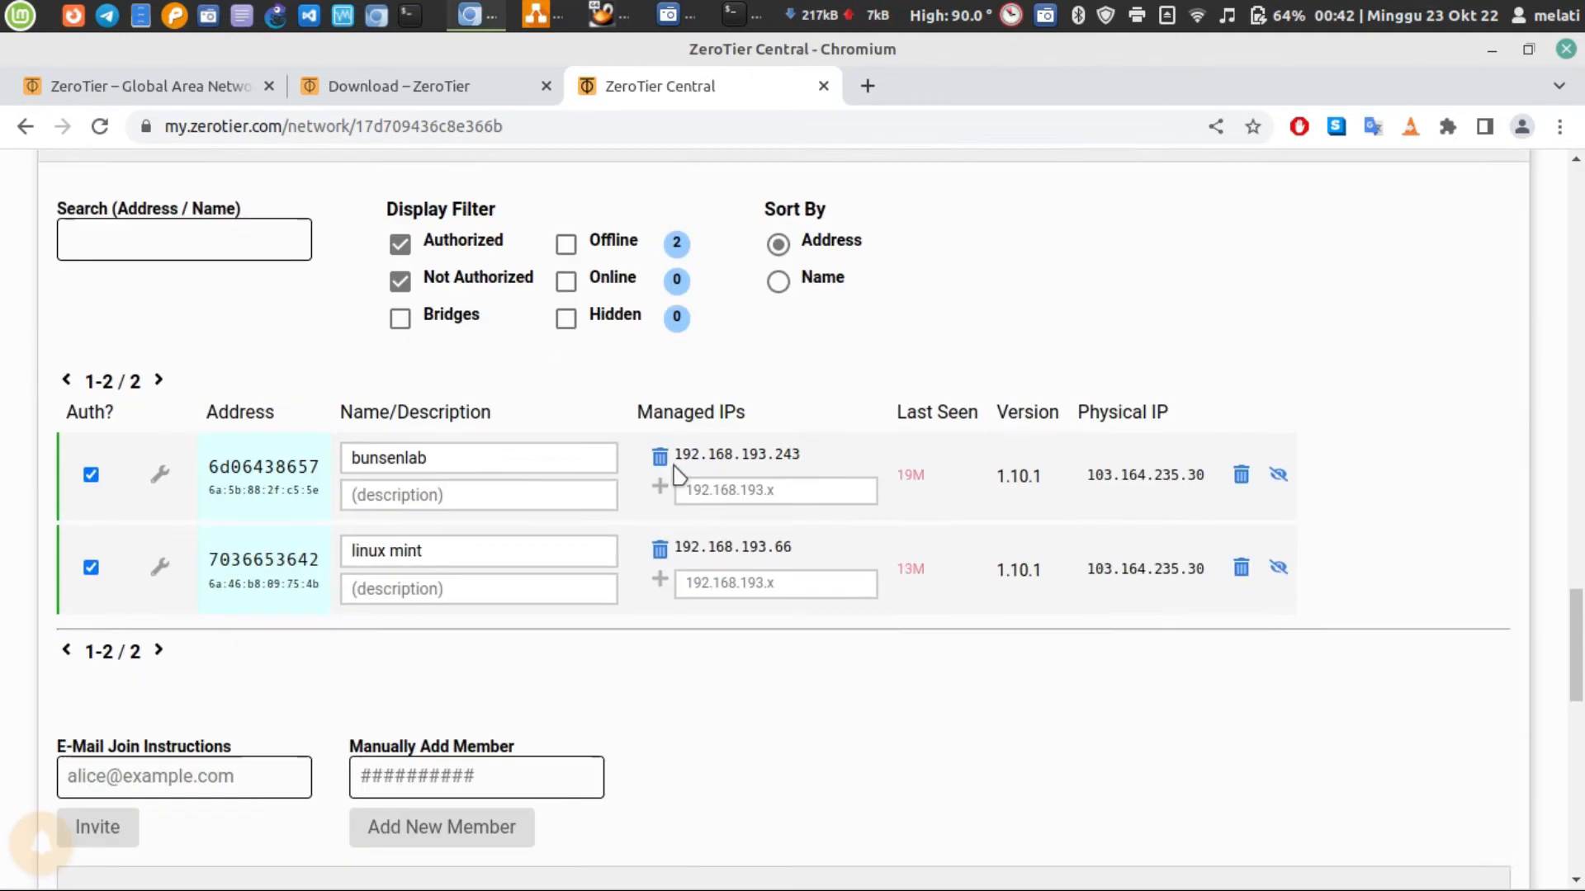
pyautogui.scroll(3, 678, 477)
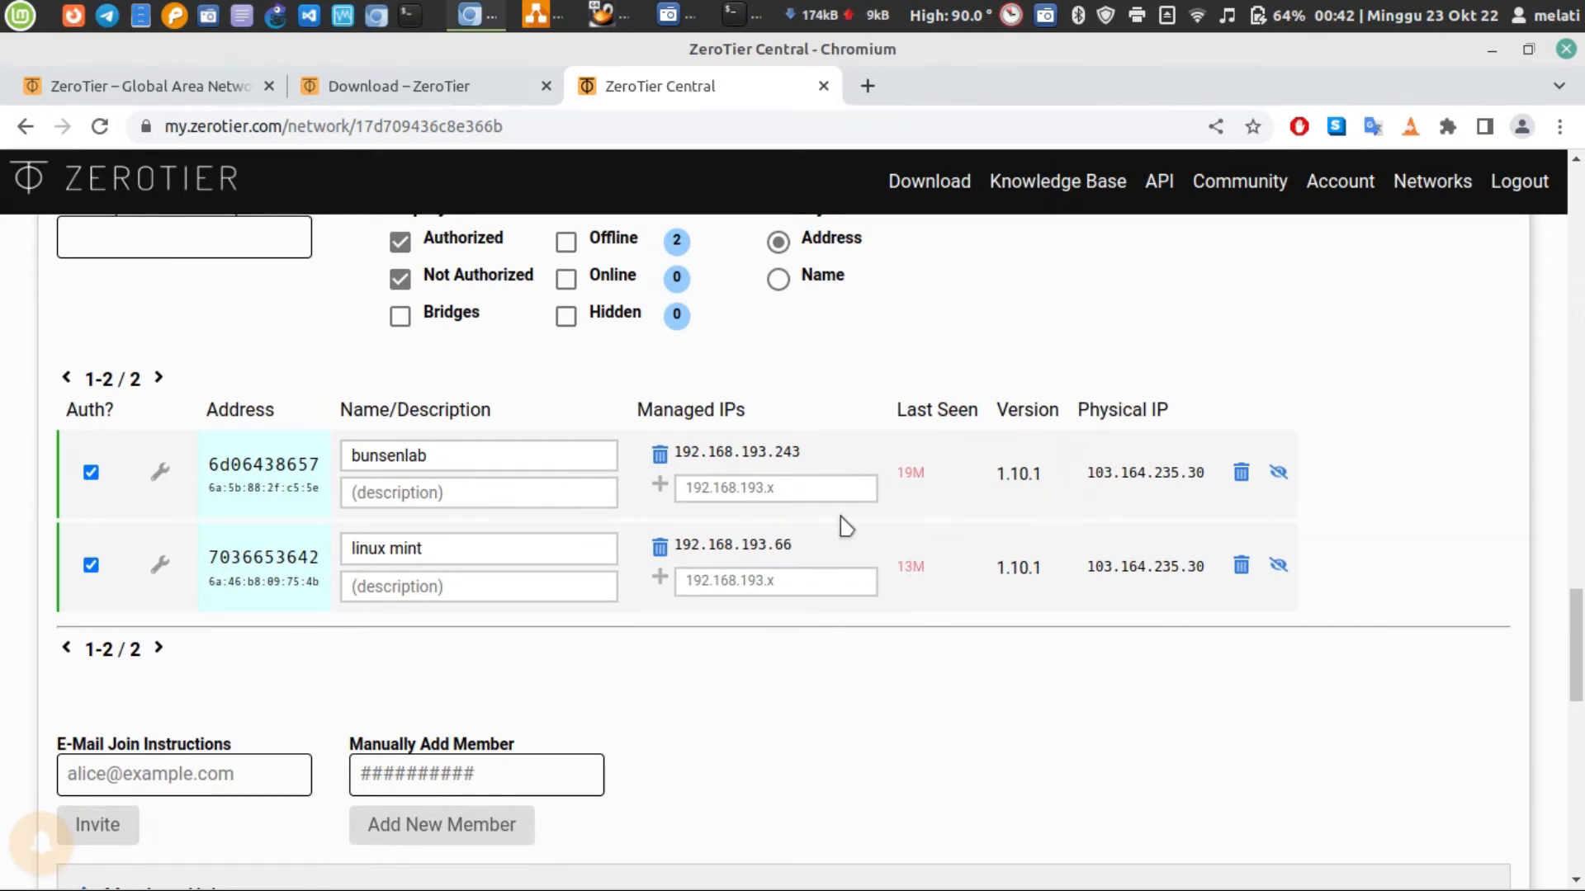
pyautogui.tripleClick(916, 411)
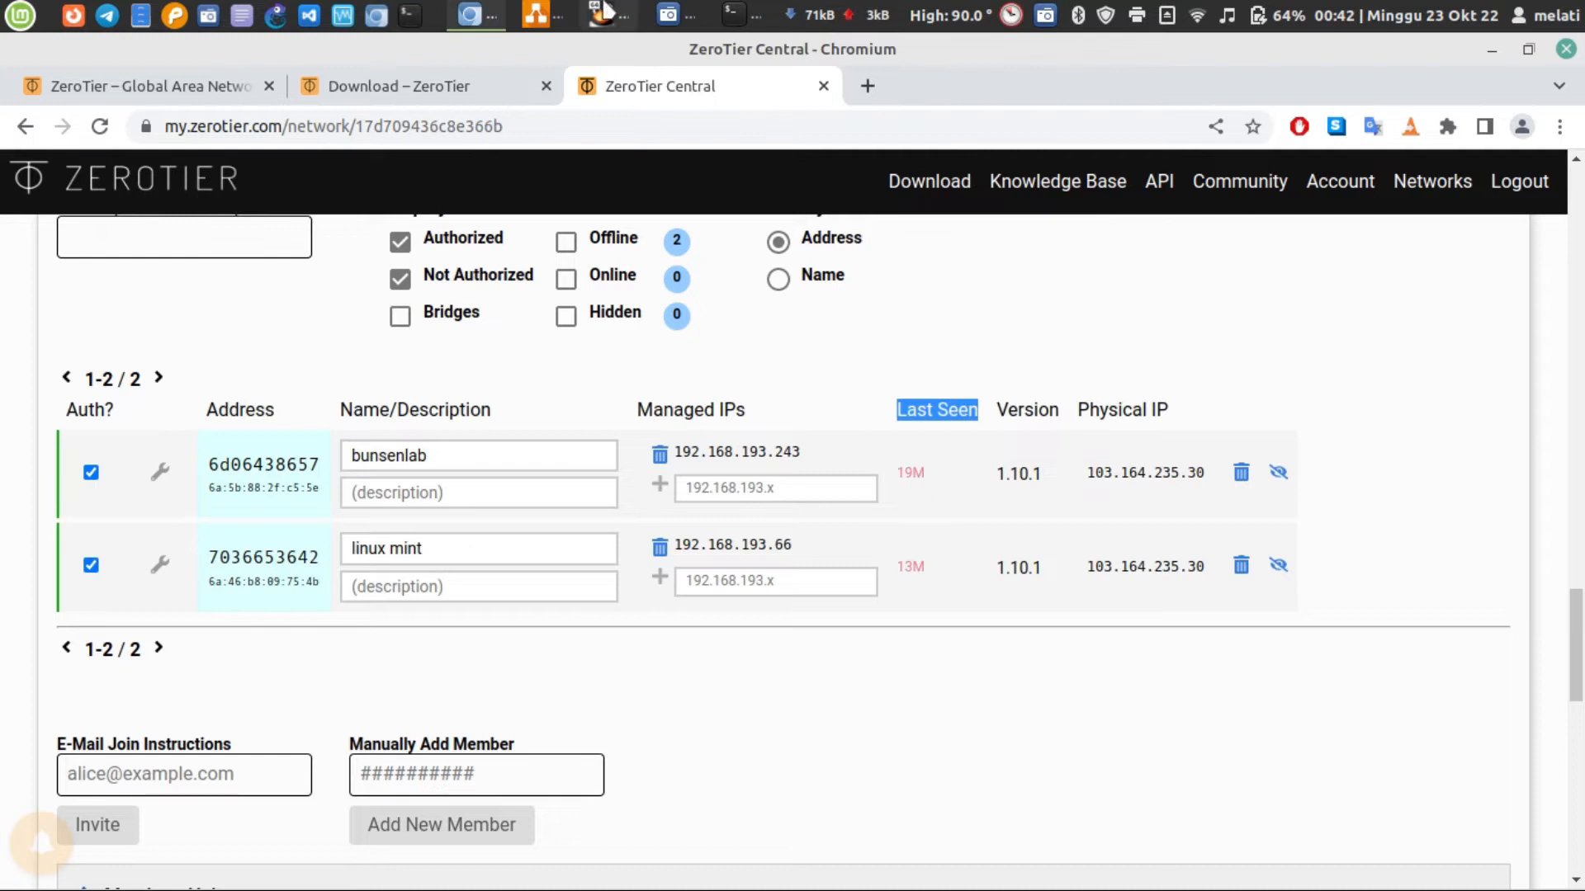
pyautogui.click(619, 28)
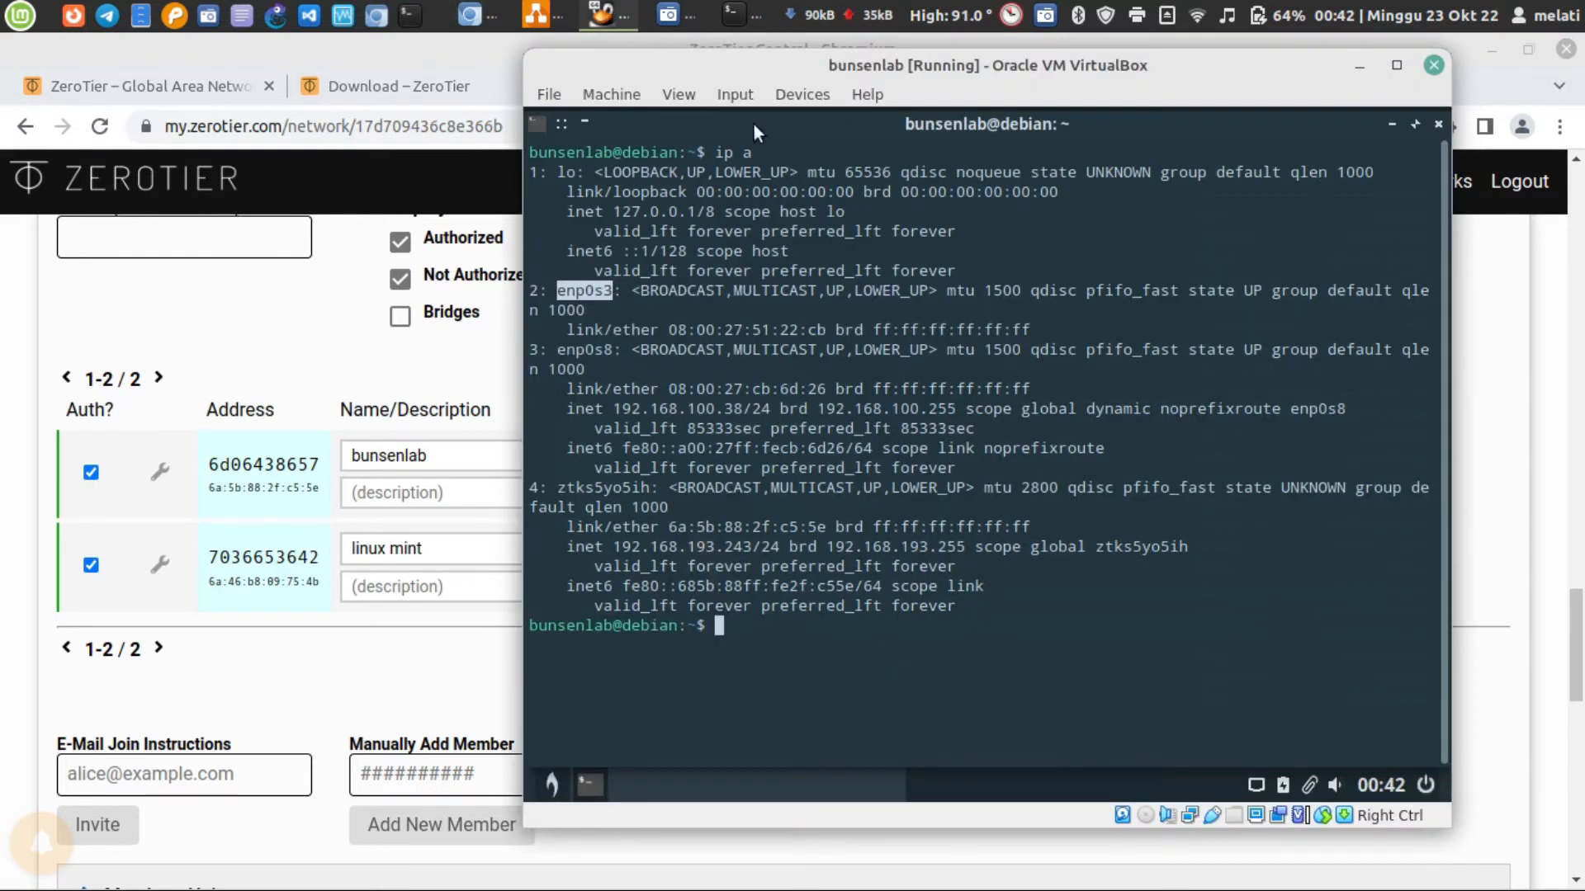
pyautogui.click(306, 322)
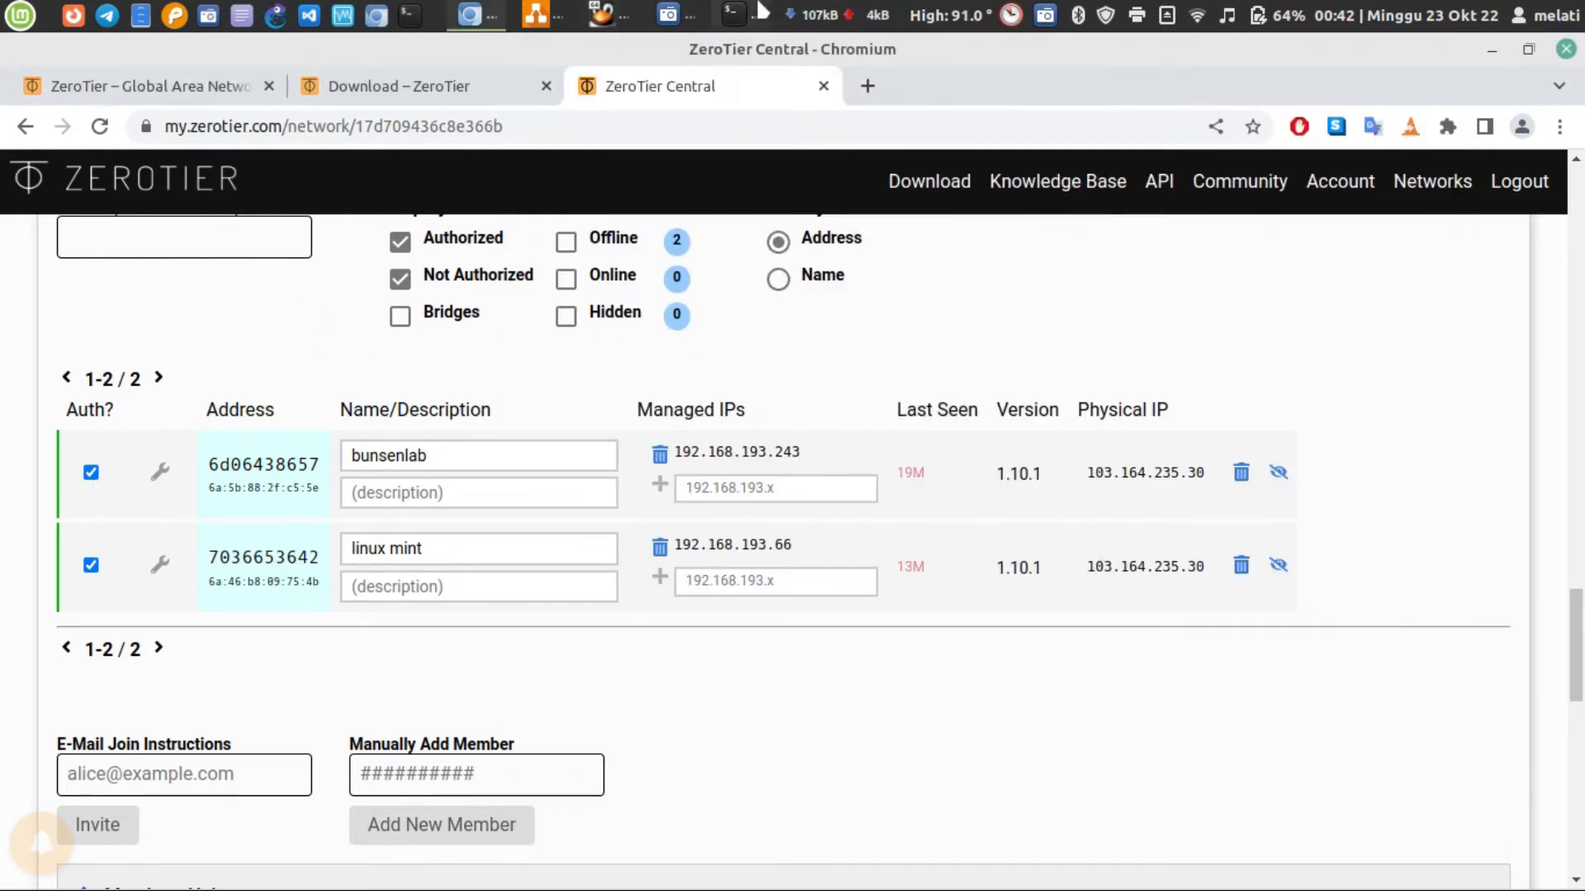
pyautogui.click(760, 12)
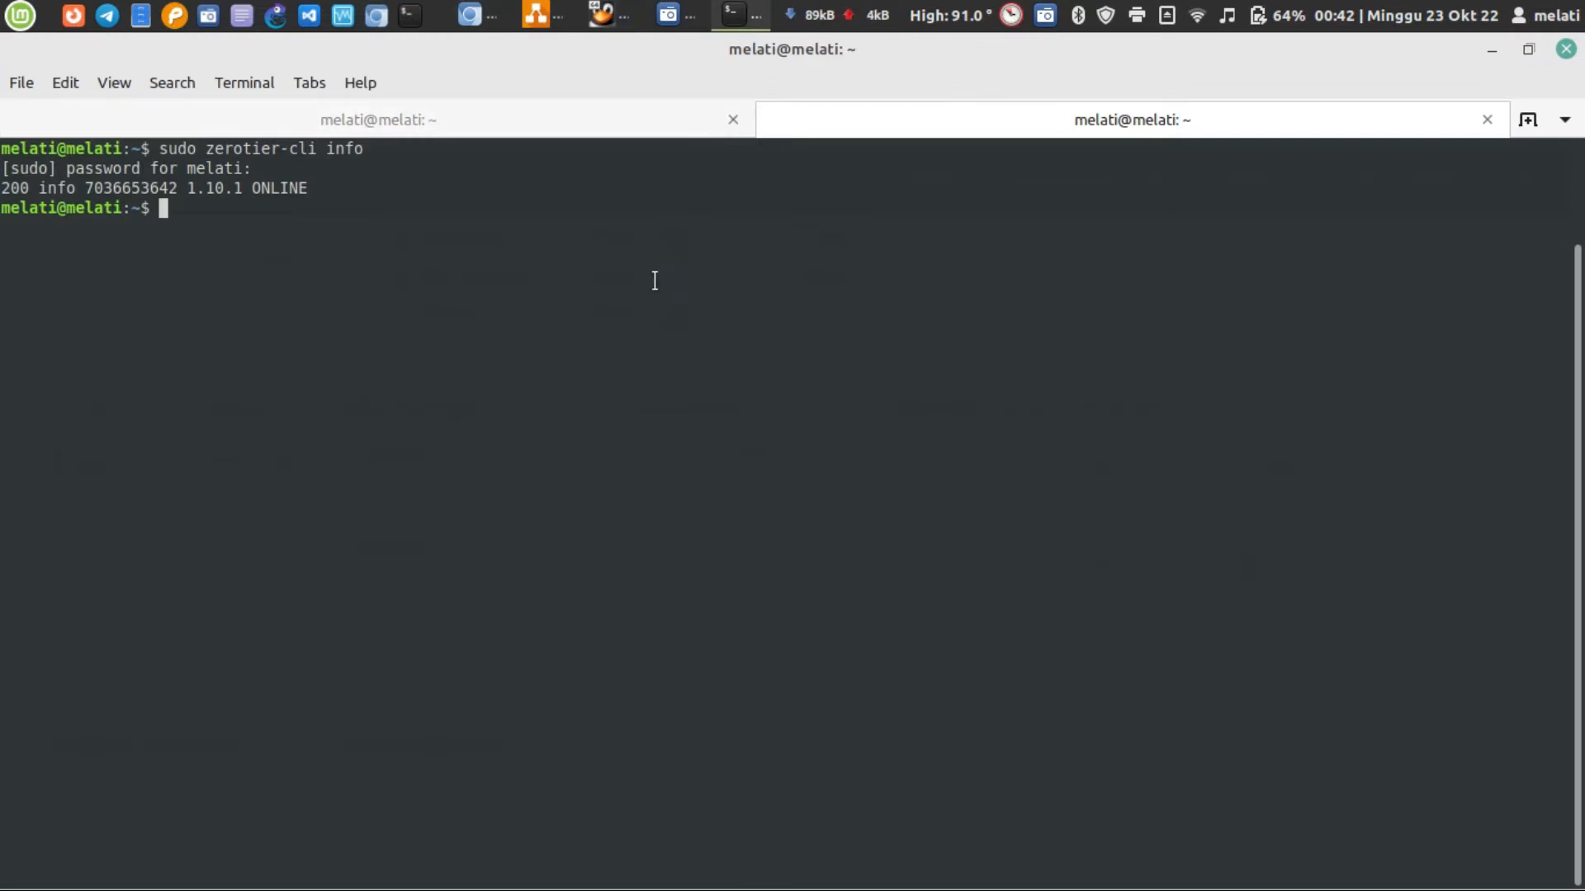
pyautogui.click(483, 14)
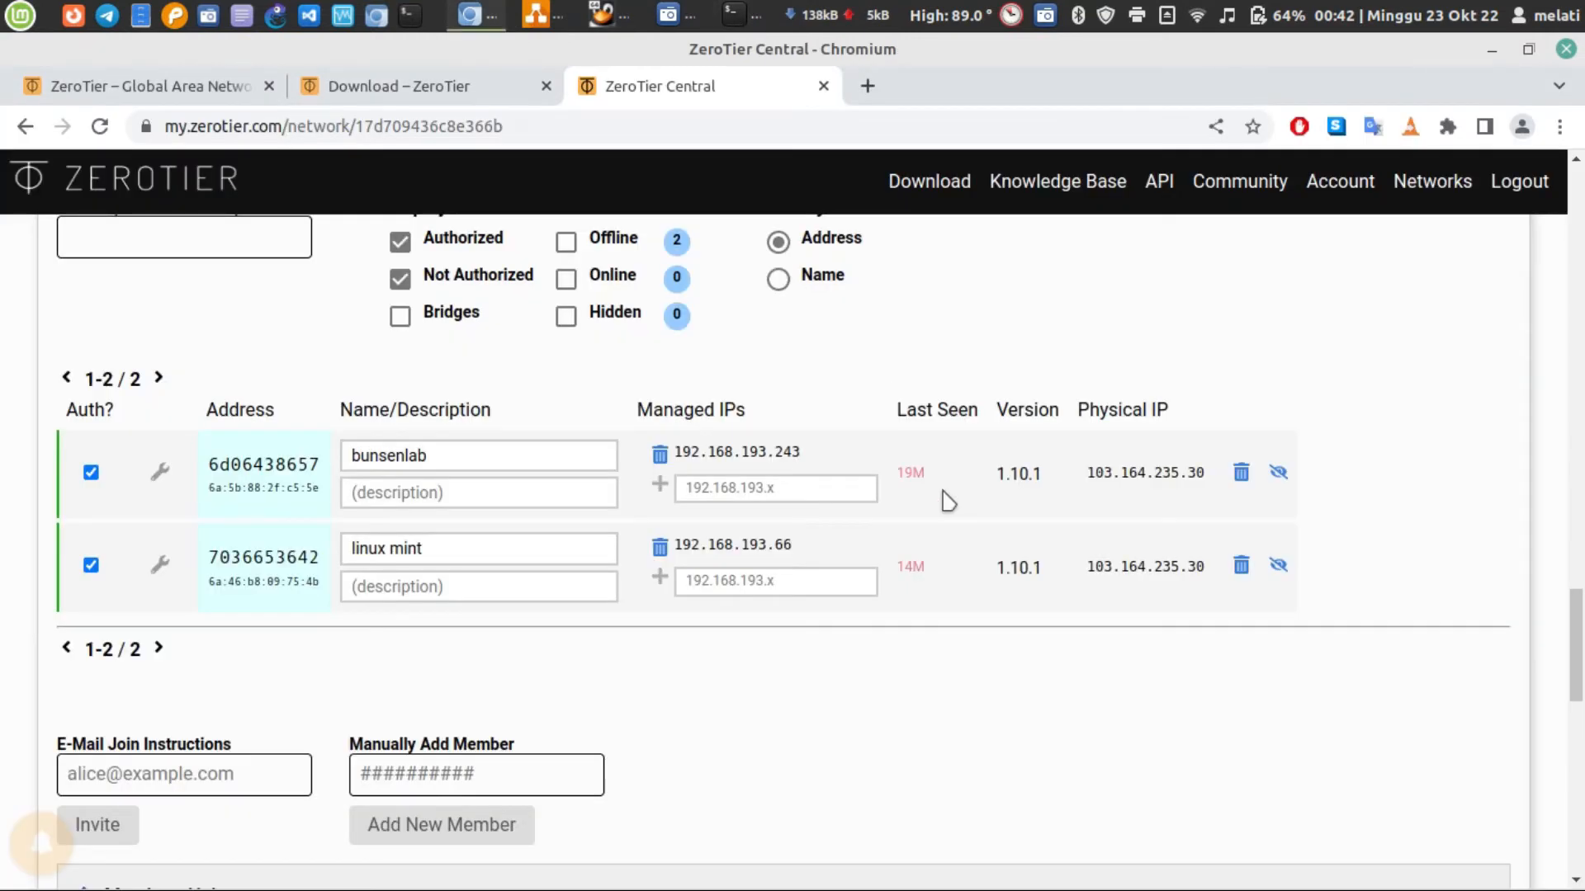
# Select the network ID under the melon heading for copying, and switch to the host terminal
pyautogui.click(1580, 281)
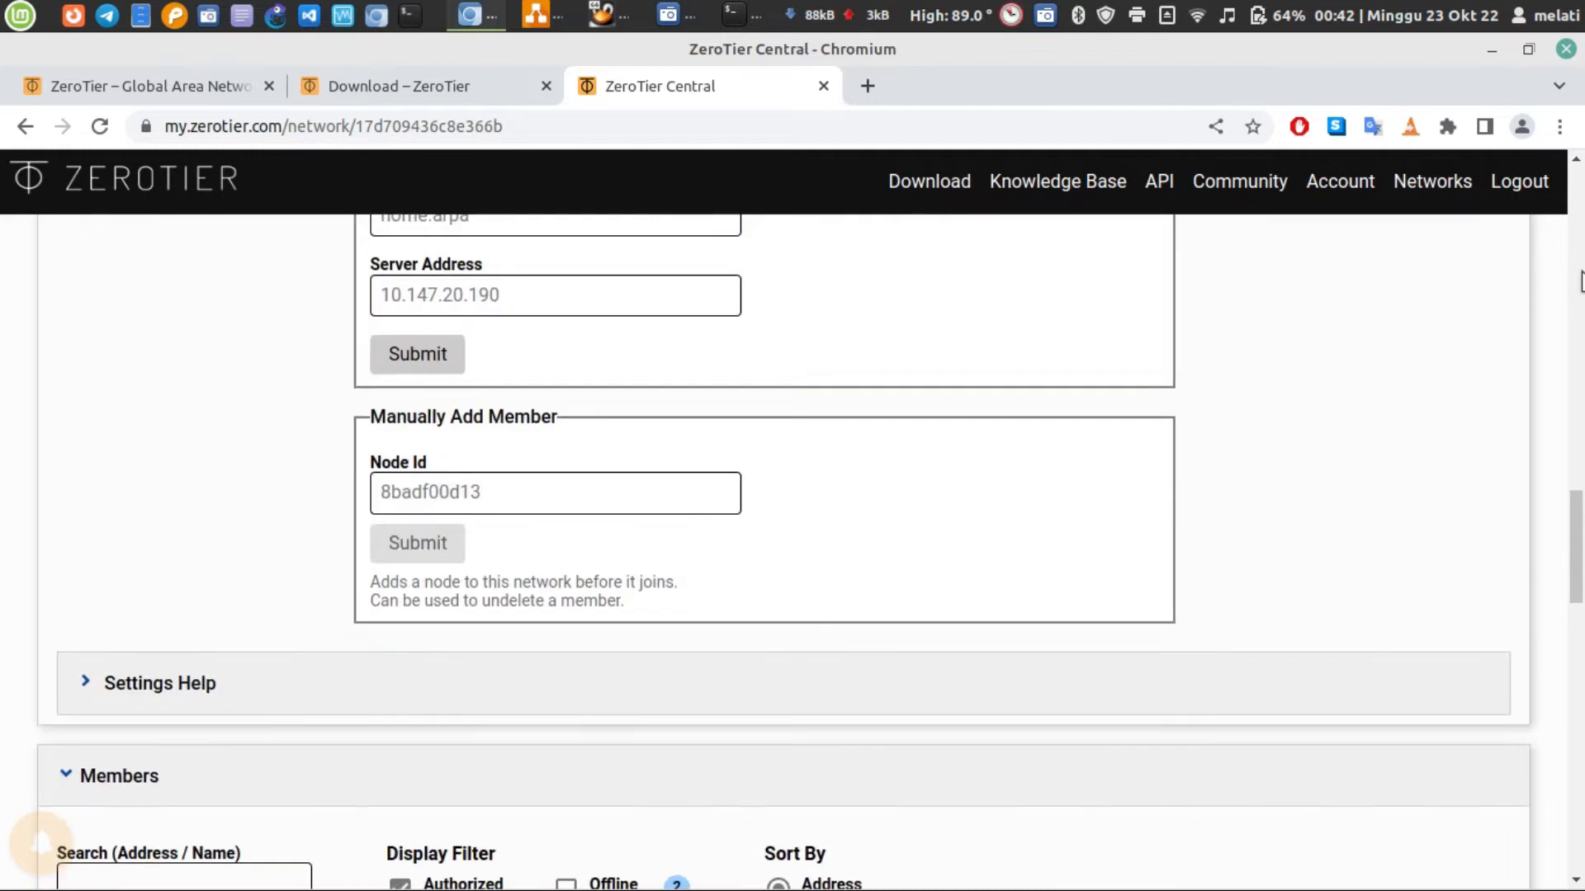
pyautogui.click(1581, 280)
pyautogui.doubleClick(132, 352)
pyautogui.hotkey('ctrl', 'c')
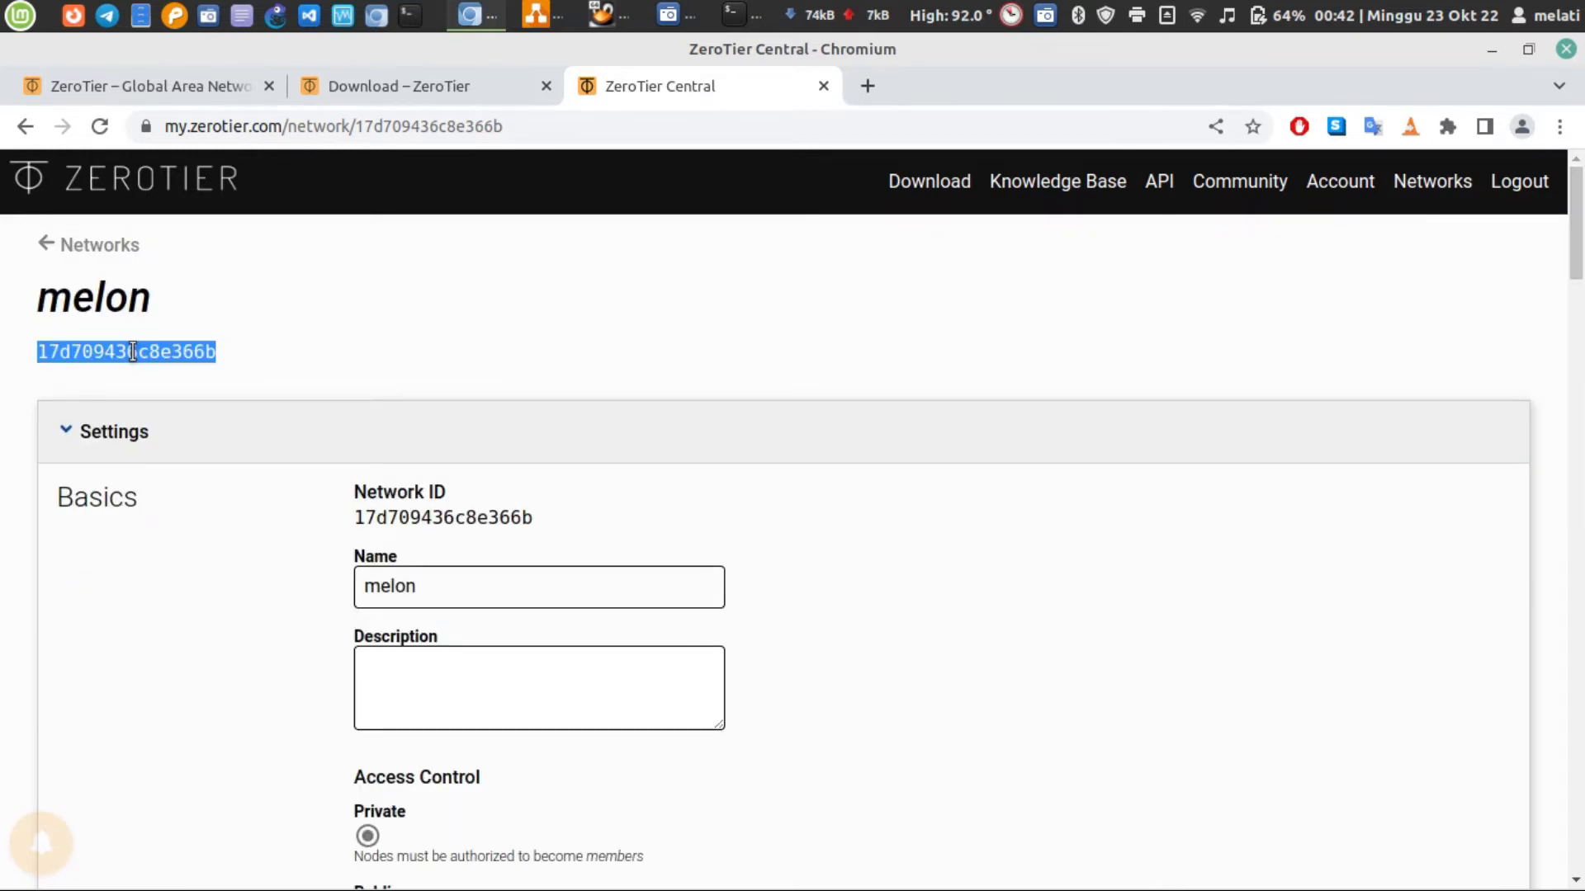
pyautogui.click(741, 14)
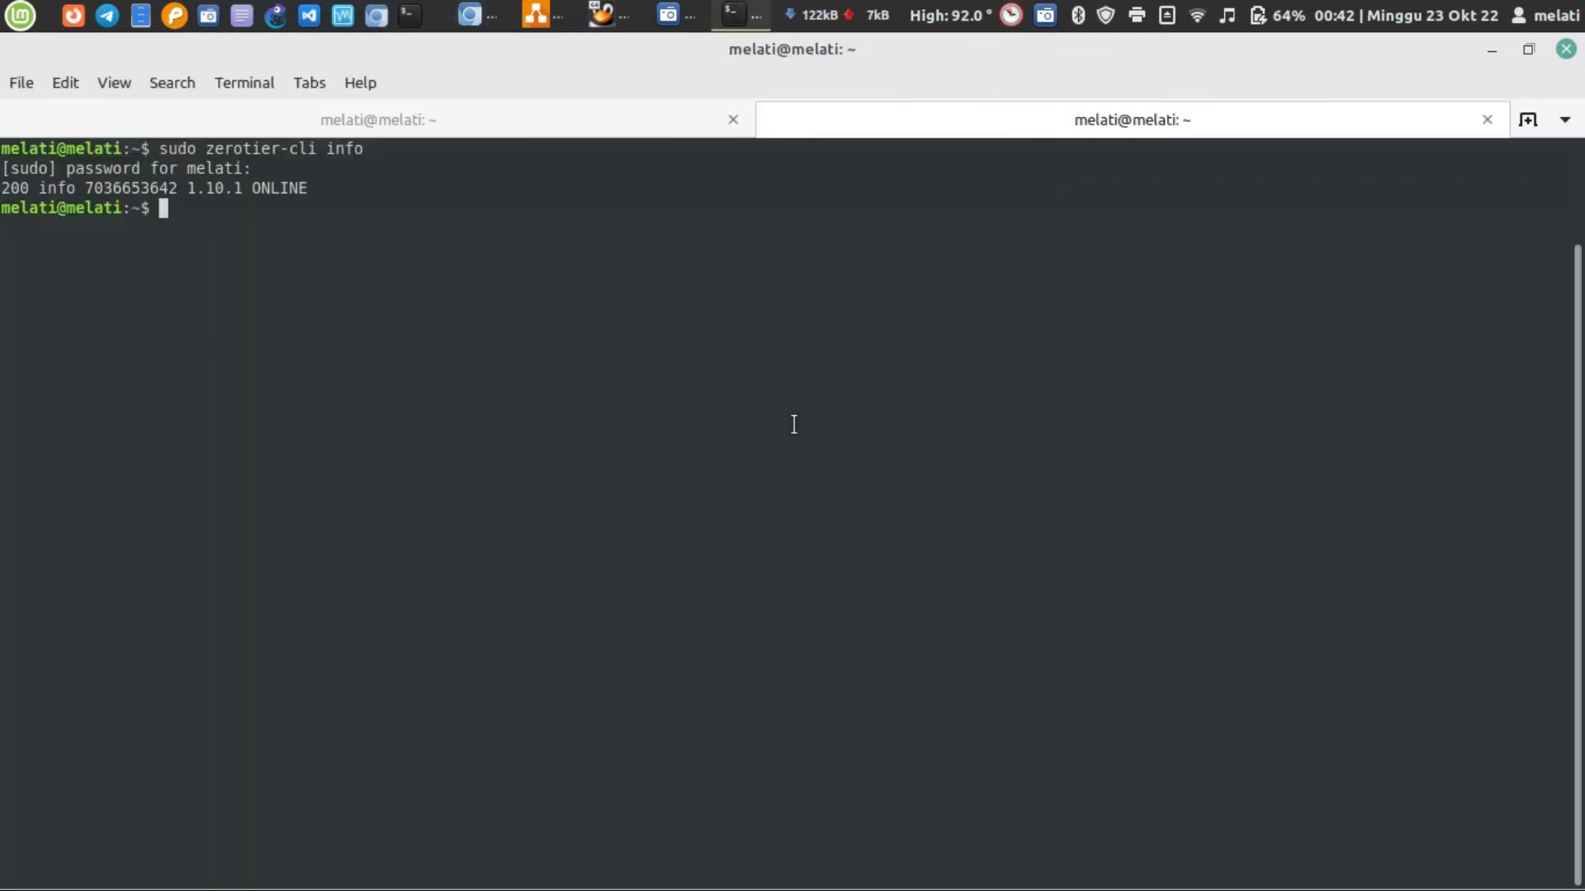
pyautogui.write('su')
pyautogui.press('BackSpace')
pyautogui.write('sudo zero')
pyautogui.press('Tab')
pyautogui.write('cli join')
pyautogui.hotkey('ctrl', 'shift', 'v')
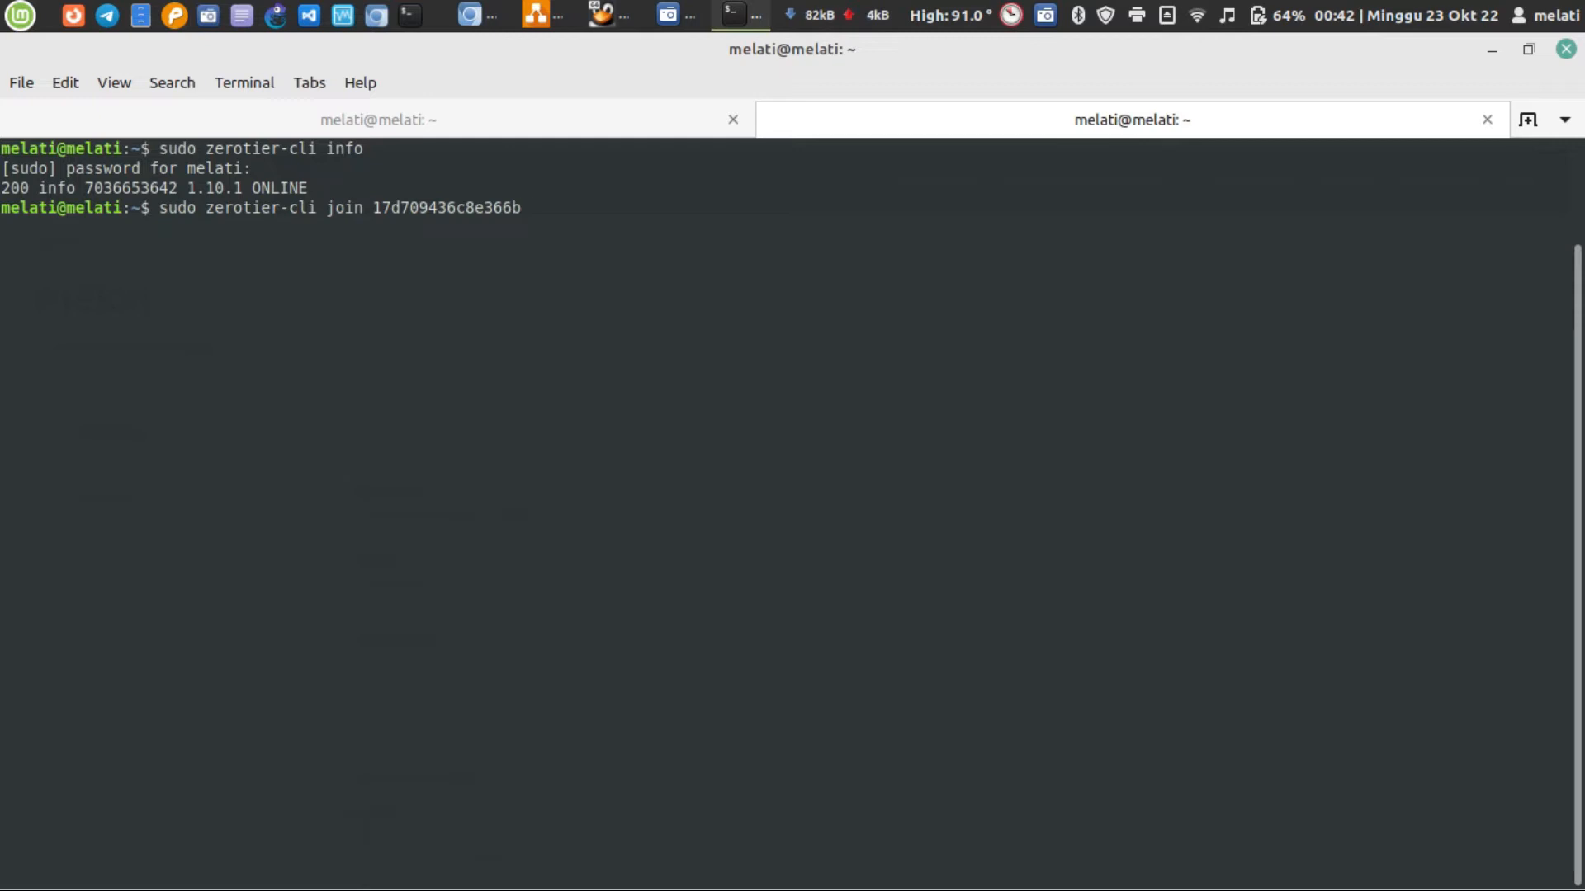
pyautogui.press('Return')
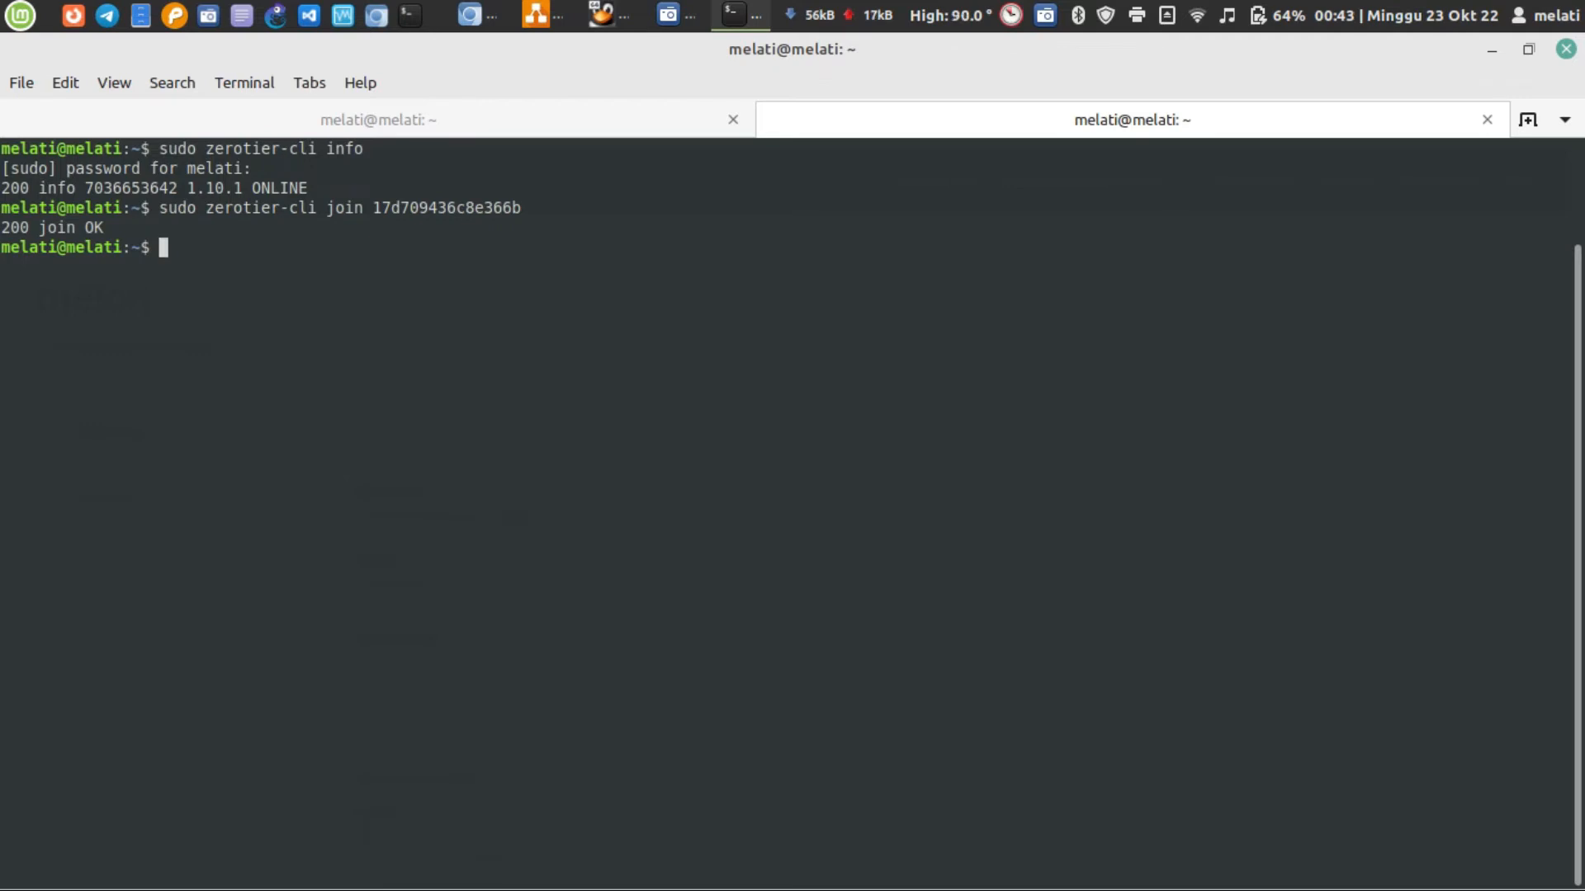
# Look up the command for listing all networks in the other terminal session's zerotier-cli help, and return to the join session
pyautogui.click(401, 120)
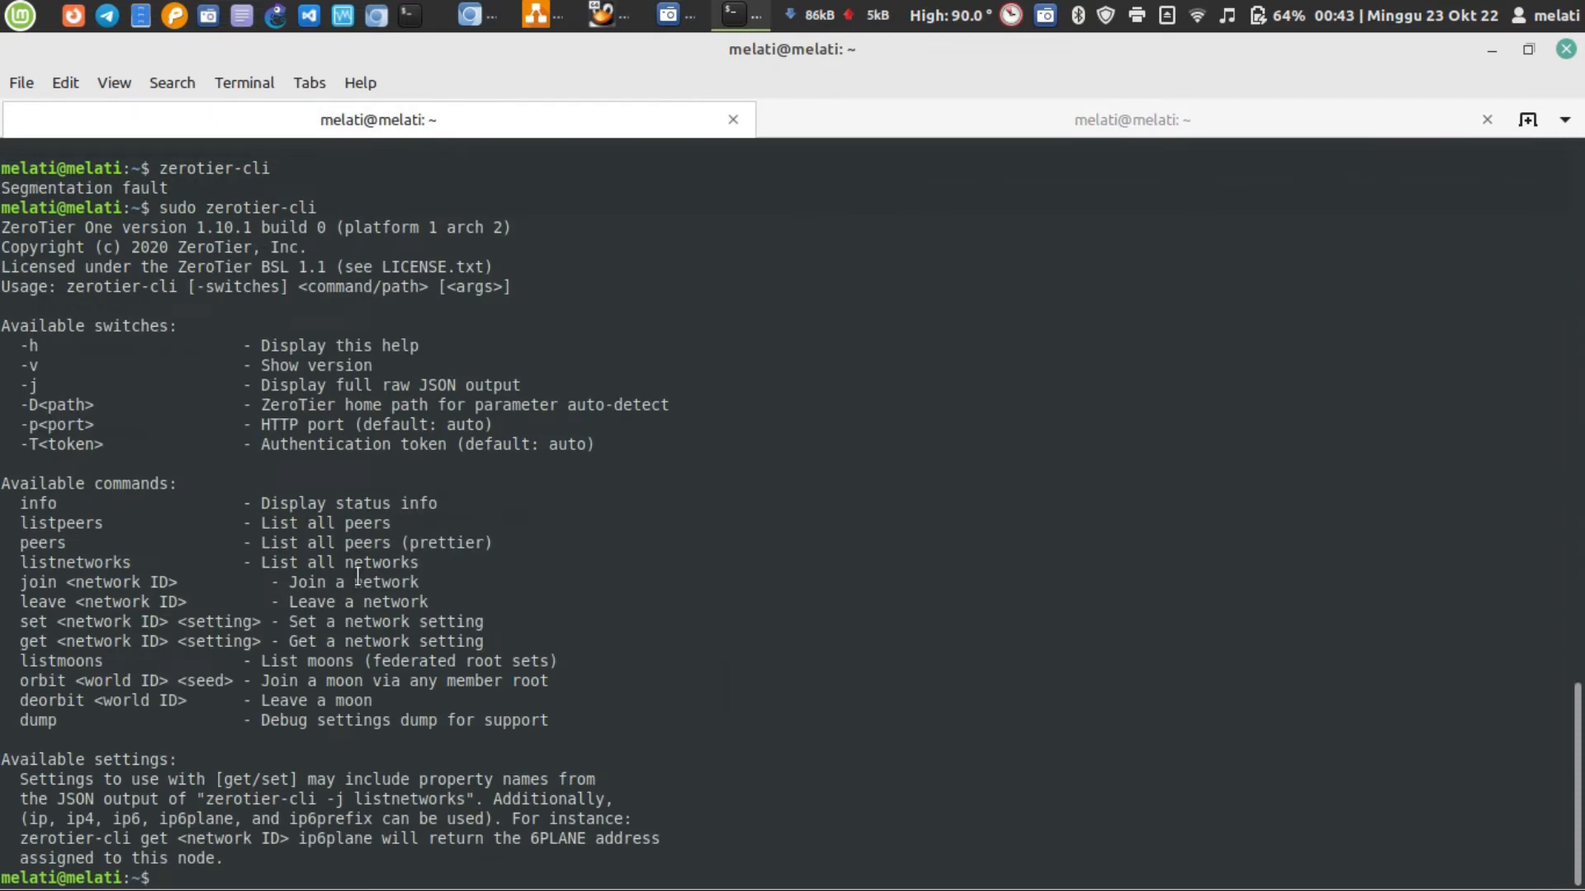
pyautogui.tripleClick(21, 562)
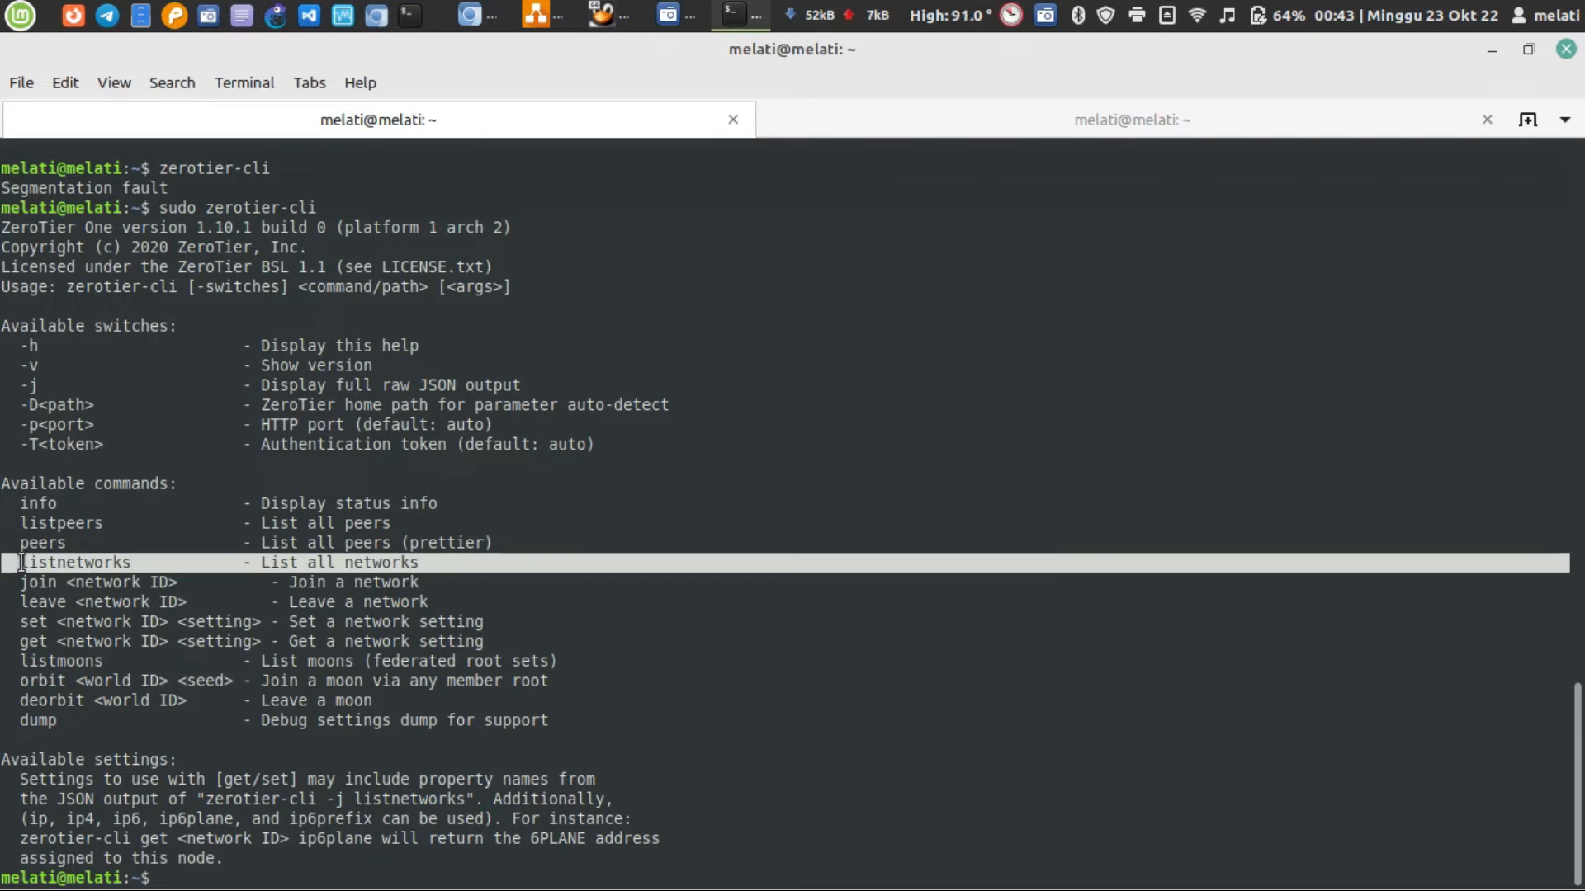
pyautogui.click(22, 562)
pyautogui.click(927, 122)
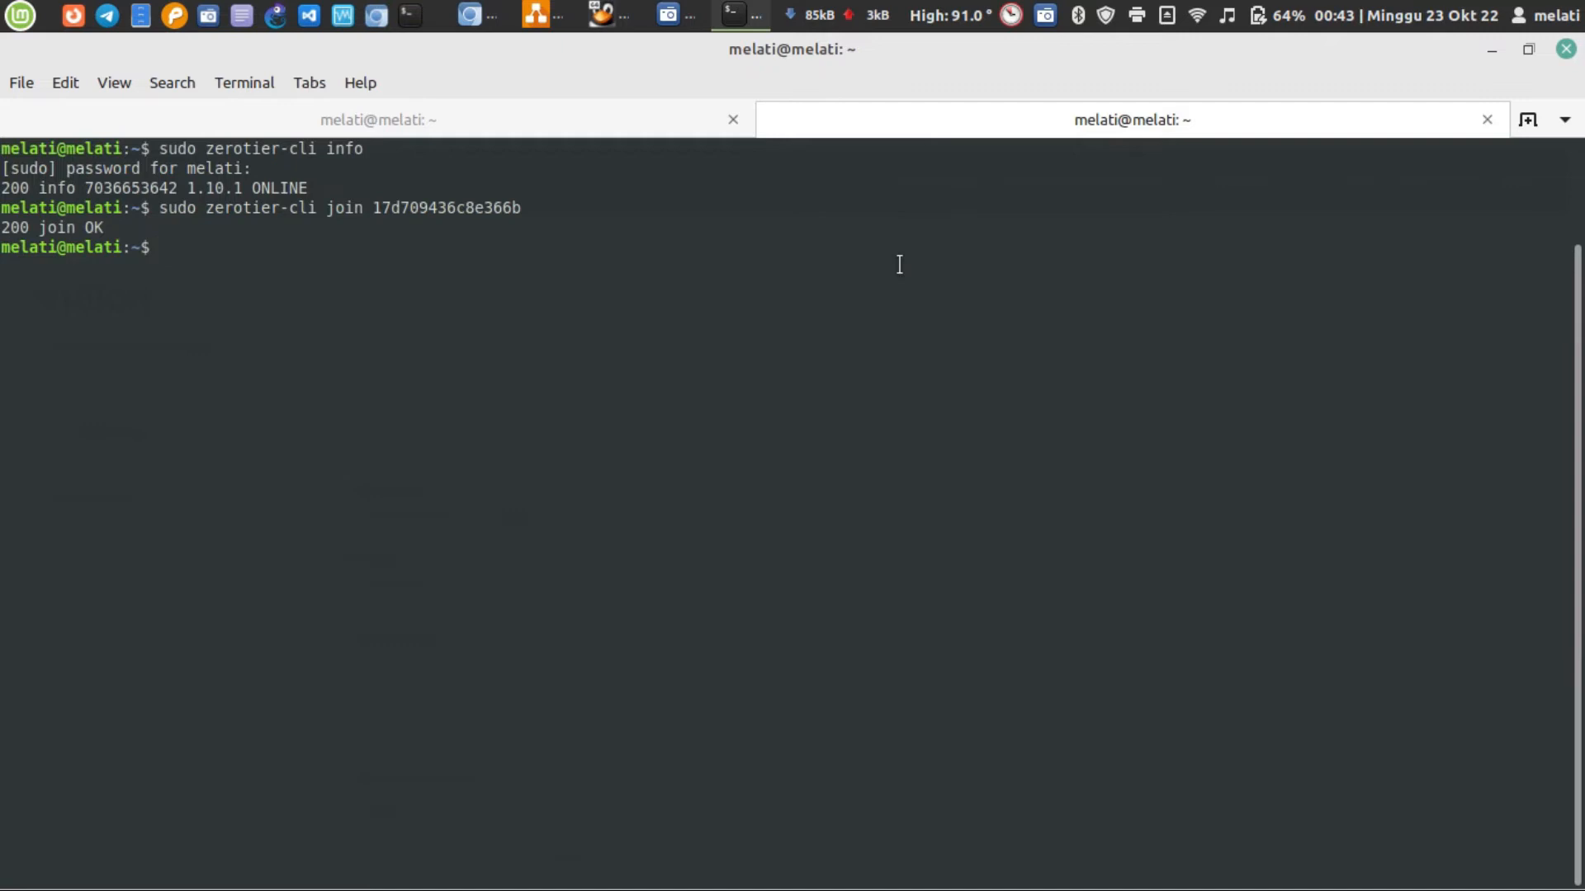
# Try to list the laptop's joined networks by running sudo zerotier-cli list-networks
pyautogui.press('Up')
pyautogui.press('BackSpace')
pyautogui.press('BackSpace')
pyautogui.press('BackSpace')
pyautogui.press('BackSpace')
pyautogui.press('BackSpace')
pyautogui.press('BackSpace')
pyautogui.press('BackSpace')
pyautogui.press('BackSpace')
pyautogui.press('BackSpace')
pyautogui.press('BackSpace')
pyautogui.press('BackSpace')
pyautogui.press('BackSpace')
pyautogui.press('BackSpace')
pyautogui.press('BackSpace')
pyautogui.press('BackSpace')
pyautogui.press('BackSpace')
pyautogui.press('BackSpace')
pyautogui.press('BackSpace')
pyautogui.press('BackSpace')
pyautogui.press('BackSpace')
pyautogui.press('BackSpace')
pyautogui.write('list-')
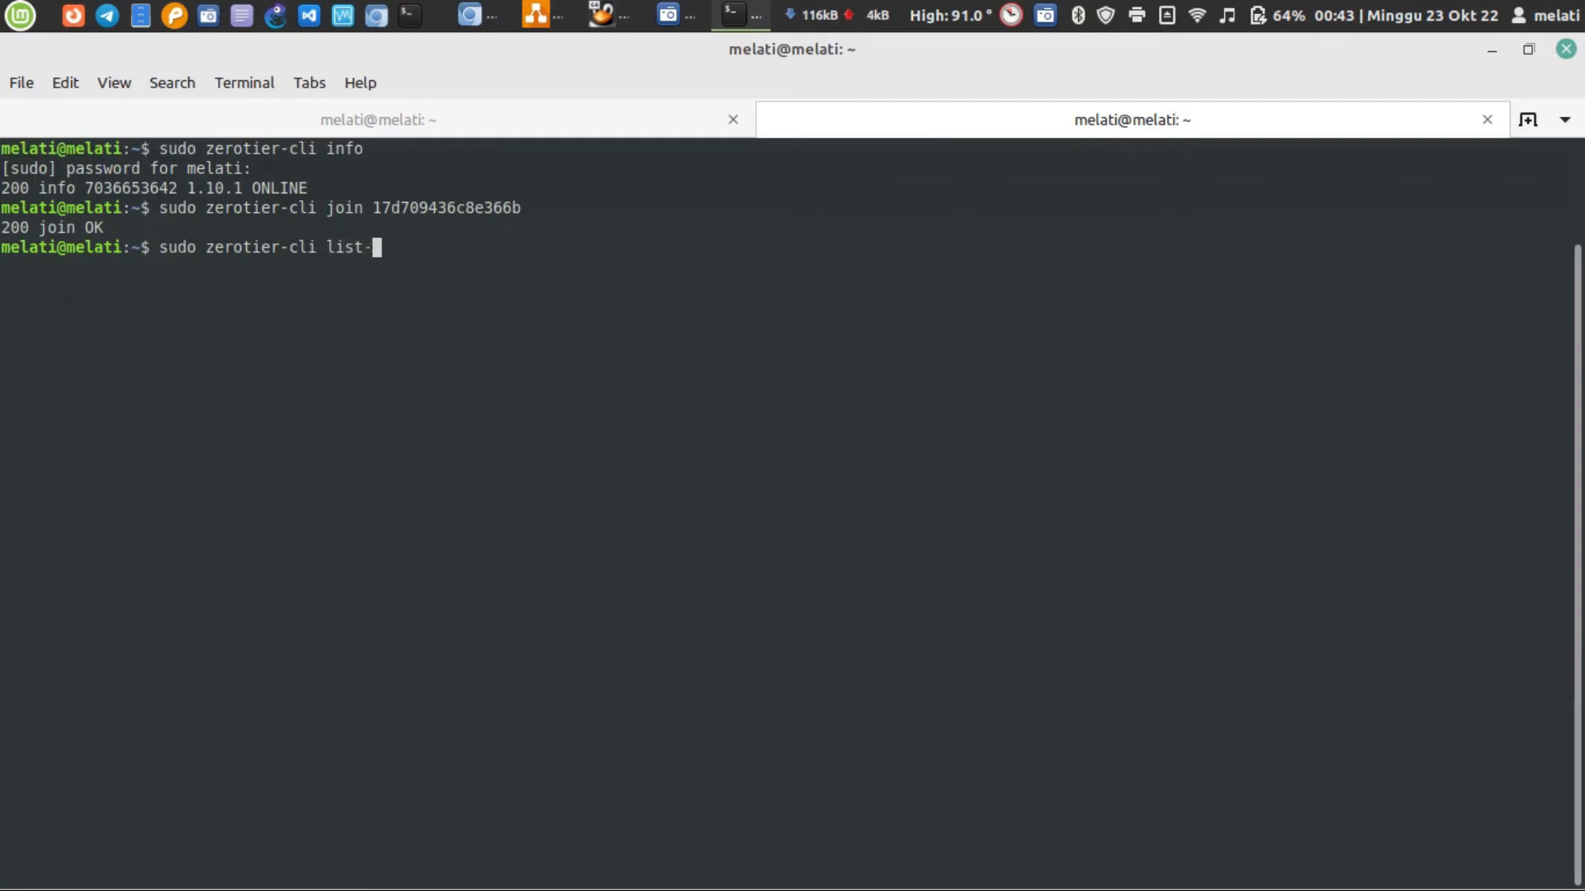
pyautogui.write('networks')
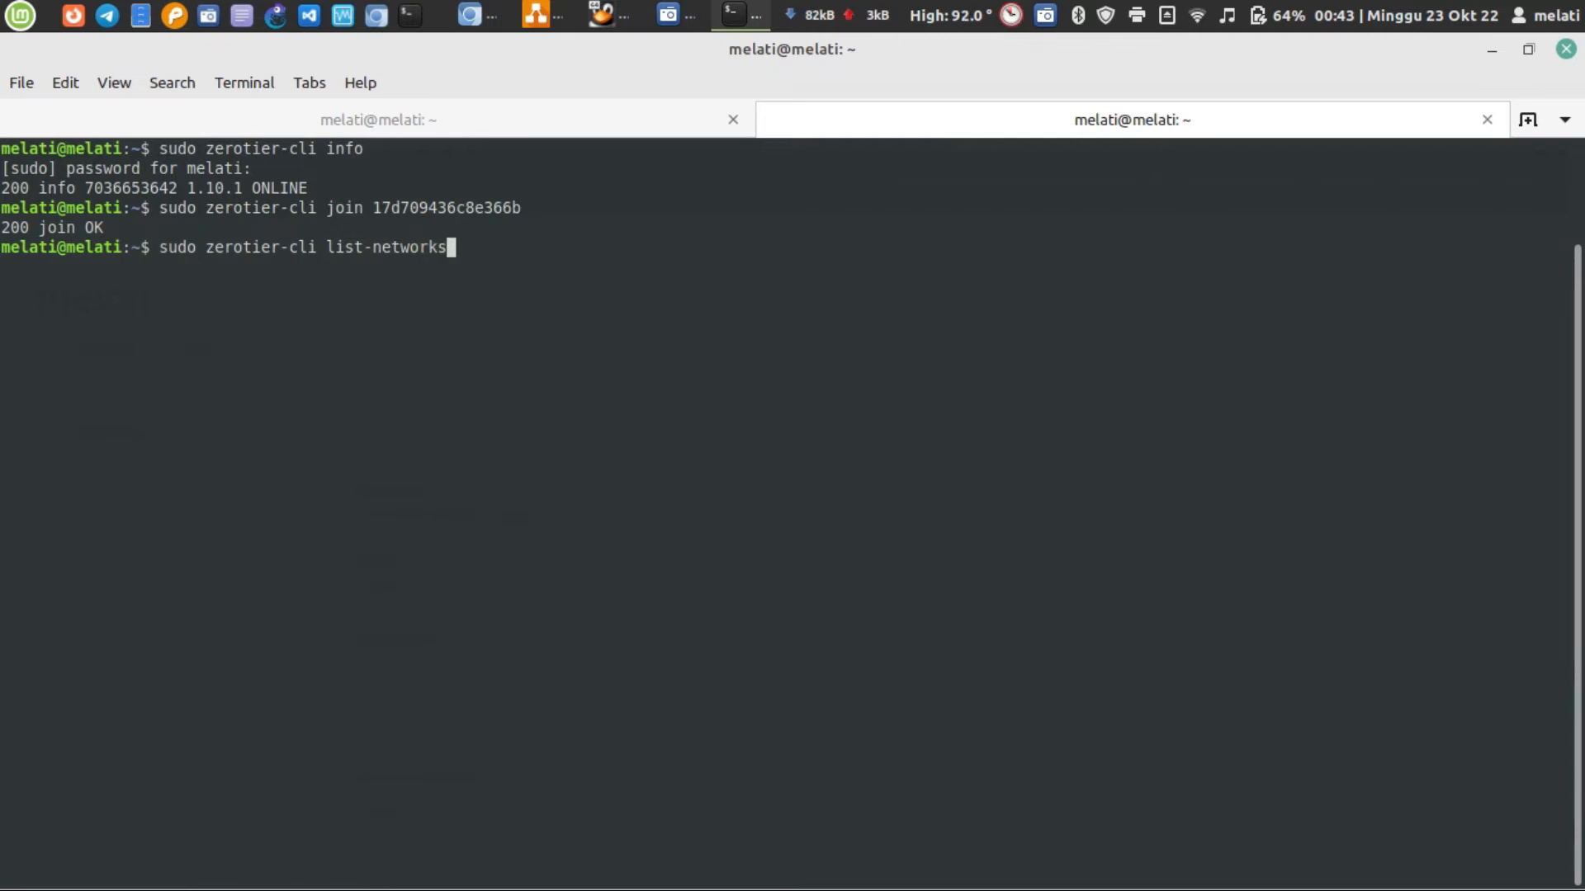
pyautogui.press('Return')
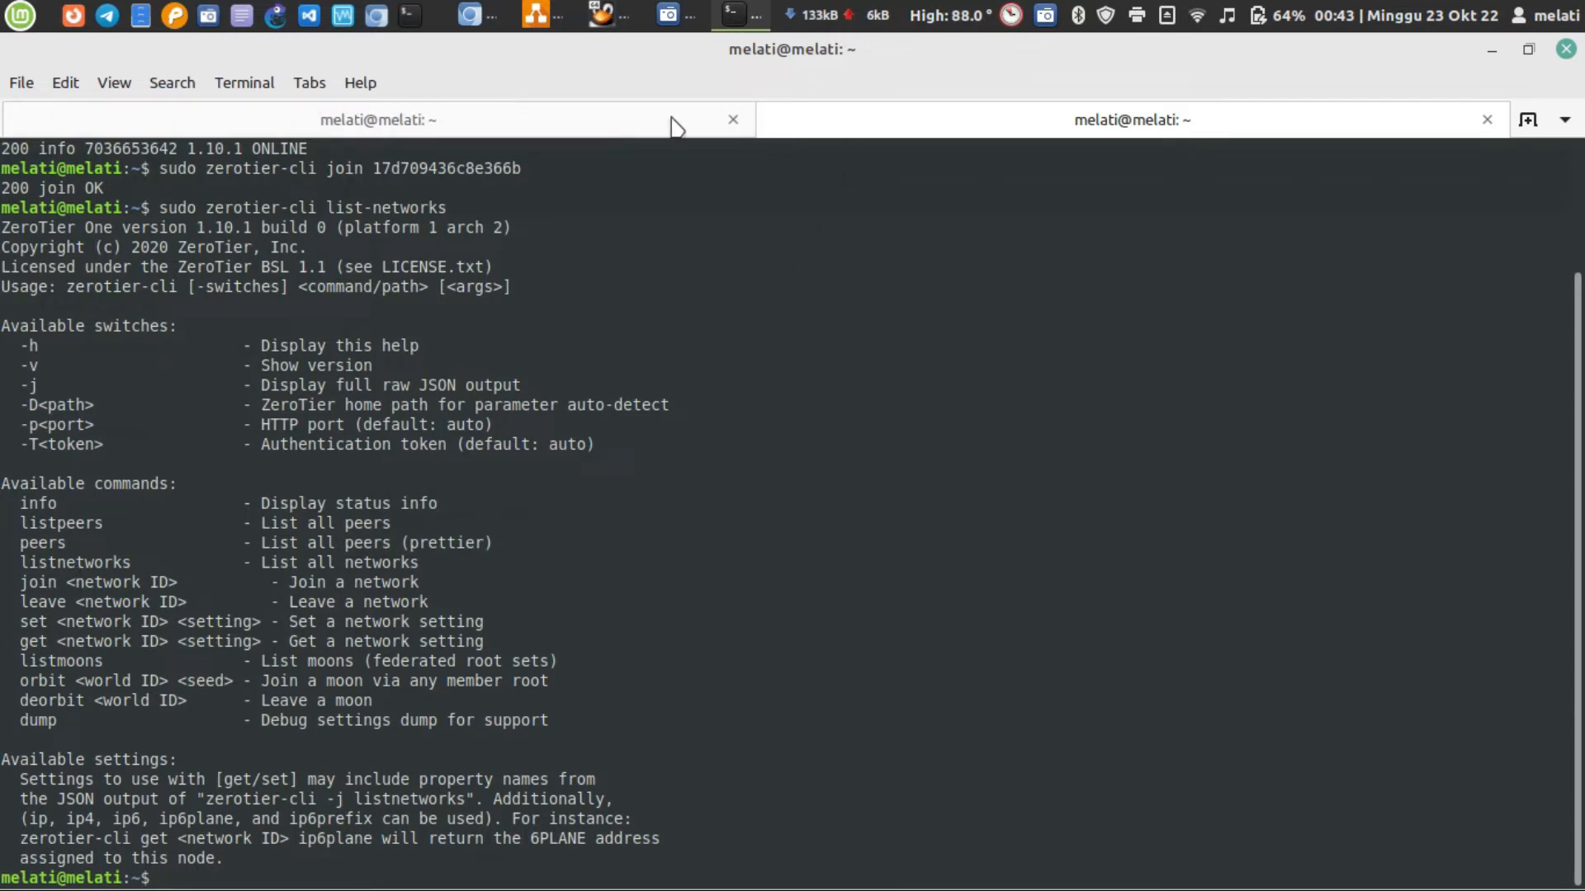
# Clear the terminal, recheck the command spelling in the help output, and run the corrected command sudo zerotier-cli listnetworks
pyautogui.scroll(3, 697, 360)
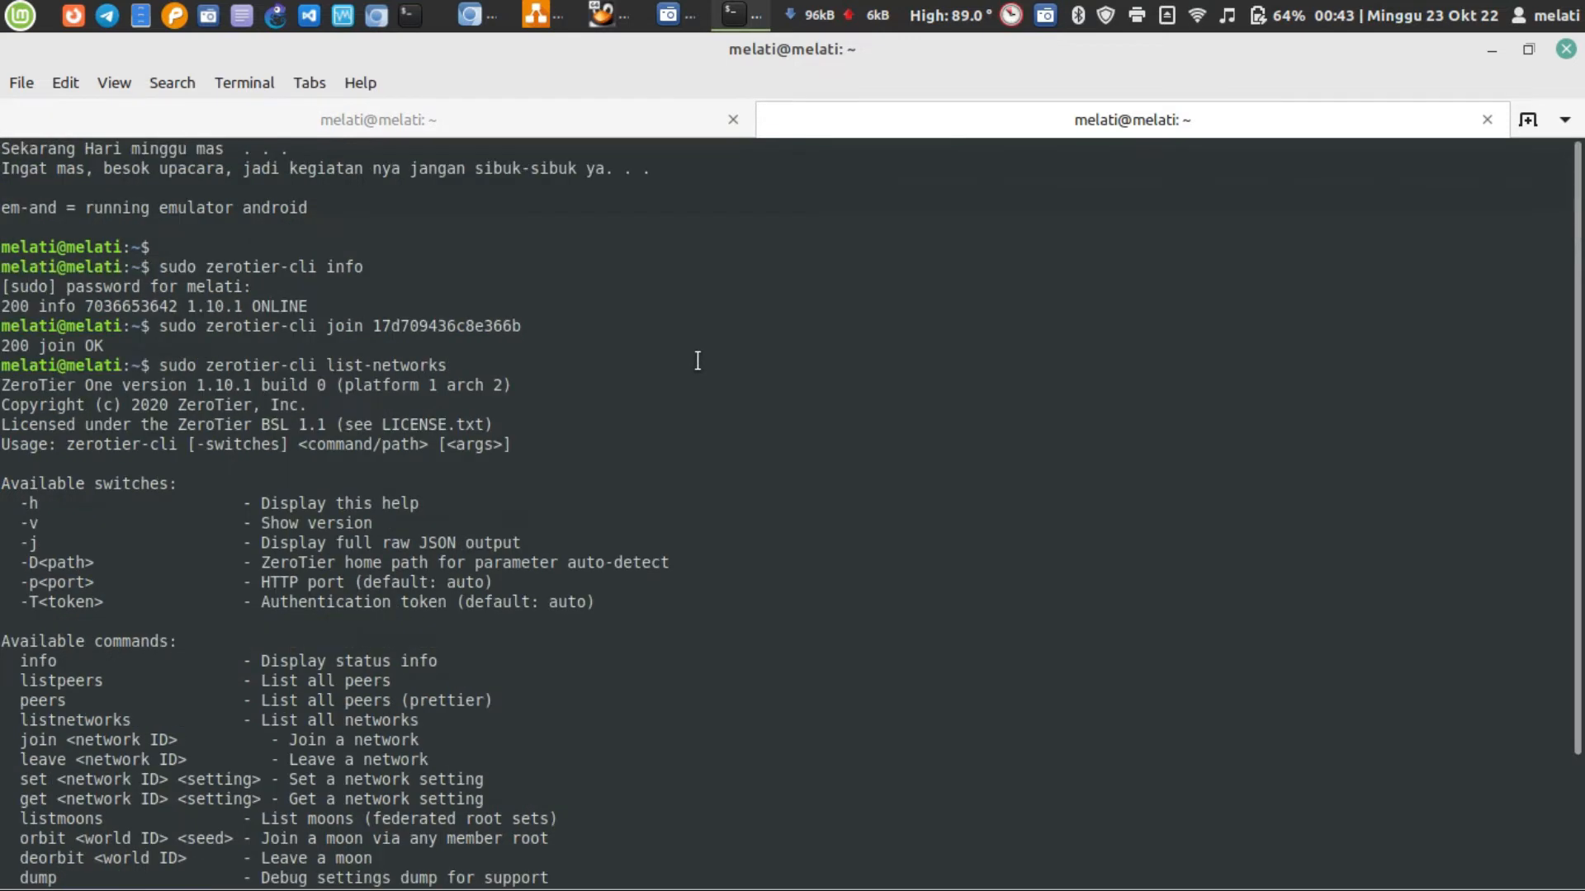
pyautogui.hotkey('ctrl', 'l')
pyautogui.press('Up')
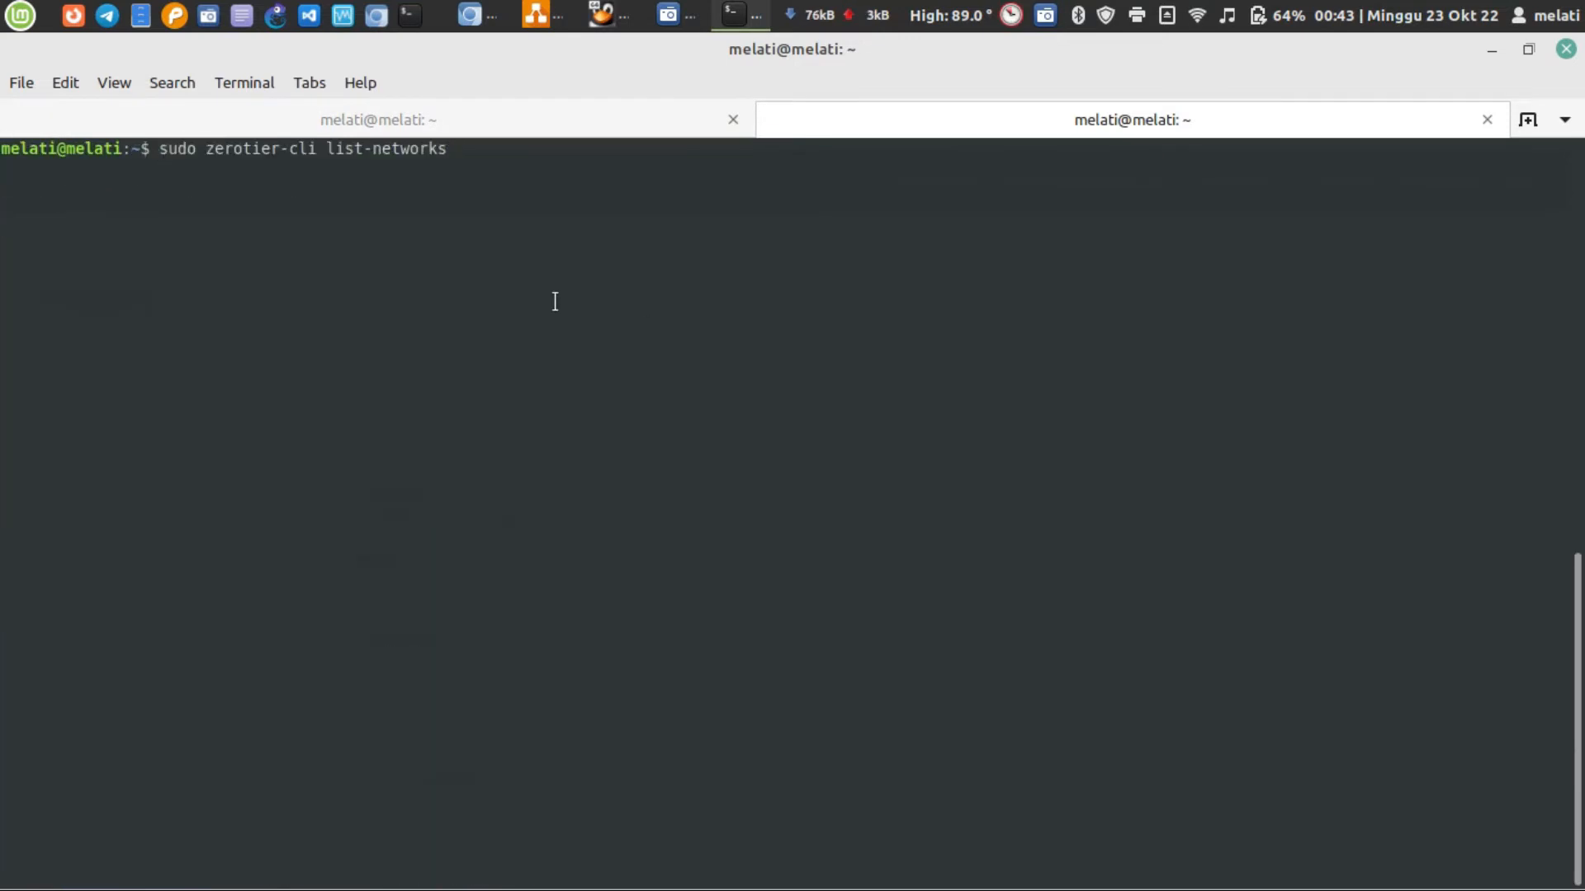
pyautogui.click(432, 122)
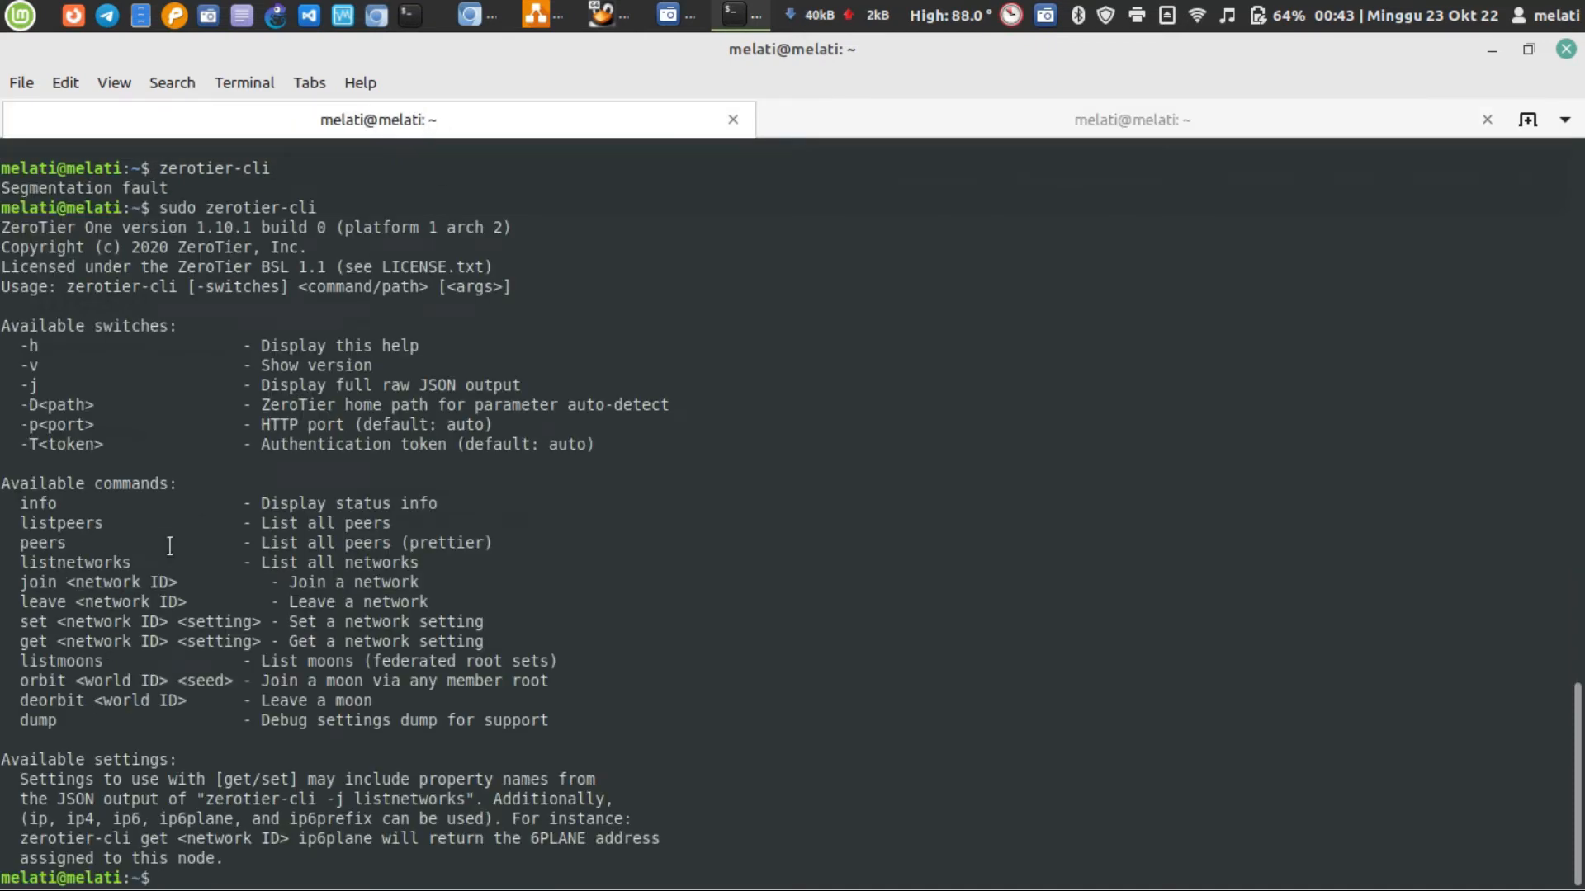
pyautogui.click(983, 124)
pyautogui.press('Left')
pyautogui.press('Left')
pyautogui.press('Left')
pyautogui.press('Left')
pyautogui.press('Left')
pyautogui.press('Left')
pyautogui.press('BackSpace')
pyautogui.press('Return')
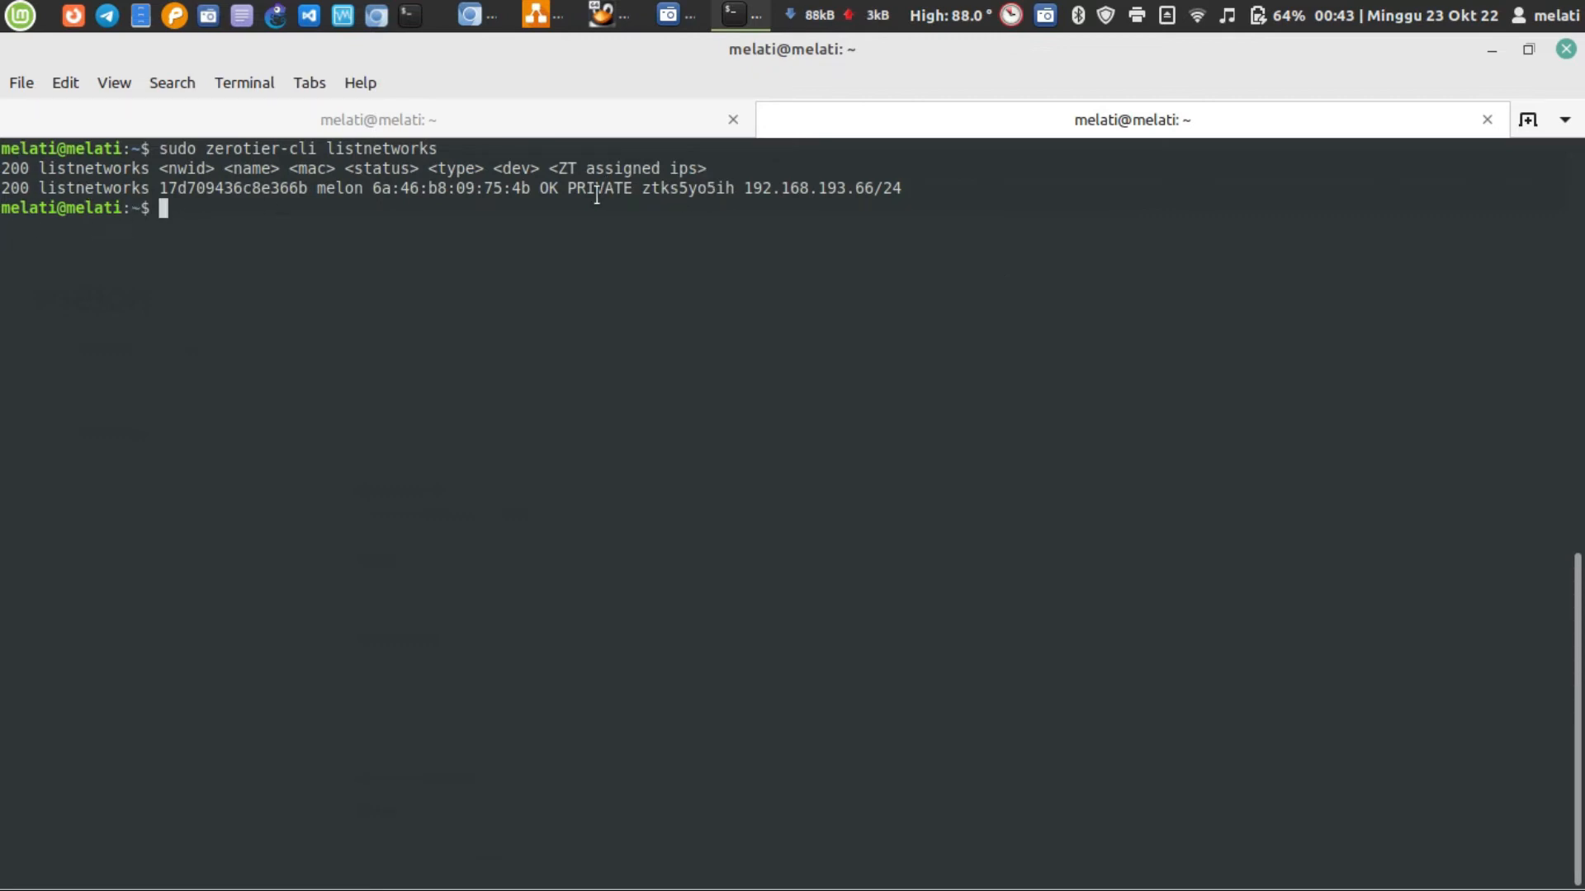
# Examine the listnetworks output, matching the network ID, name and MAC headings to the values in the melon row
pyautogui.tripleClick(115, 182)
pyautogui.click(357, 247)
pyautogui.doubleClick(182, 168)
pyautogui.doubleClick(223, 187)
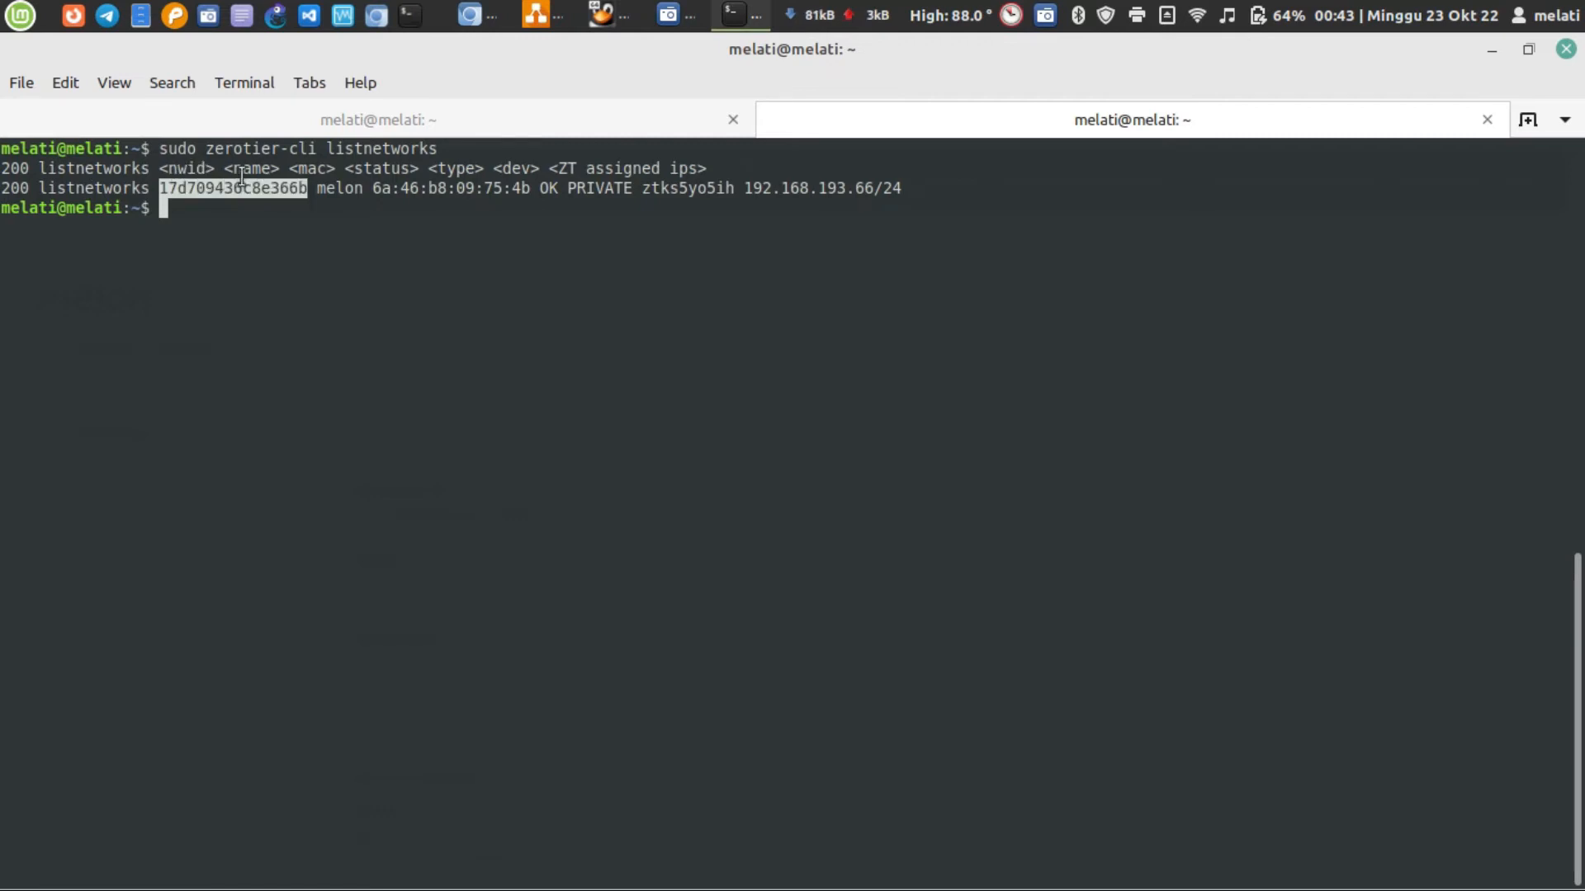
pyautogui.click(242, 176)
pyautogui.doubleClick(310, 168)
pyautogui.doubleClick(380, 188)
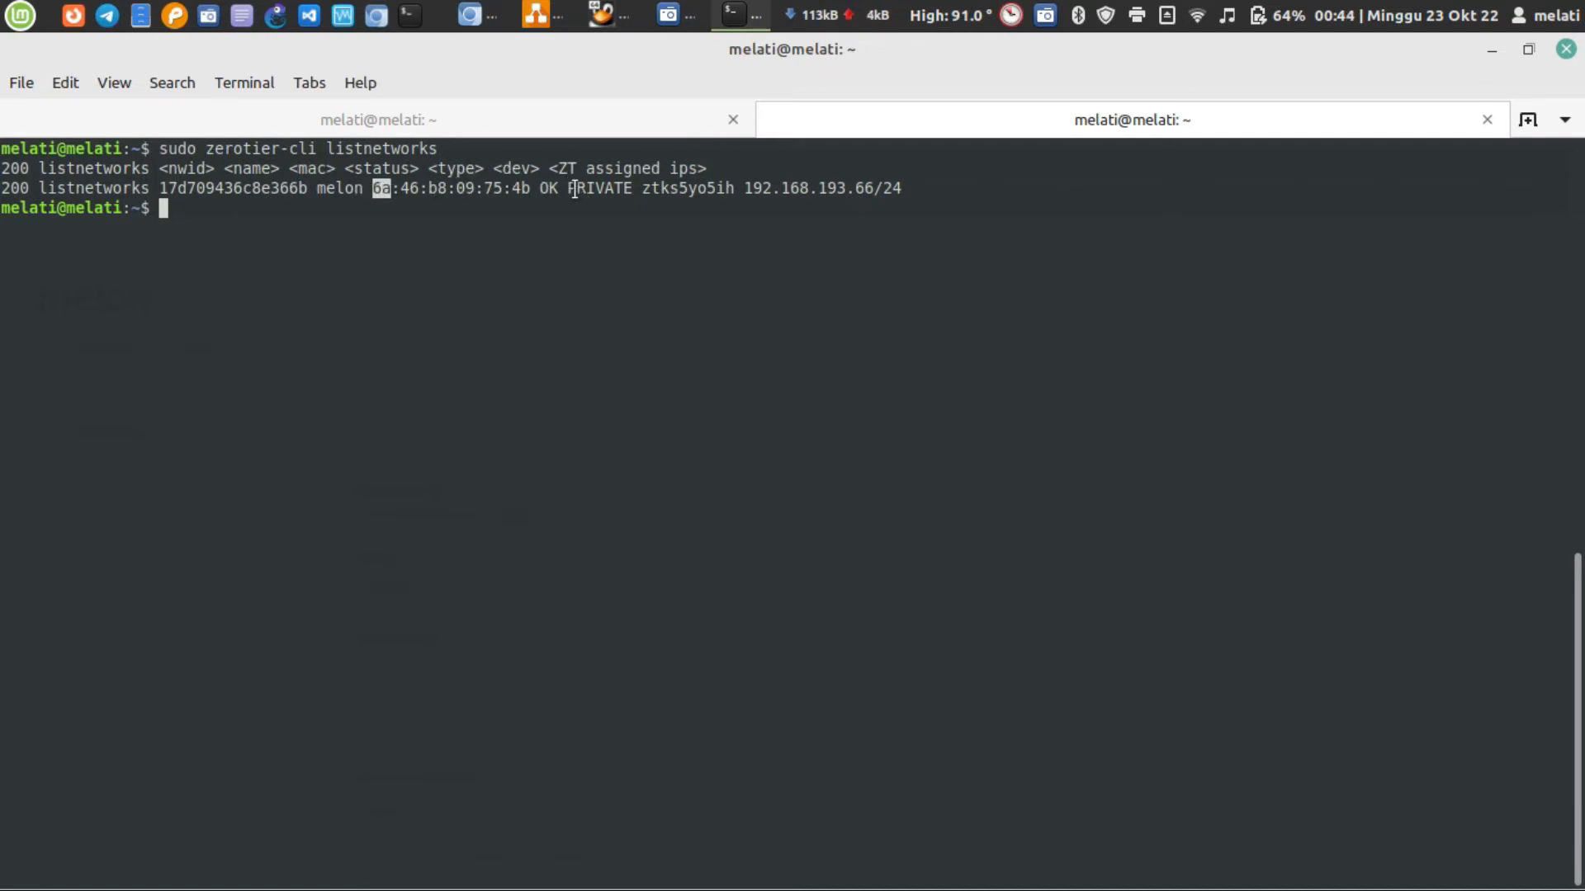
# Switch to Chromium, reload the melon network page, and check the linux mint member's status in the Members list
pyautogui.click(483, 14)
pyautogui.click(690, 293)
pyautogui.click(99, 125)
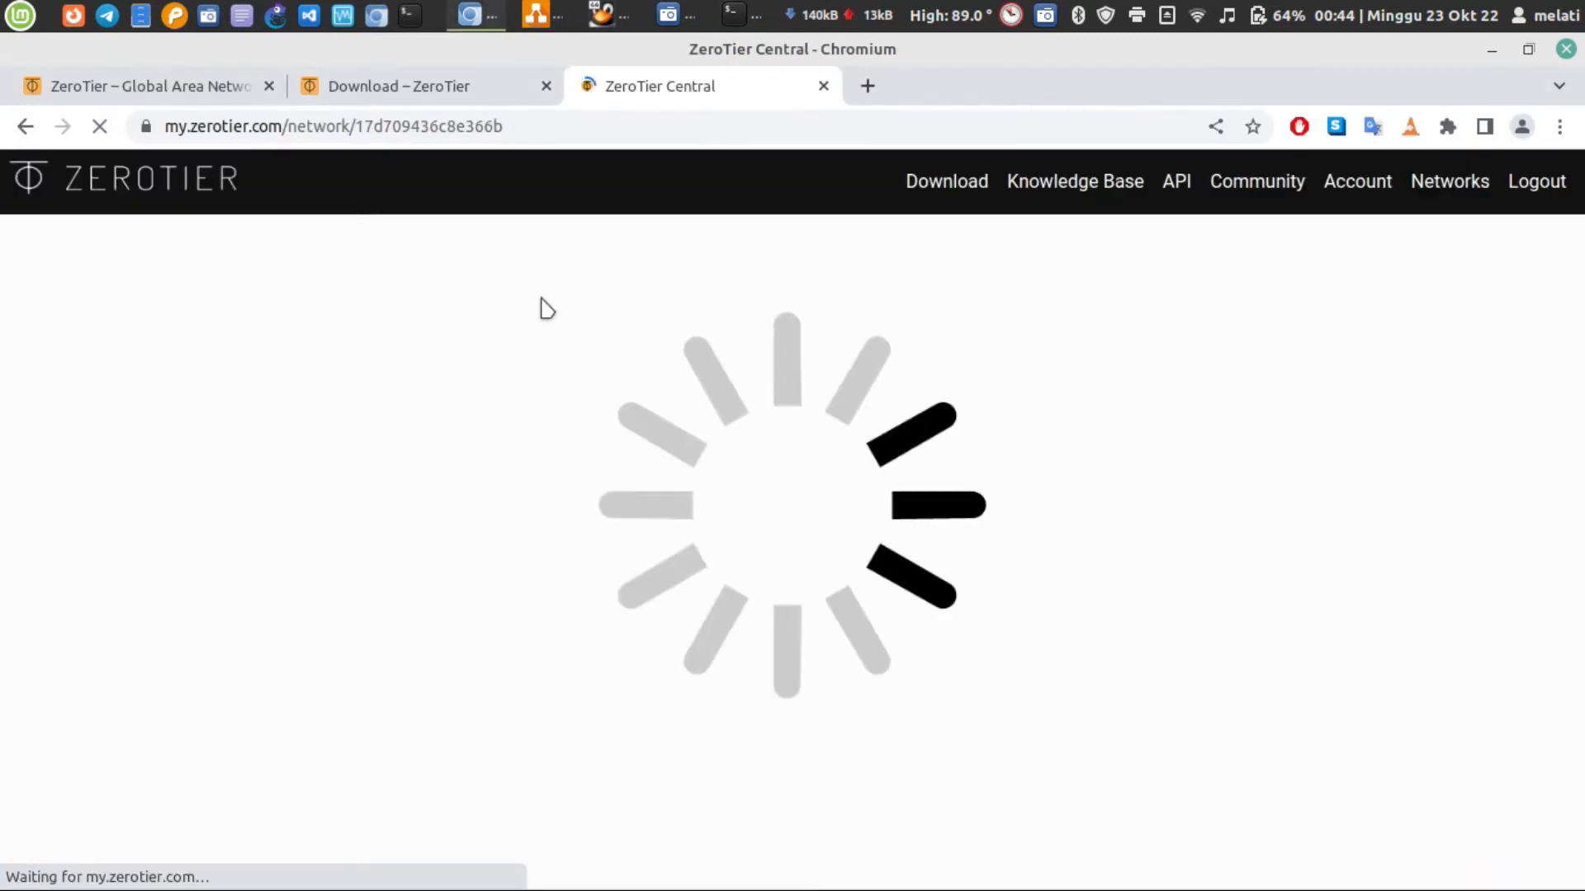
pyautogui.scroll(-5, 544, 307)
pyautogui.scroll(-20, 544, 307)
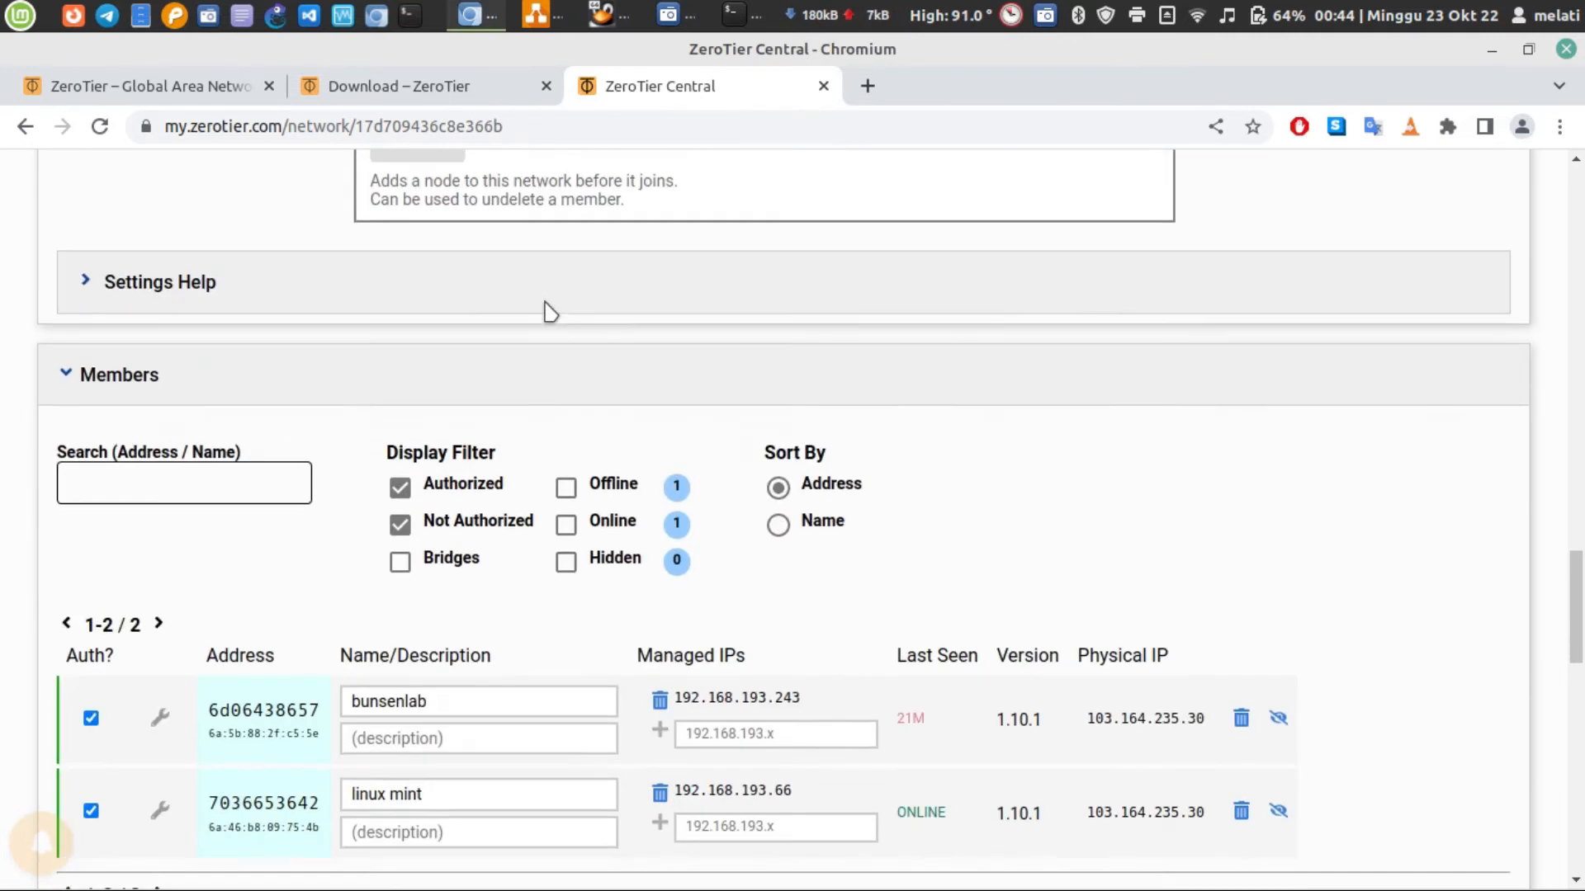
pyautogui.scroll(-4, 547, 311)
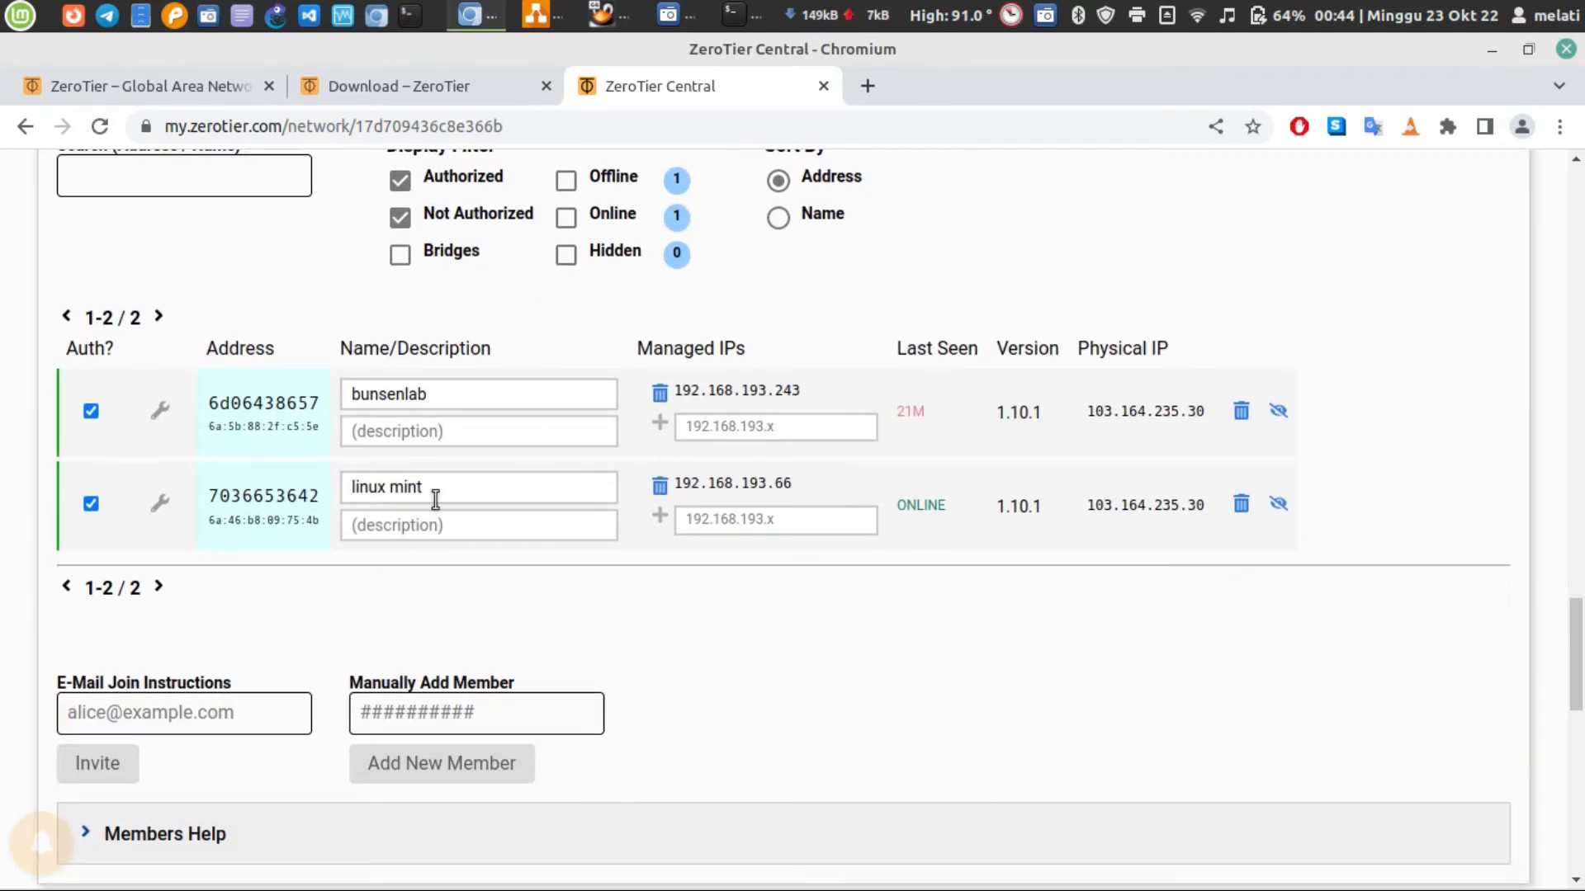
pyautogui.click(464, 492)
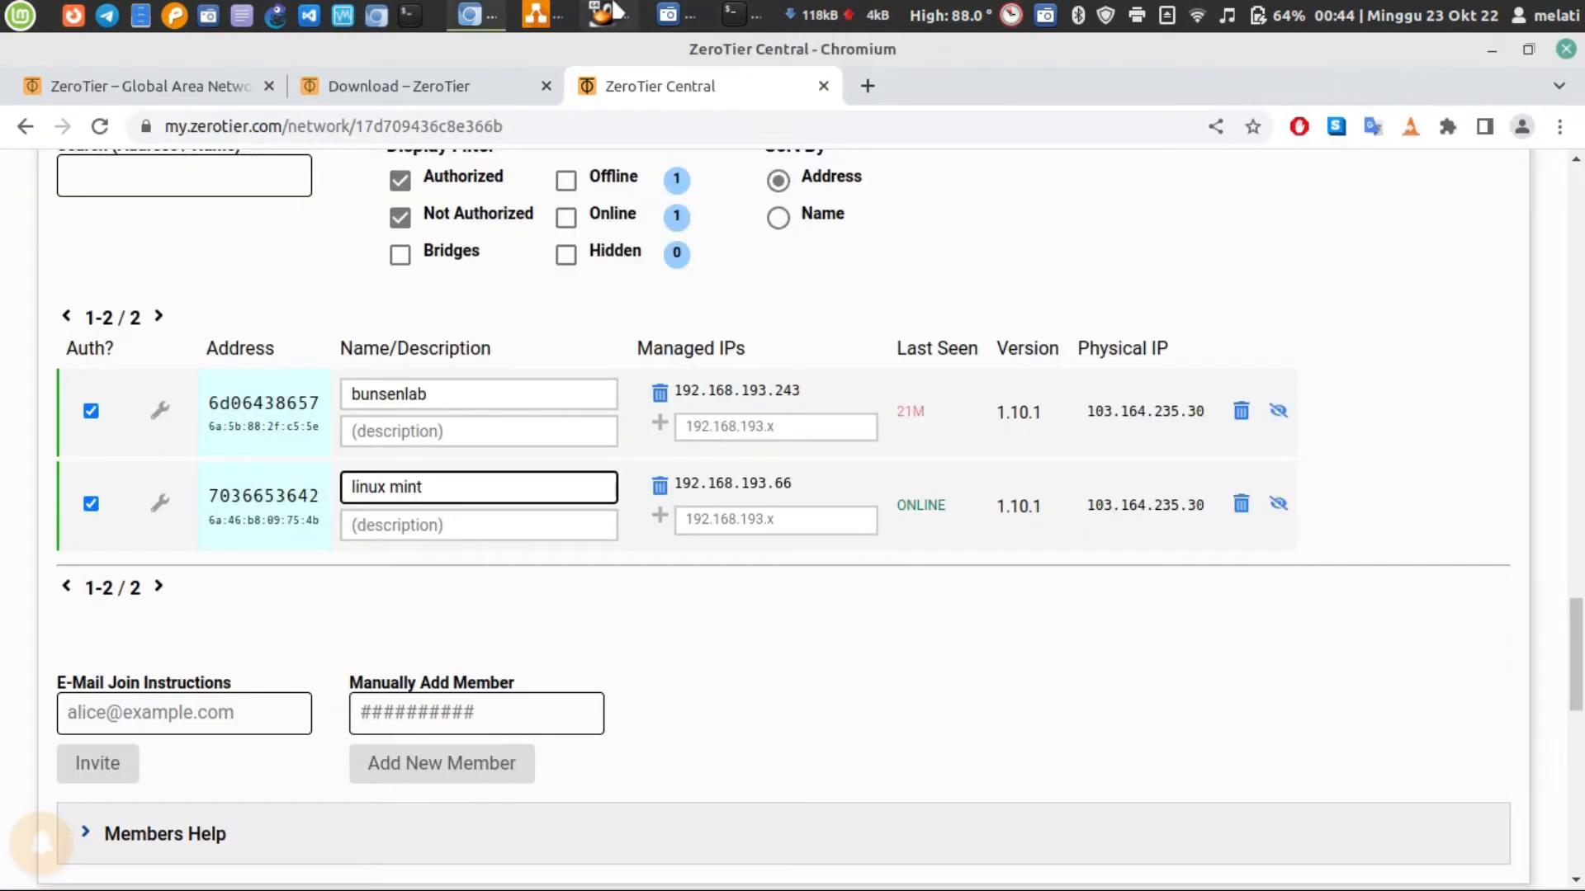
# Switch to the bunsenlab virtual machine, clear its terminal, and display the command history with history
pyautogui.click(615, 11)
pyautogui.moveTo(982, 67); pyautogui.dragTo(1109, 69)
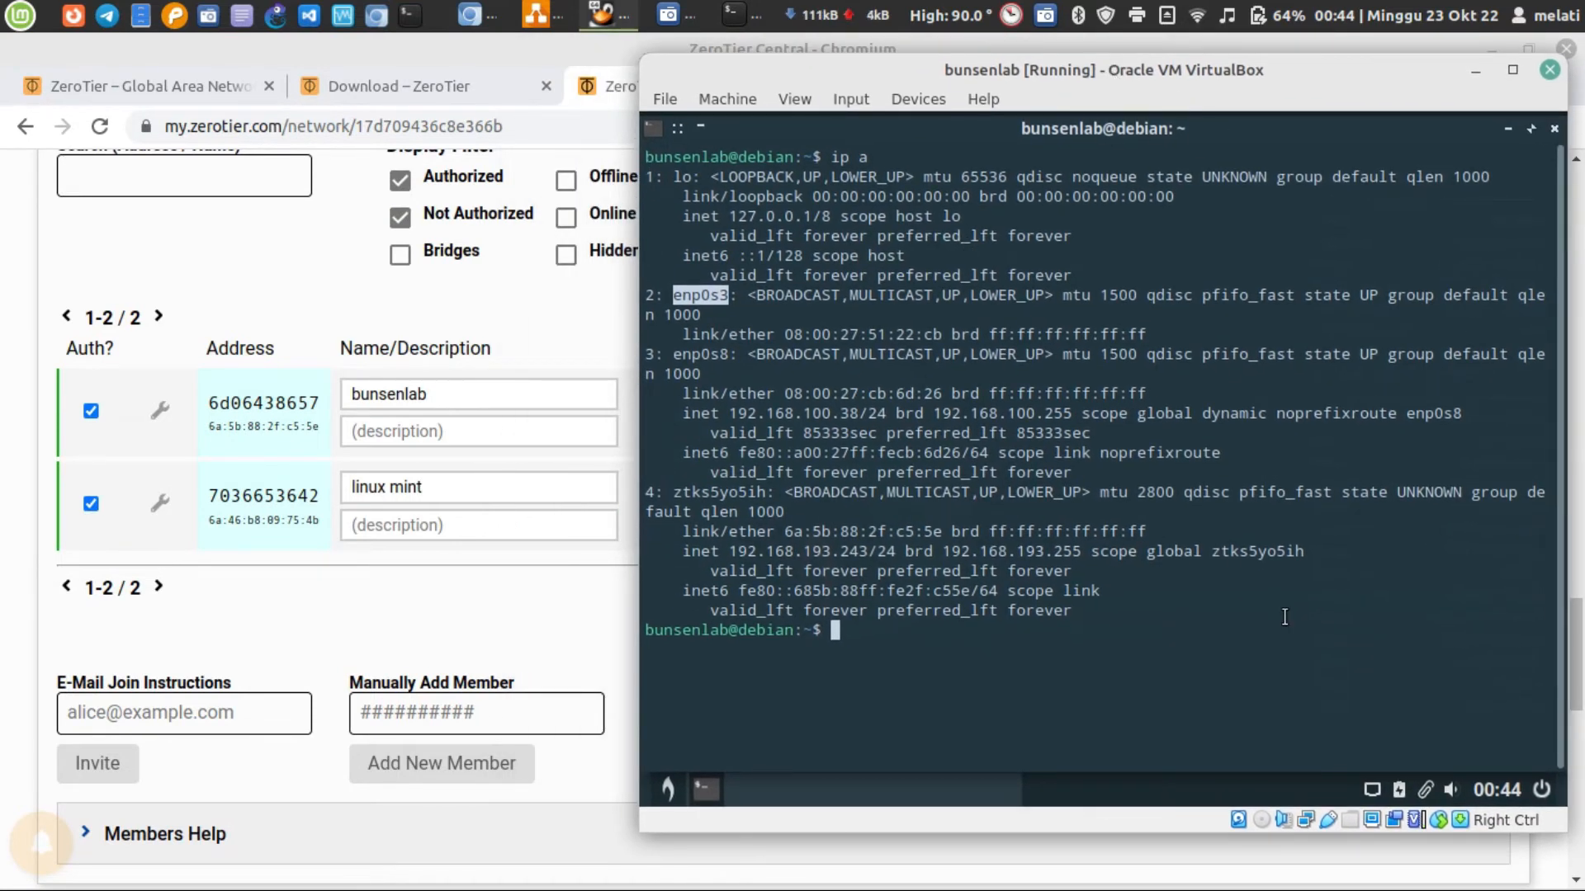
pyautogui.hotkey('ctrl', 'l')
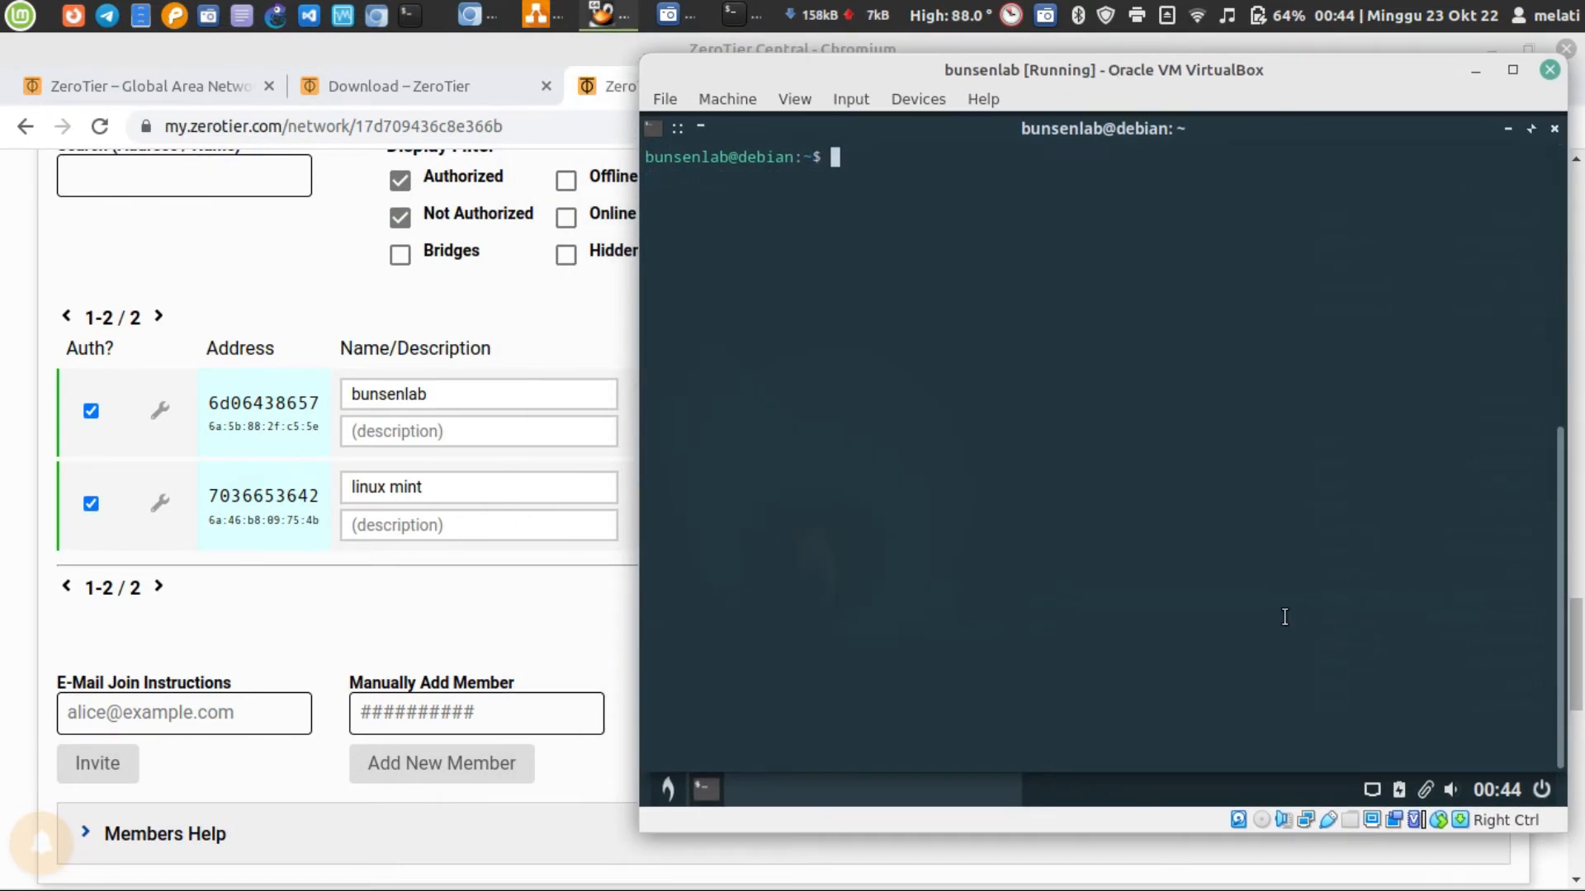
pyautogui.write('history')
pyautogui.press('Return')
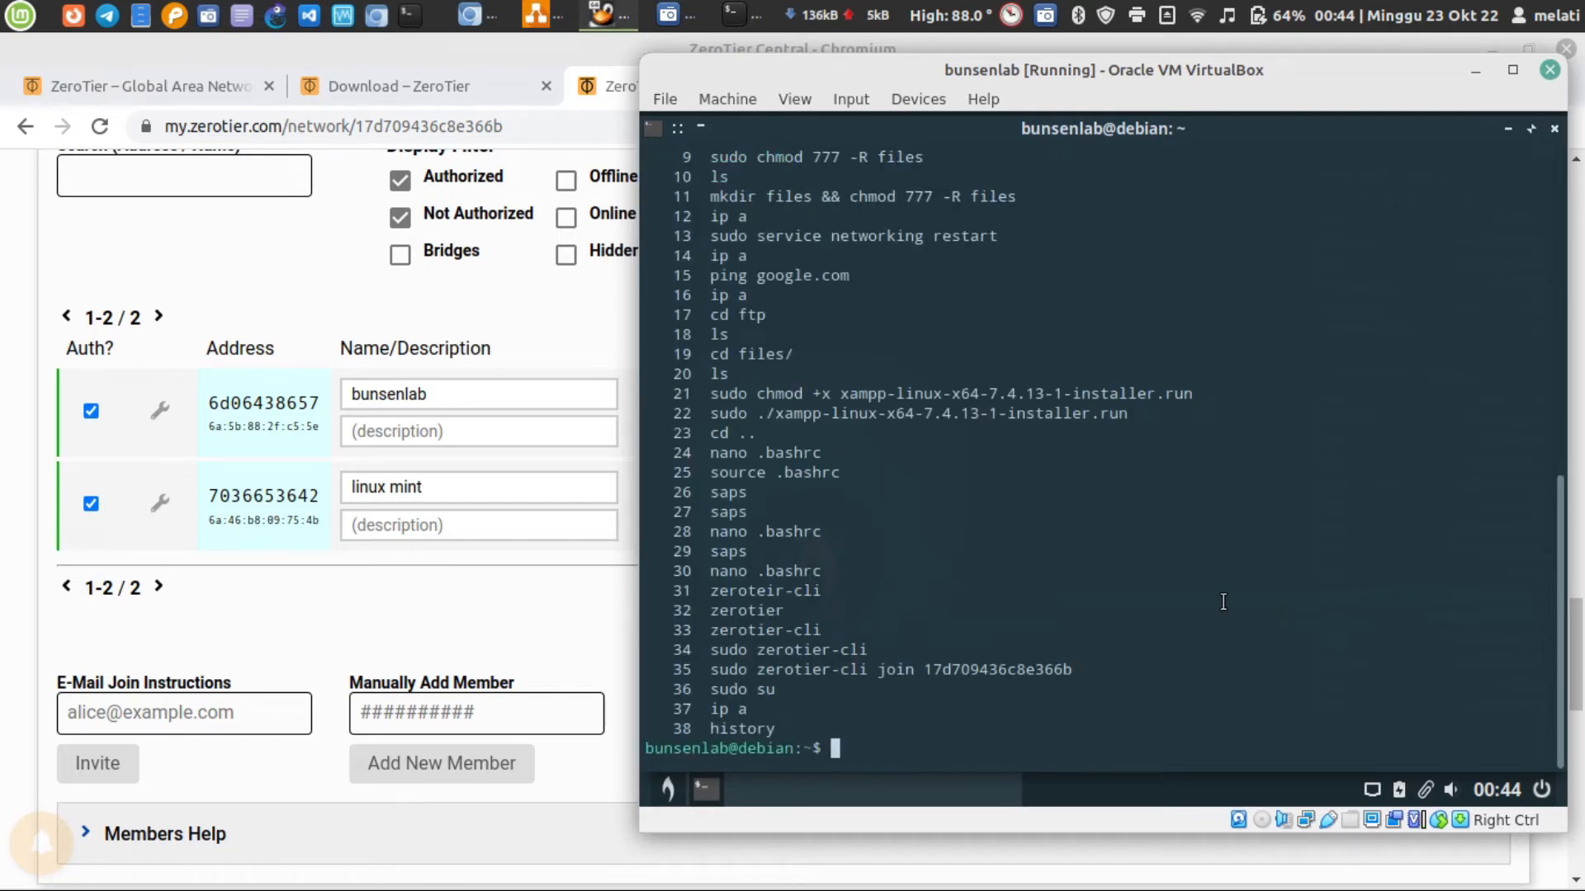
pyautogui.moveTo(703, 668); pyautogui.dragTo(1060, 665)
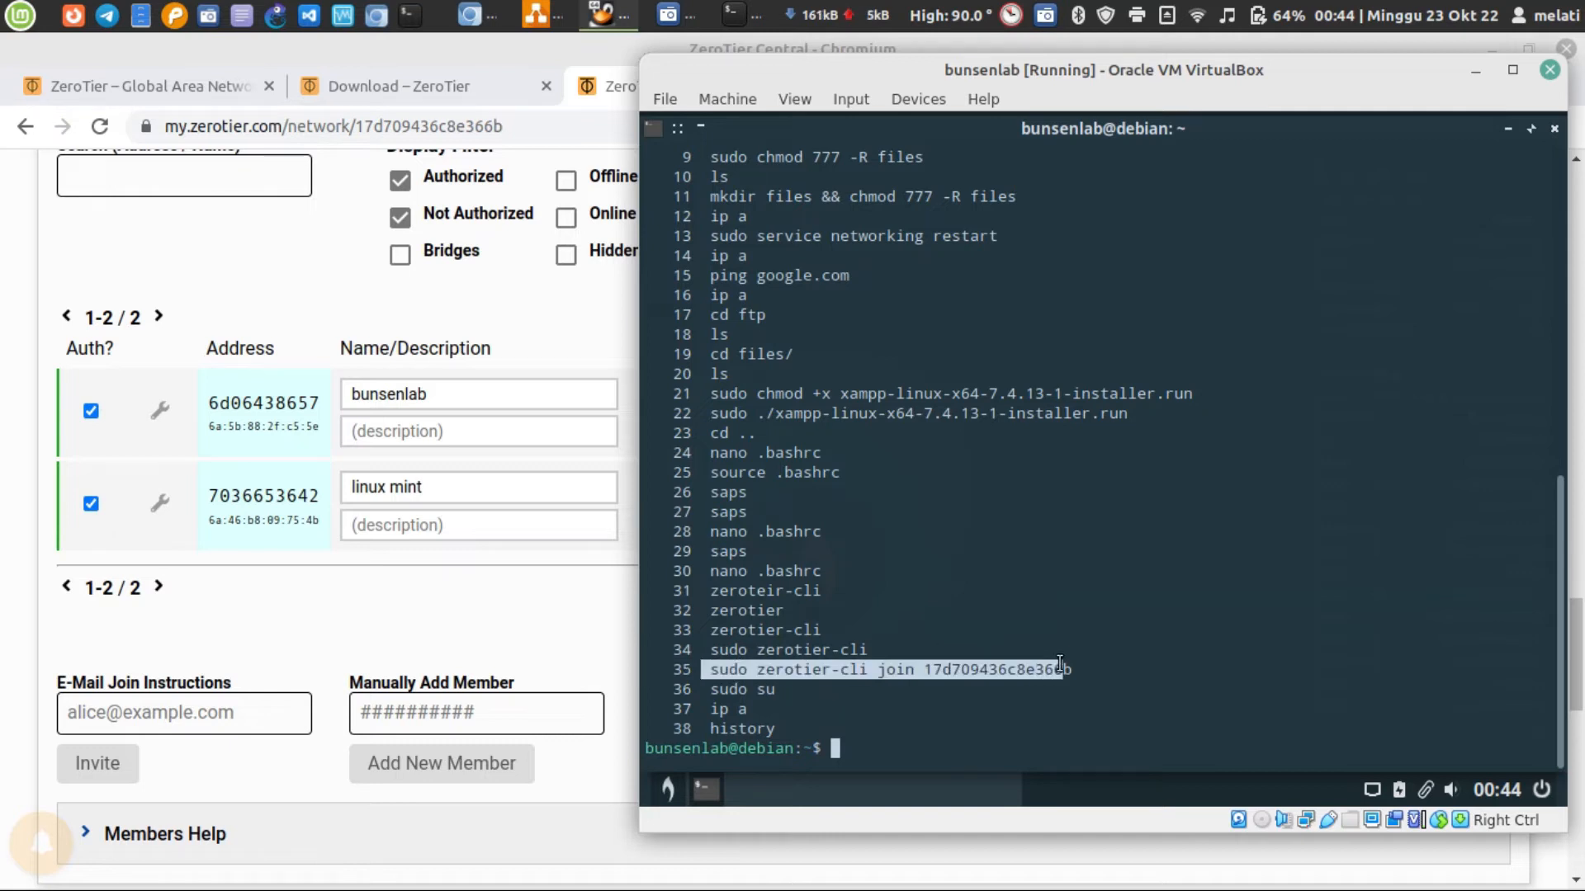
pyautogui.hotkey('ctrl', 'l')
pyautogui.middleClick(1030, 700)
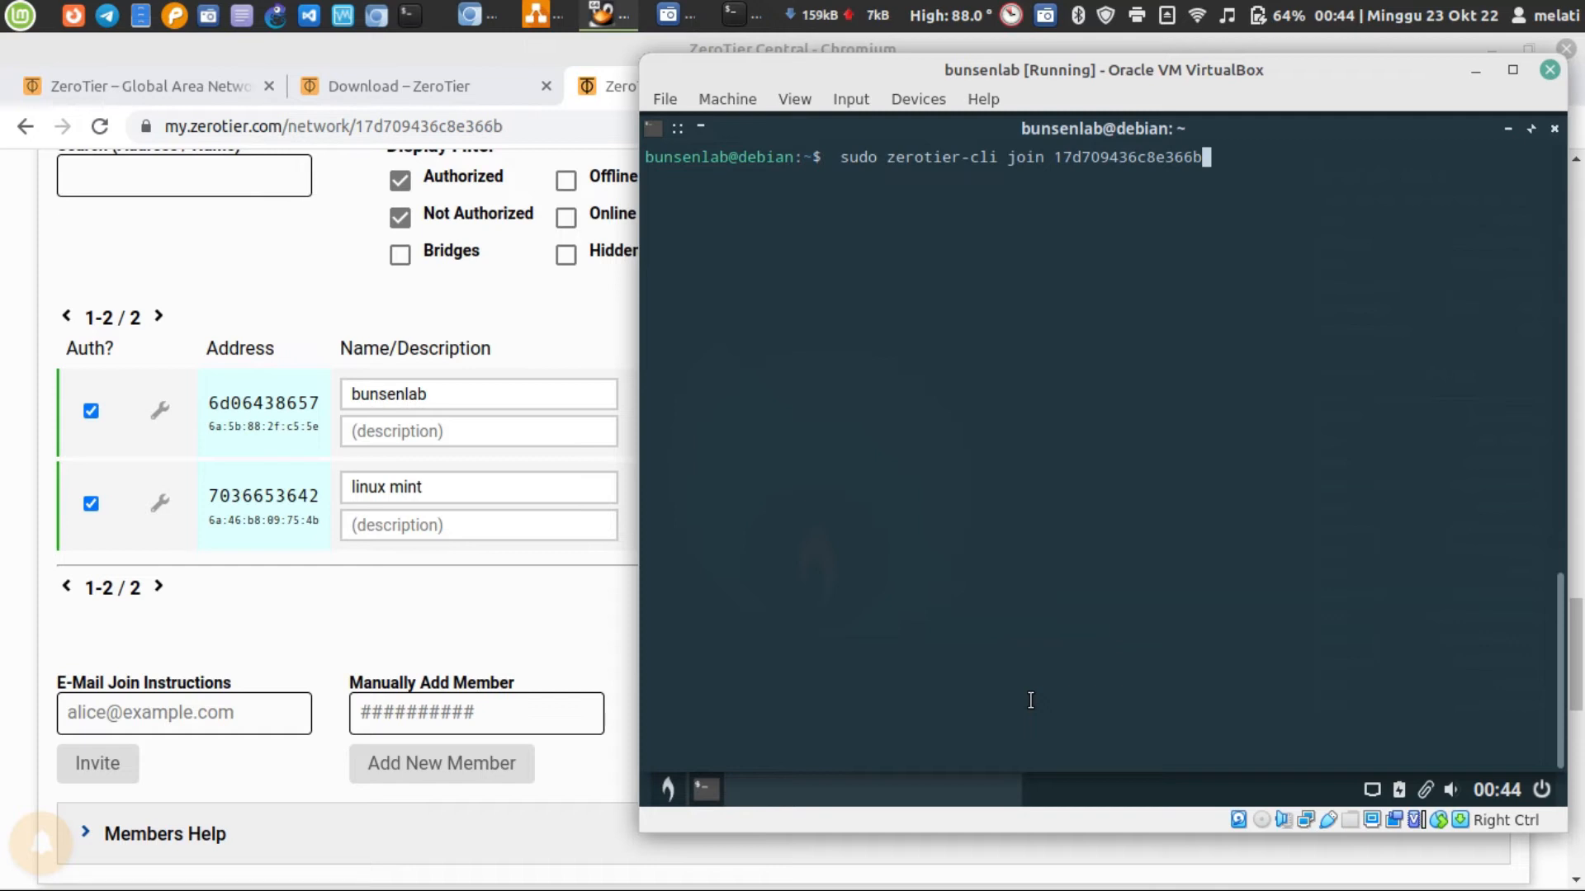
pyautogui.press('Return')
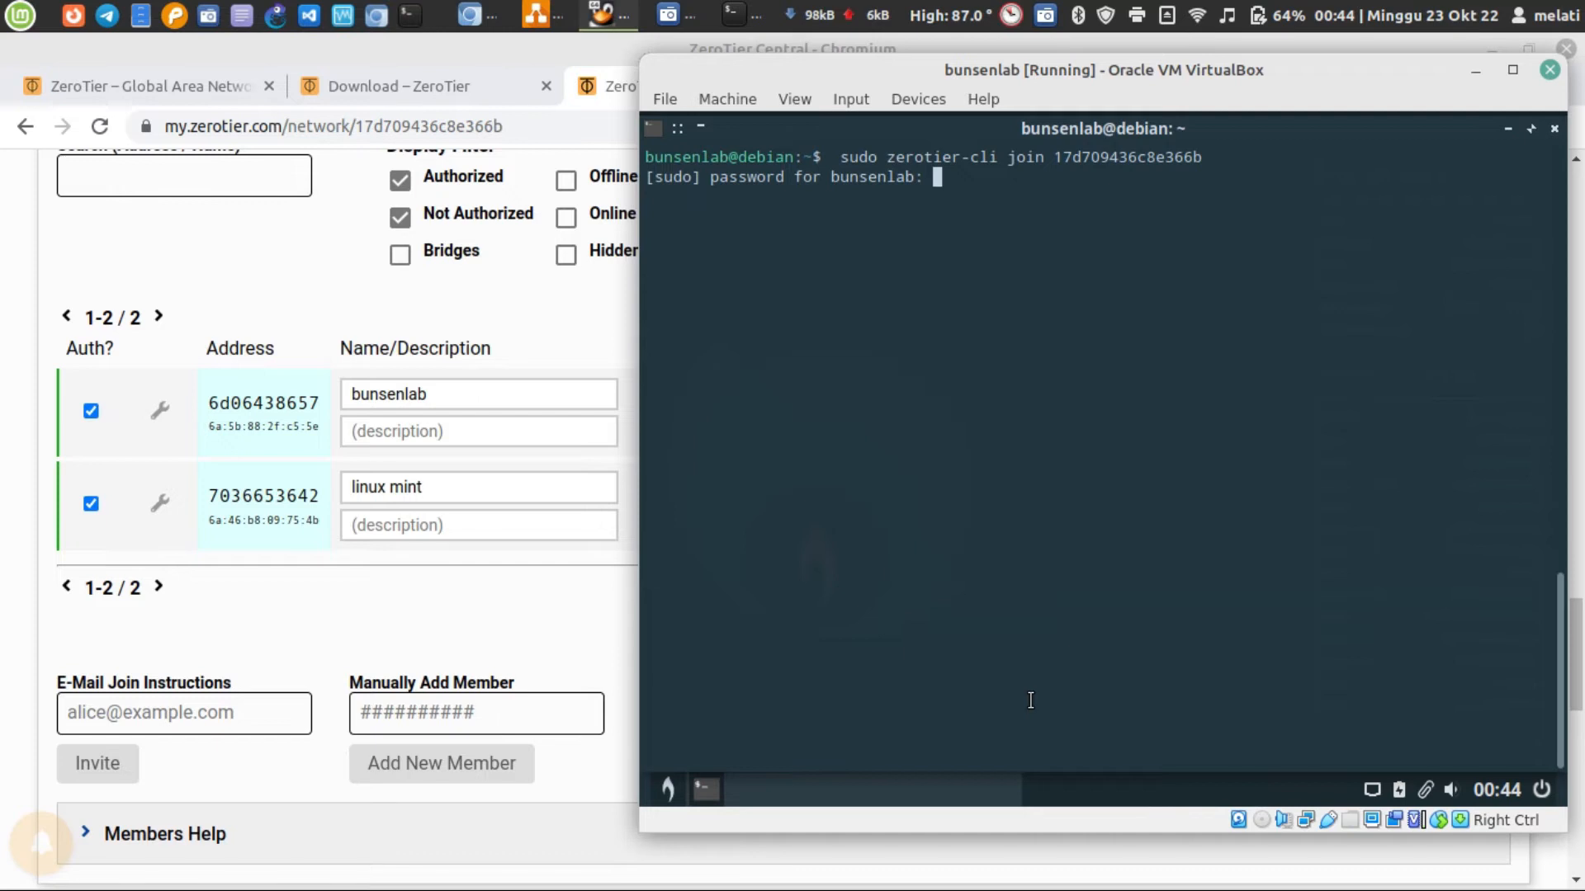
pyautogui.press('Return')
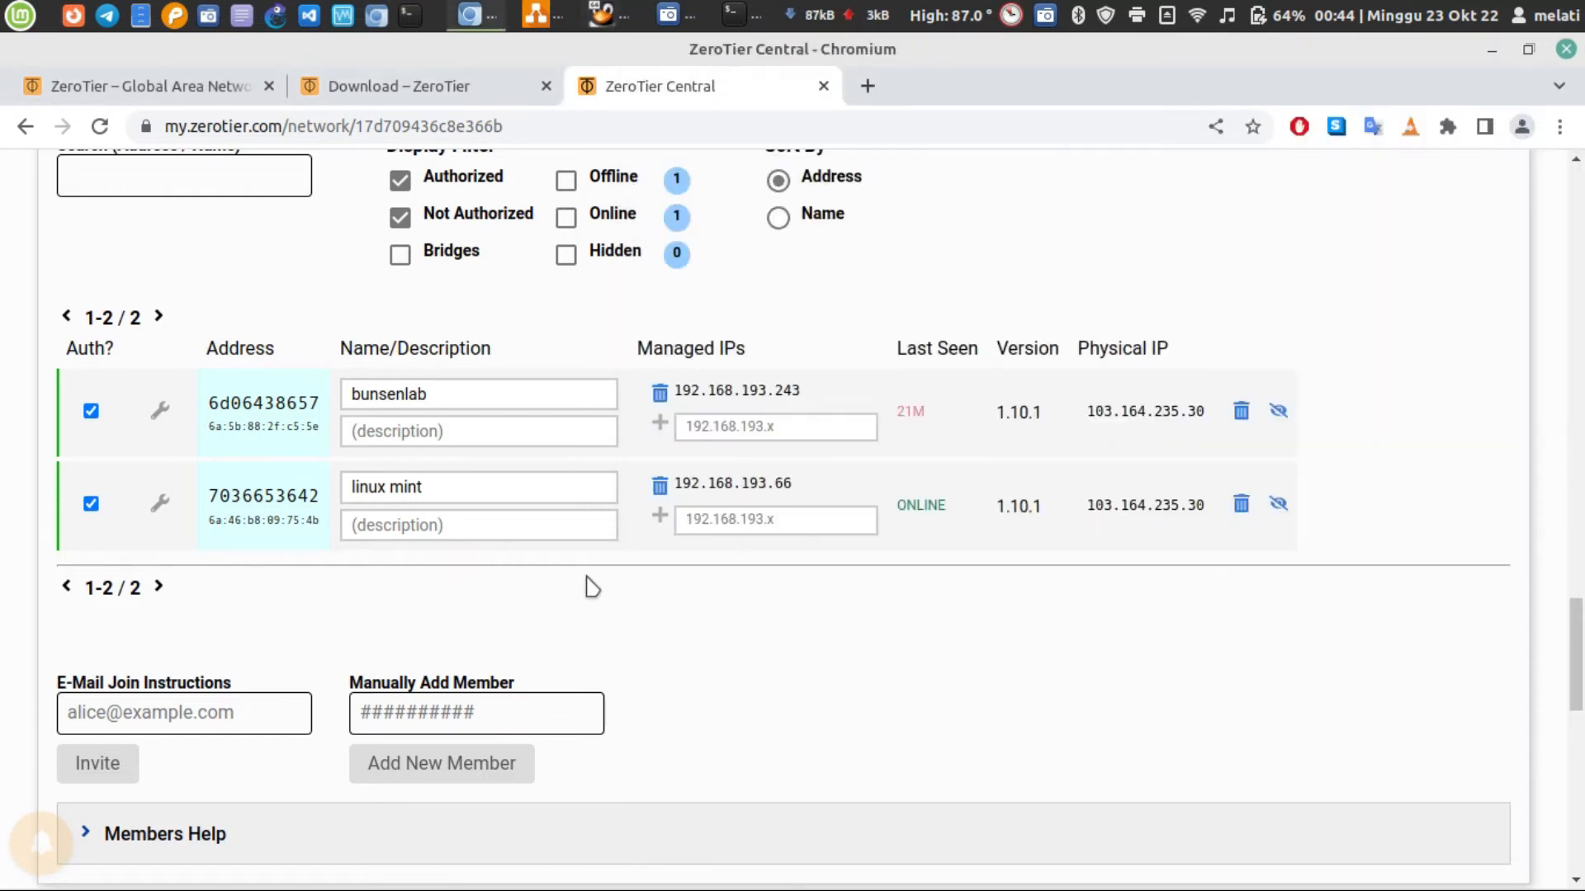
# Return to Chromium, reload the melon network page, and check the bunsenlab member's last-seen status in the Members list
pyautogui.click(582, 628)
pyautogui.click(99, 126)
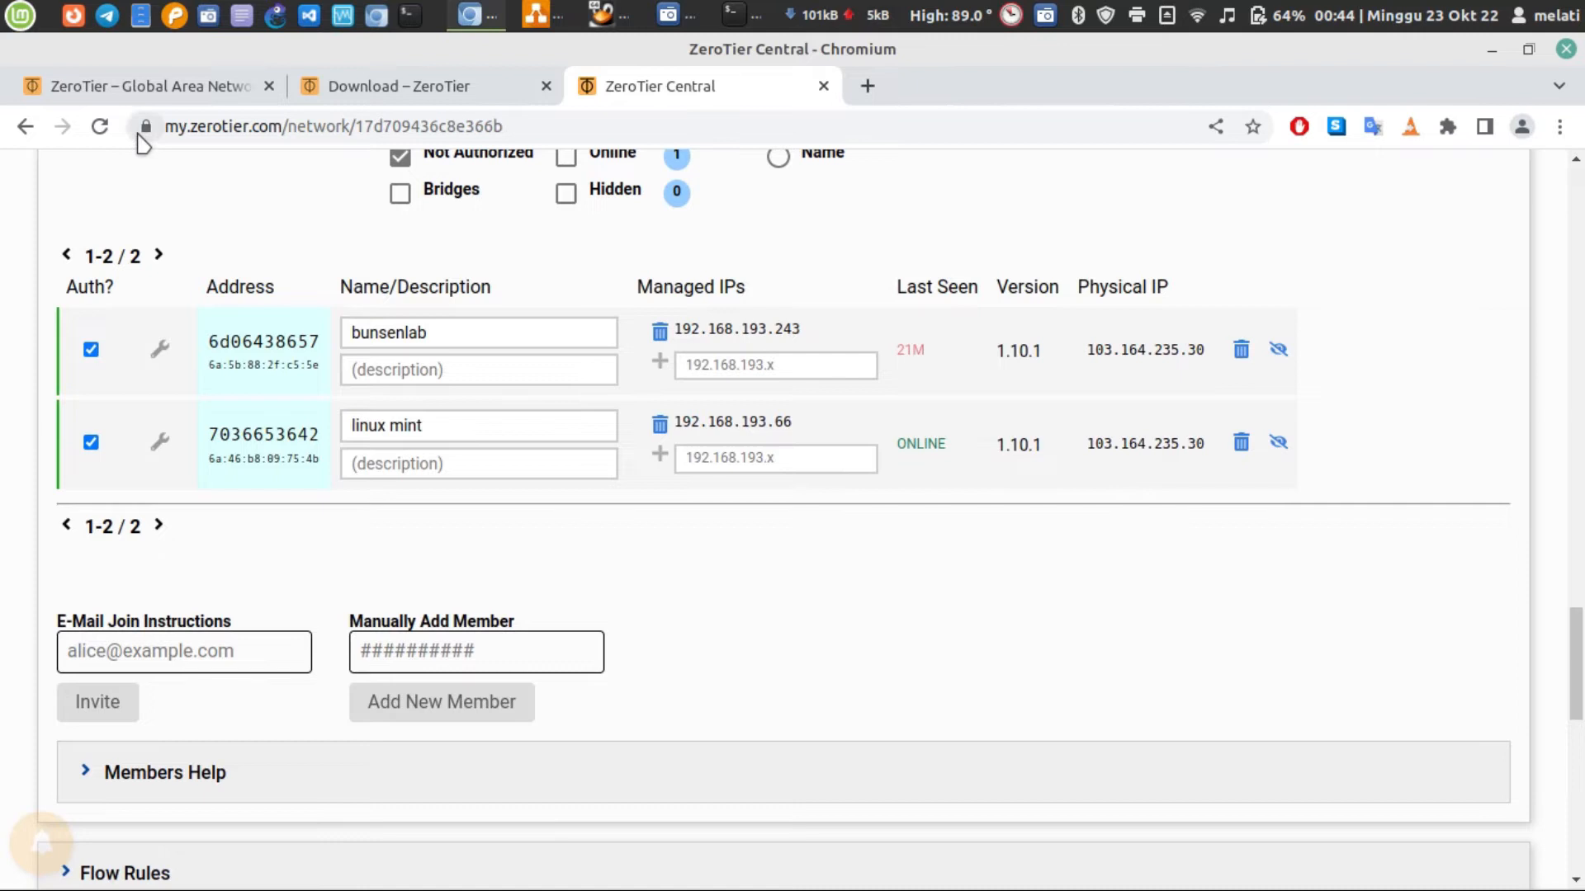
pyautogui.click(100, 126)
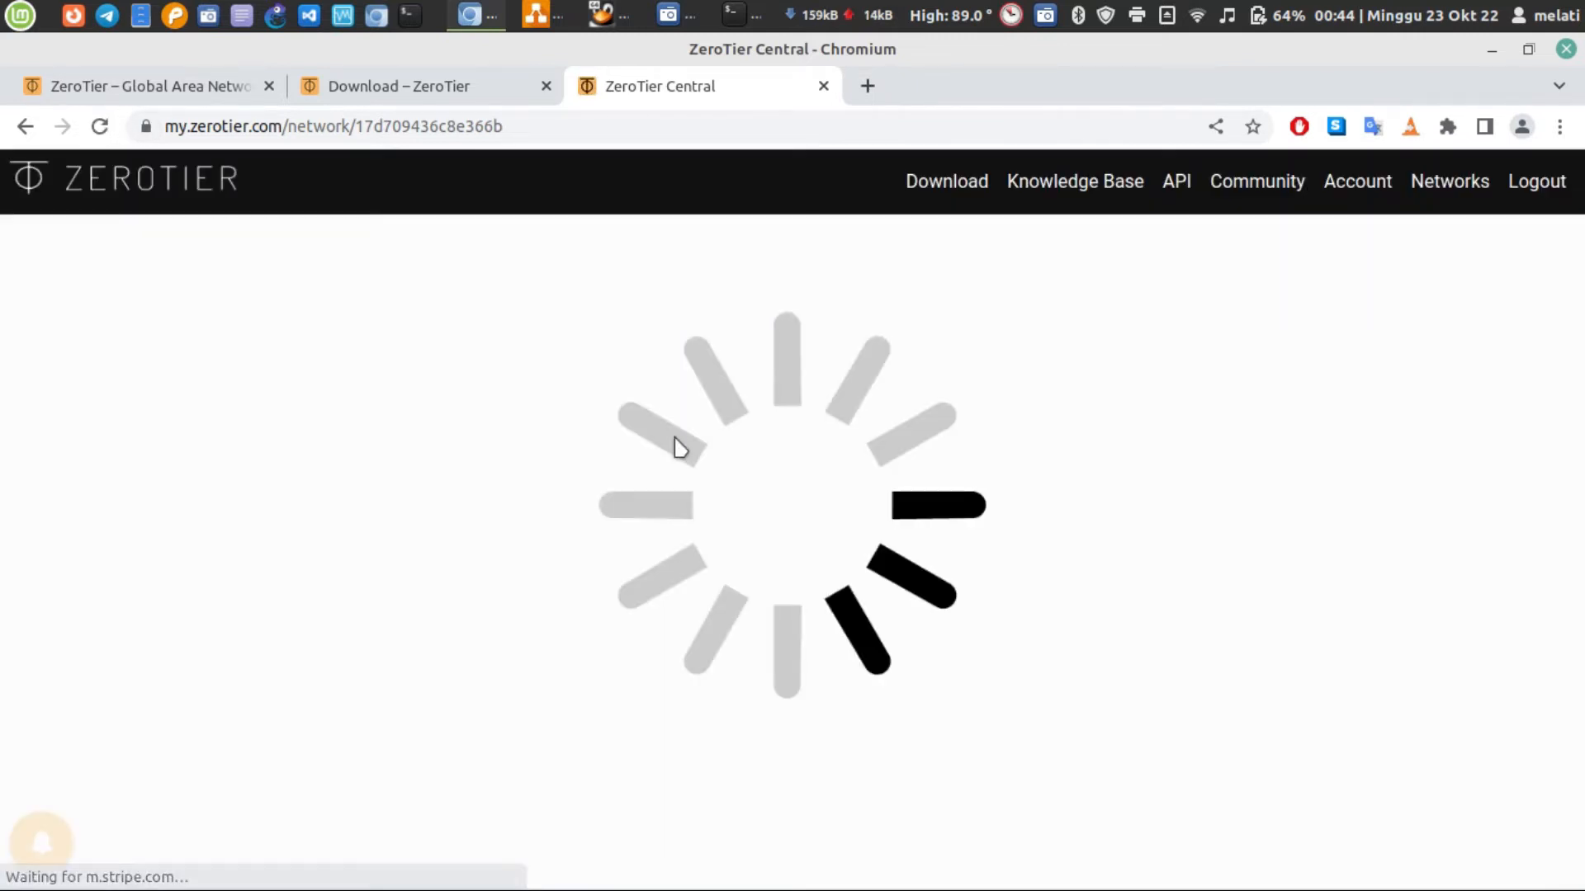
pyautogui.scroll(-17, 674, 448)
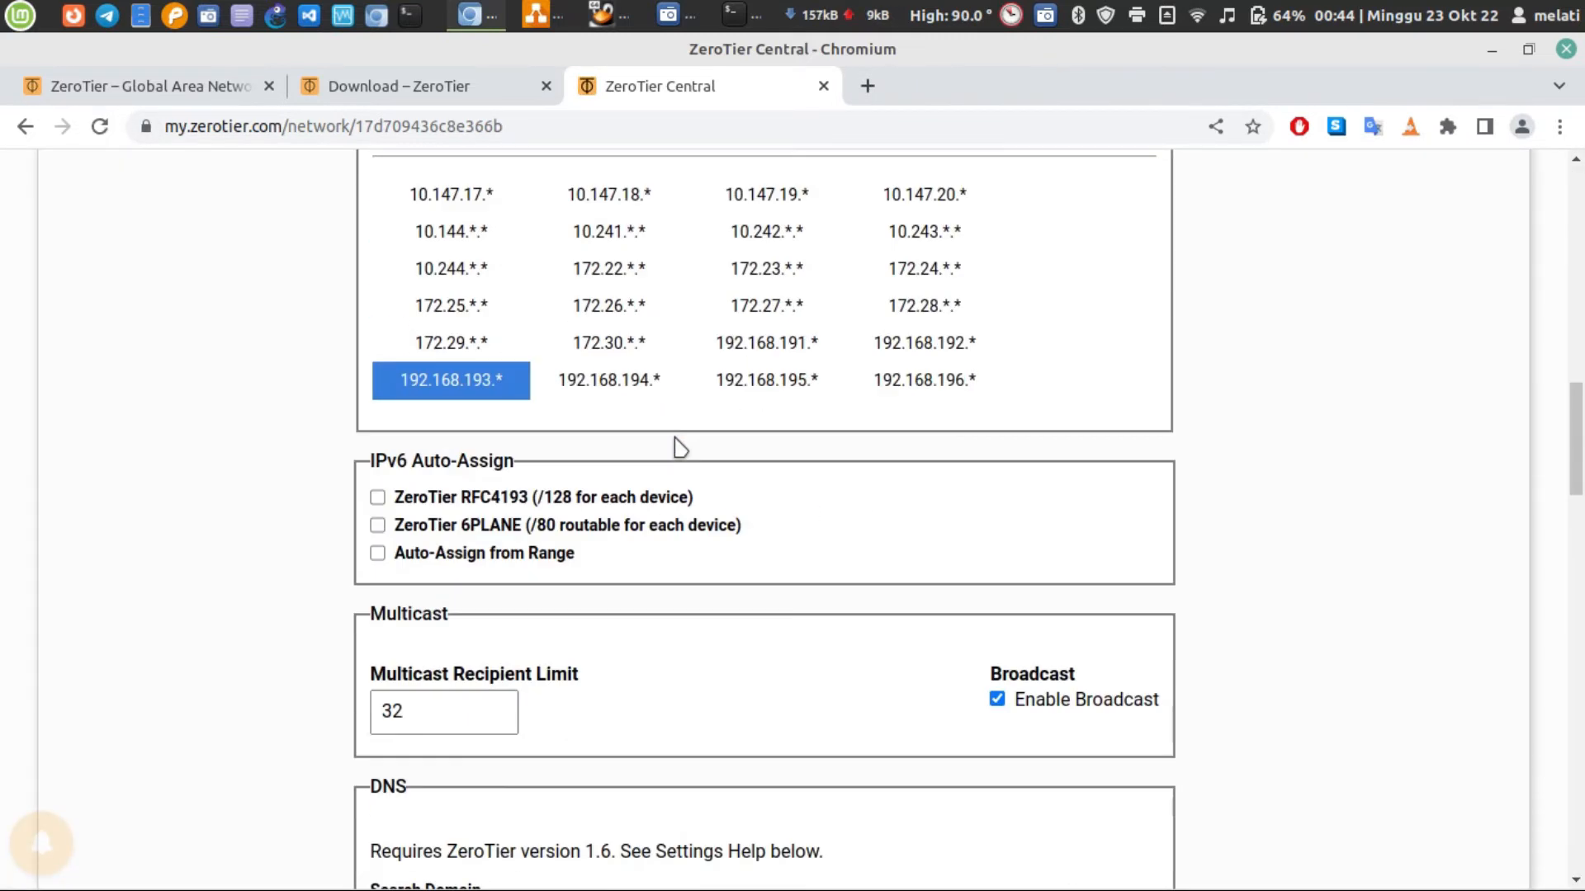
pyautogui.scroll(-15, 674, 447)
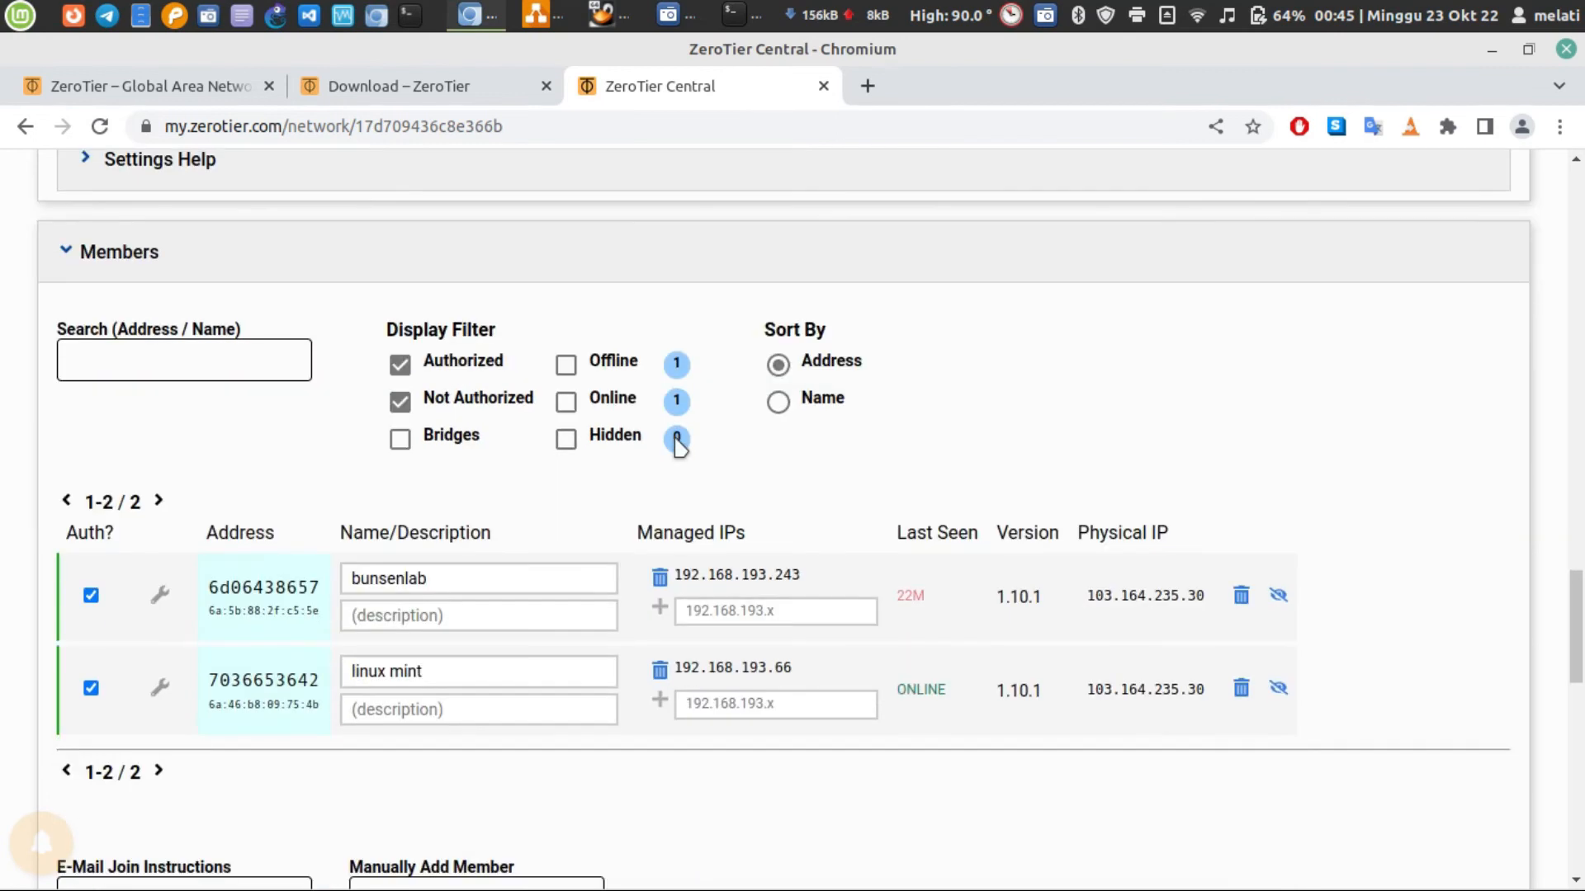
pyautogui.scroll(-4, 953, 537)
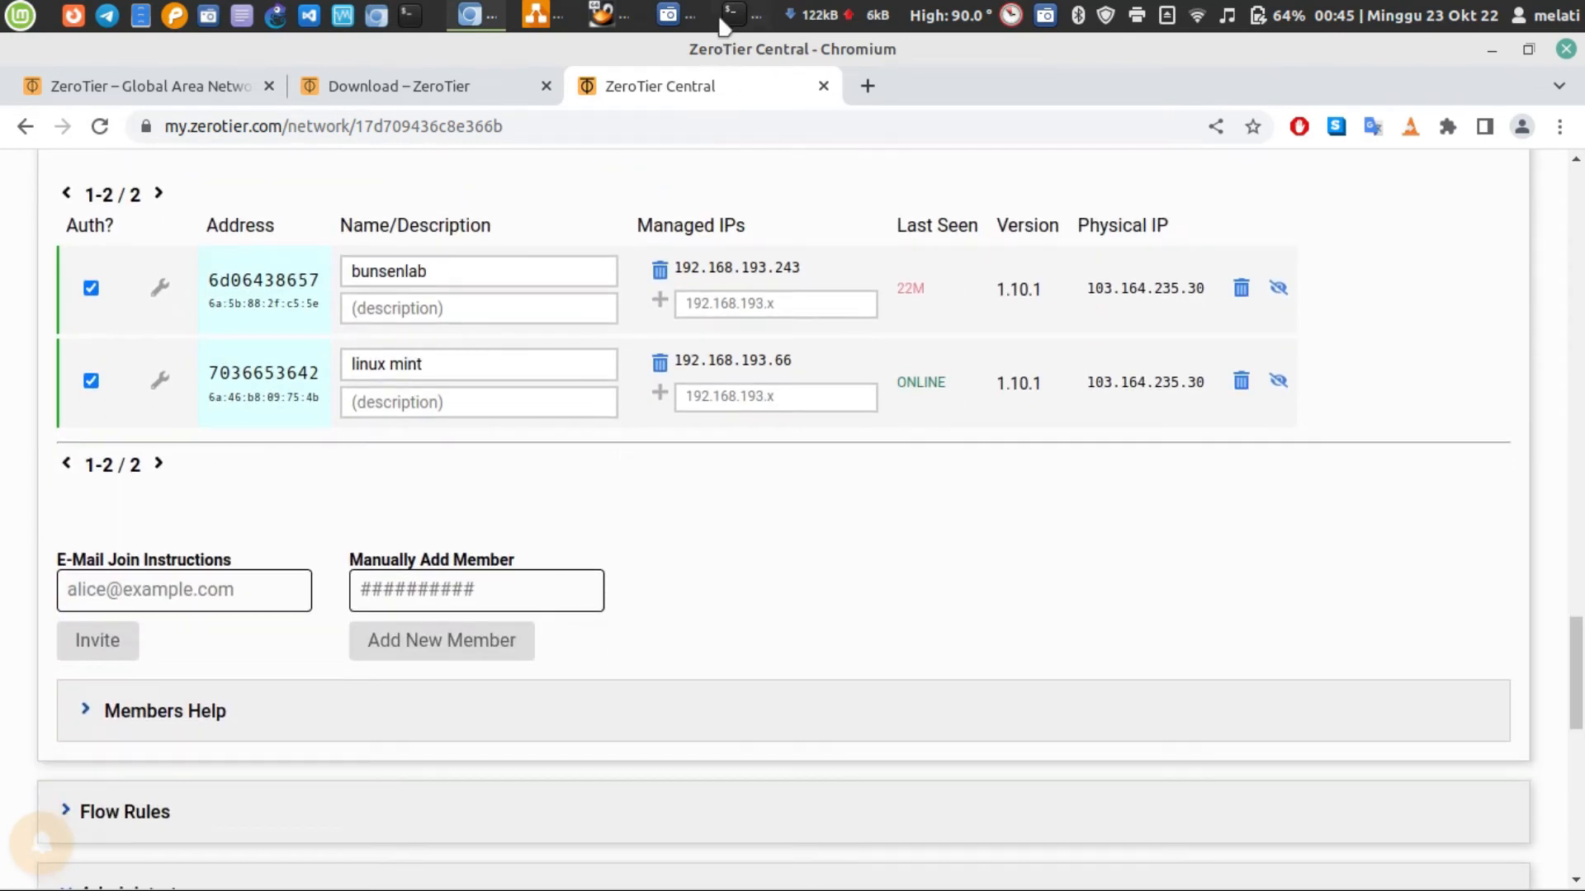
# Switch to the bunsenlab virtual machine and run ip a to inspect the address of the ztks5yo5ih interface
pyautogui.click(722, 20)
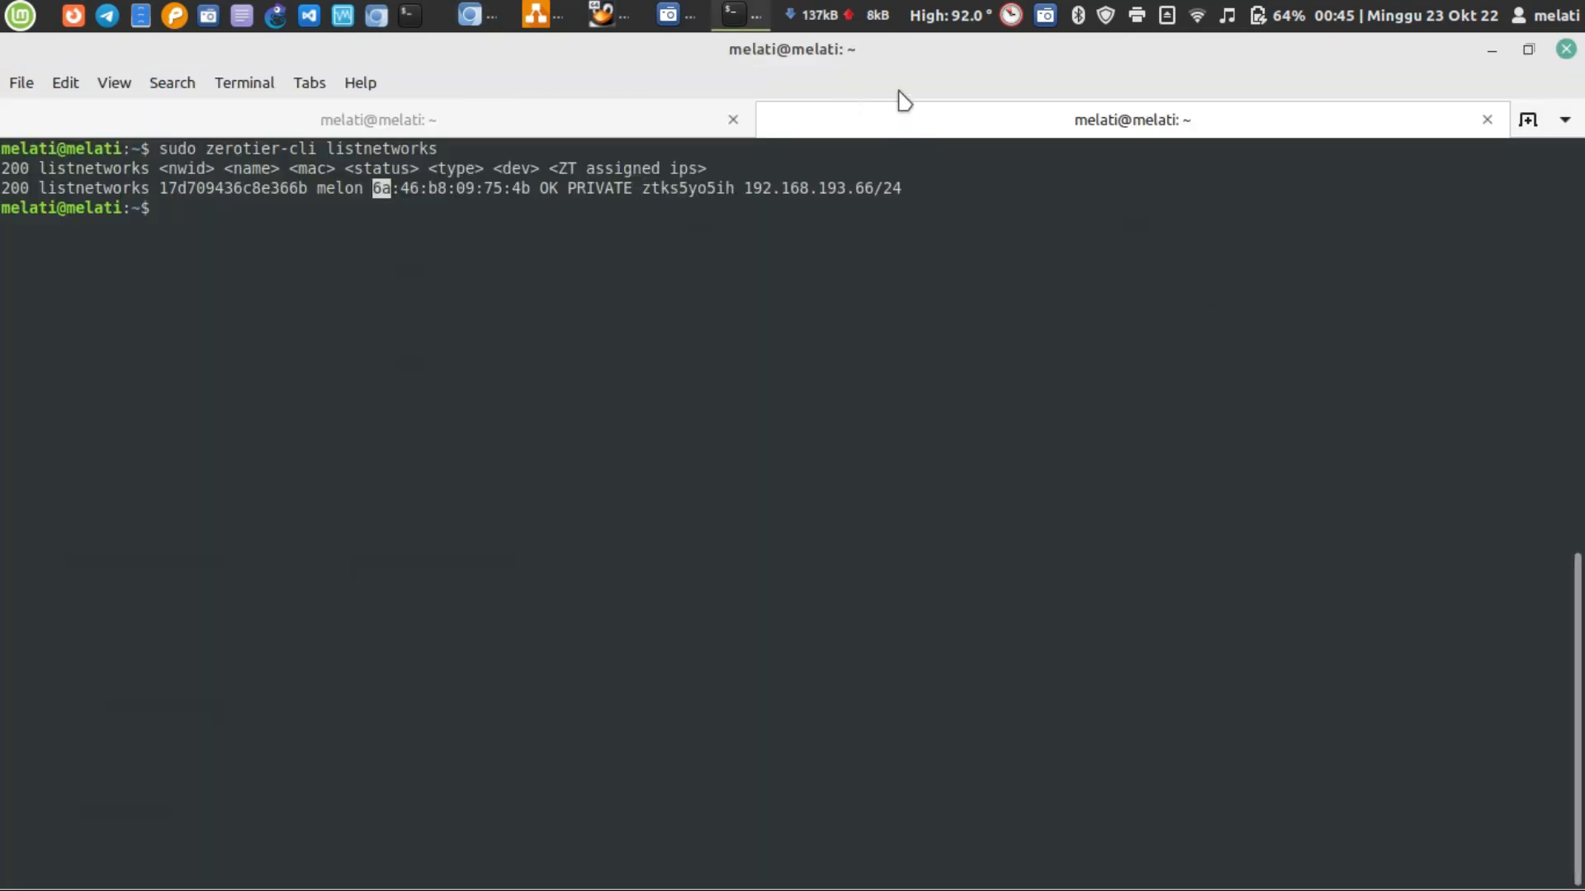
pyautogui.click(1491, 50)
pyautogui.click(606, 15)
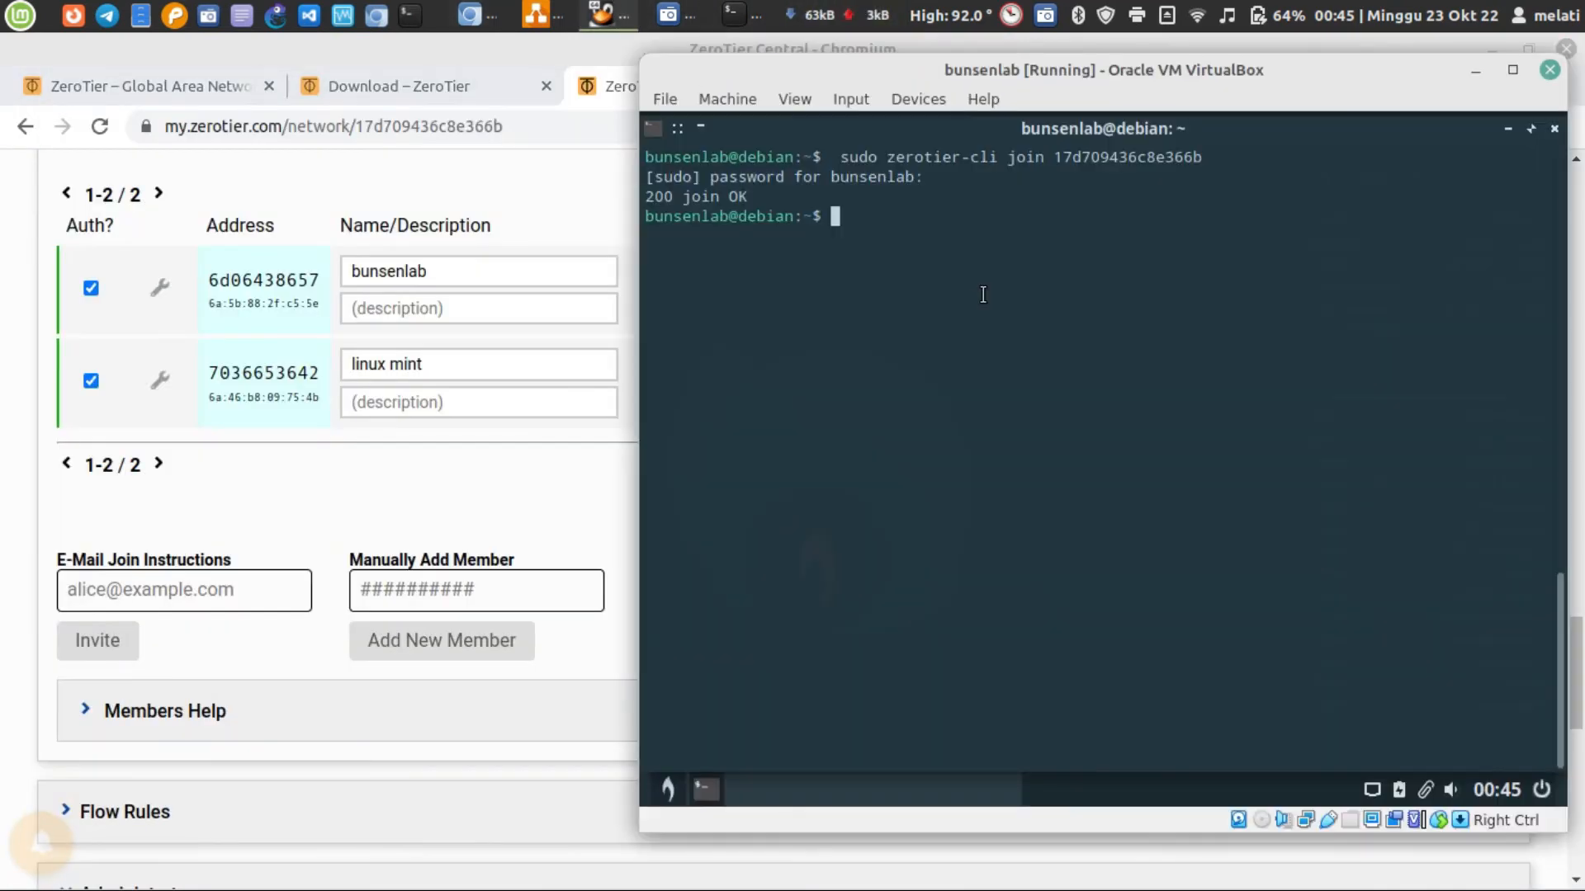
pyautogui.write('ip a')
pyautogui.press('Return')
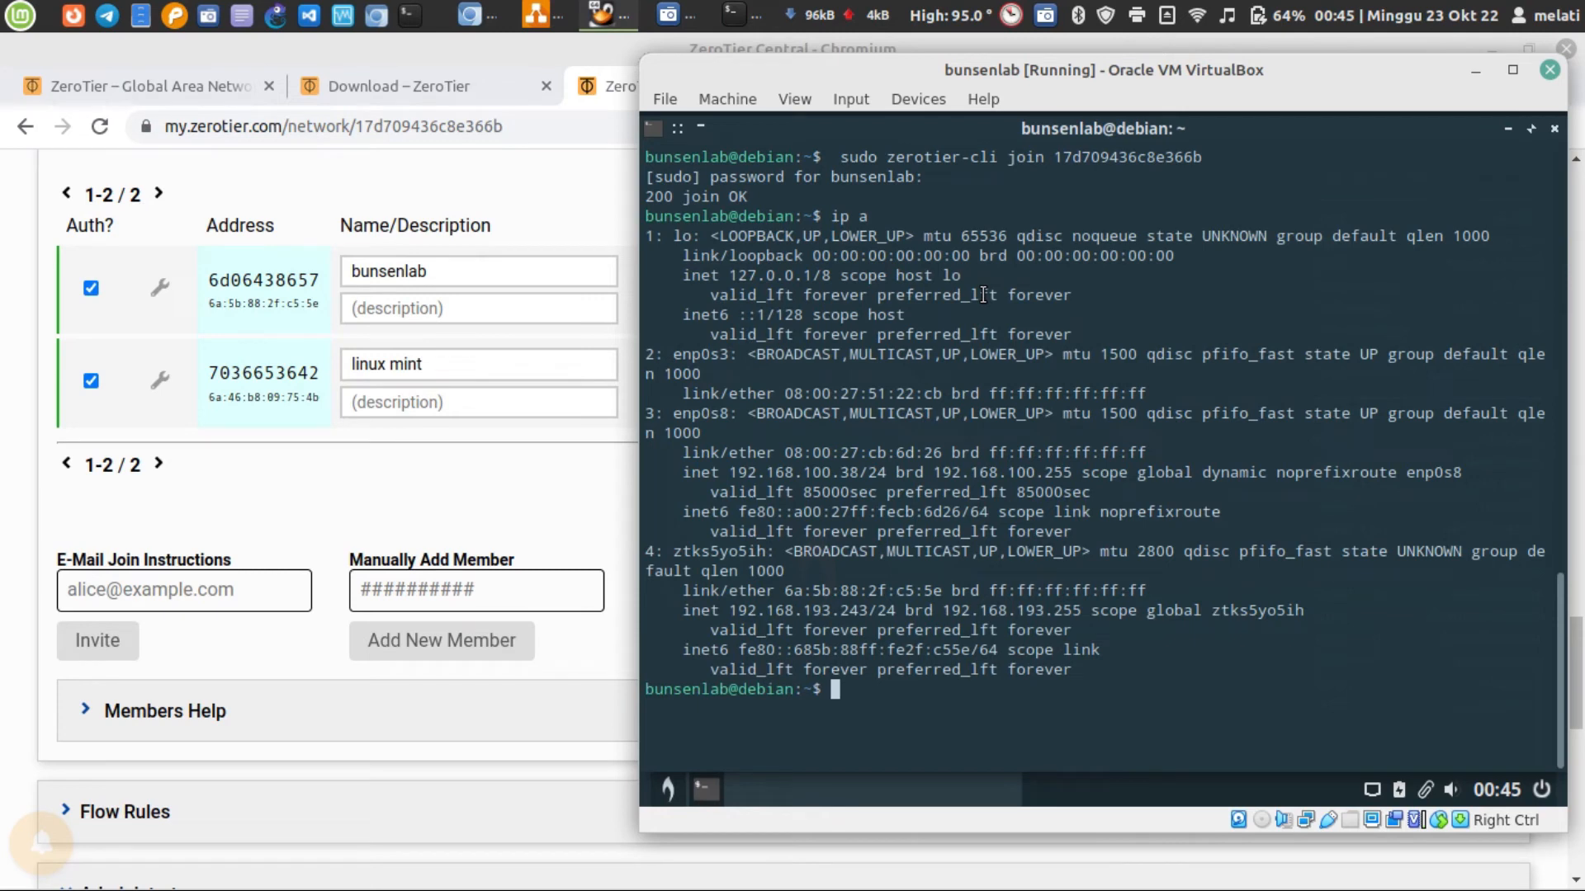
pyautogui.tripleClick(791, 613)
pyautogui.doubleClick(792, 613)
# Clear the virtual machine terminal, run sudo zerotier-cli listnetworks, and highlight the melon row in the output
pyautogui.hotkey('ctrl', 'l')
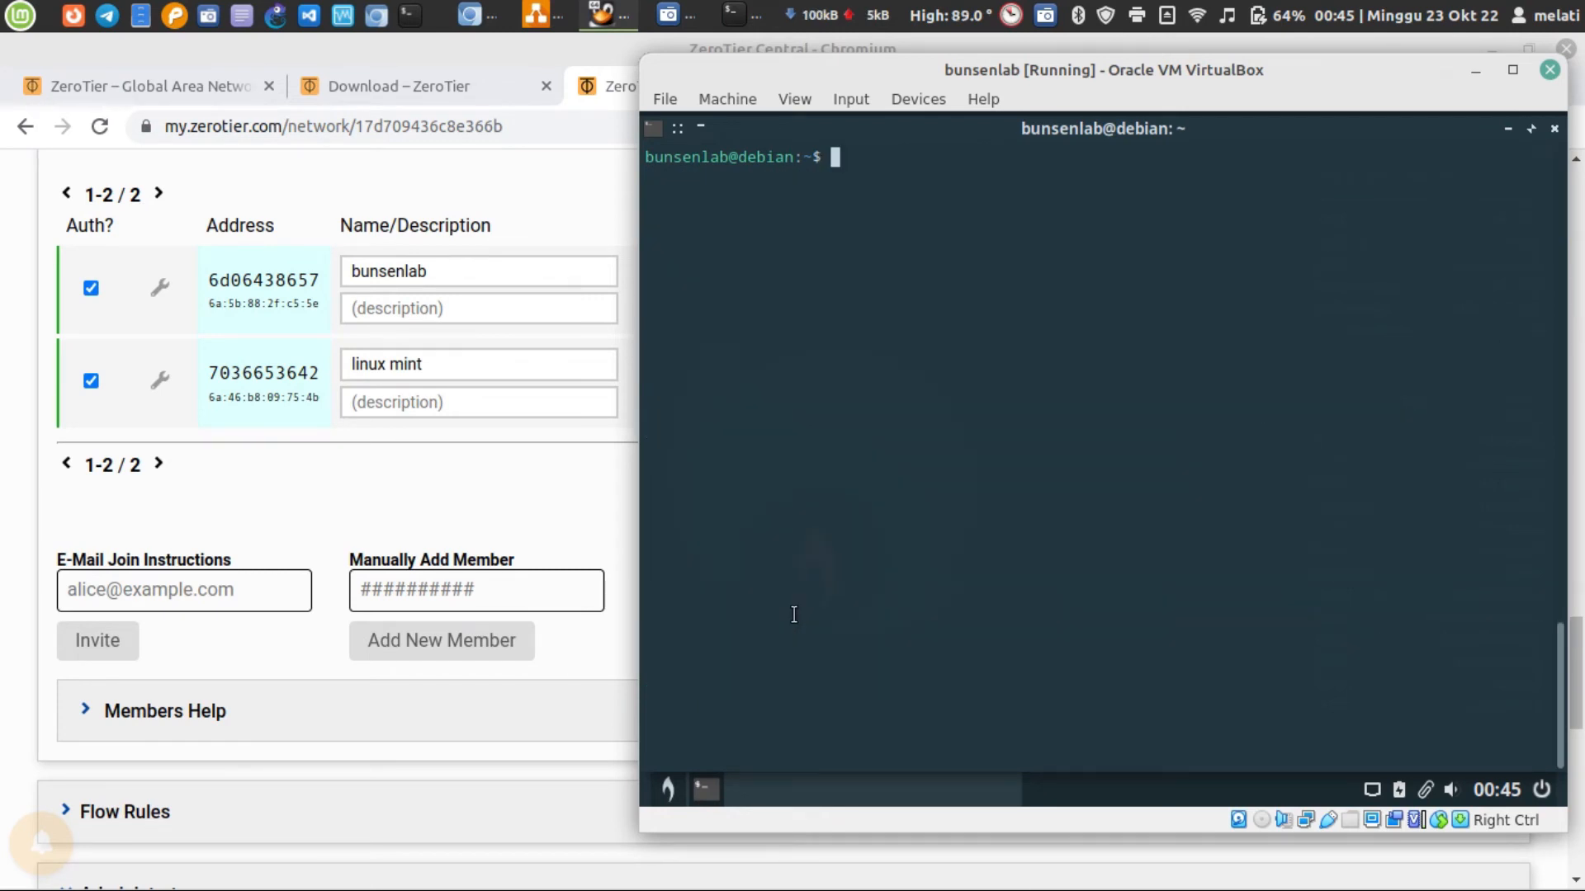
pyautogui.write('sudo zero')
pyautogui.press('Tab')
pyautogui.write('c')
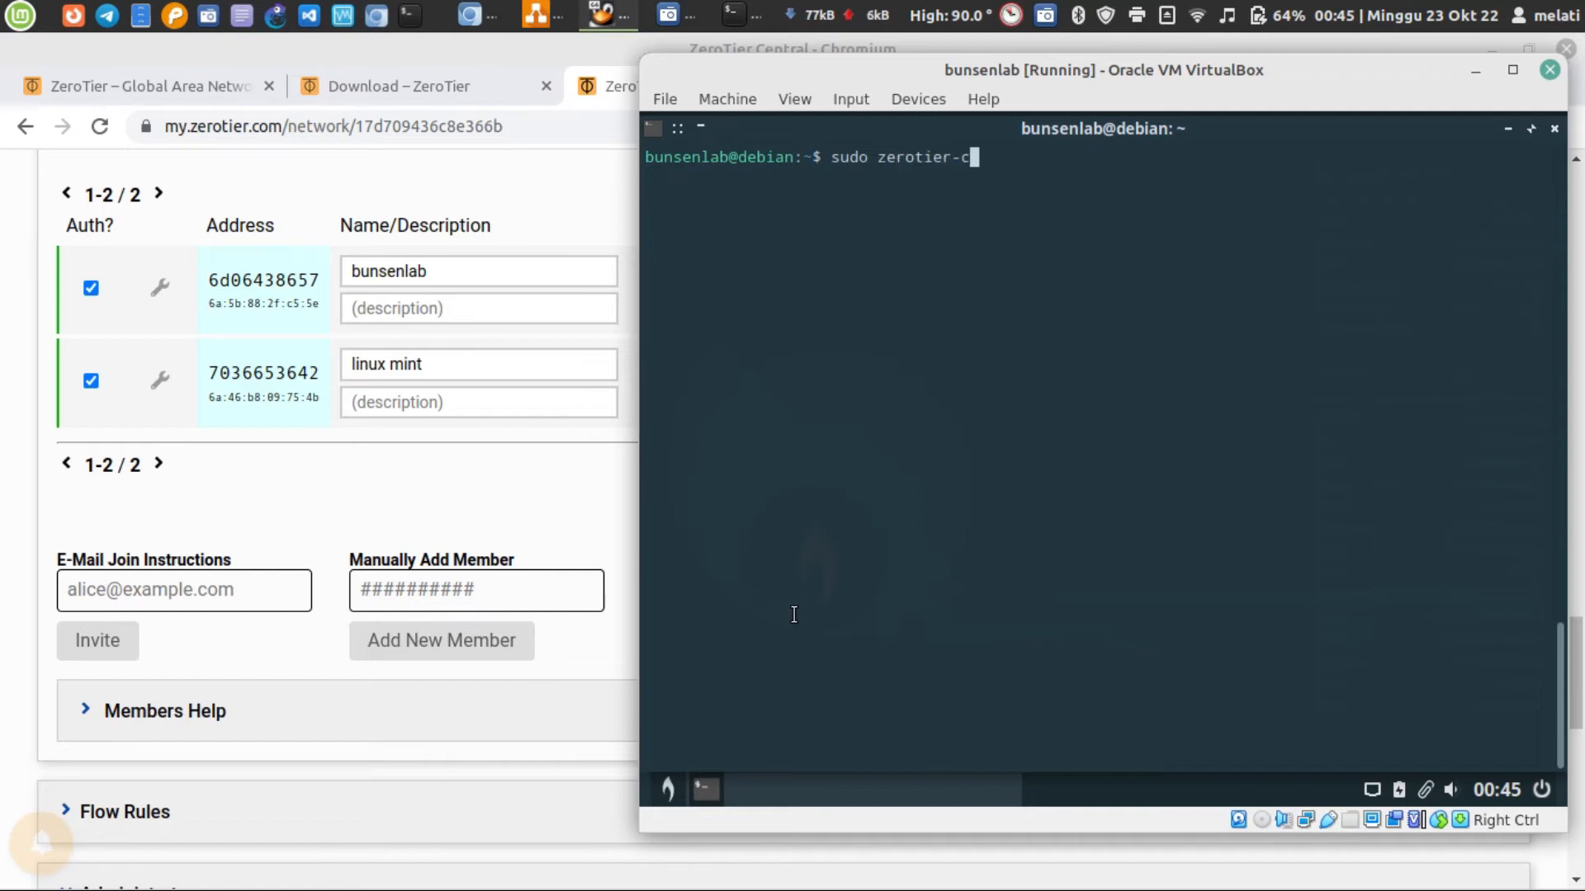
pyautogui.write('li listn')
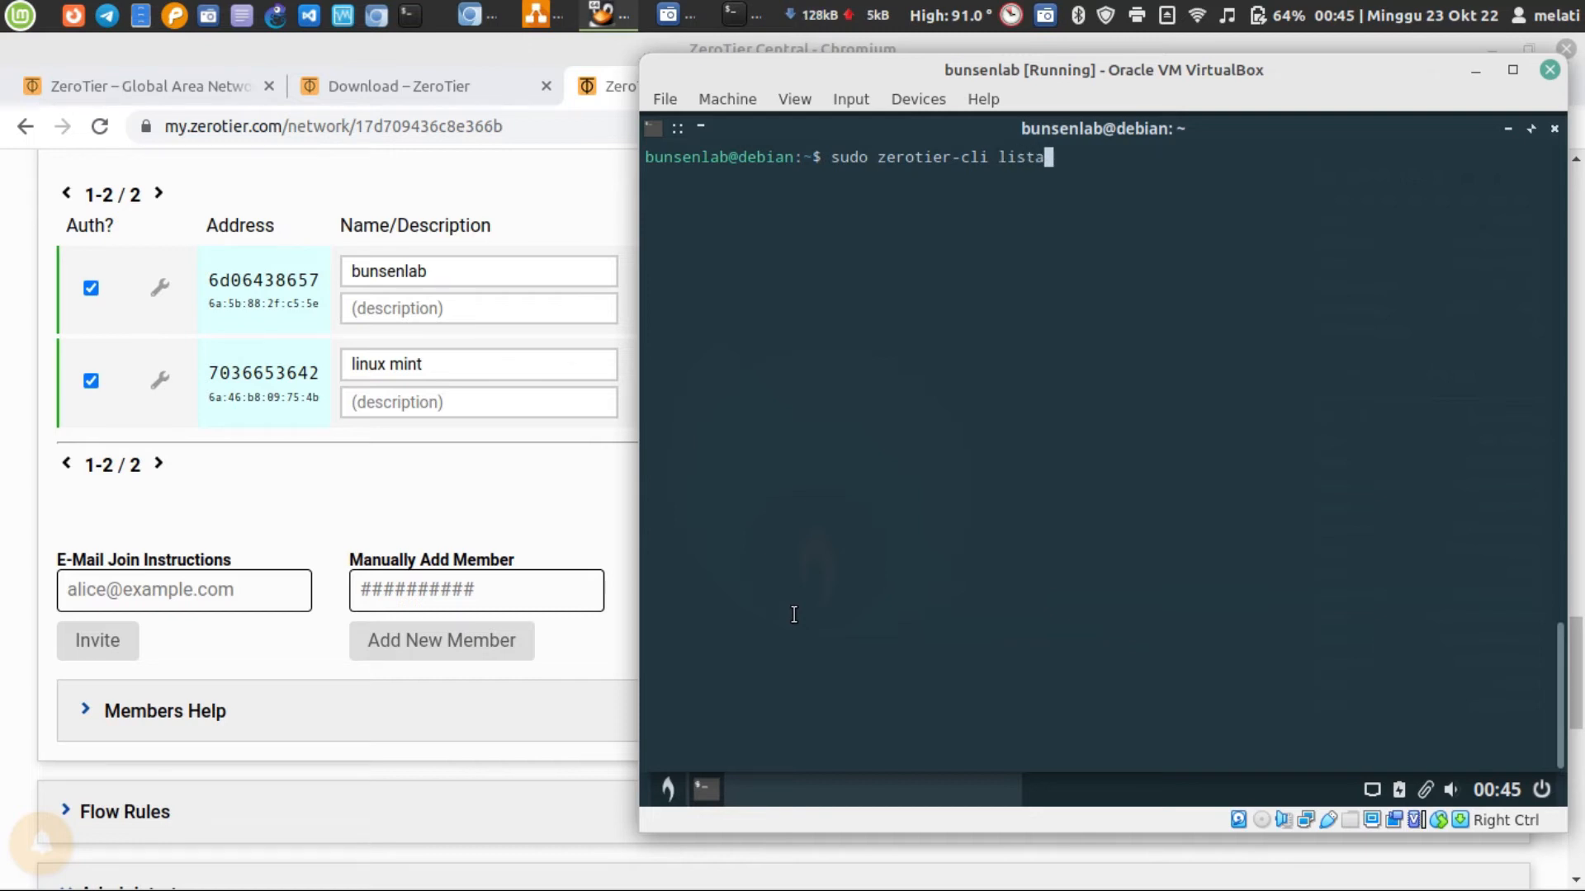
pyautogui.write('etworks')
pyautogui.press('Return')
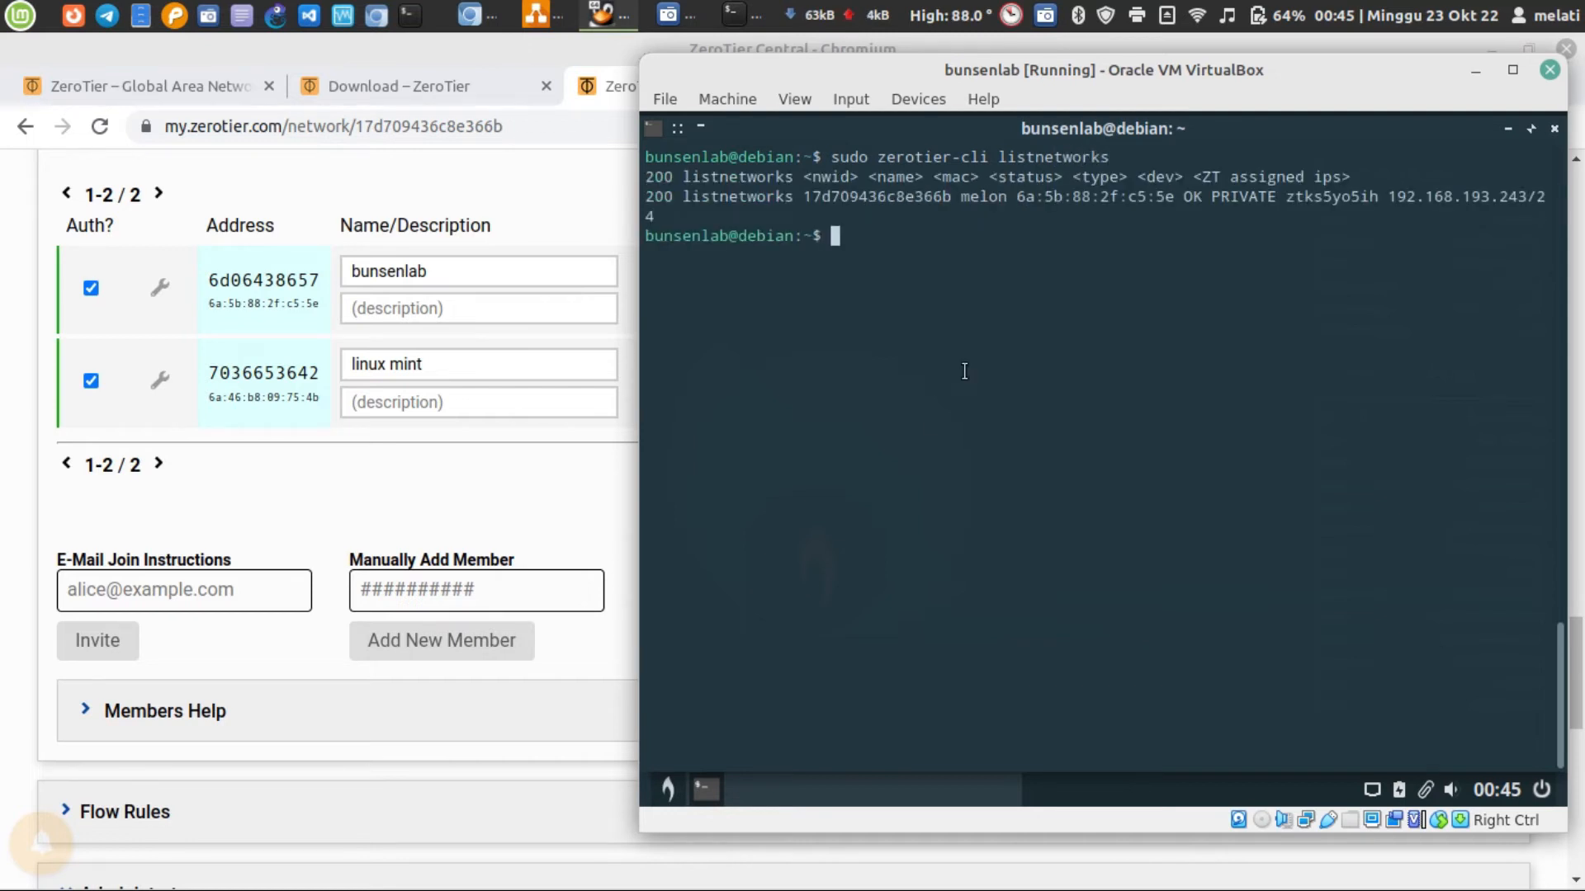
pyautogui.tripleClick(1209, 198)
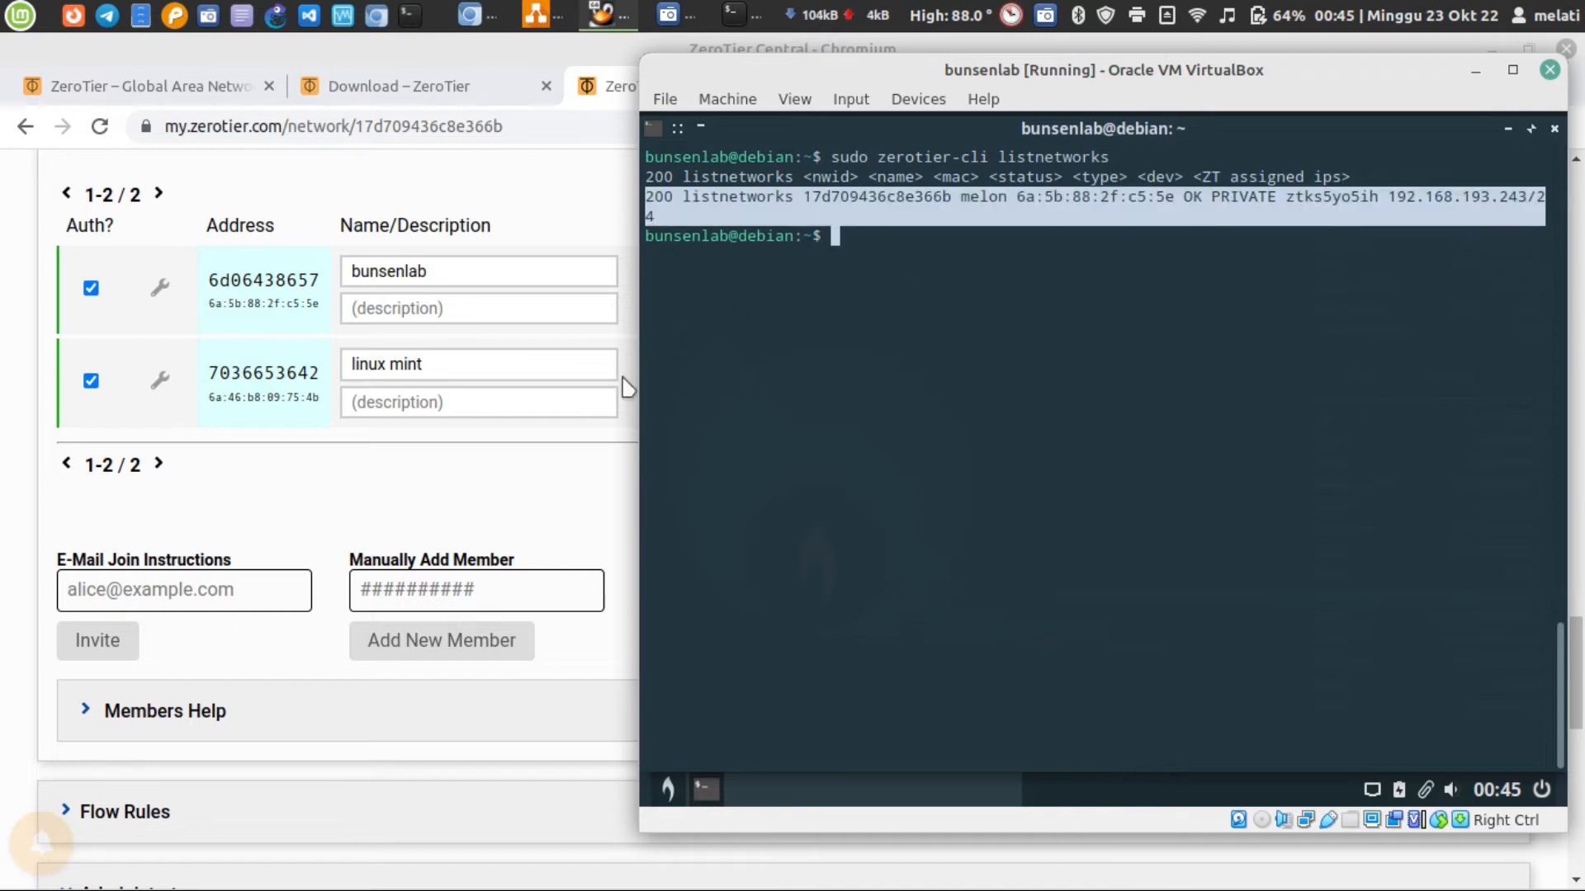
# Switch to Chromium, reload the melon network page, and recheck whether the bunsenlab member is online
pyautogui.click(536, 462)
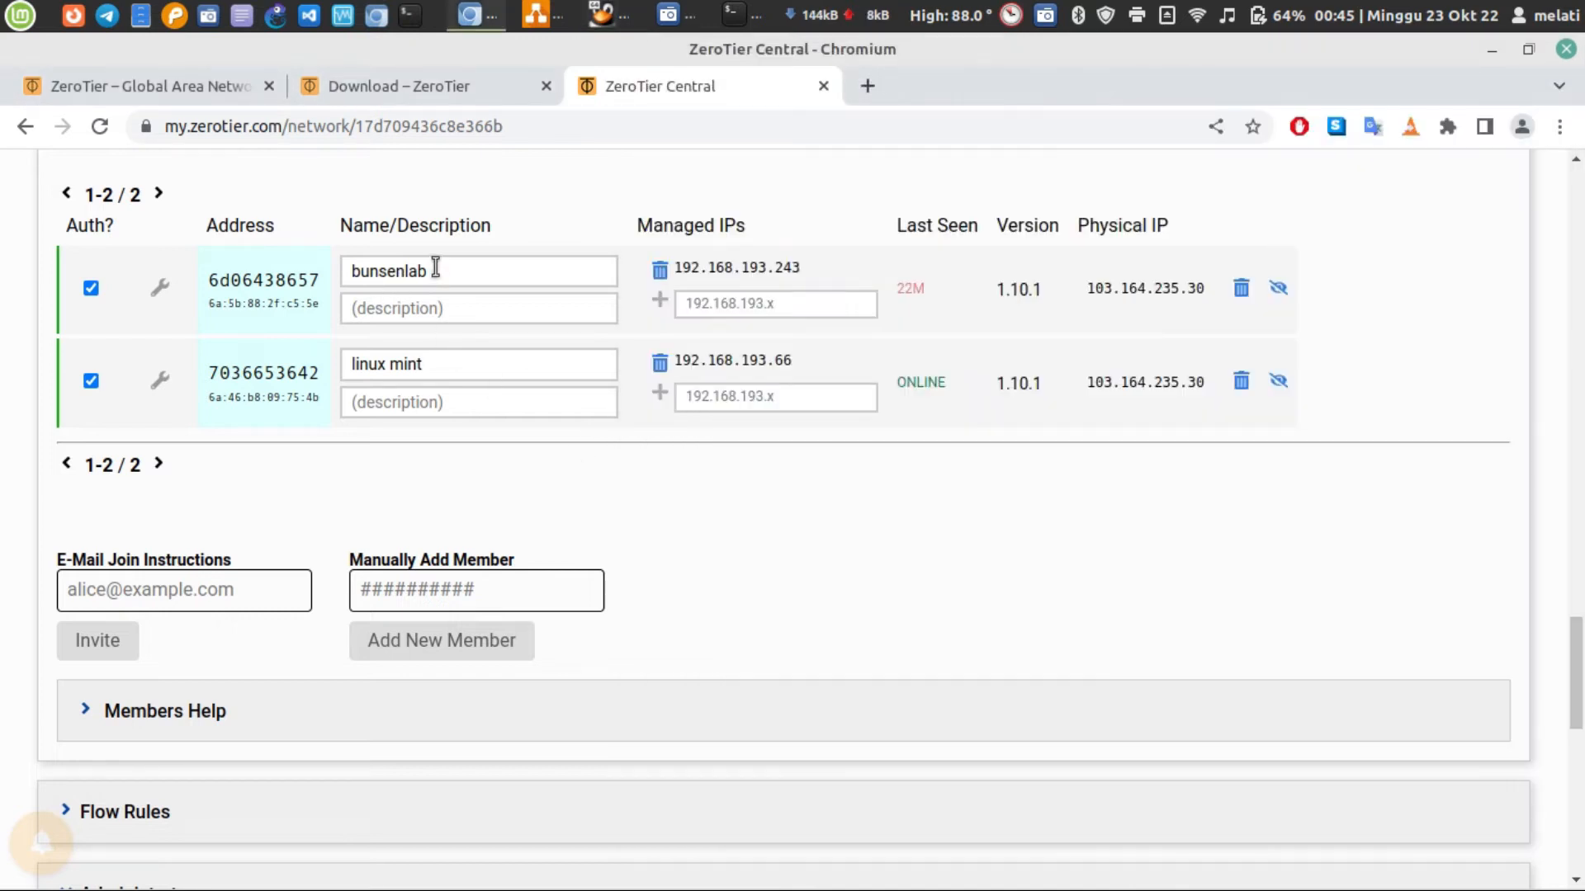
pyautogui.click(99, 127)
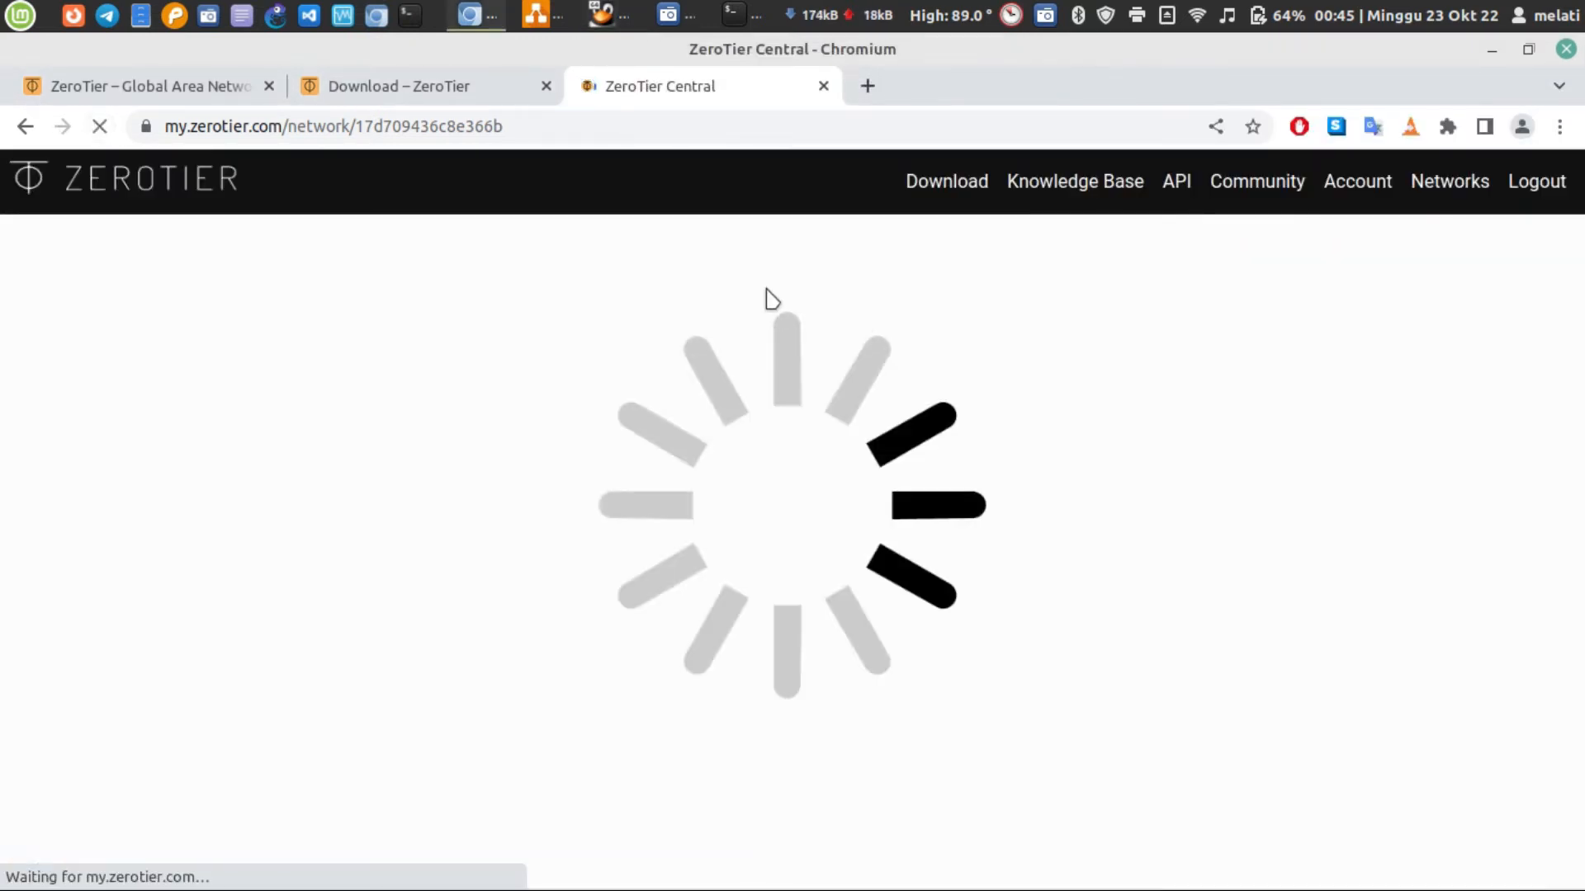
pyautogui.scroll(-15, 772, 299)
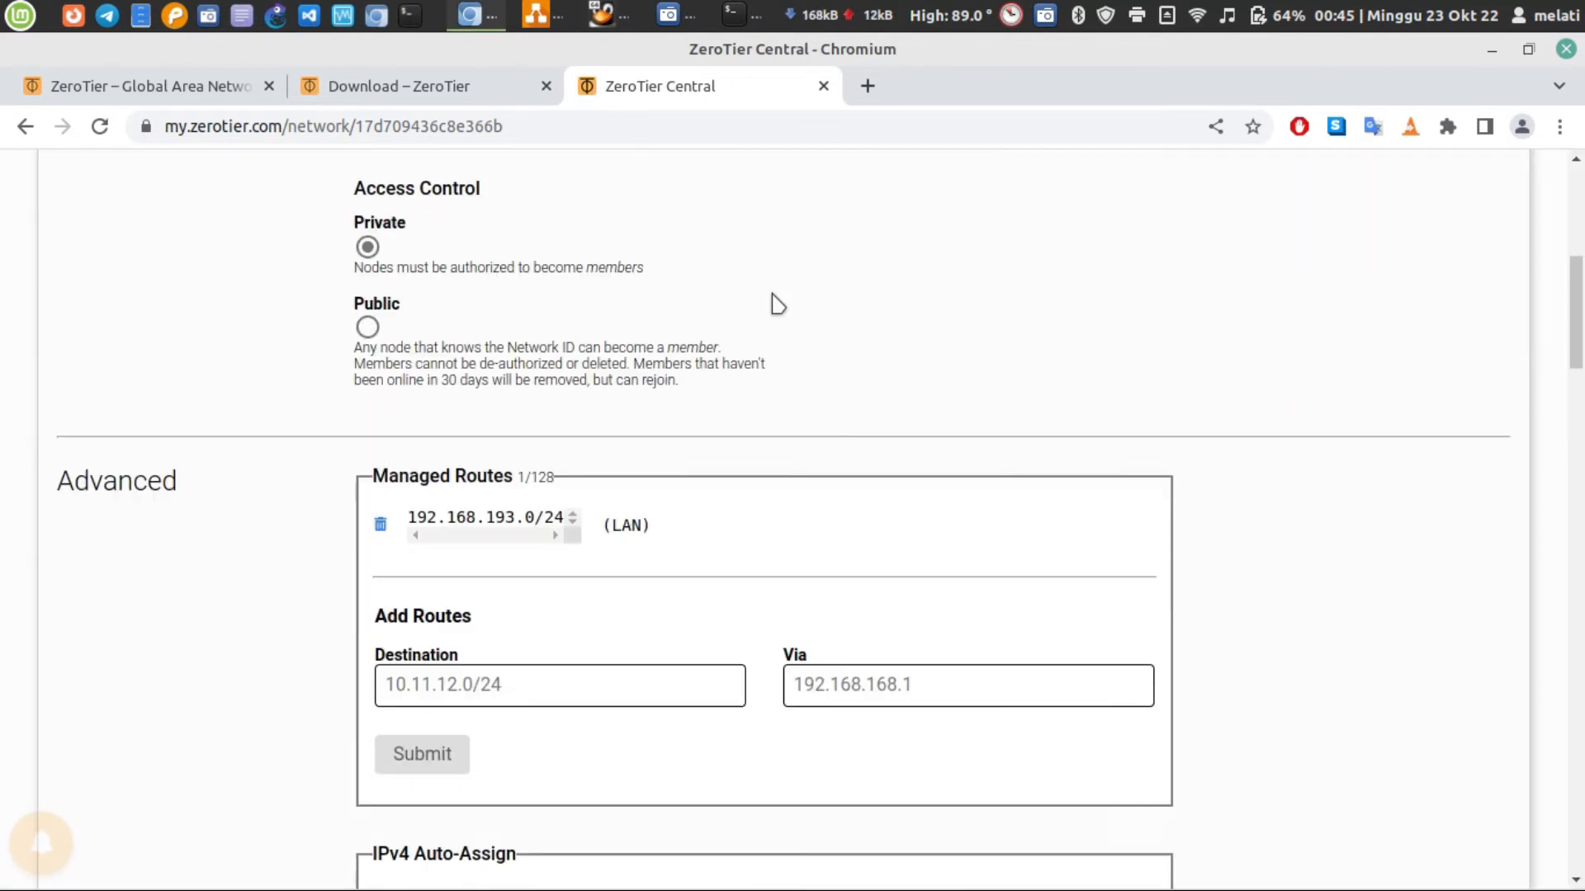
pyautogui.scroll(-12, 780, 305)
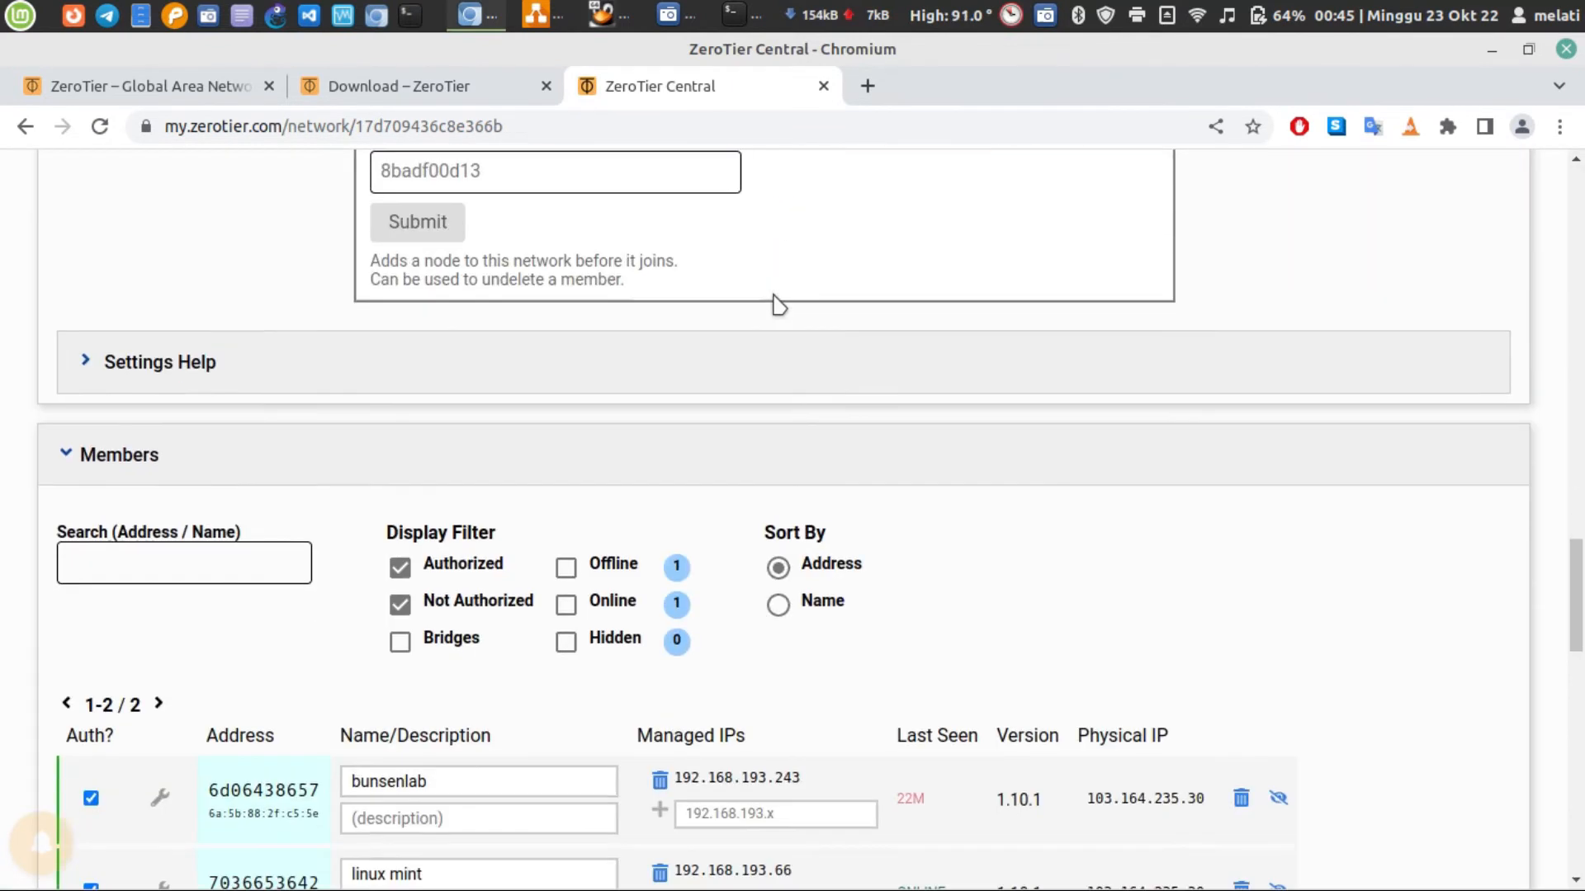
pyautogui.scroll(-1, 777, 301)
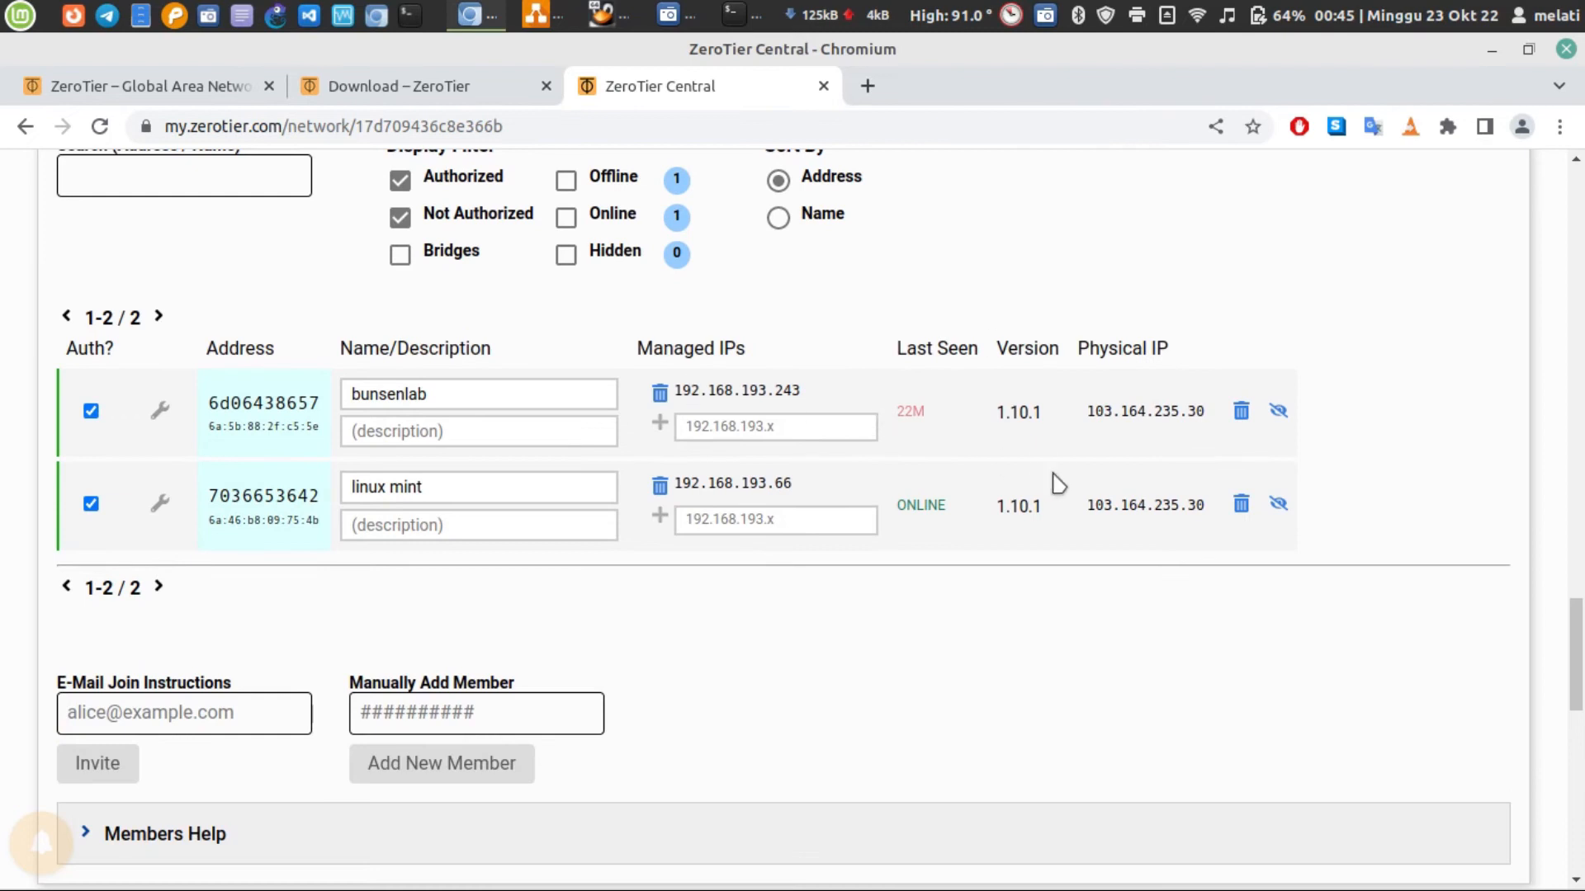
# Delete the bunsenlab member from the melon network and confirm the deletion
pyautogui.click(1241, 412)
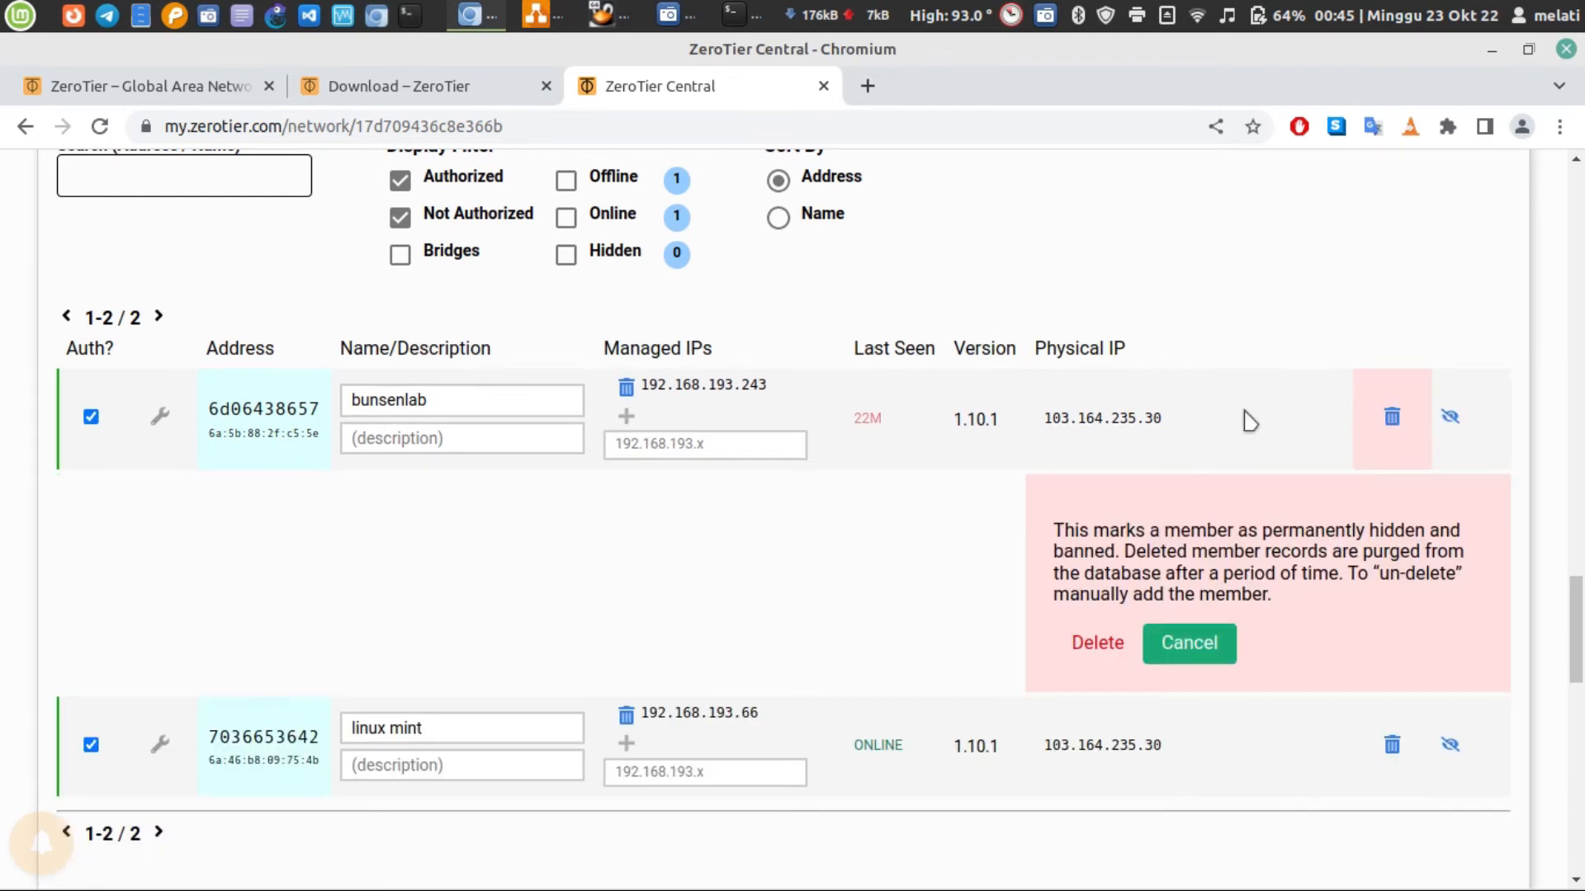
pyautogui.click(1127, 644)
pyautogui.scroll(1, 752, 609)
pyautogui.scroll(3, 752, 608)
pyautogui.scroll(-3, 746, 609)
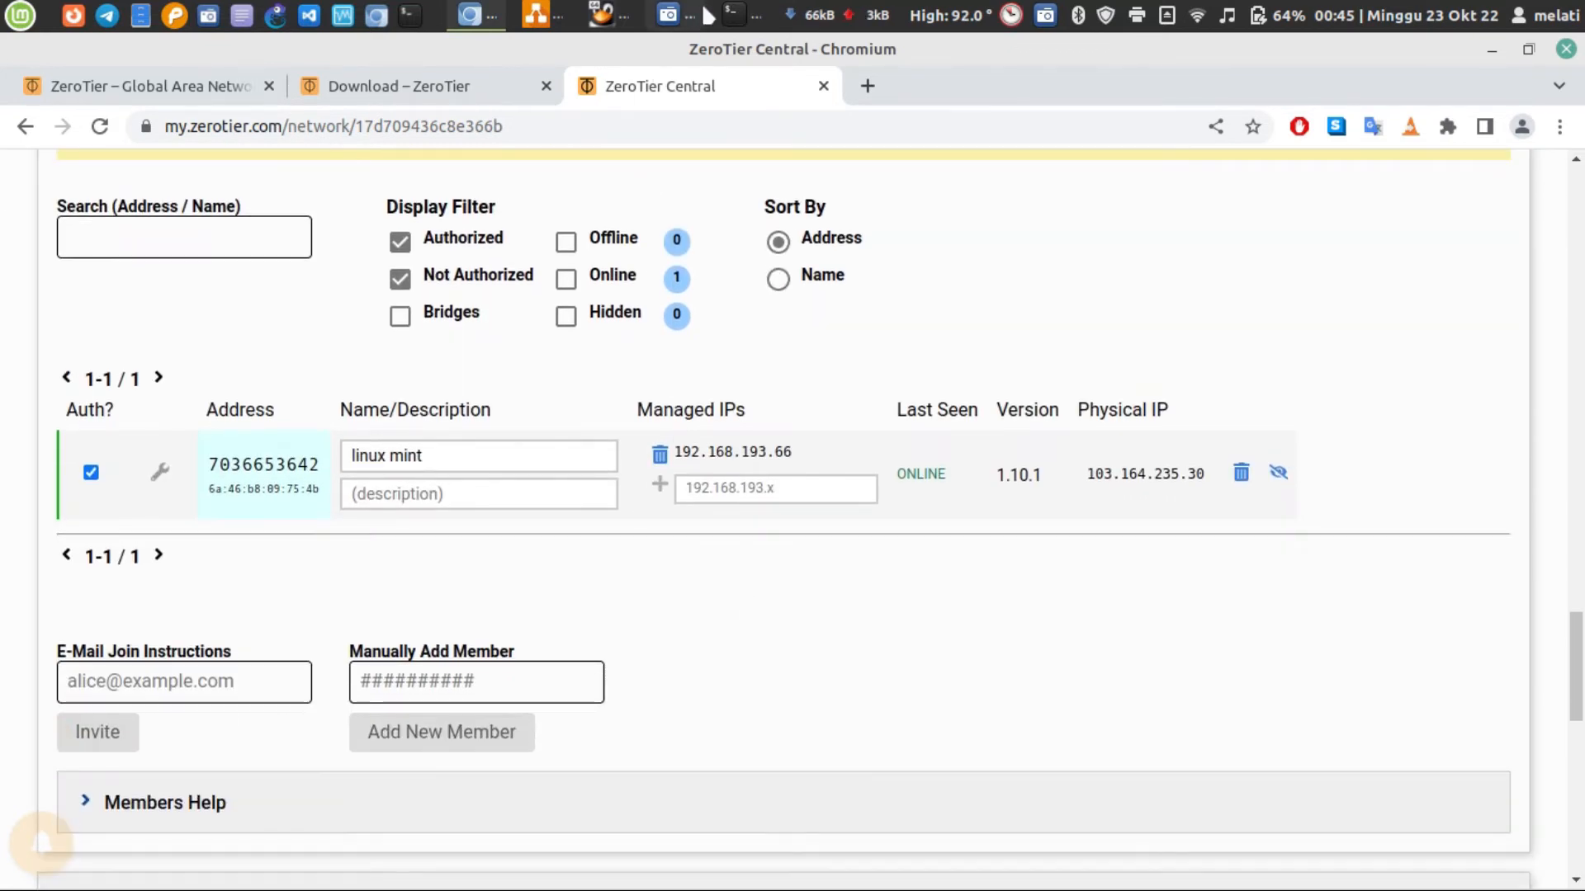
# Switch to the bunsenlab virtual machine and rerun sudo zerotier-cli listnetworks
pyautogui.click(733, 15)
pyautogui.click(739, 14)
pyautogui.click(615, 15)
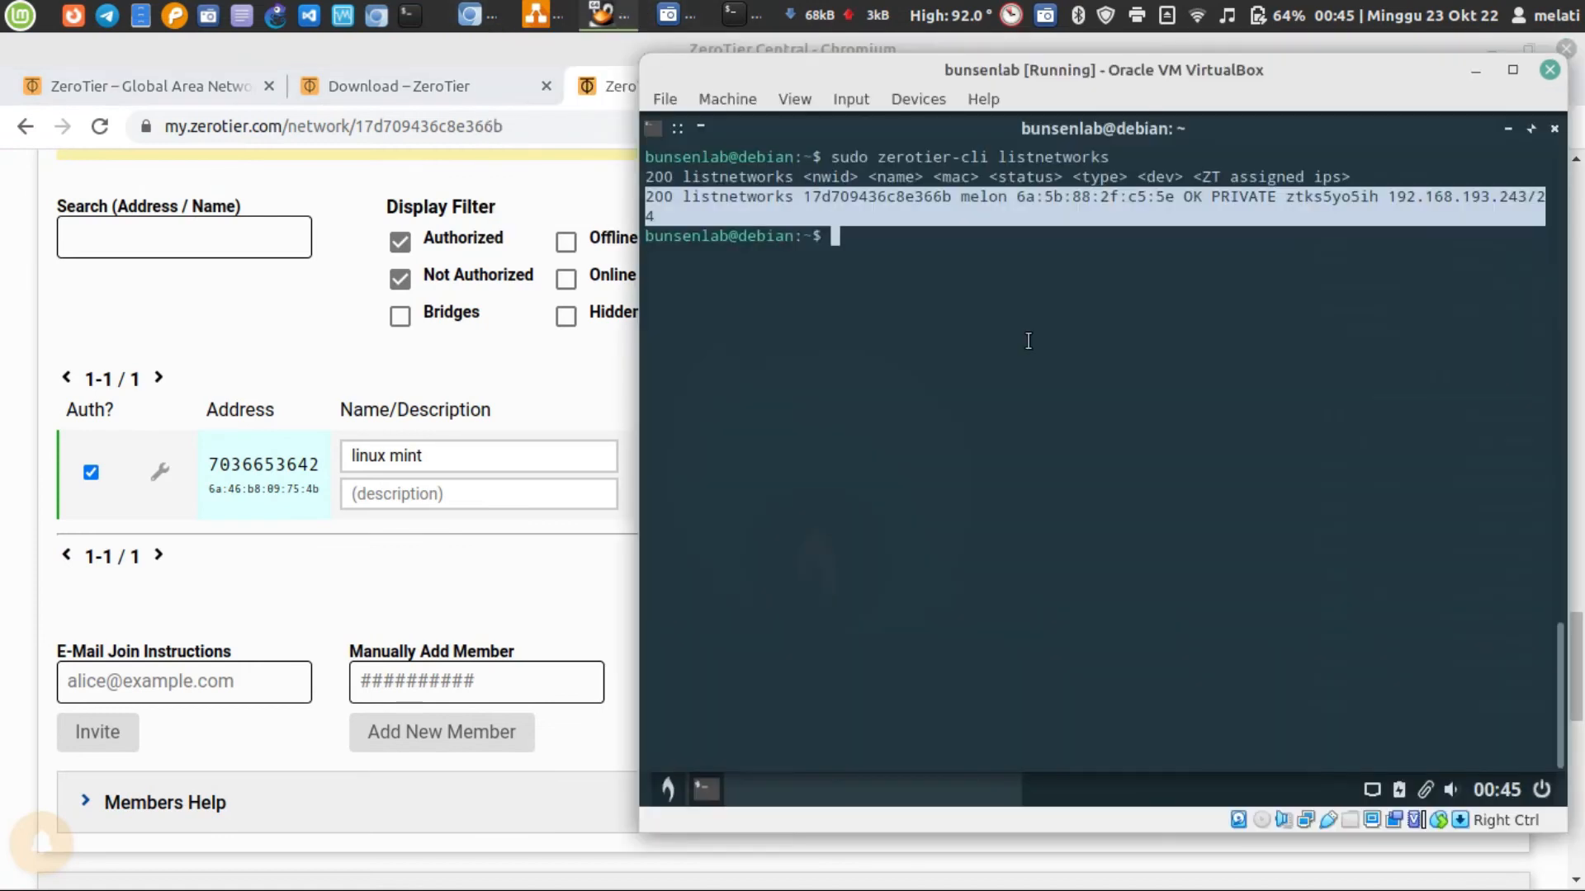
pyautogui.press('Up')
pyautogui.press('Return')
pyautogui.press('Up')
pyautogui.press('Down')
pyautogui.write('history')
pyautogui.press('Up')
pyautogui.press('Up')
pyautogui.press('Down')
pyautogui.press('Down')
pyautogui.press('Down')
pyautogui.press('Down')
pyautogui.press('Up')
pyautogui.press('Up')
pyautogui.press('Up')
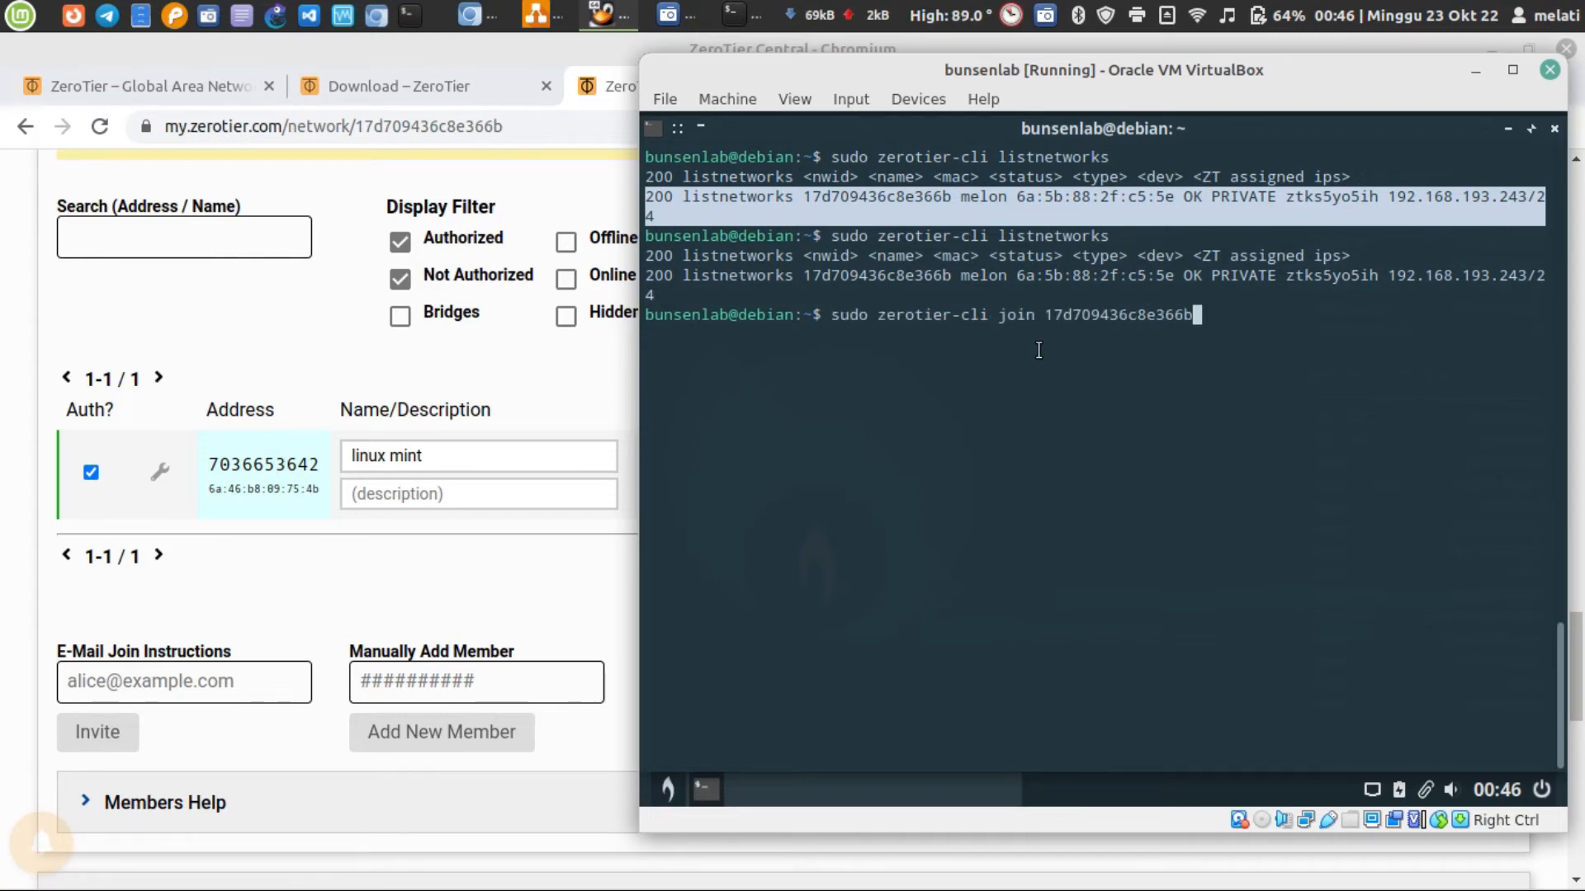
pyautogui.press('Return')
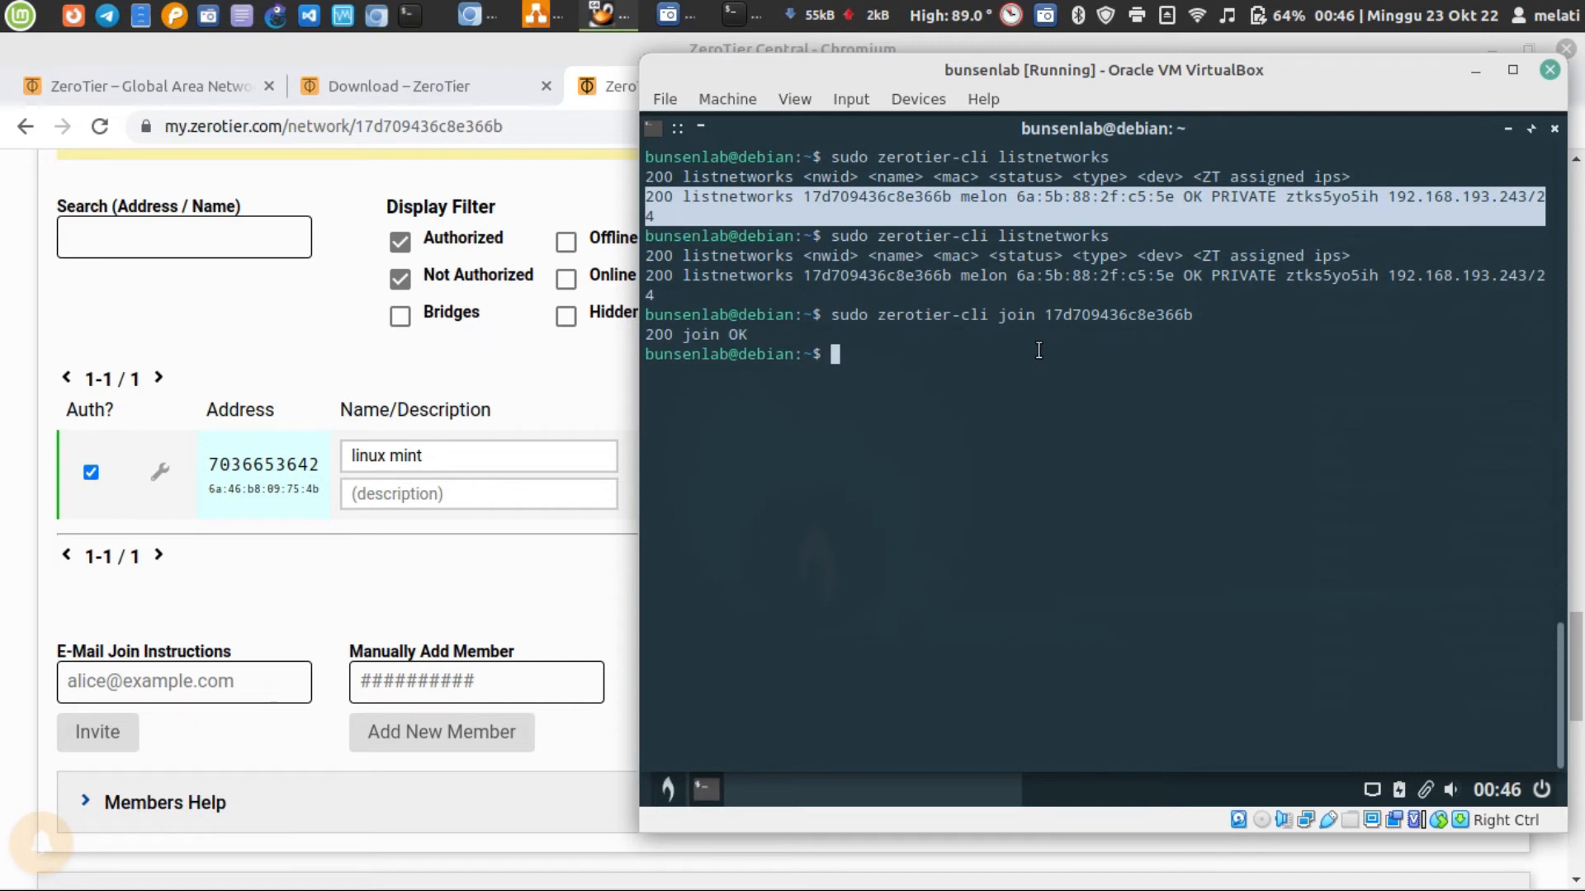
# Switch to Chromium, reload the melon network page, and look for the rejoined virtual machine in the Members list
pyautogui.click(532, 588)
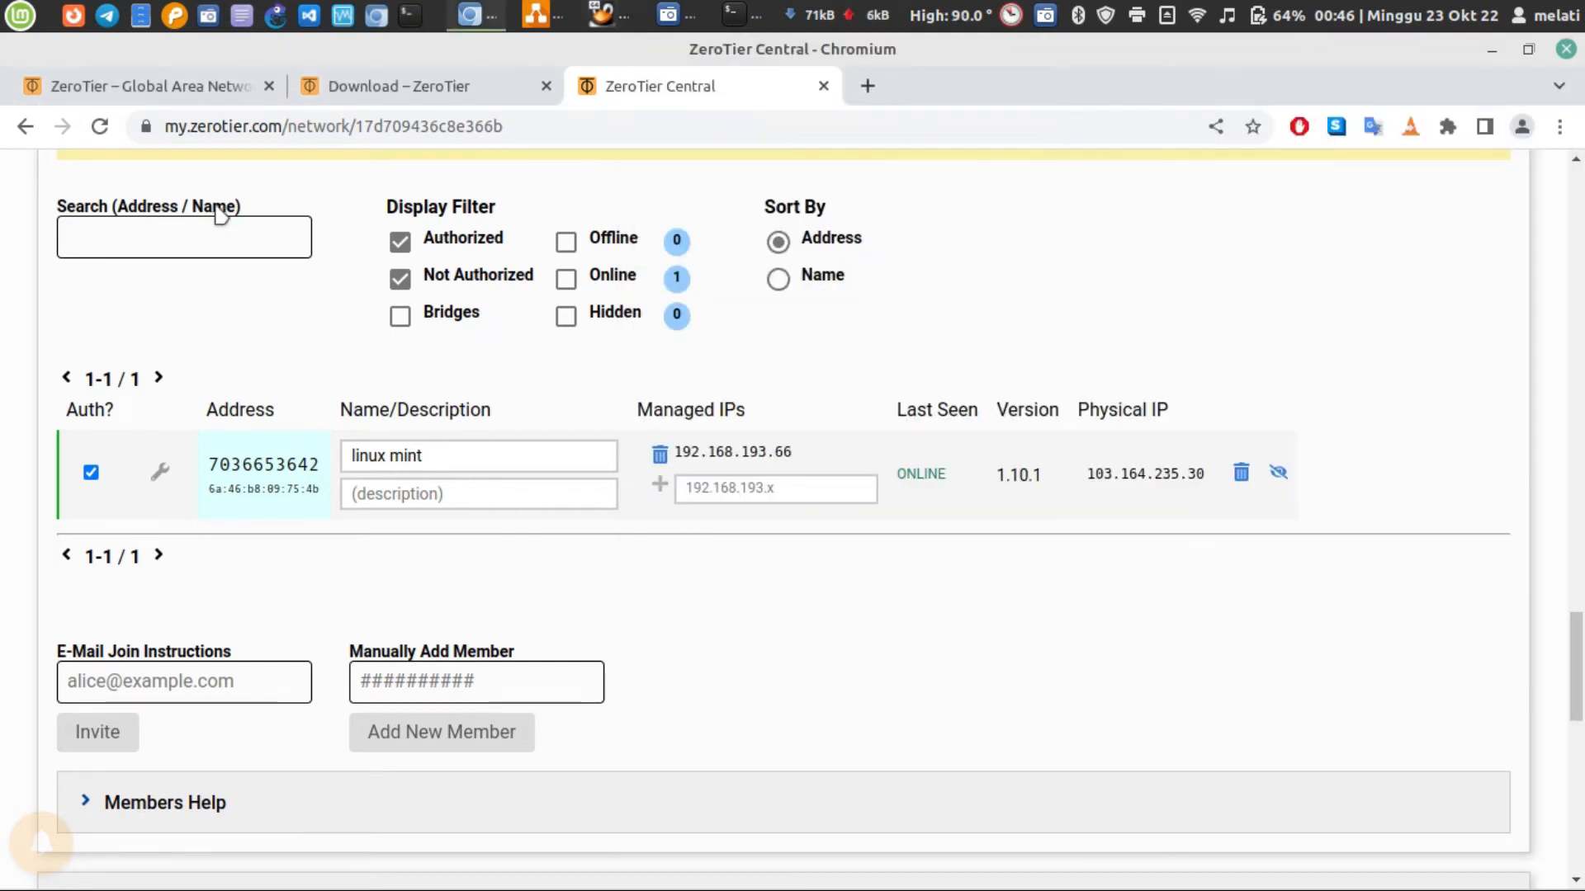
pyautogui.click(99, 127)
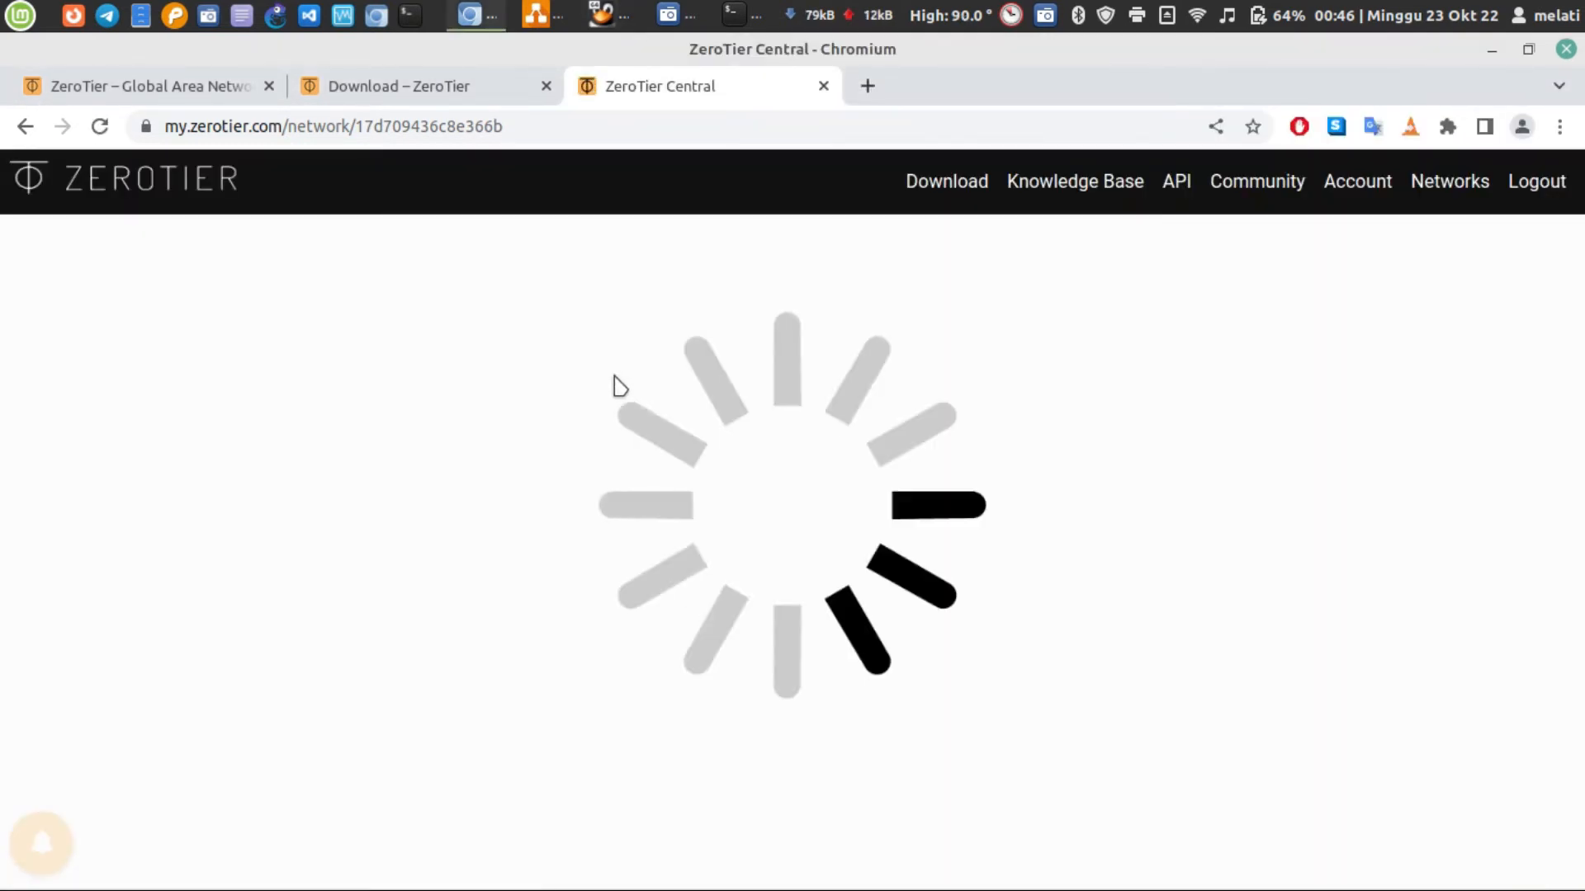
pyautogui.scroll(-10, 614, 377)
pyautogui.scroll(-20, 619, 385)
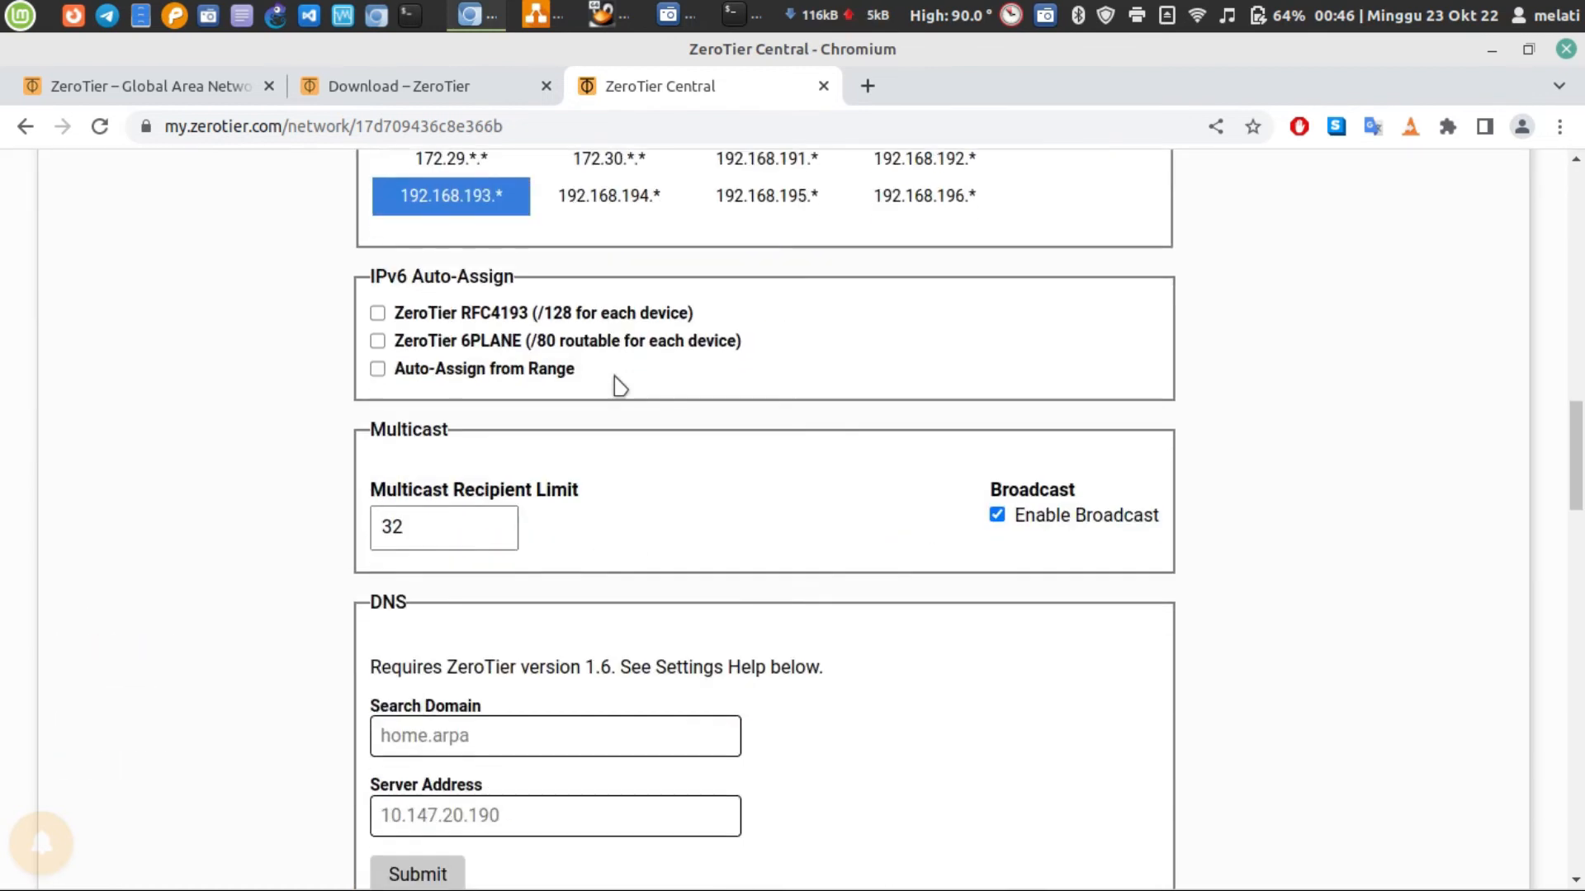
pyautogui.scroll(-5, 620, 386)
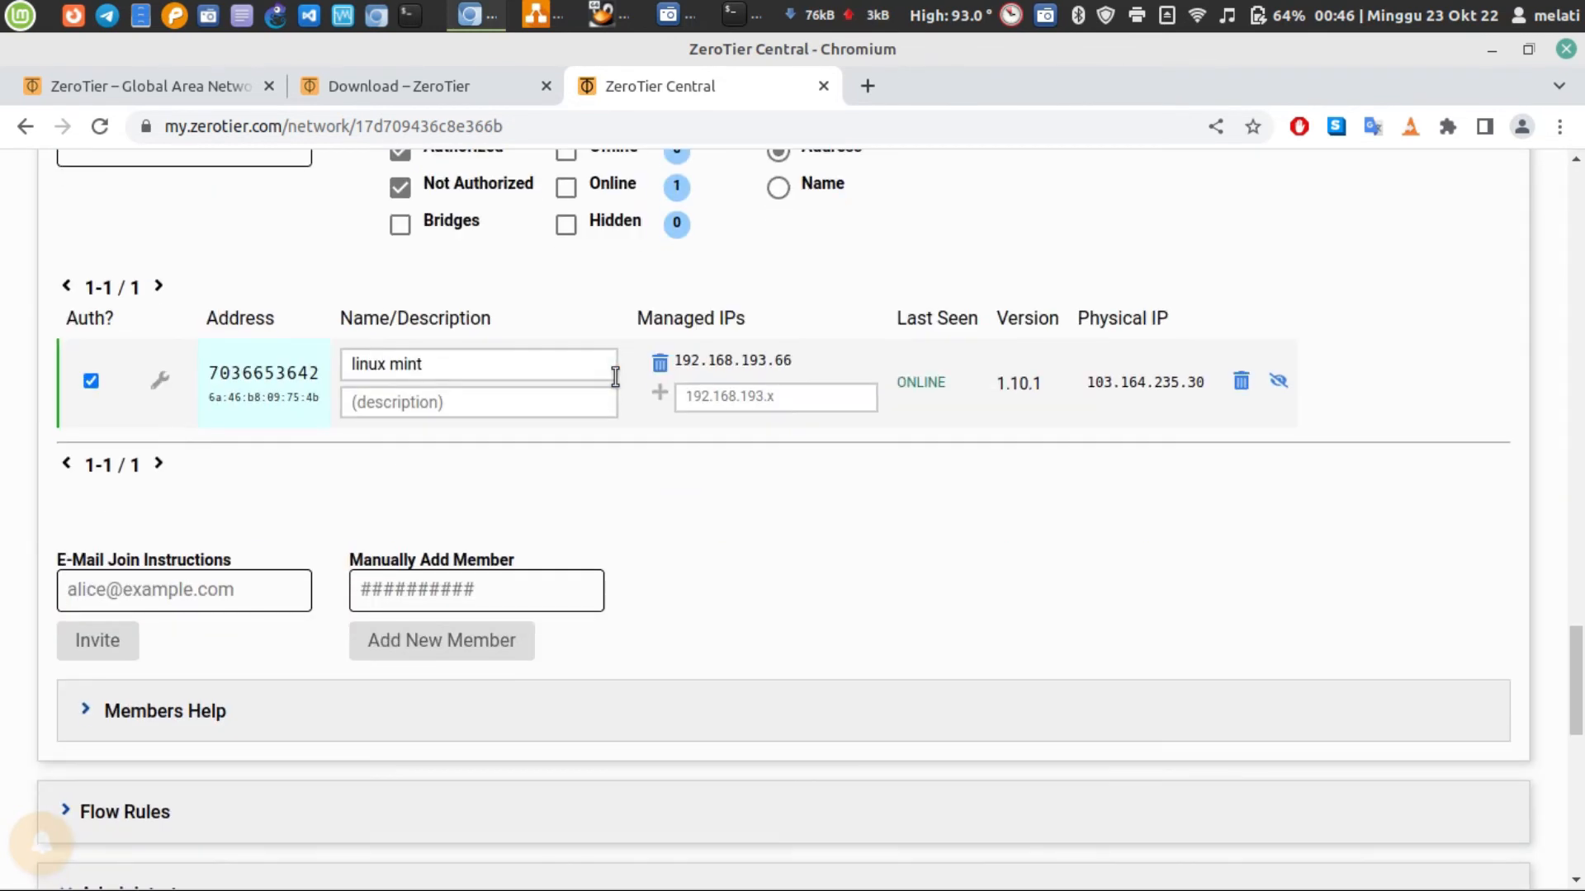
pyautogui.click(741, 12)
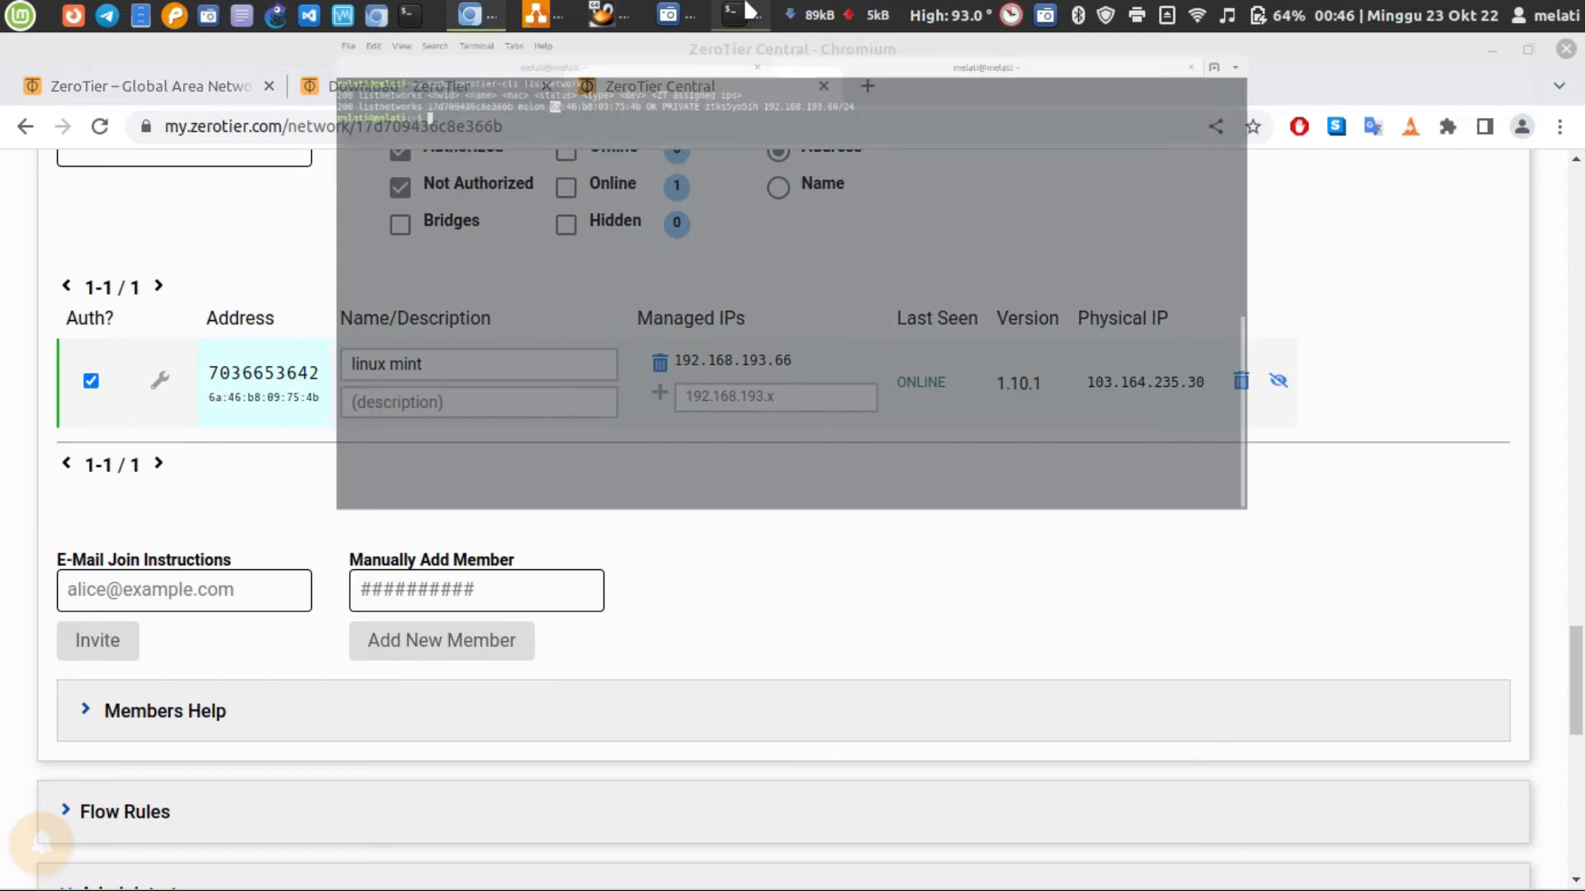
pyautogui.click(747, 10)
pyautogui.click(747, 10)
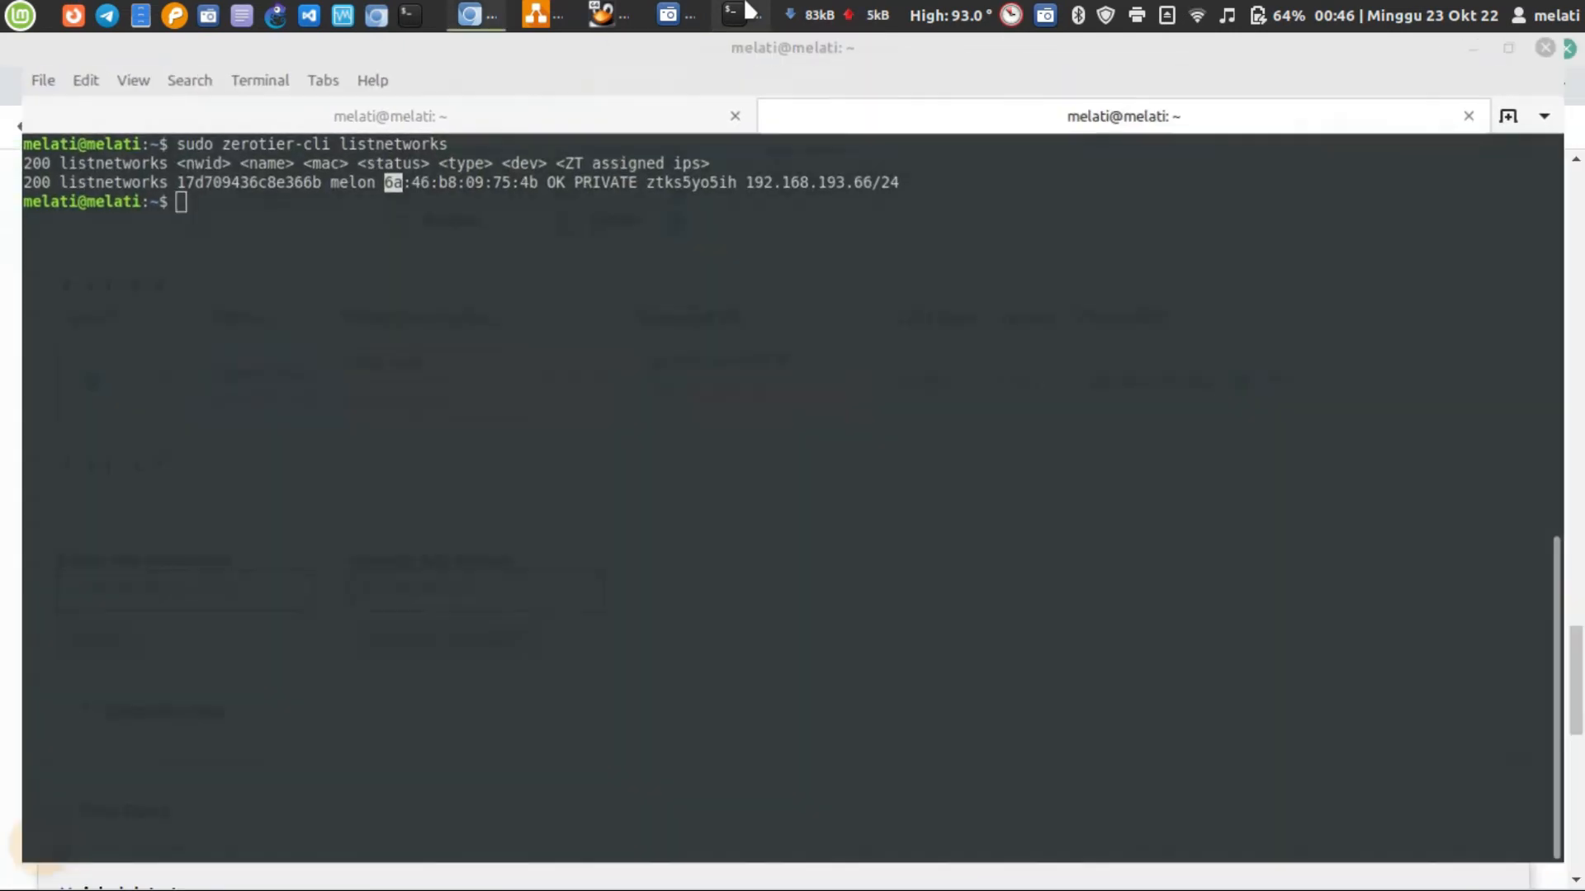
pyautogui.click(747, 10)
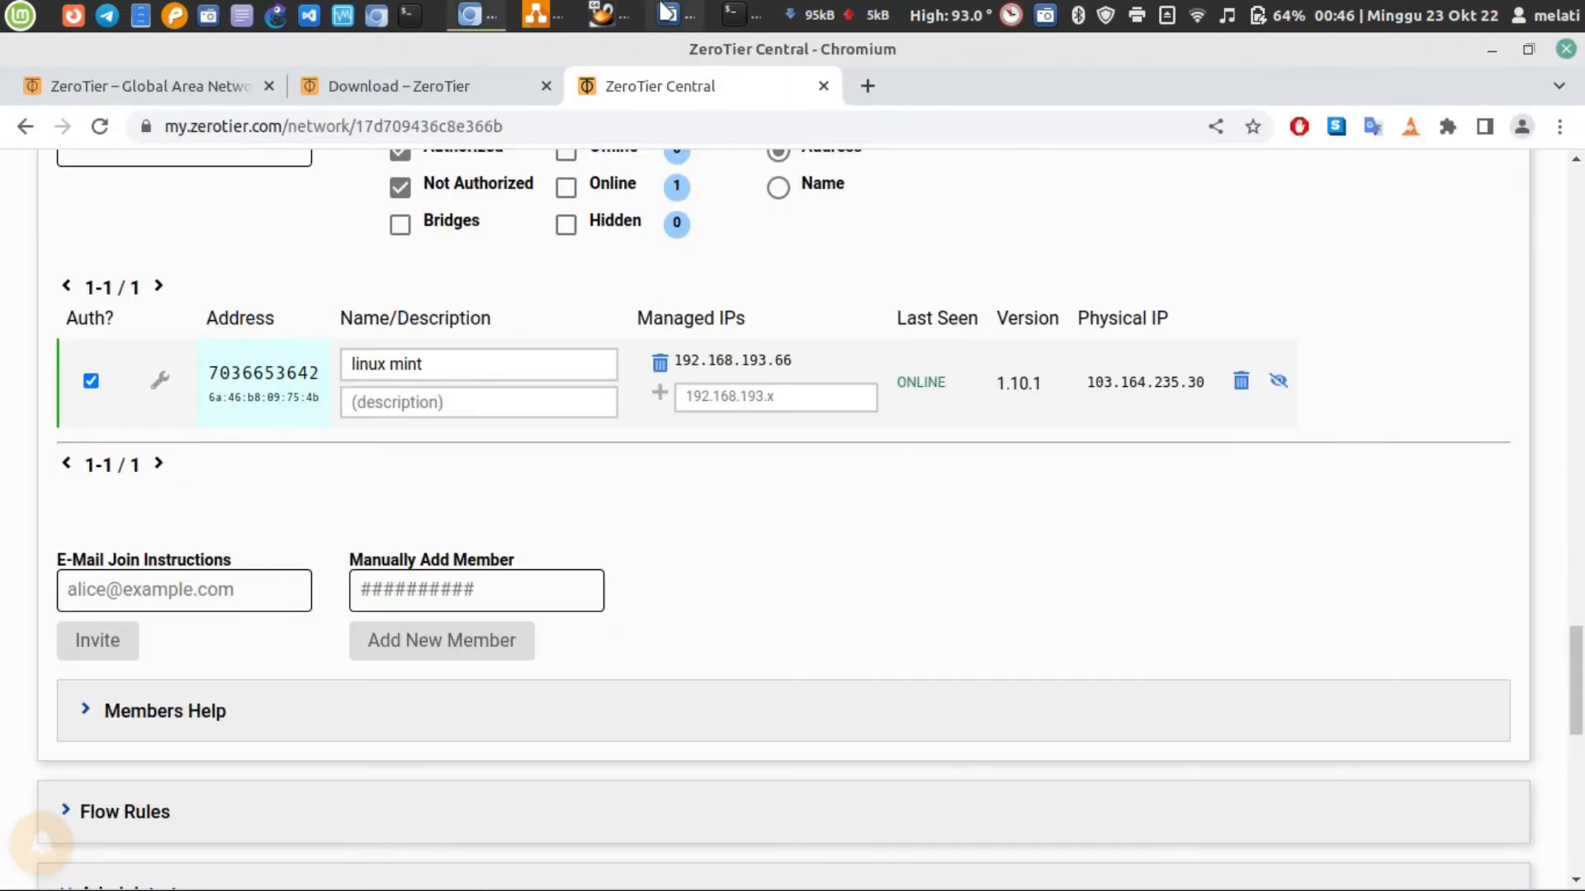
pyautogui.click(761, 14)
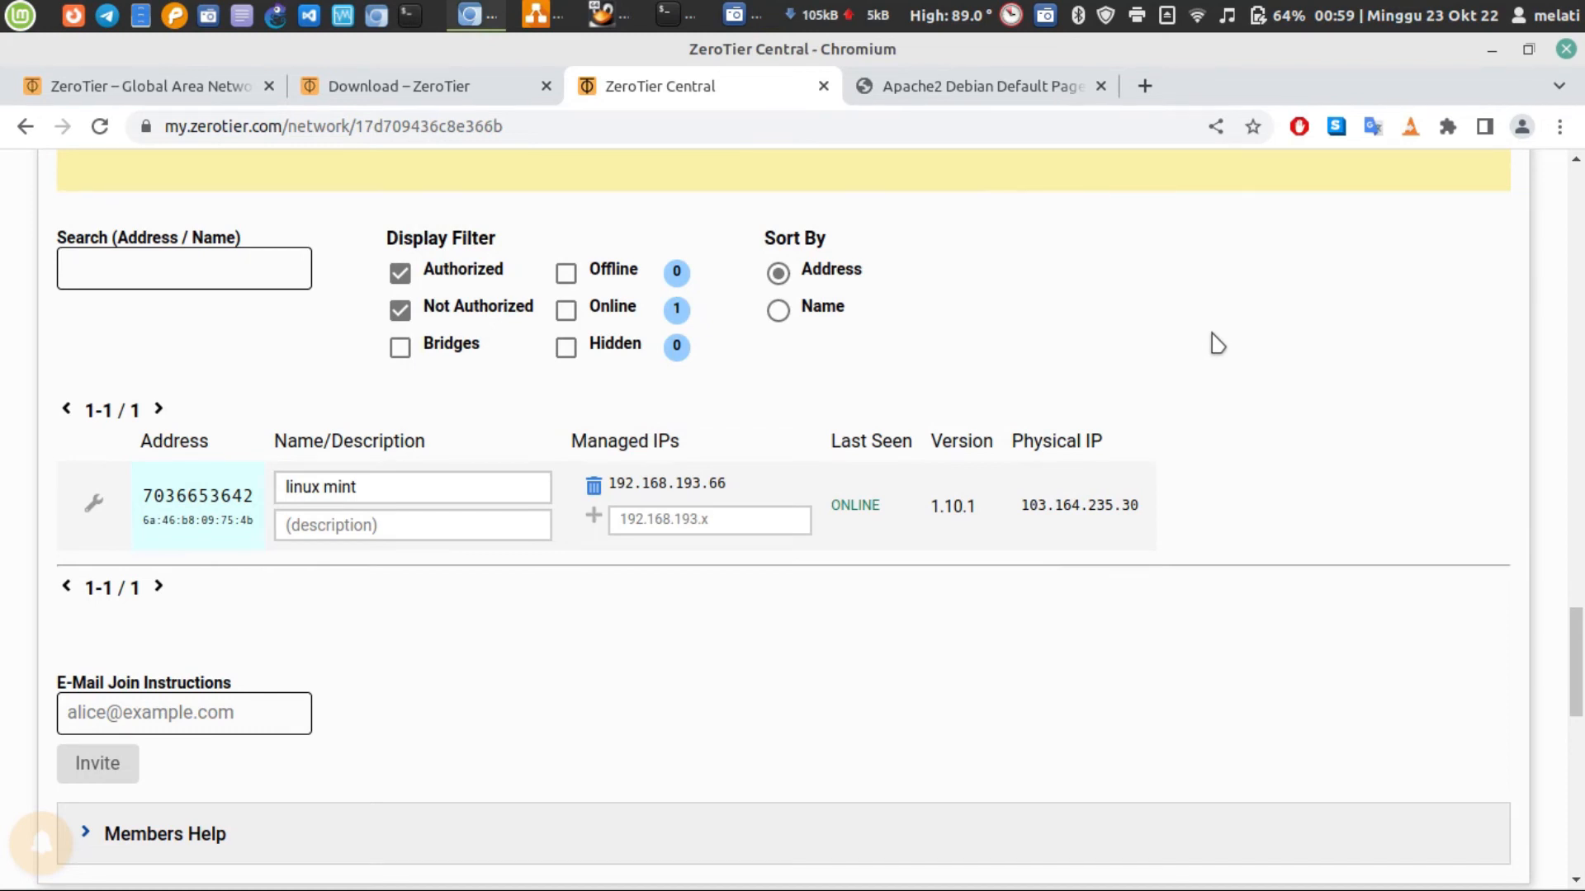
# Review the melon network's Members notice, IPv4 Auto-Assign range, and Access Control setting under Basics
pyautogui.scroll(7, 1213, 499)
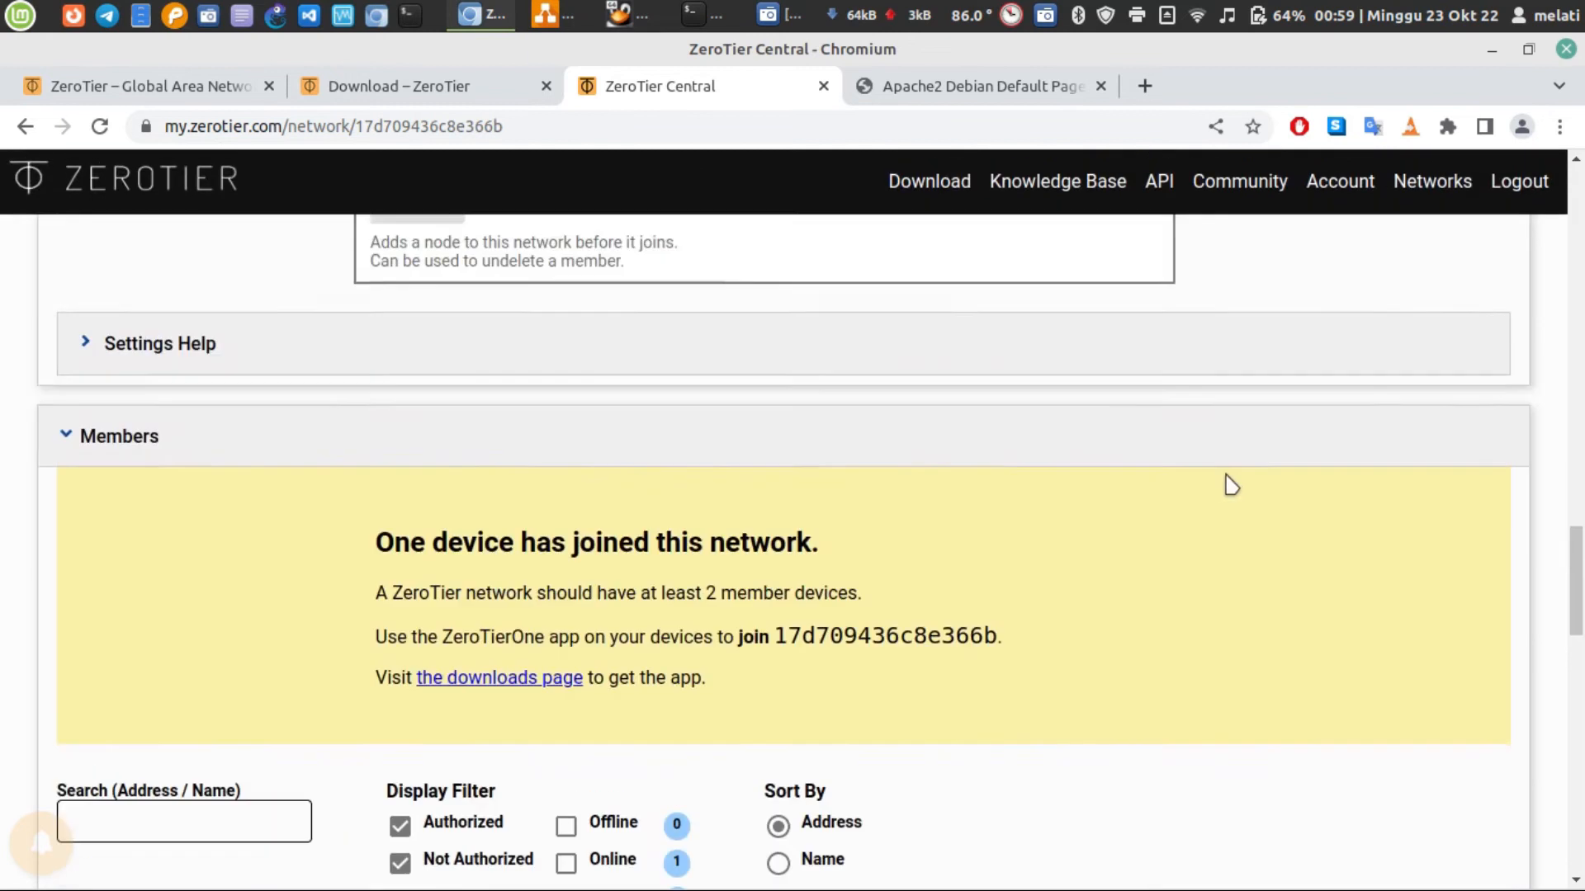
pyautogui.scroll(15, 1234, 489)
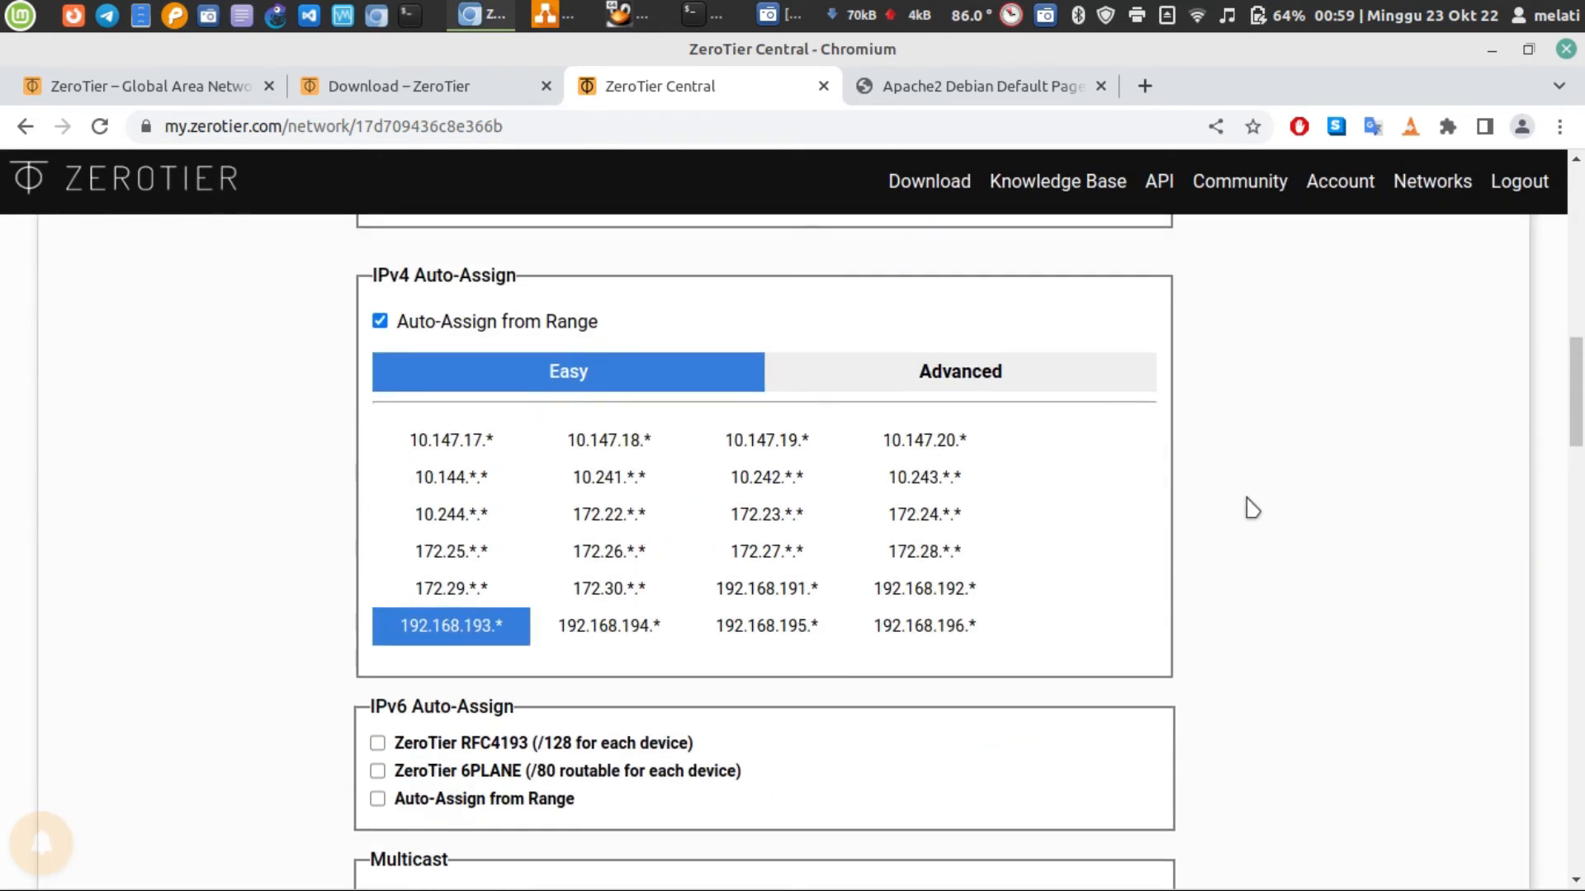
pyautogui.scroll(15, 1252, 508)
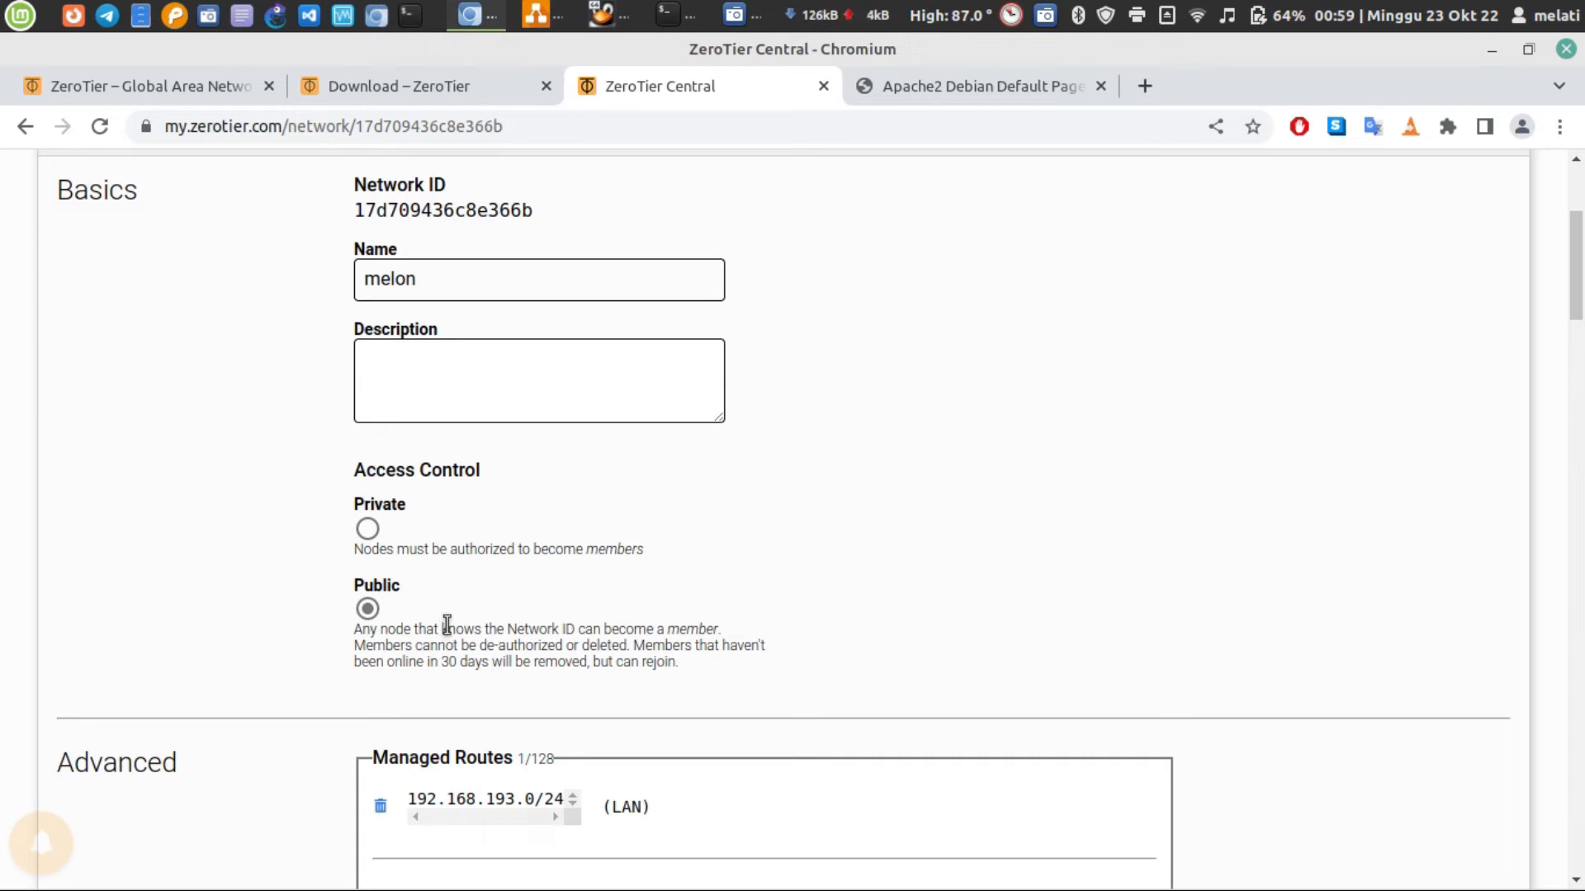
# Reload the melon network page in Chromium and check its IPv4 Auto-Assign range and Members list for the virtual machine
pyautogui.click(629, 15)
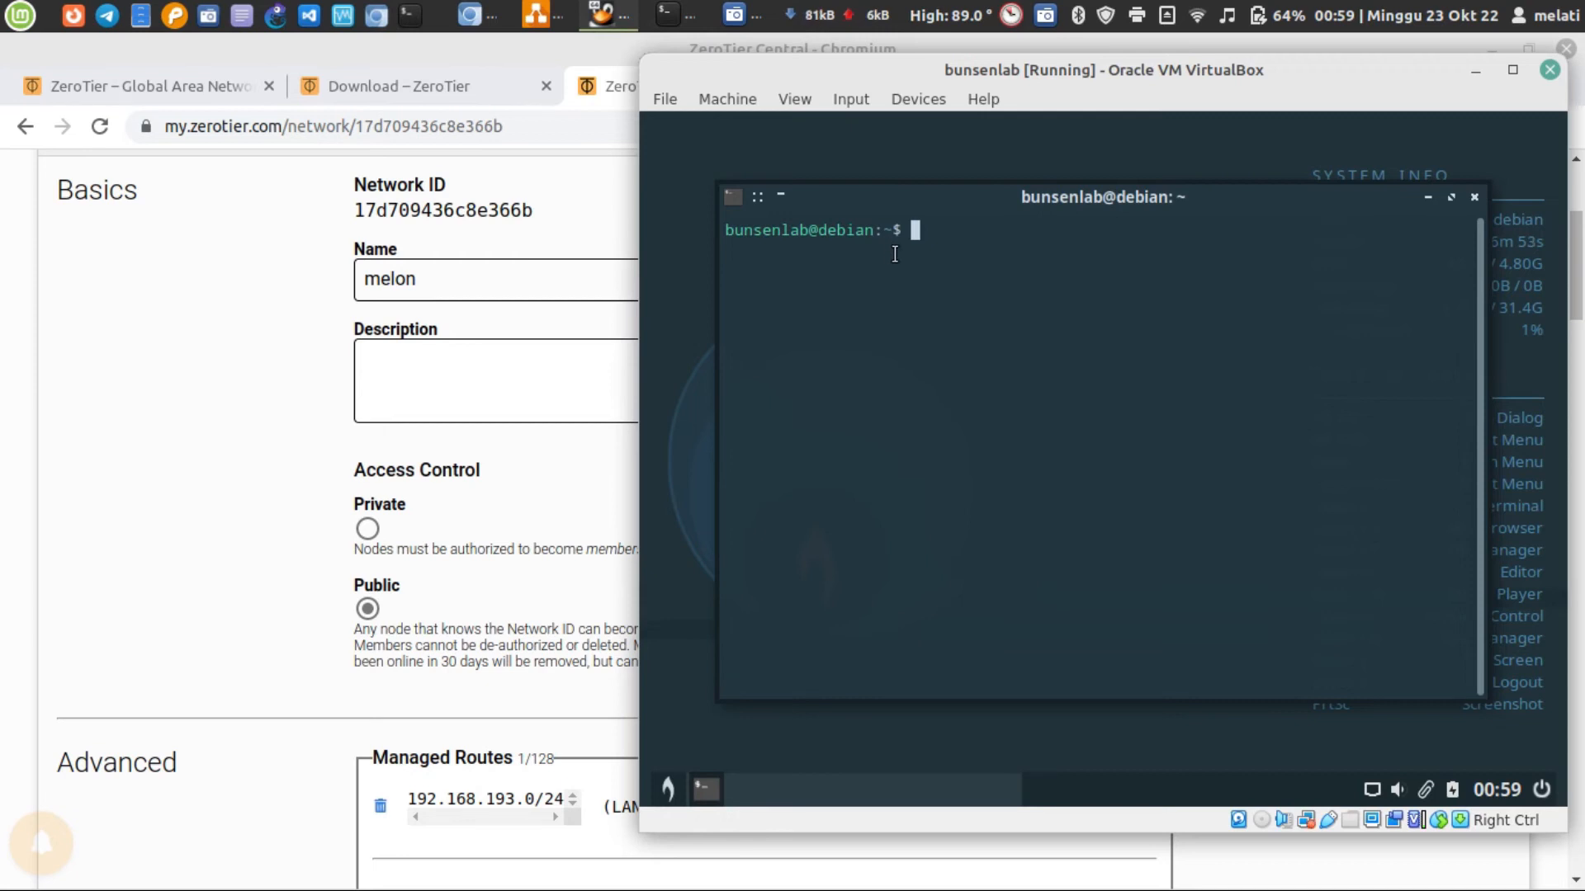
pyautogui.click(322, 487)
pyautogui.scroll(-4, 347, 520)
pyautogui.scroll(-15, 366, 538)
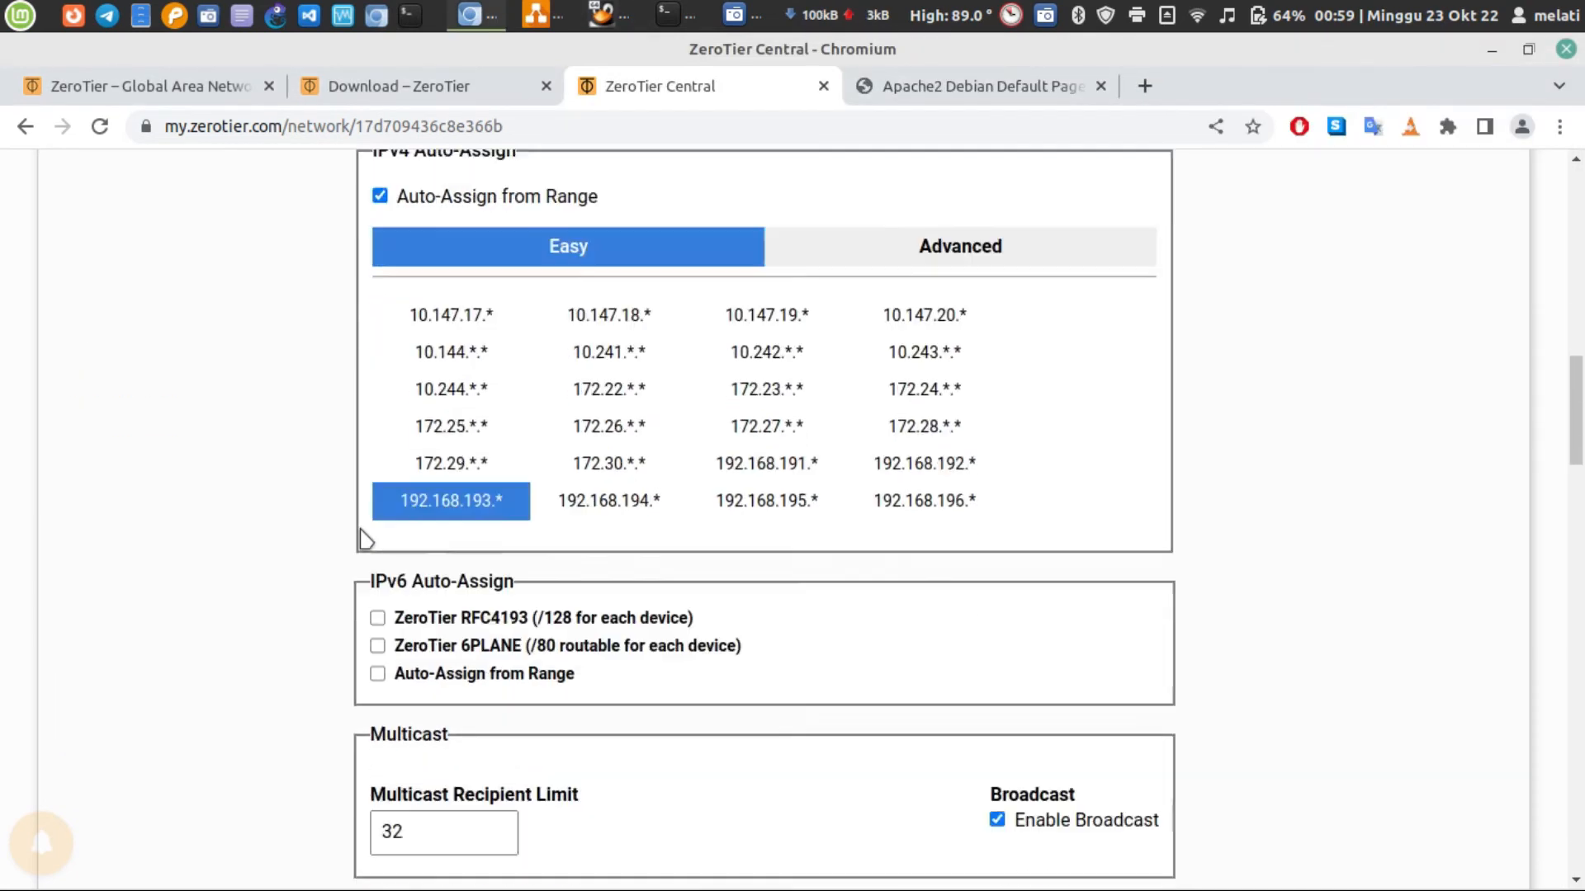
pyautogui.scroll(-3, 388, 530)
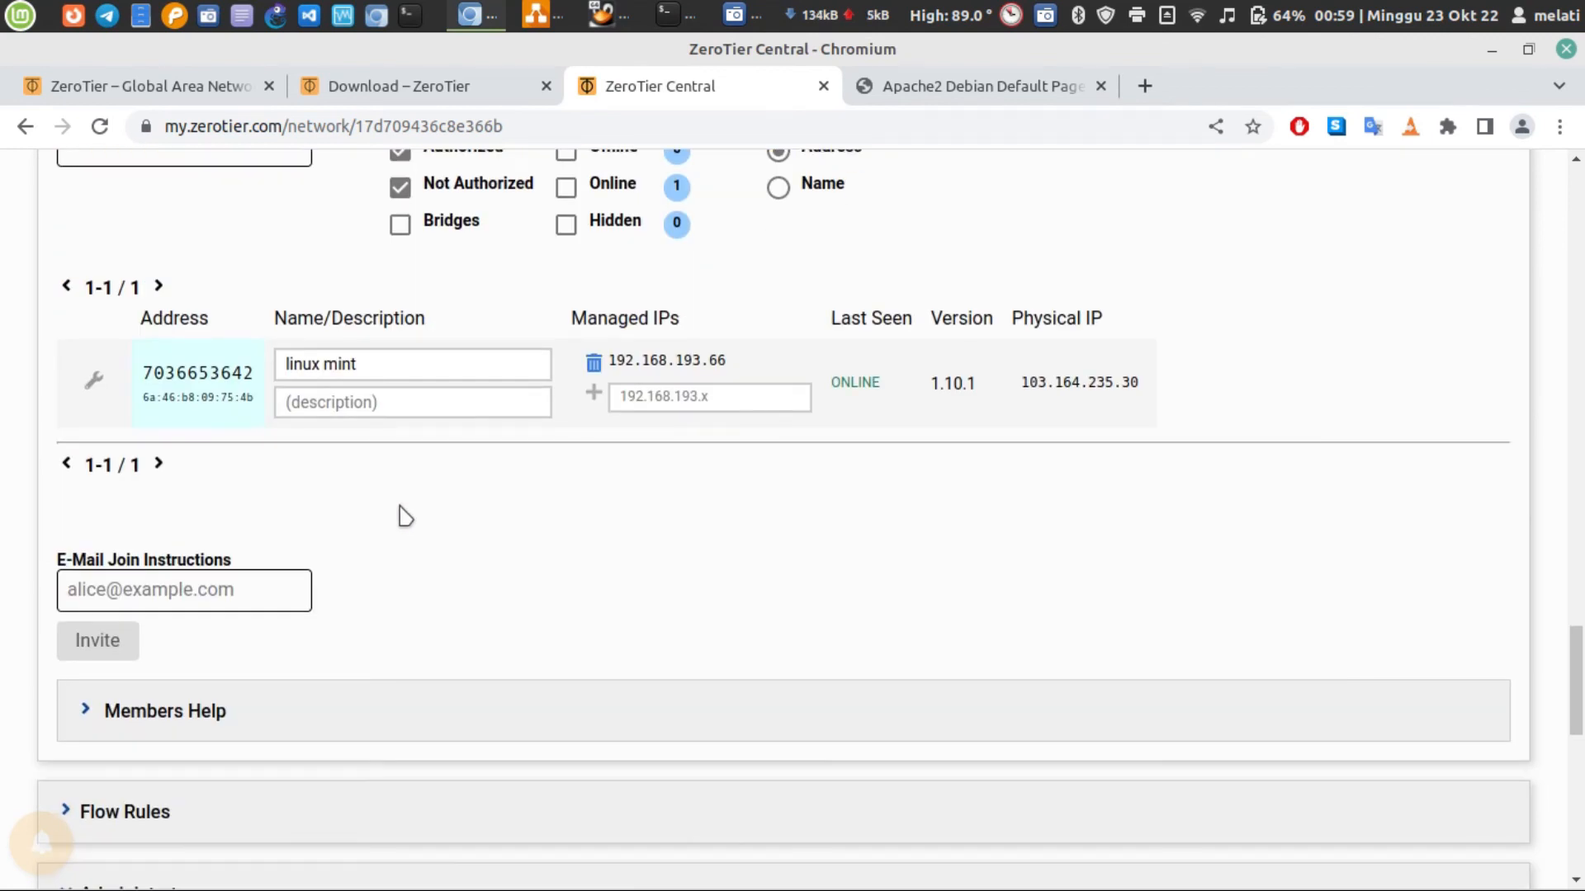
pyautogui.click(98, 129)
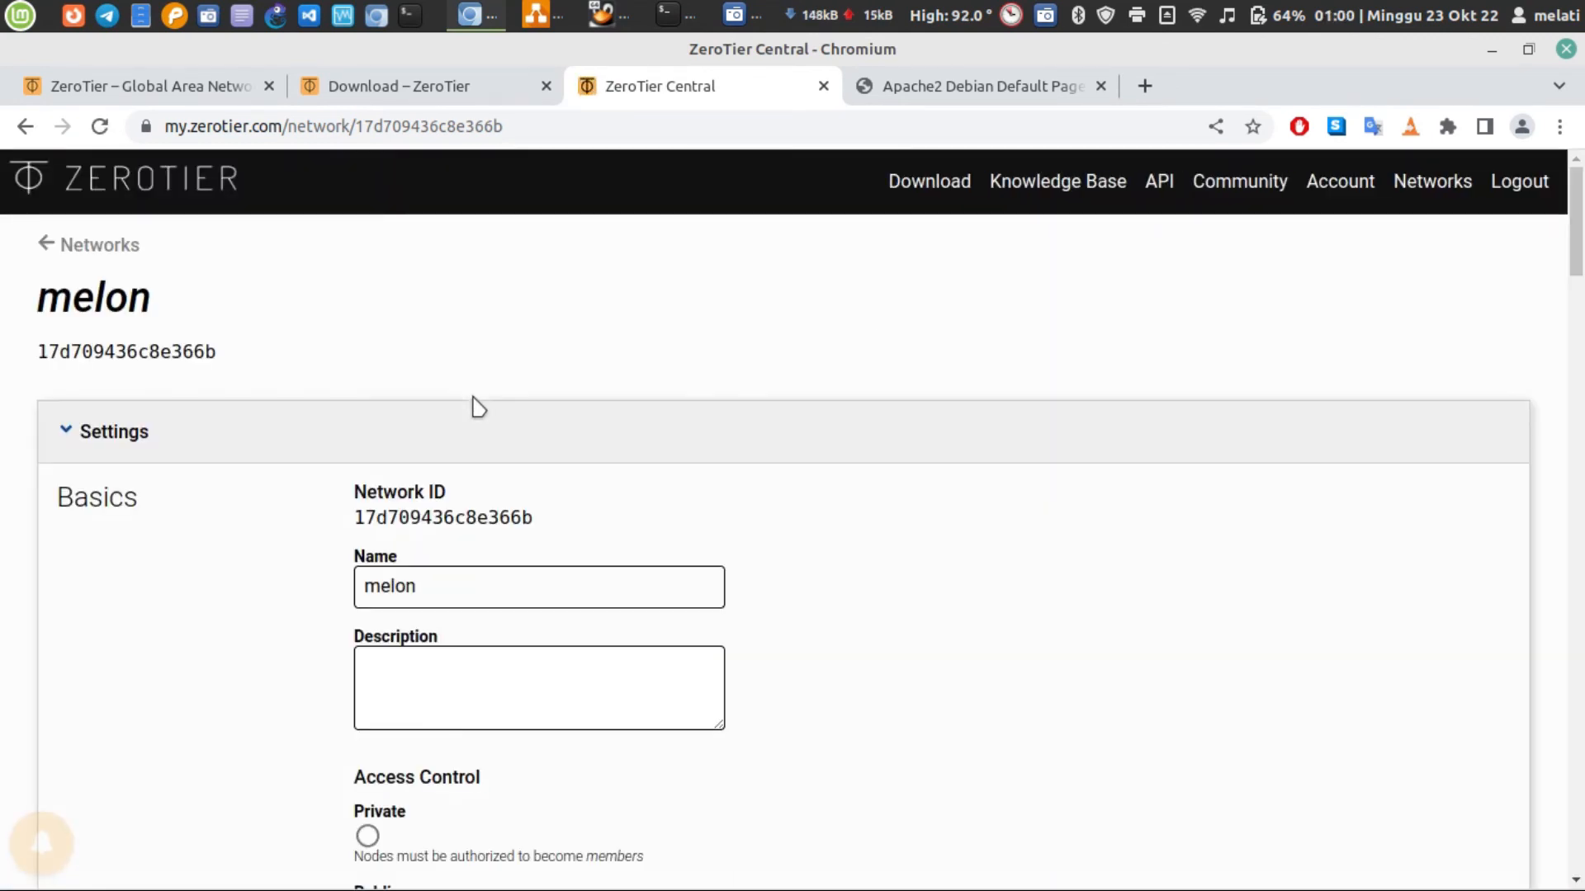
pyautogui.scroll(-15, 477, 407)
pyautogui.scroll(-8, 493, 430)
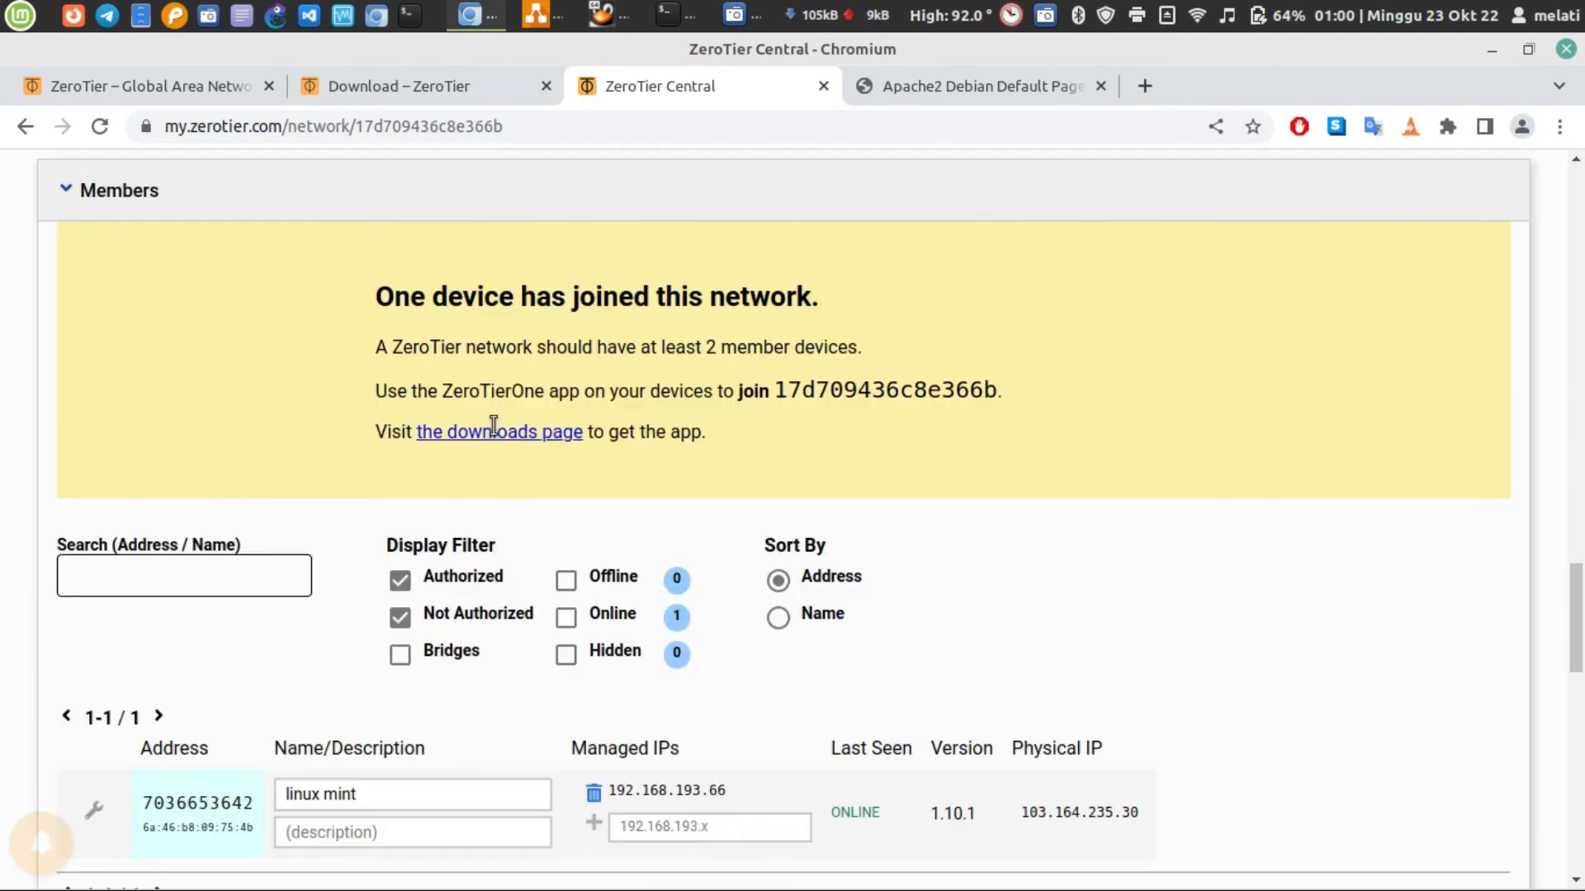
pyautogui.scroll(-5, 492, 438)
pyautogui.scroll(3, 492, 438)
pyautogui.scroll(3, 512, 421)
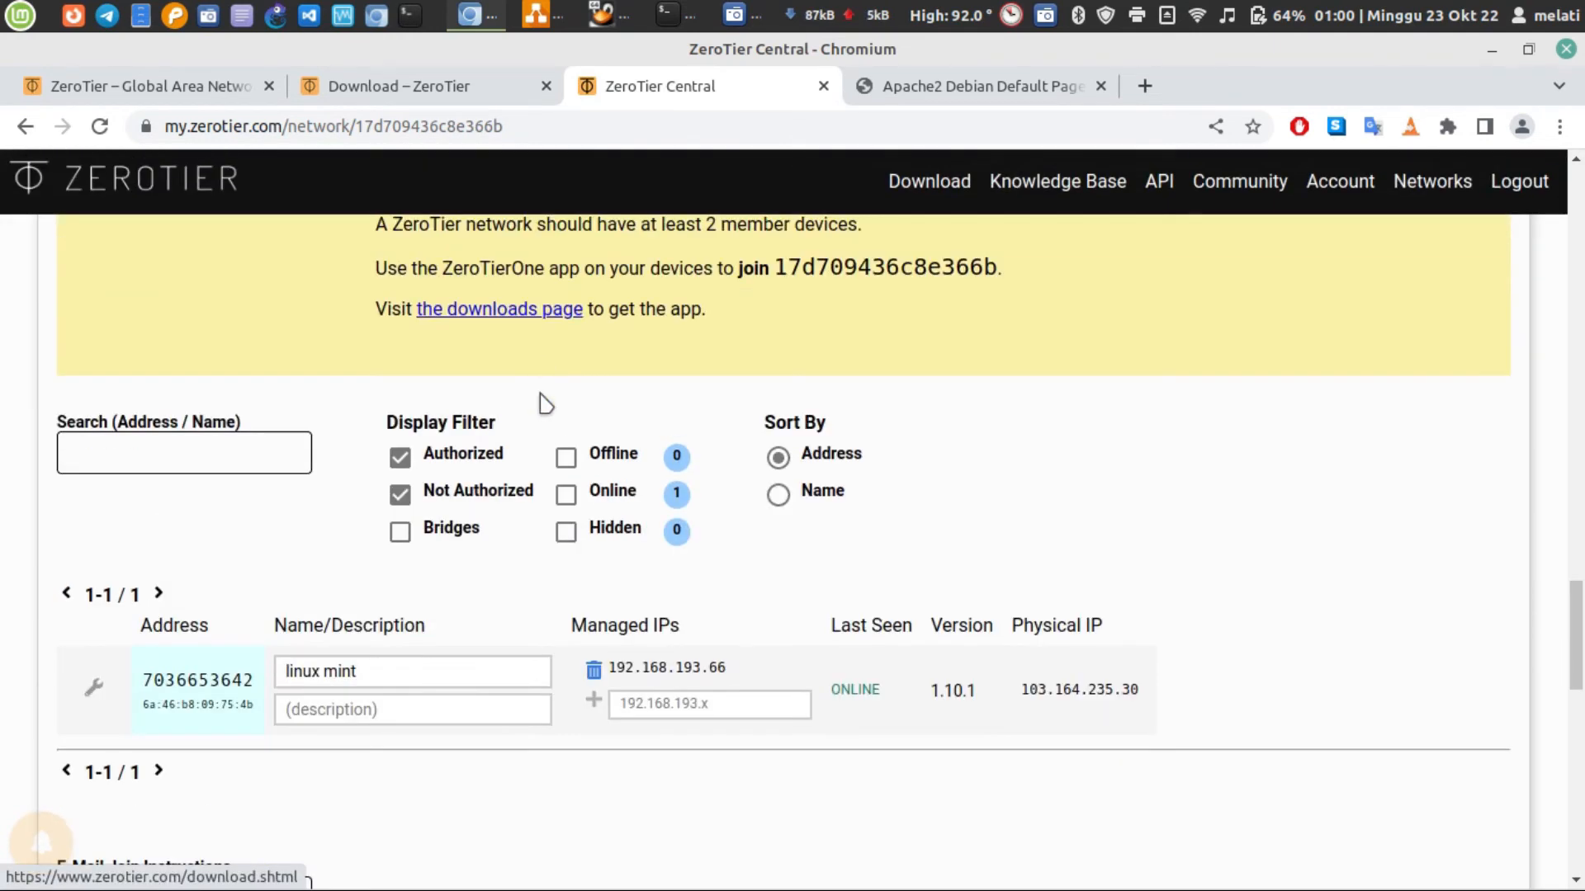
pyautogui.scroll(-5, 371, 528)
# Look through the Members Help text and the Administrators section, collapse the help, and return to the melon network's Members list
pyautogui.click(220, 656)
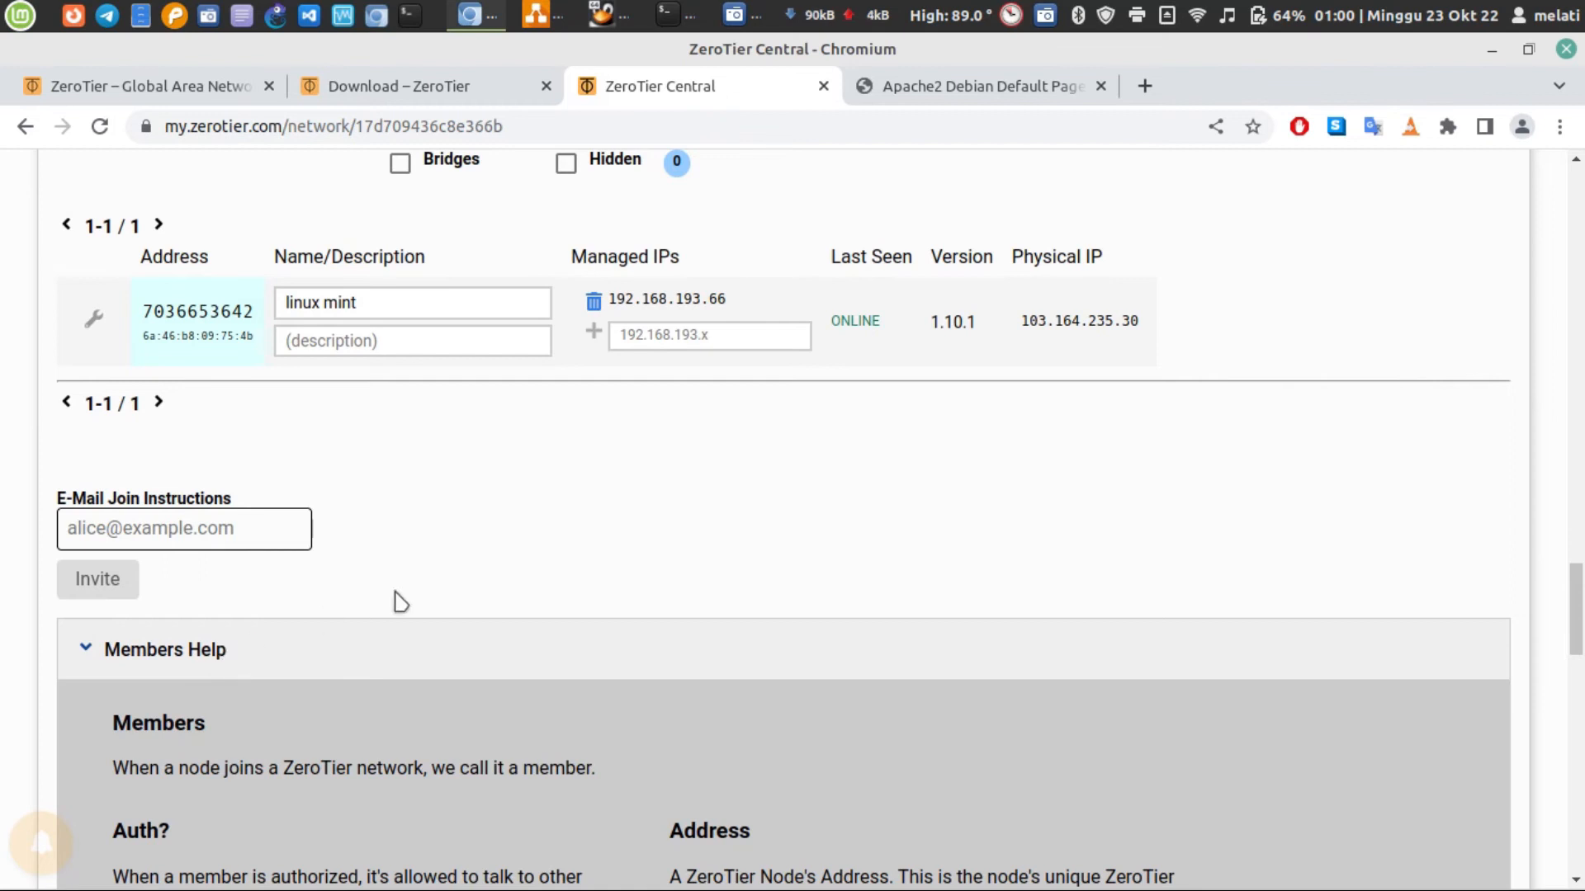
pyautogui.scroll(-5, 399, 602)
pyautogui.click(231, 281)
pyautogui.scroll(-4, 402, 373)
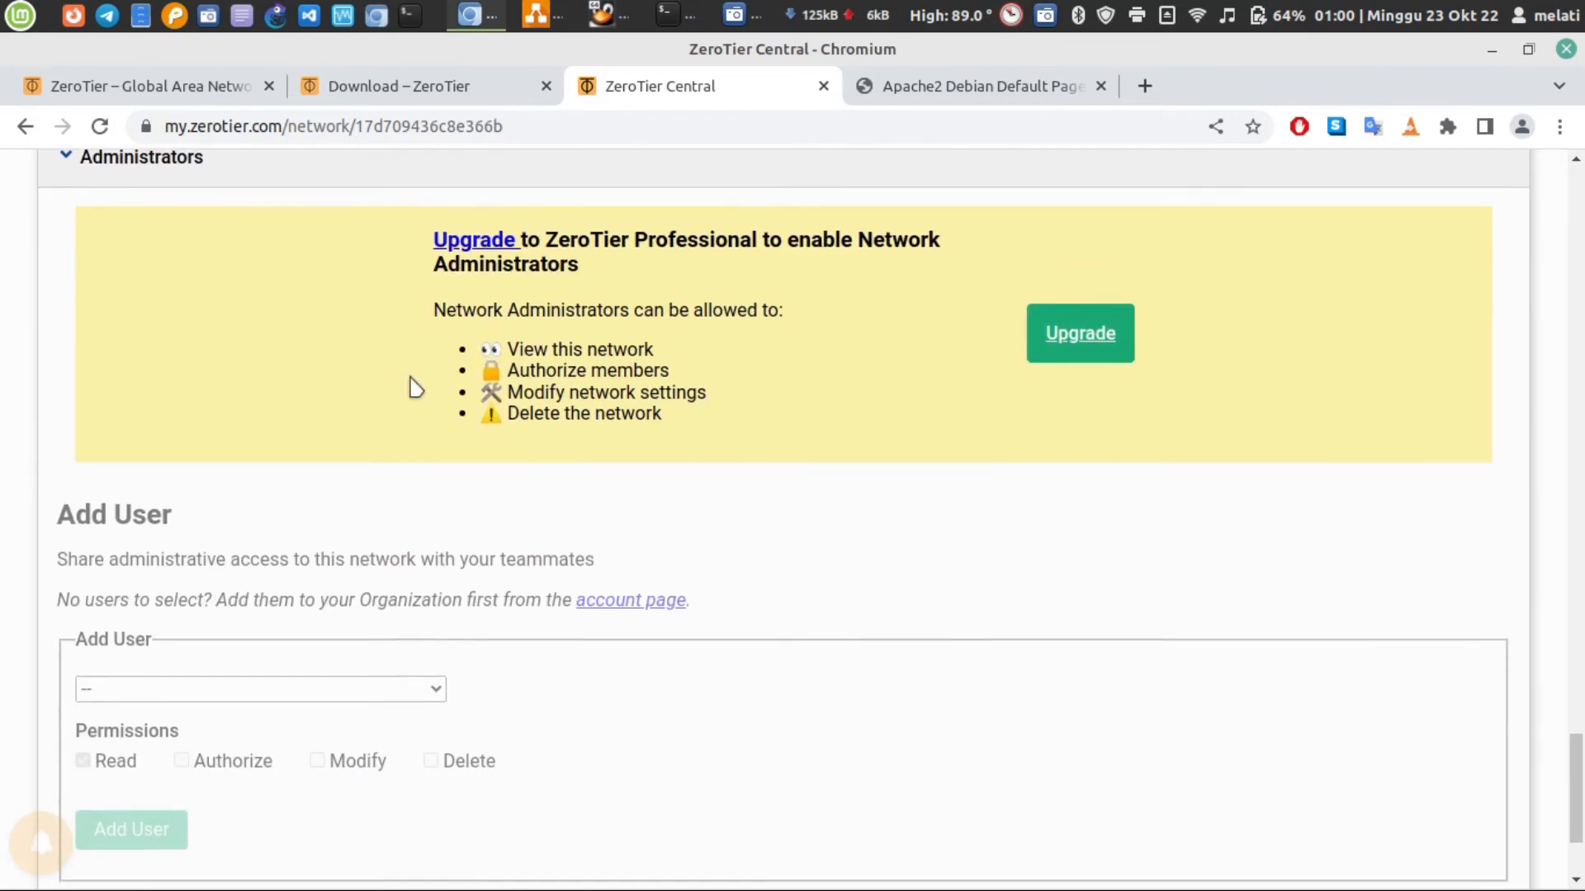
pyautogui.scroll(10, 413, 389)
pyautogui.scroll(-4, 445, 435)
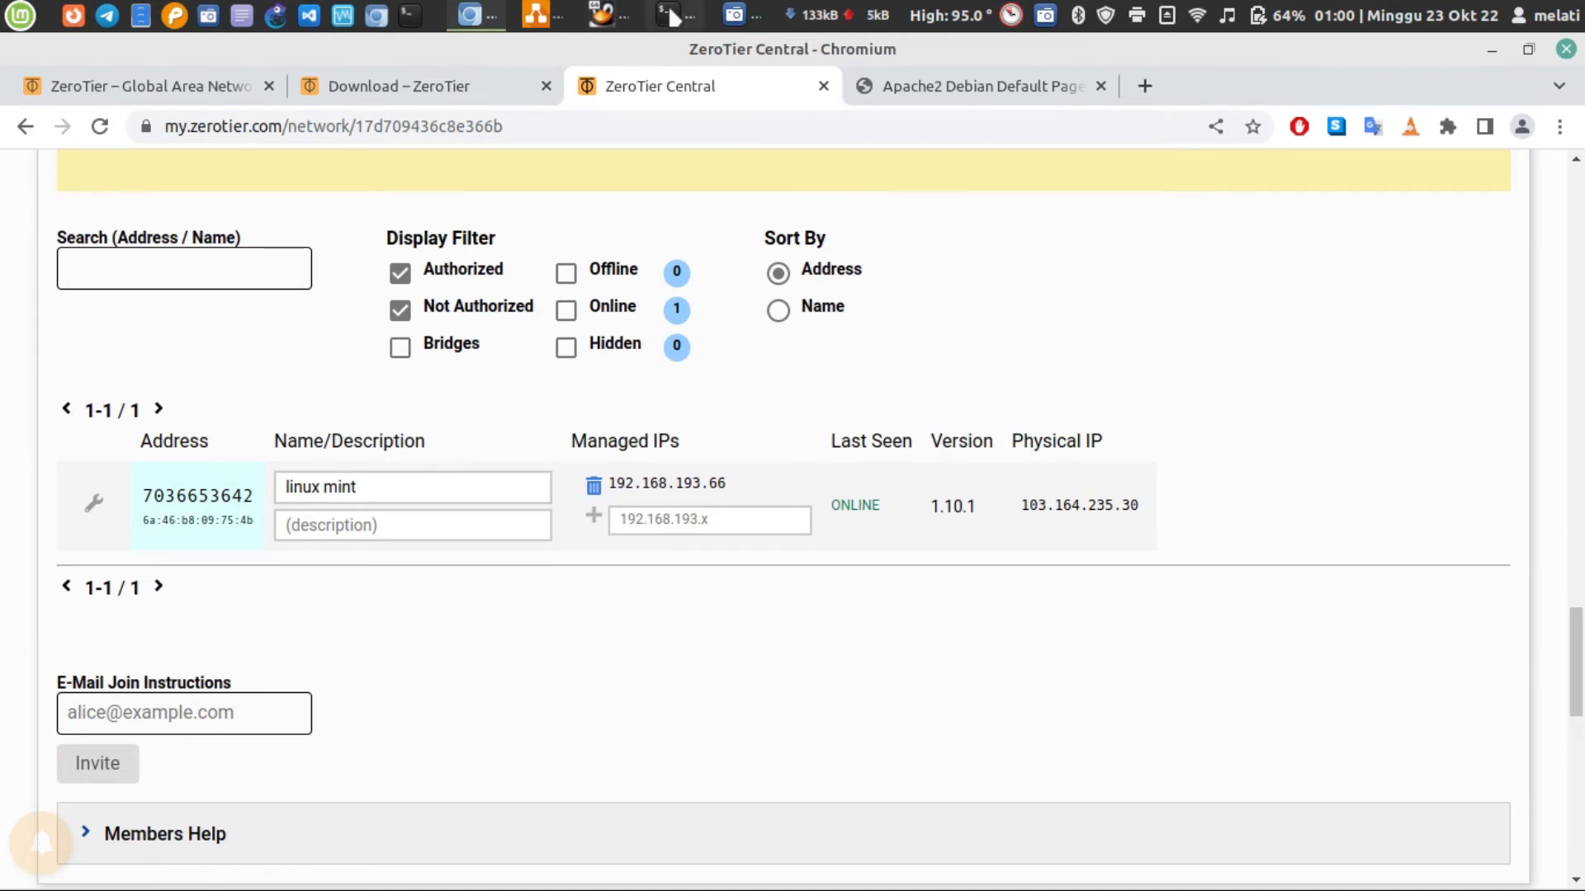
# Switch to the bunsenlab virtual machine and run ip a to check its ZeroTier address
pyautogui.moveTo(671, 14)
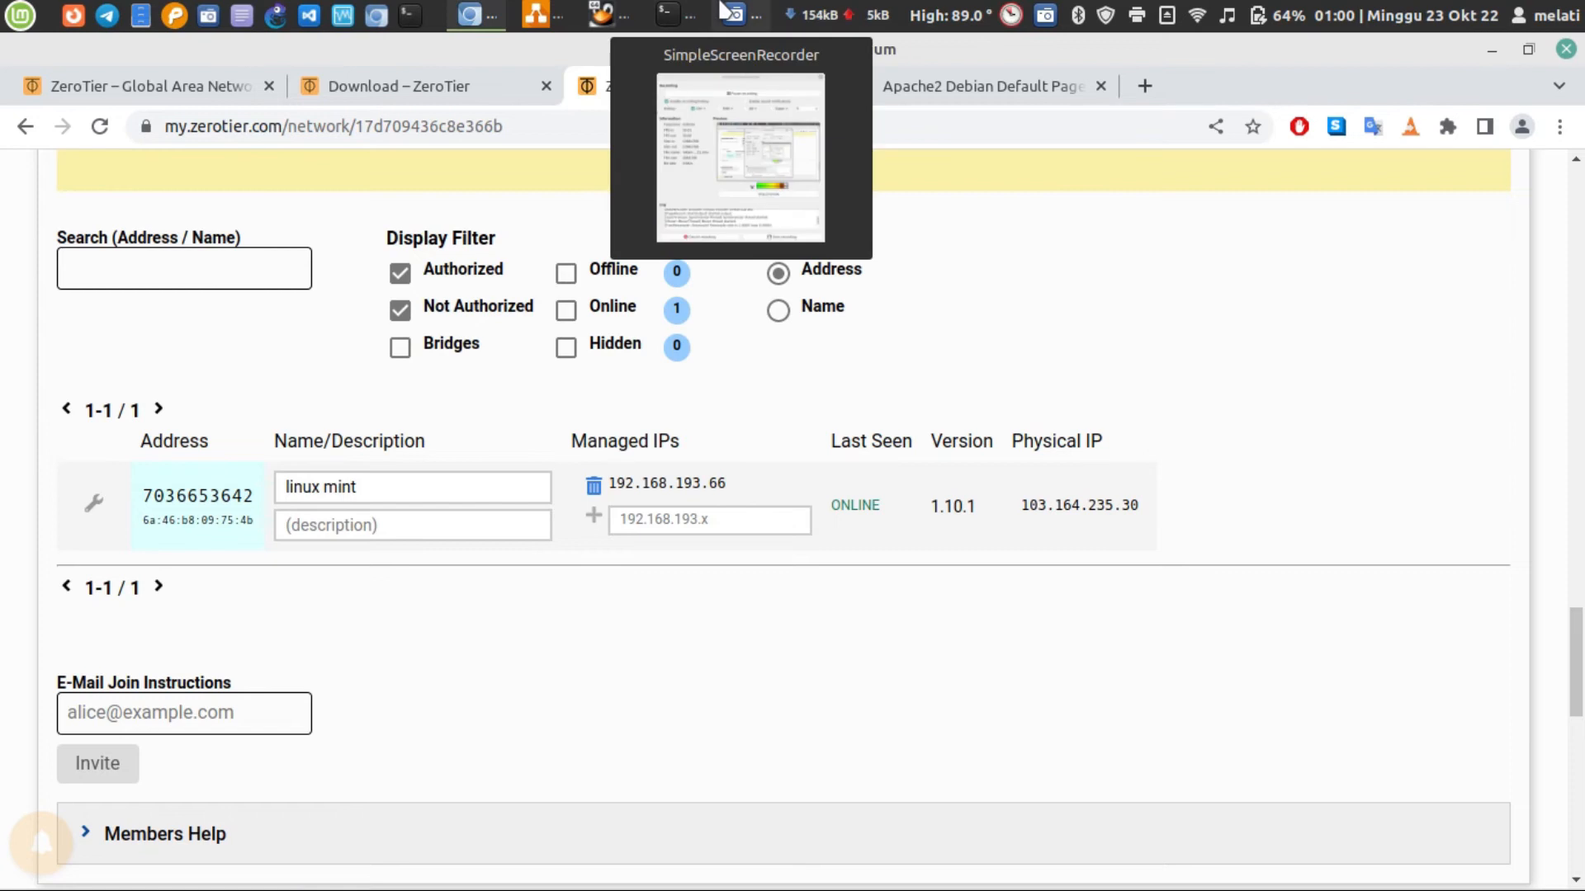
pyautogui.moveTo(620, 10)
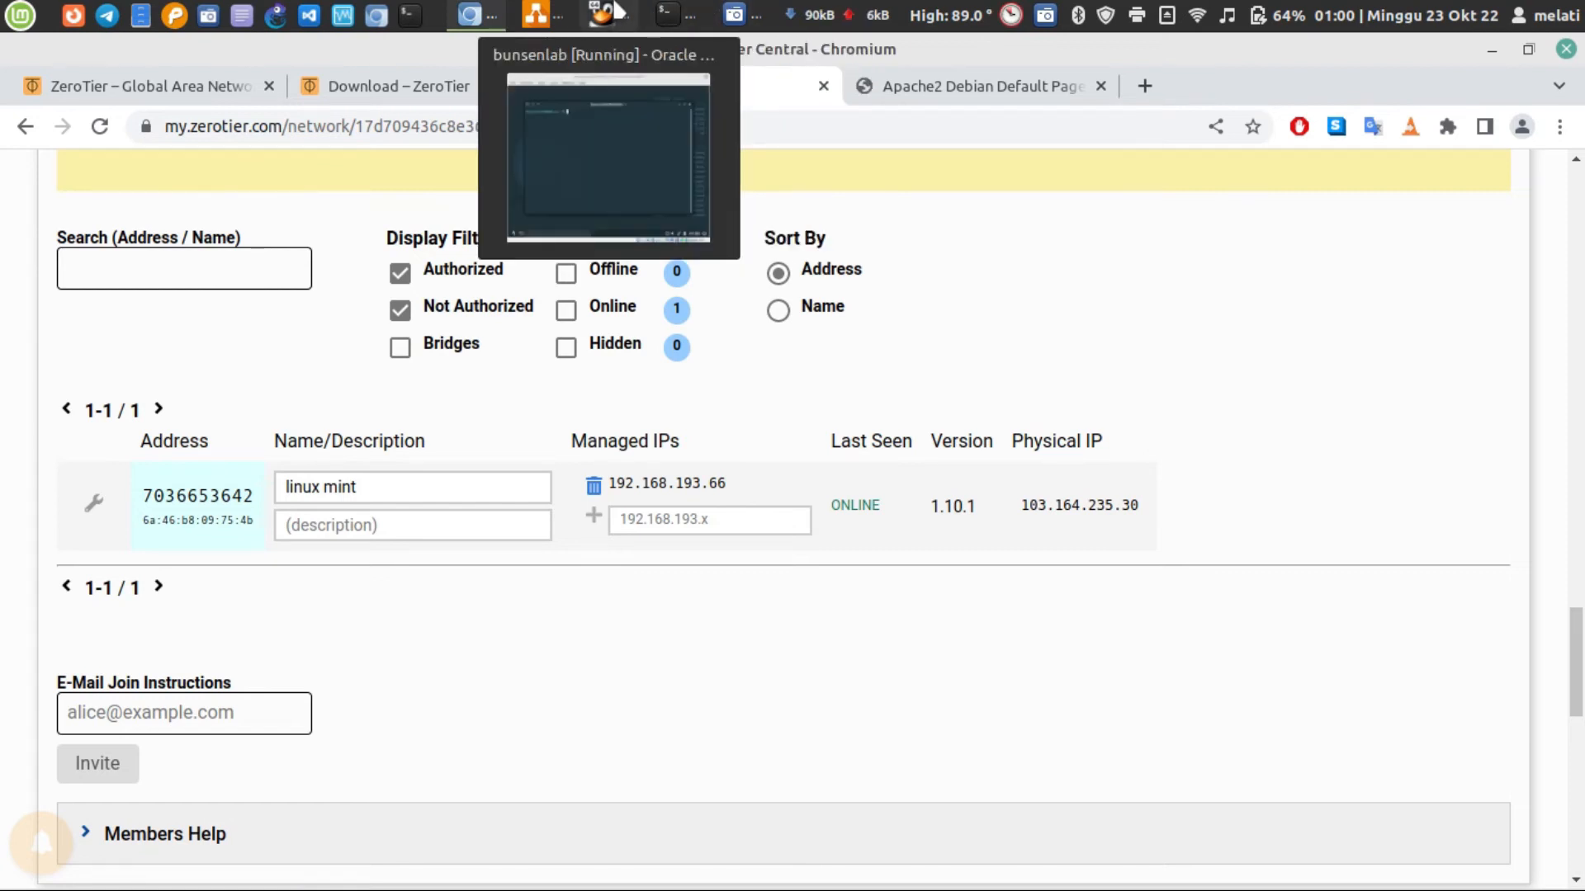
pyautogui.click(617, 10)
pyautogui.write('ip a')
pyautogui.press('Return')
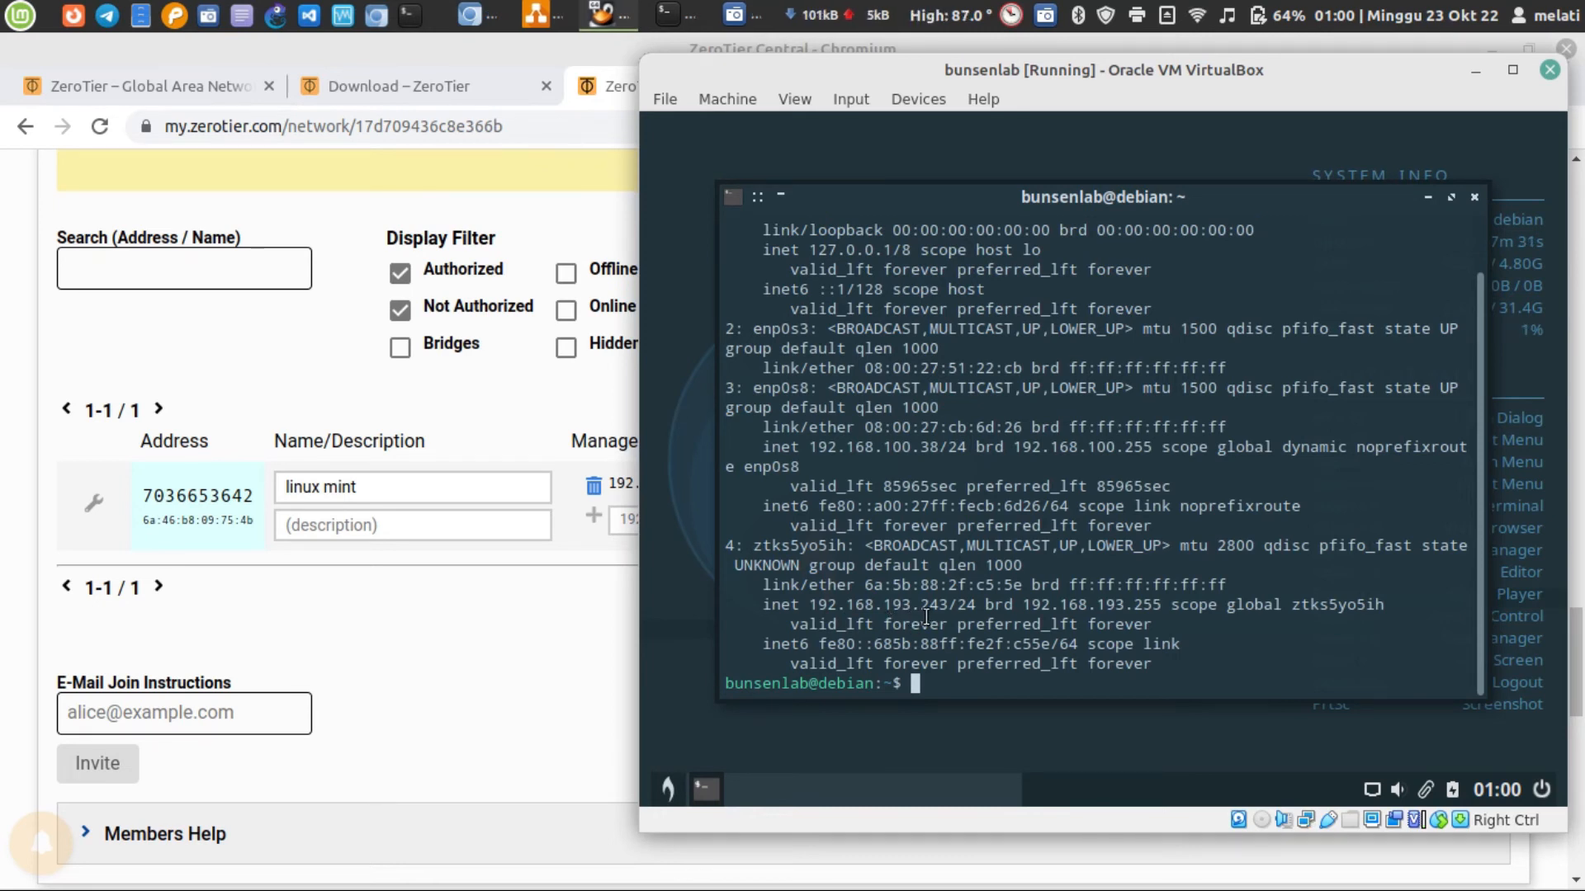
# Switch to Chromium and view the virtual machine's Apache2 Debian Default Page at 192.168.193.243
pyautogui.click(462, 444)
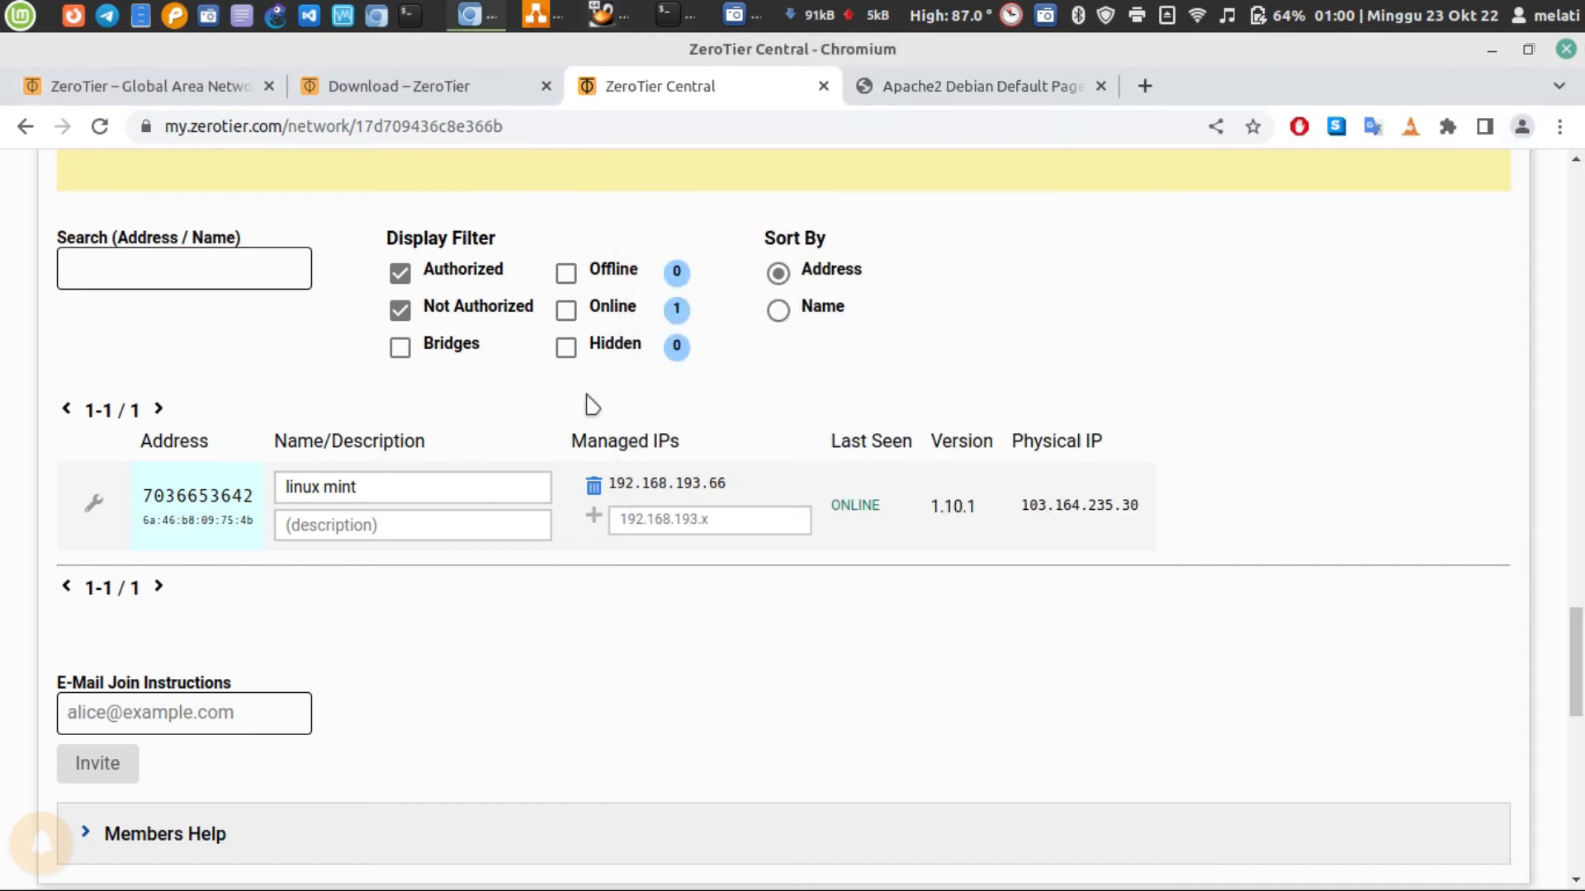
pyautogui.click(960, 98)
pyautogui.click(495, 117)
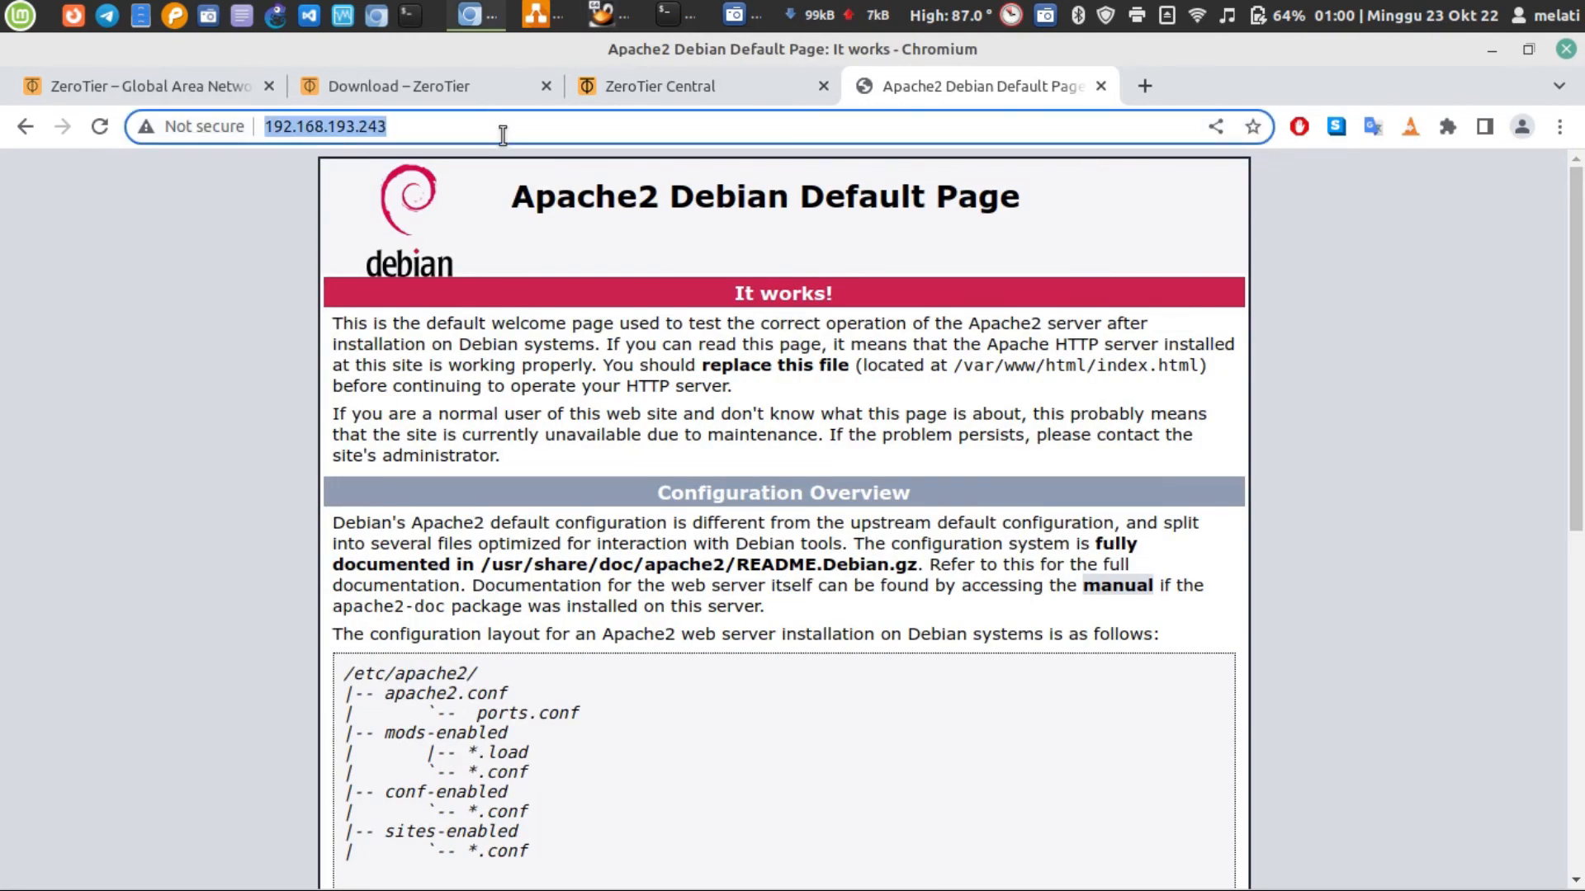
pyautogui.click(503, 134)
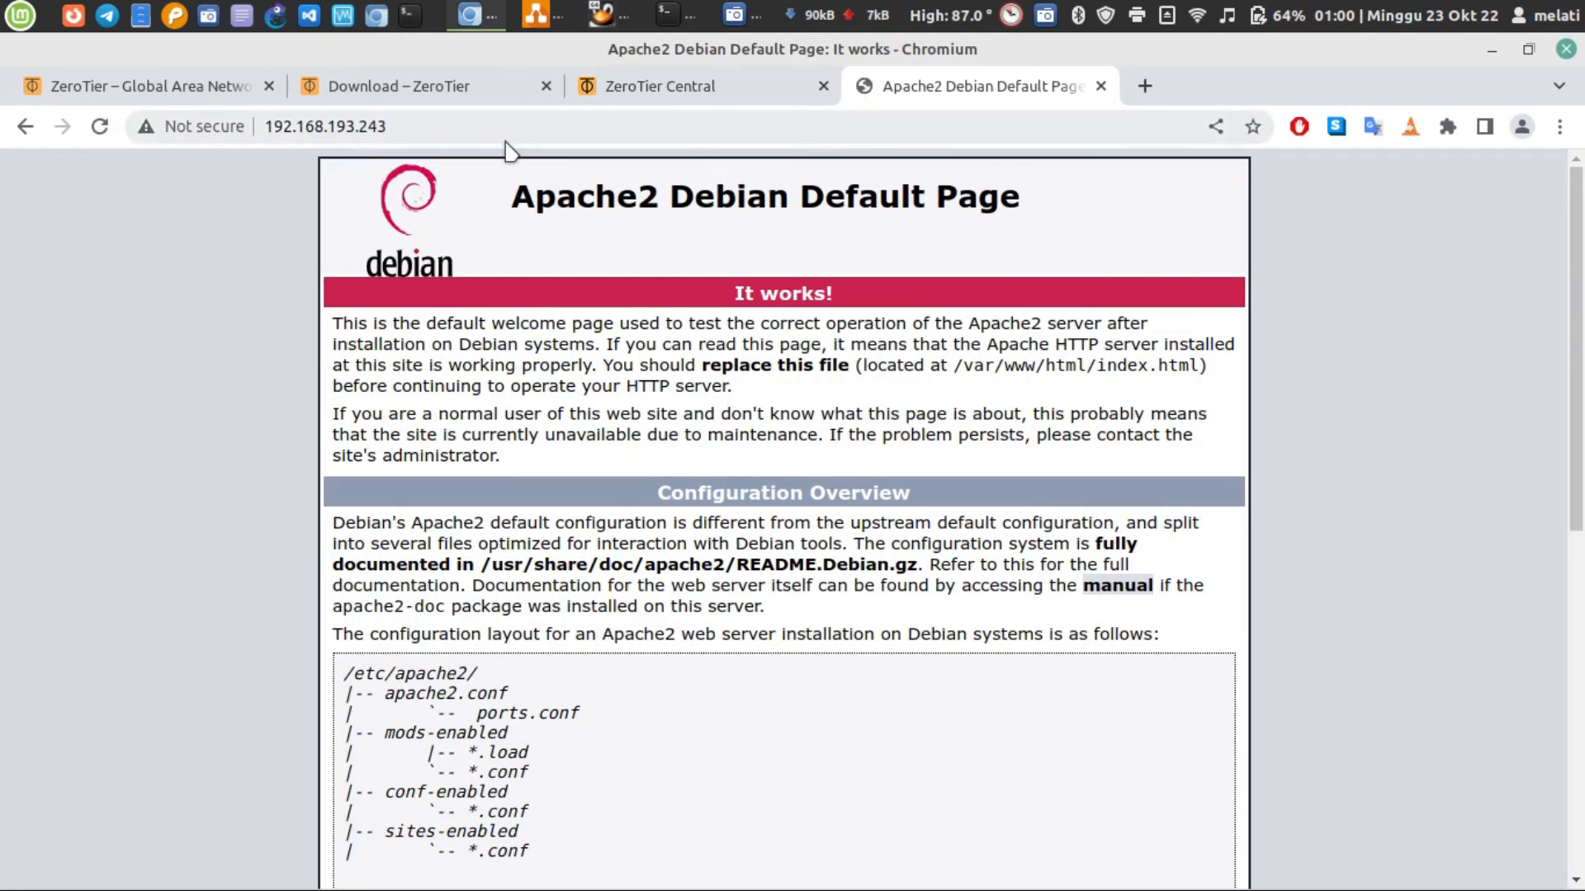
pyautogui.click(505, 122)
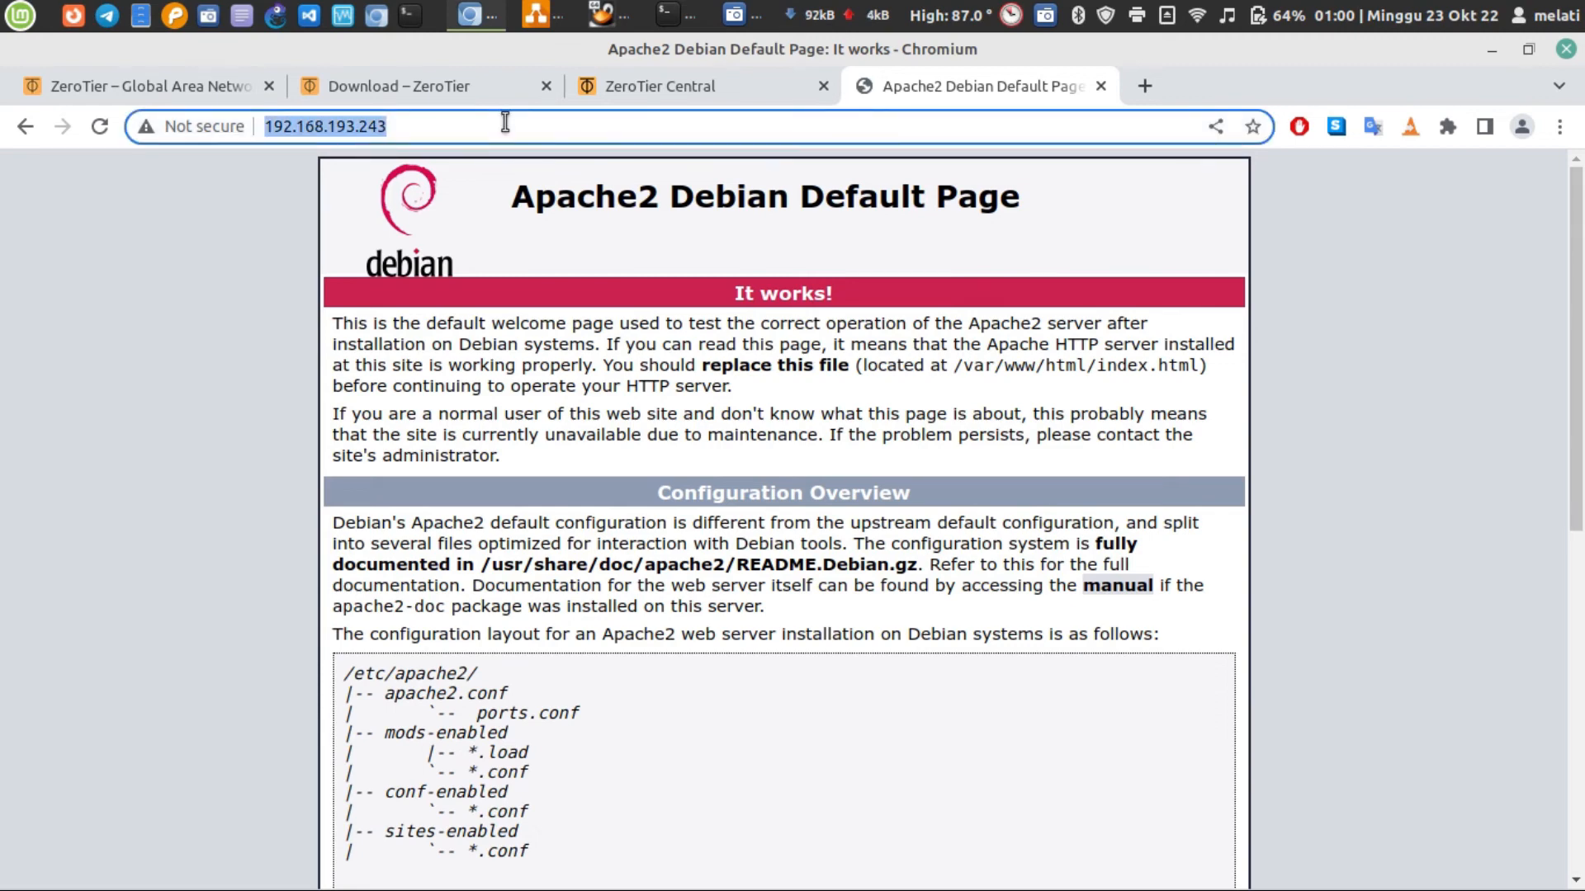
pyautogui.scroll(-7, 718, 512)
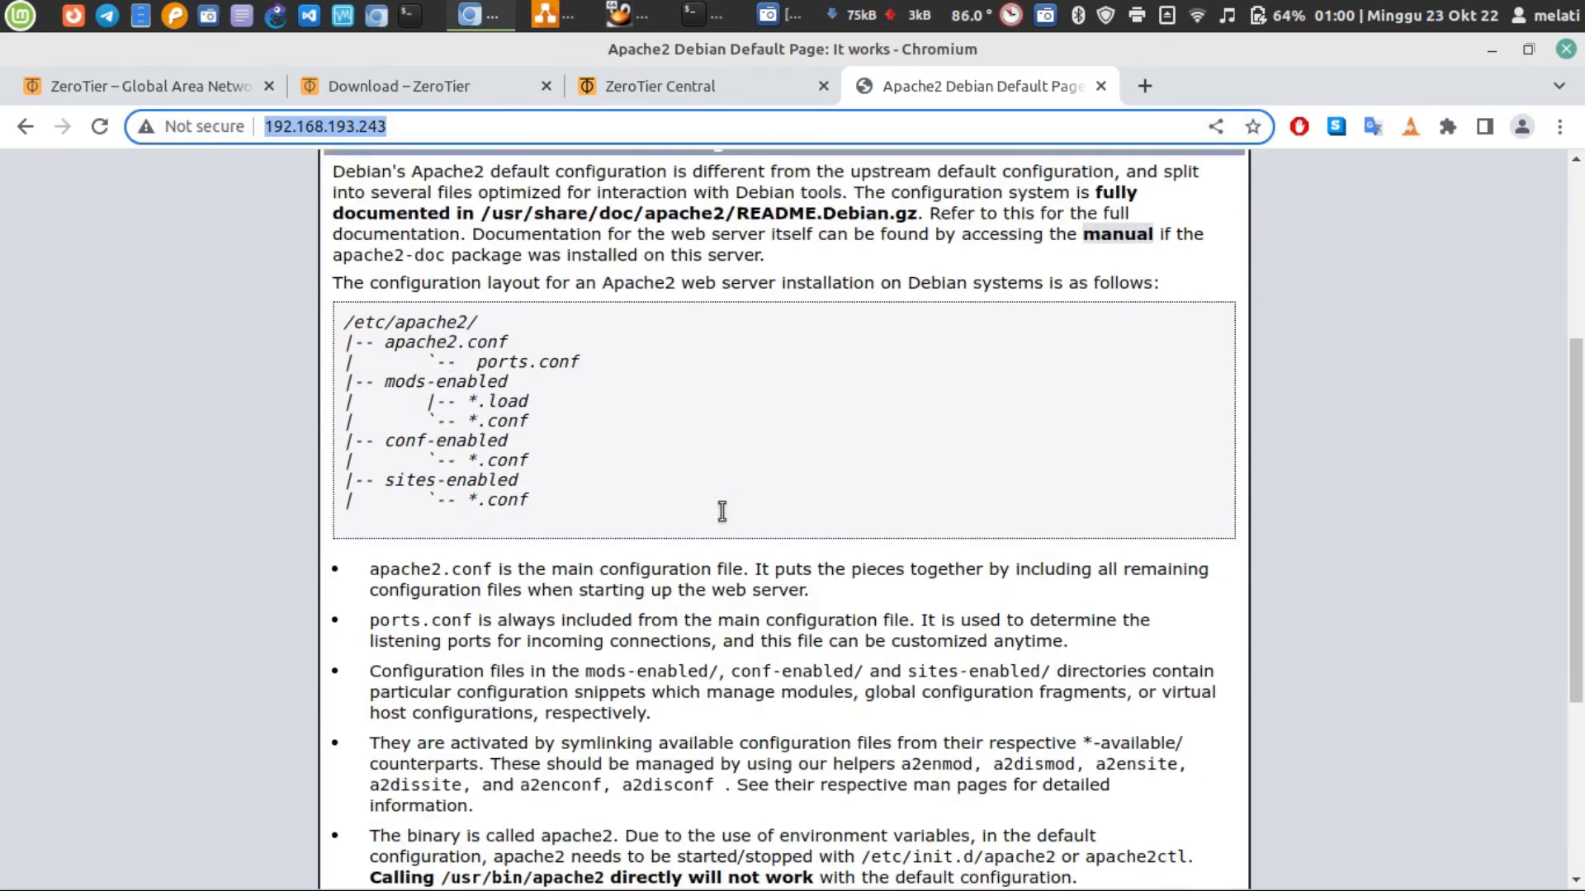
pyautogui.scroll(5, 727, 522)
pyautogui.scroll(2, 726, 522)
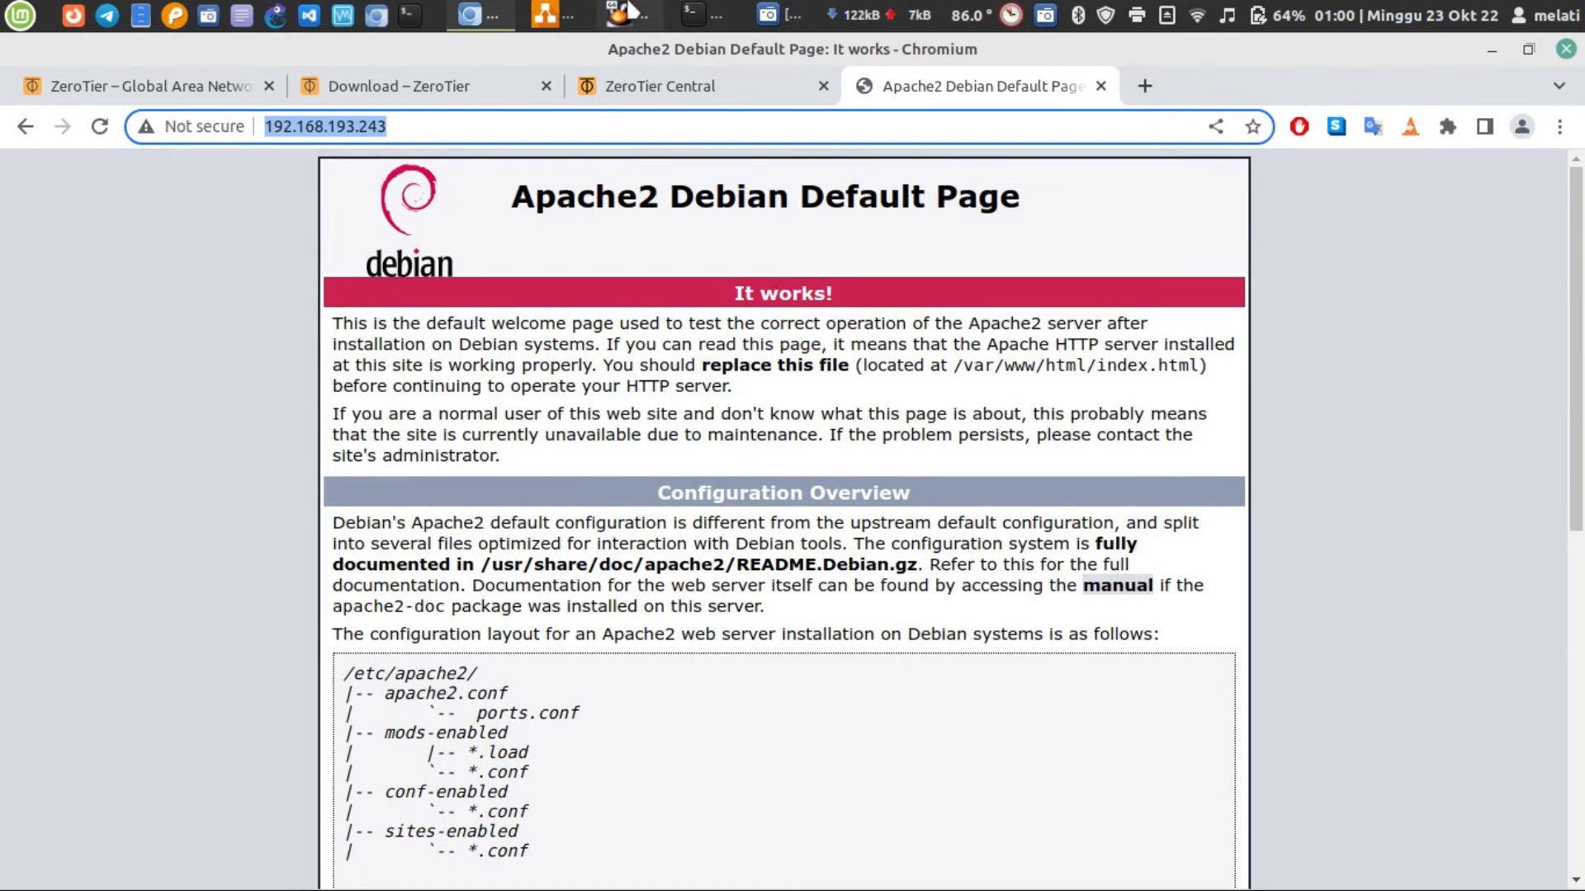
# Switch to the laptop's terminal, clear it, ping 192.168.193.243 from the command history, and stop the ping after several replies
pyautogui.click(617, 15)
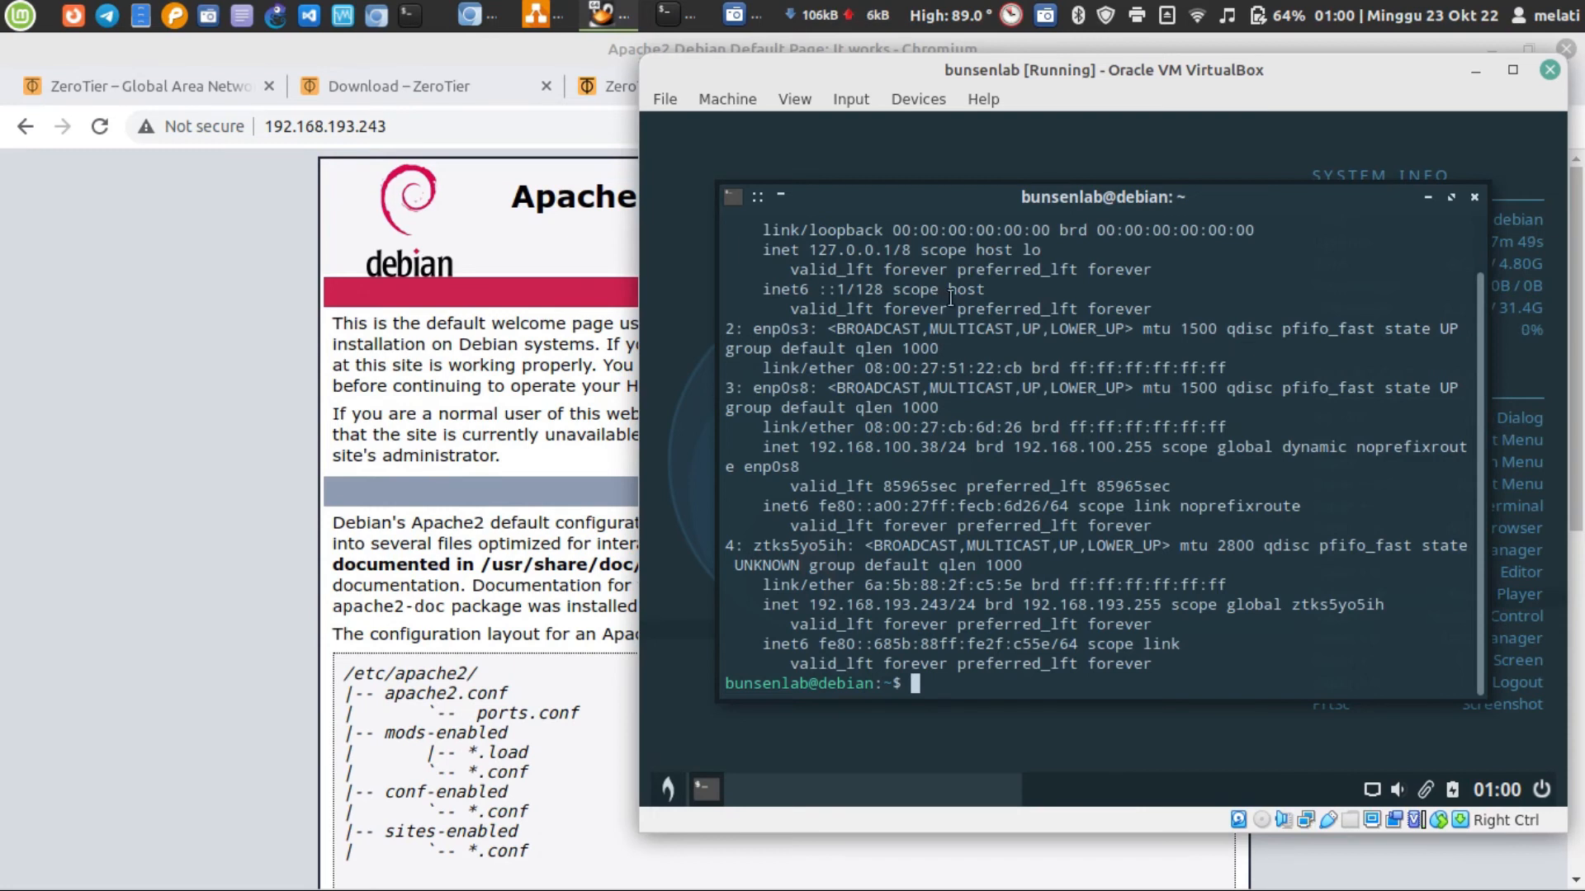
pyautogui.click(183, 407)
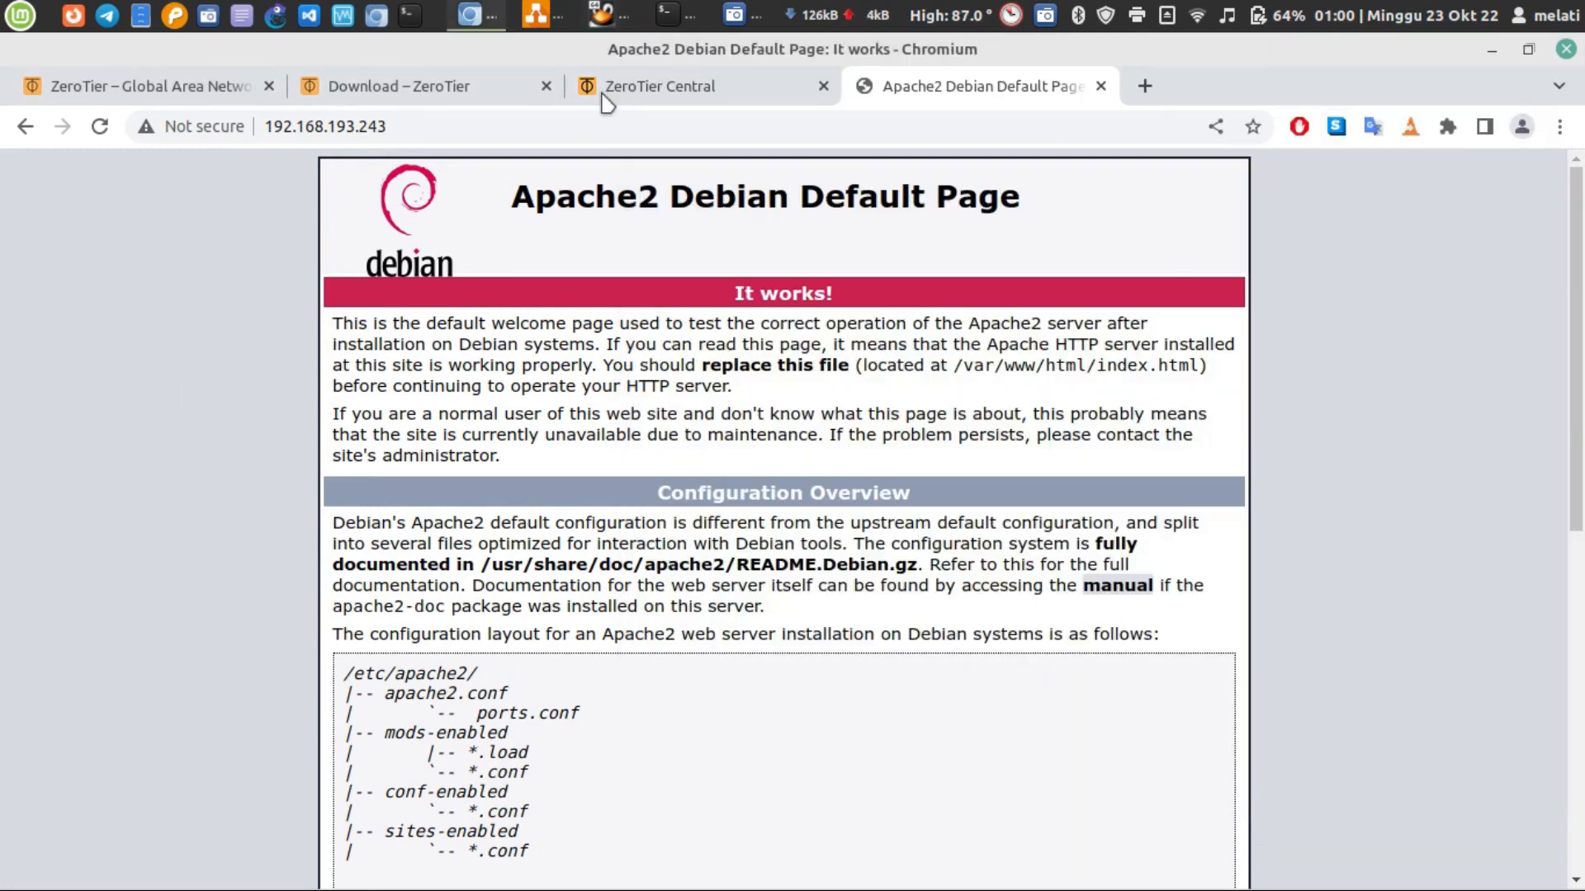
pyautogui.click(674, 14)
pyautogui.hotkey('ctrl', 'l')
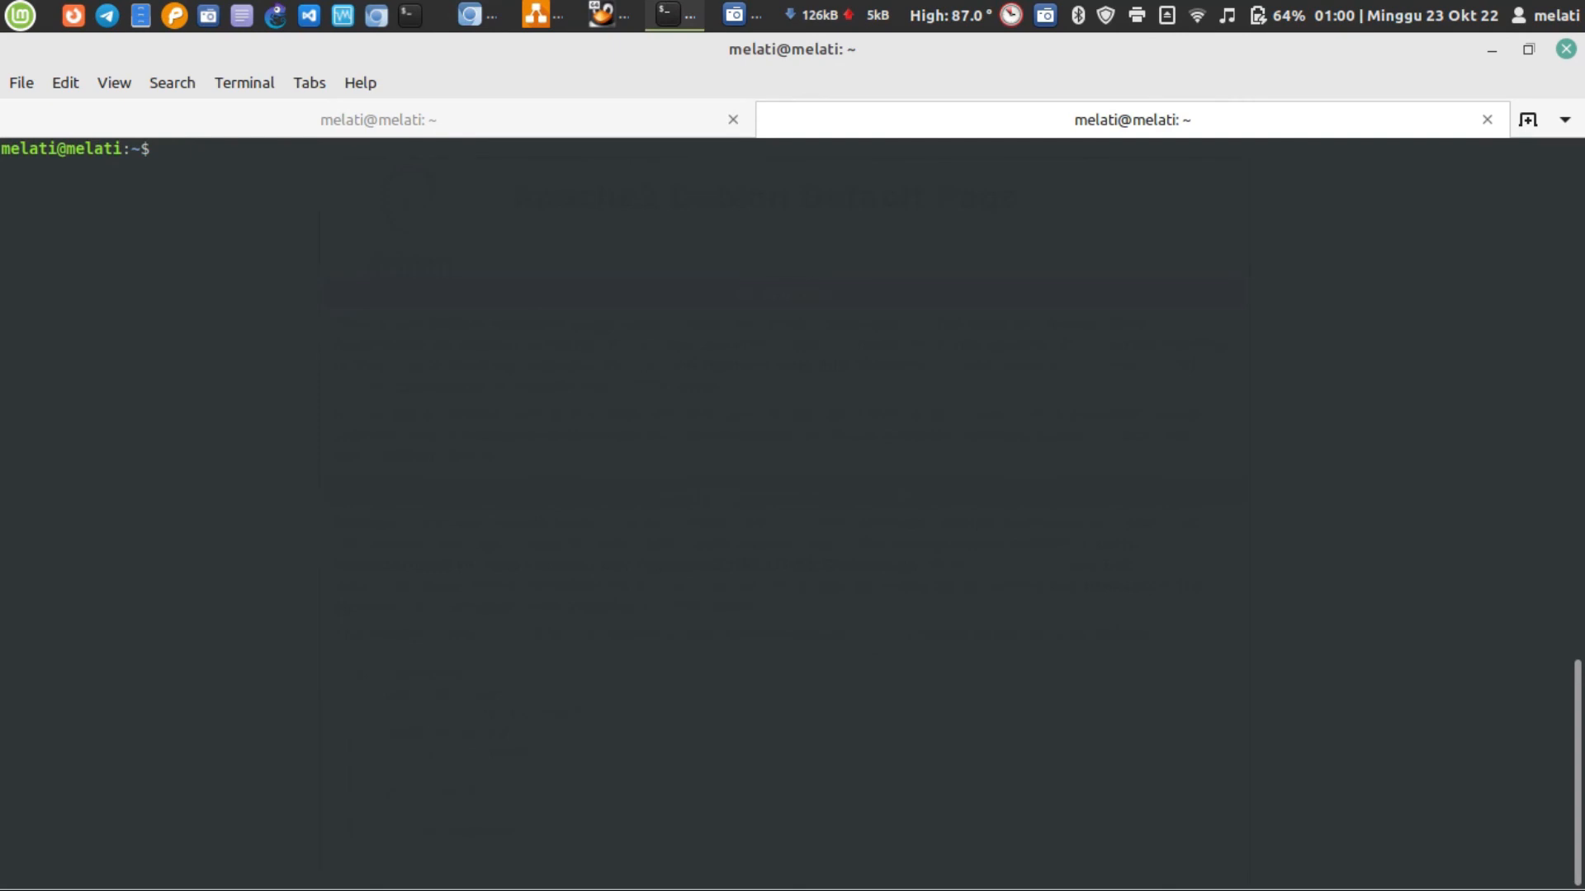
pyautogui.press('Up')
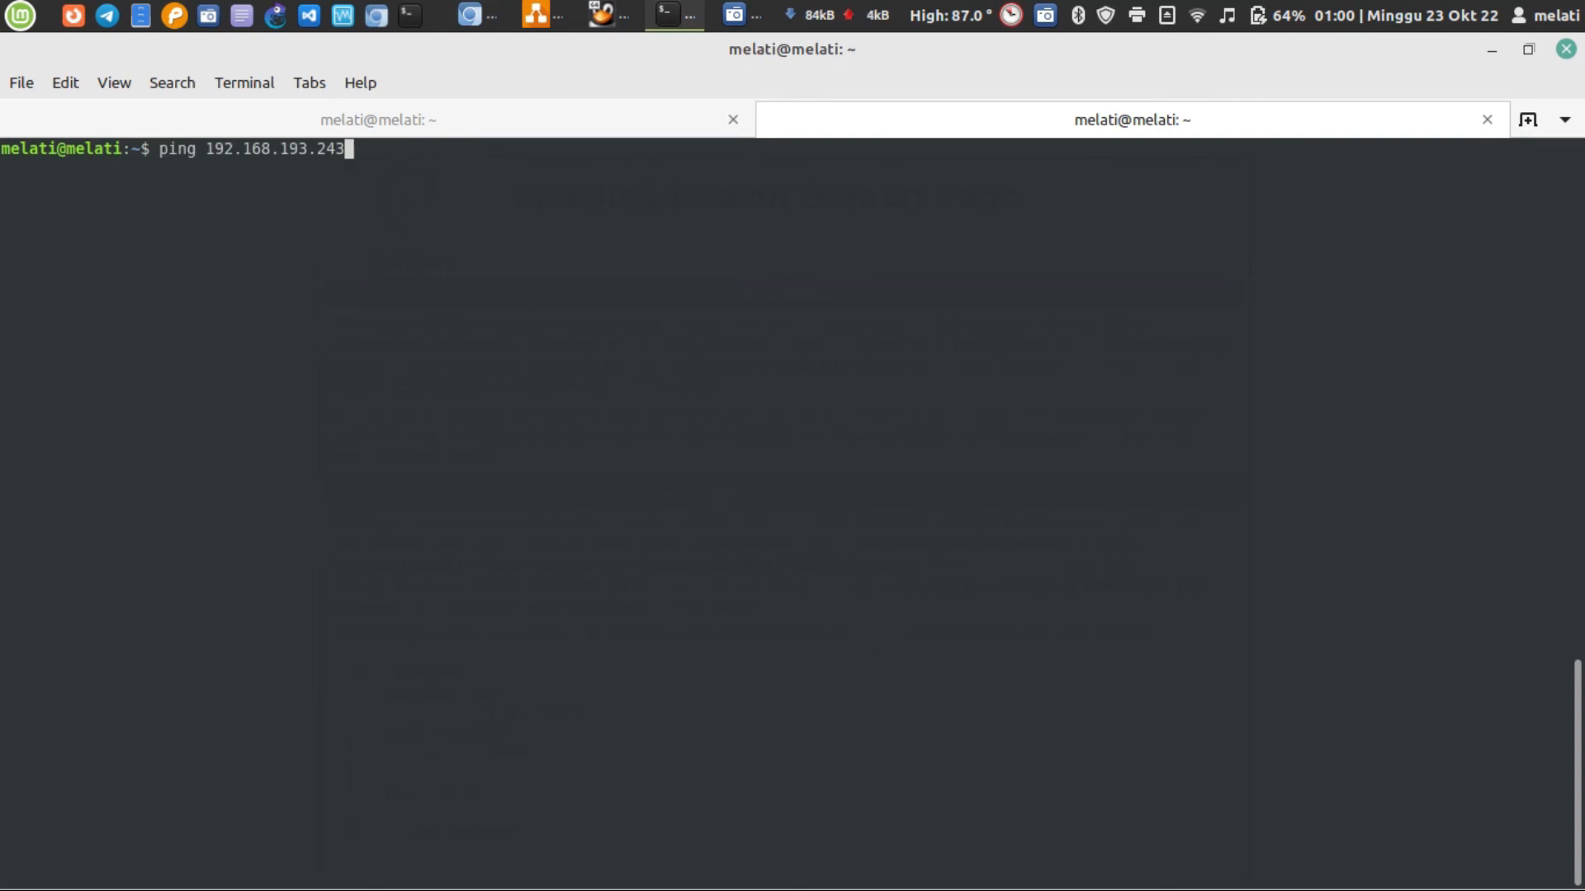
pyautogui.click(610, 15)
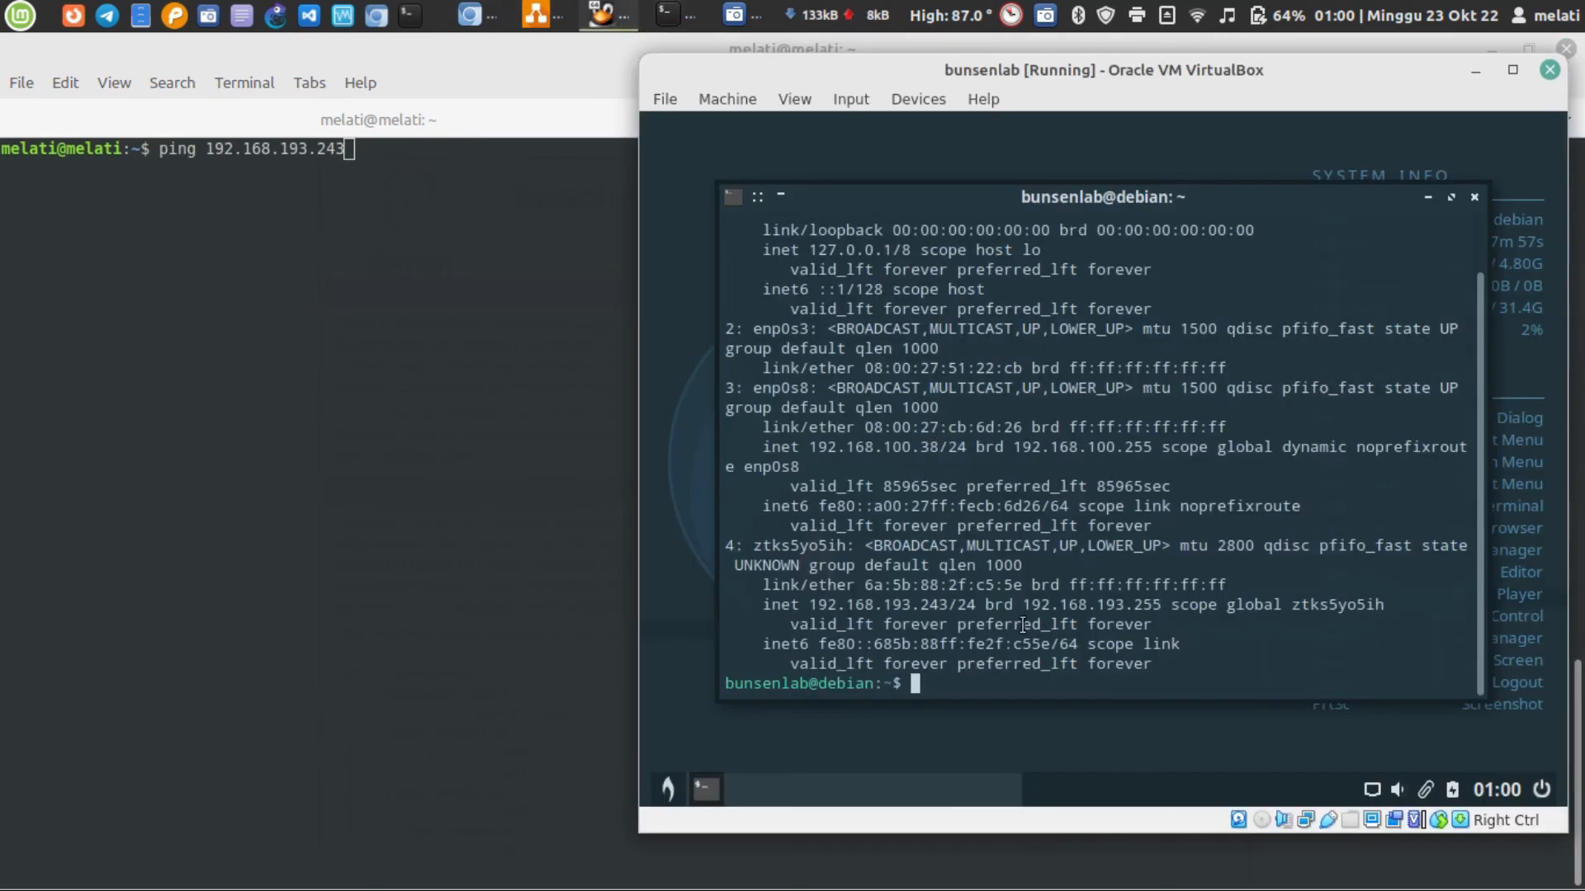
pyautogui.click(521, 439)
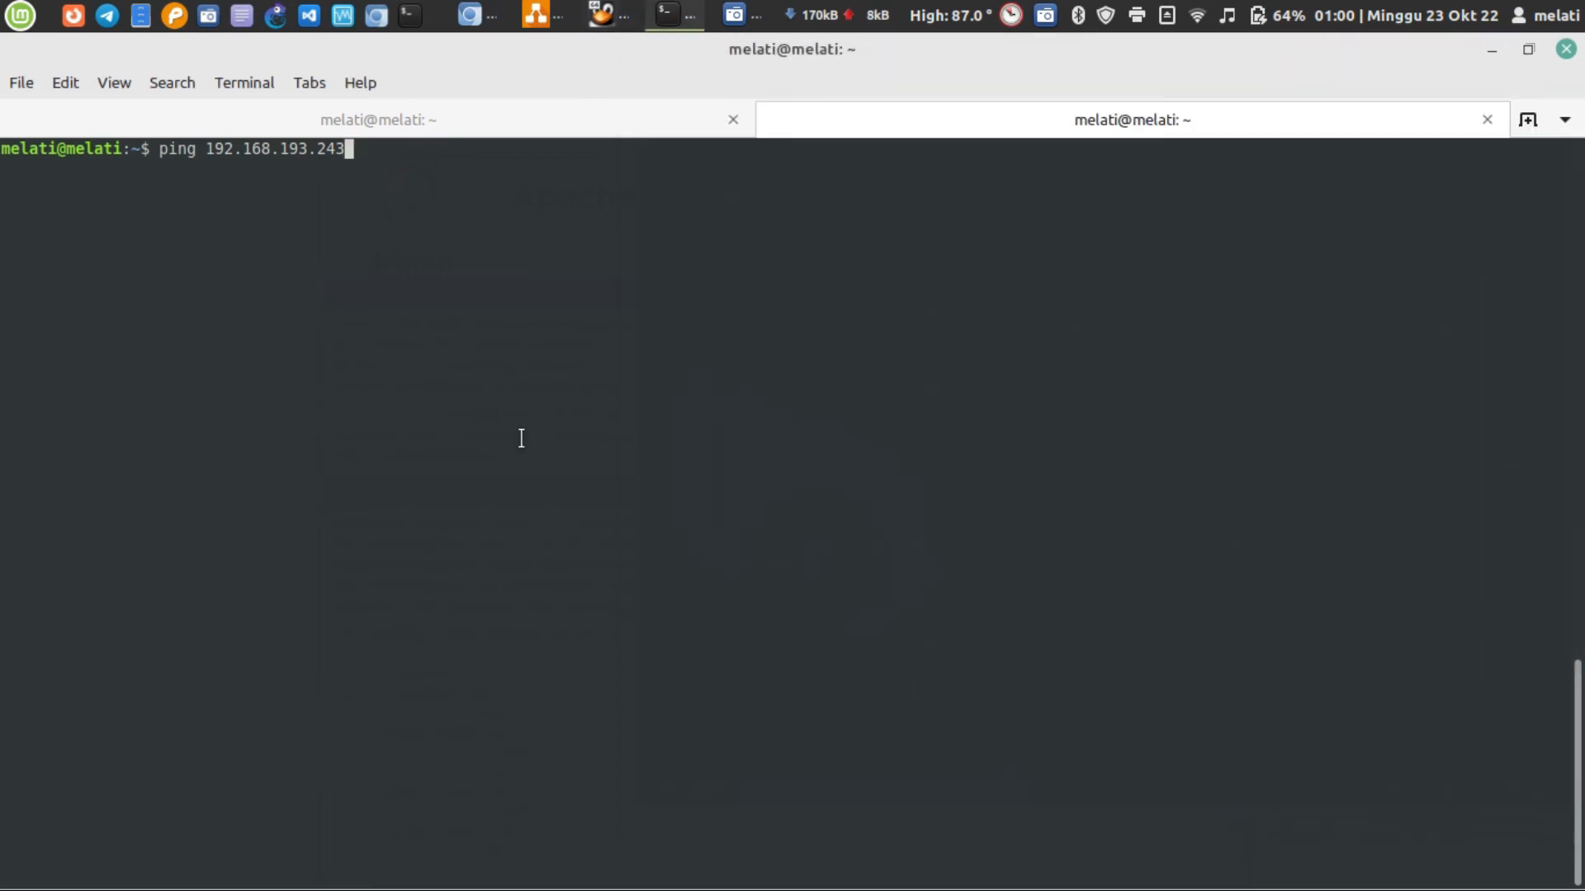
pyautogui.press('Return')
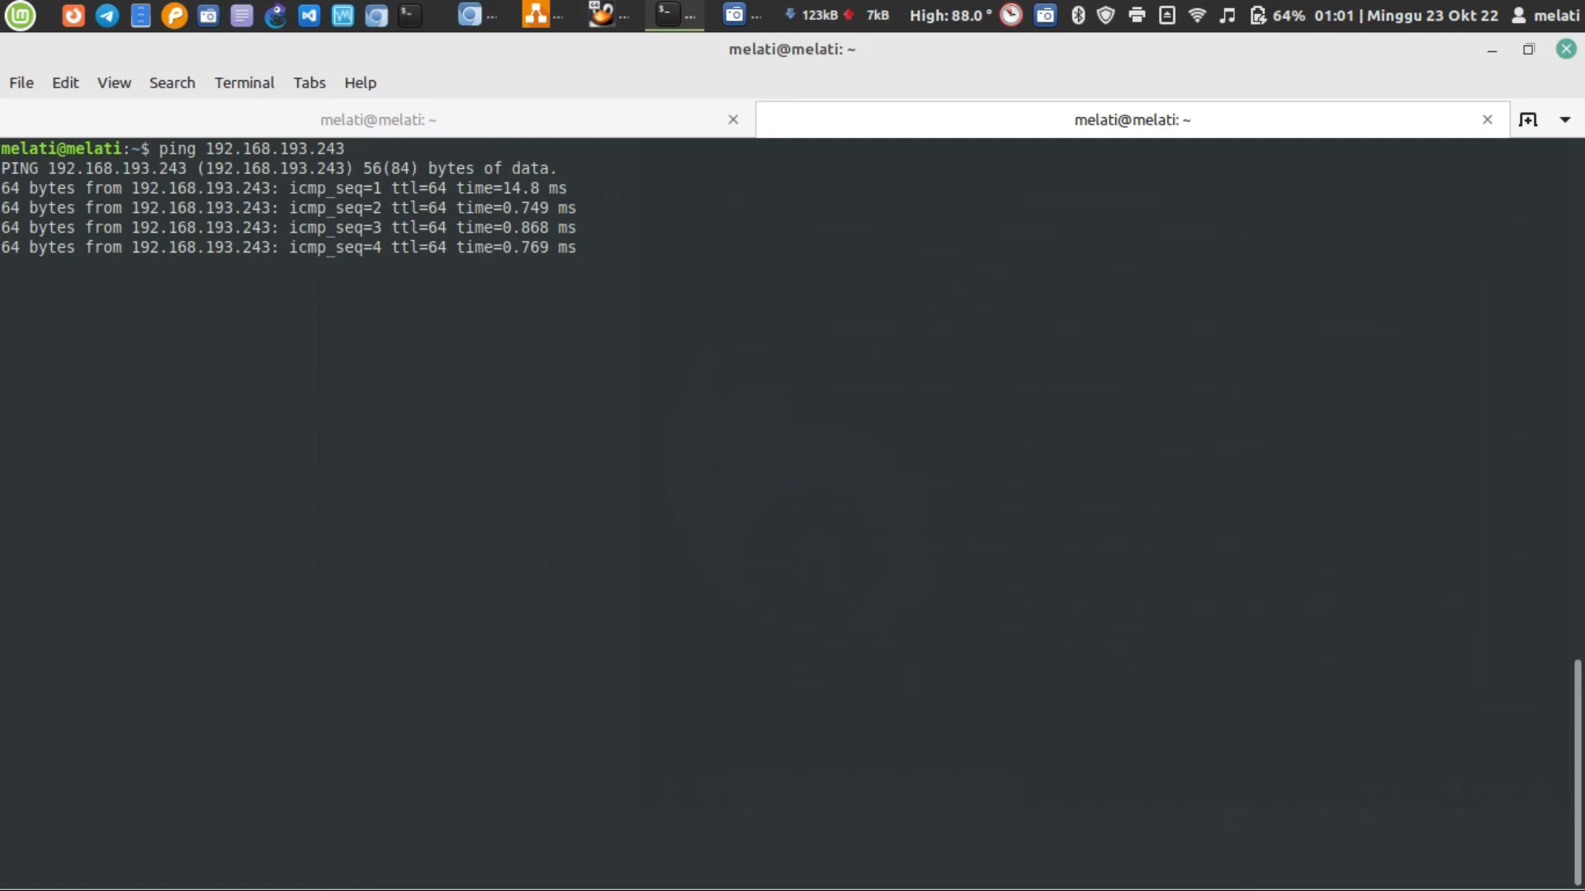
pyautogui.hotkey('ctrl', 'c')
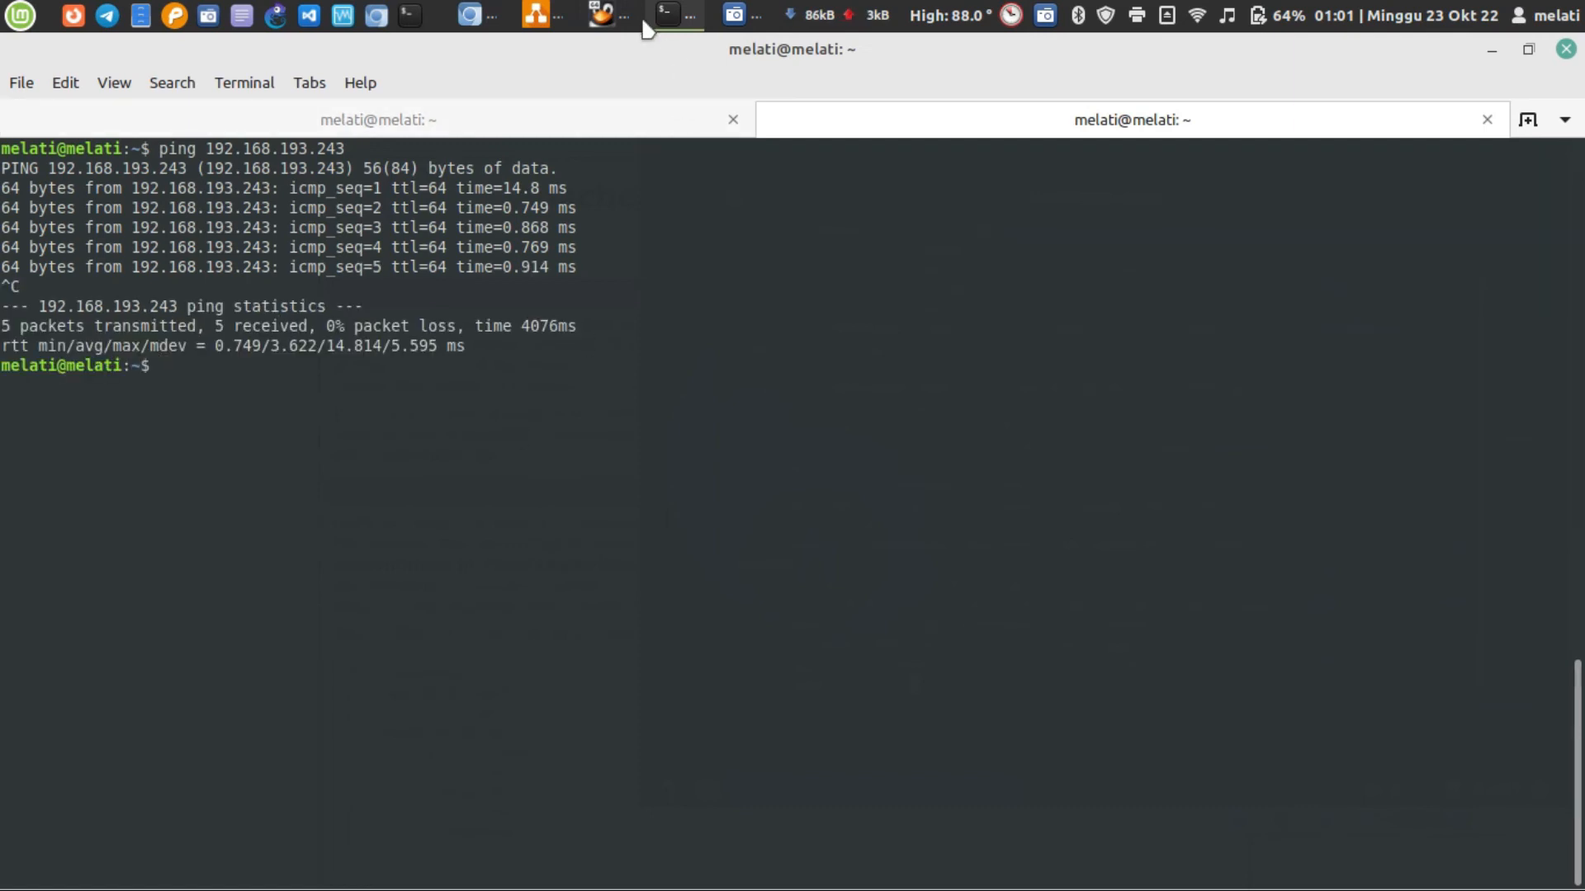
# Bring up the bunsenlab virtual machine window beside the laptop's terminal output and keep it always on top
pyautogui.click(604, 14)
pyautogui.moveTo(1044, 70); pyautogui.dragTo(1023, 53)
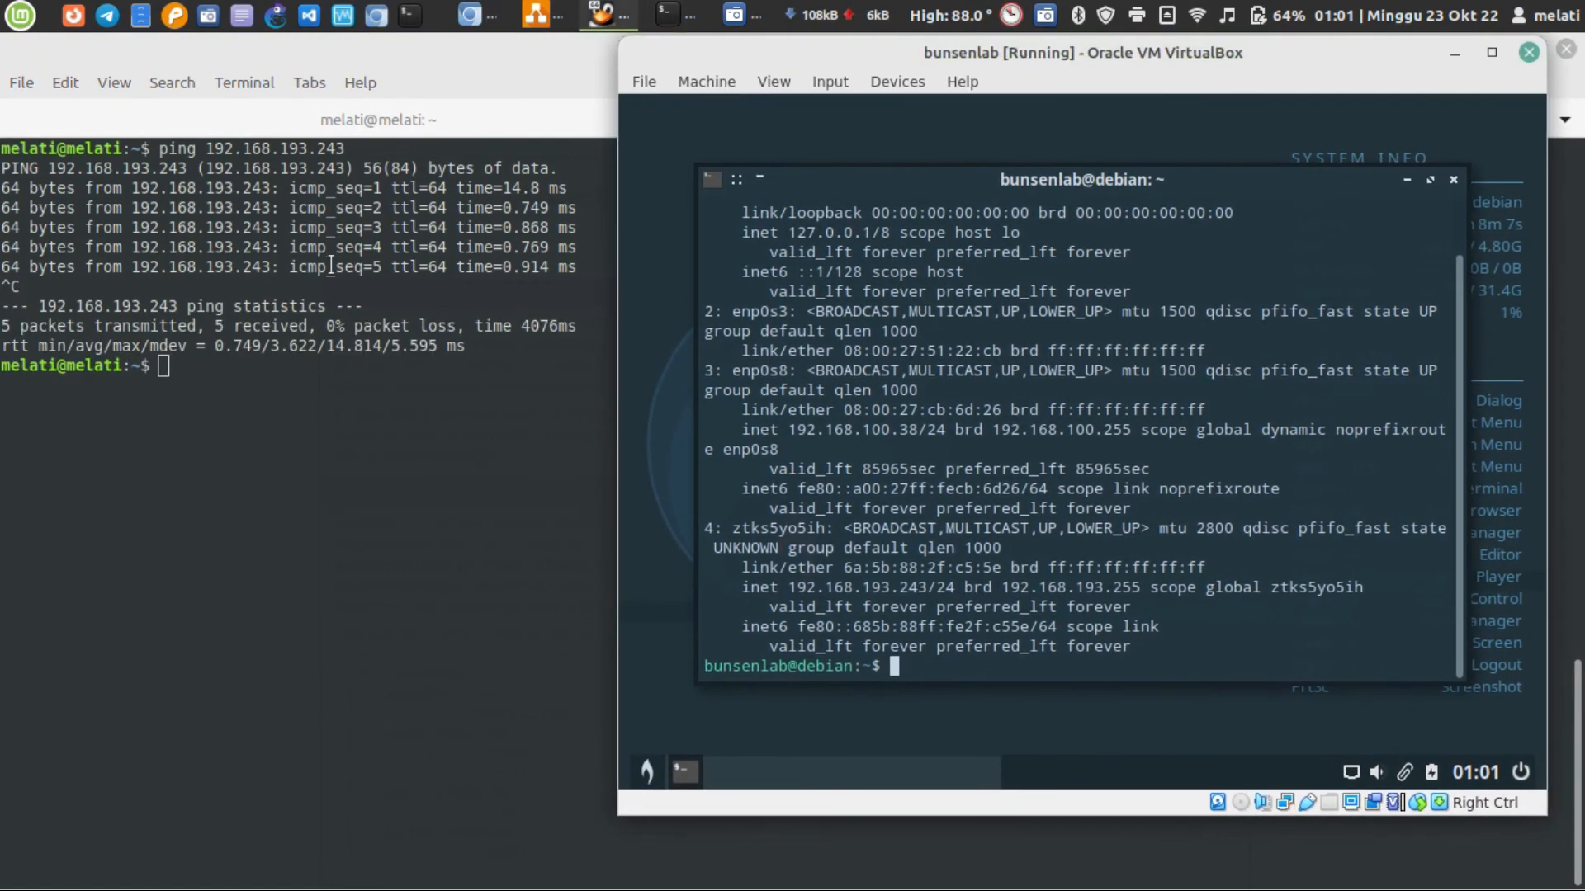
pyautogui.rightClick(1063, 47)
pyautogui.click(1138, 188)
pyautogui.click(280, 466)
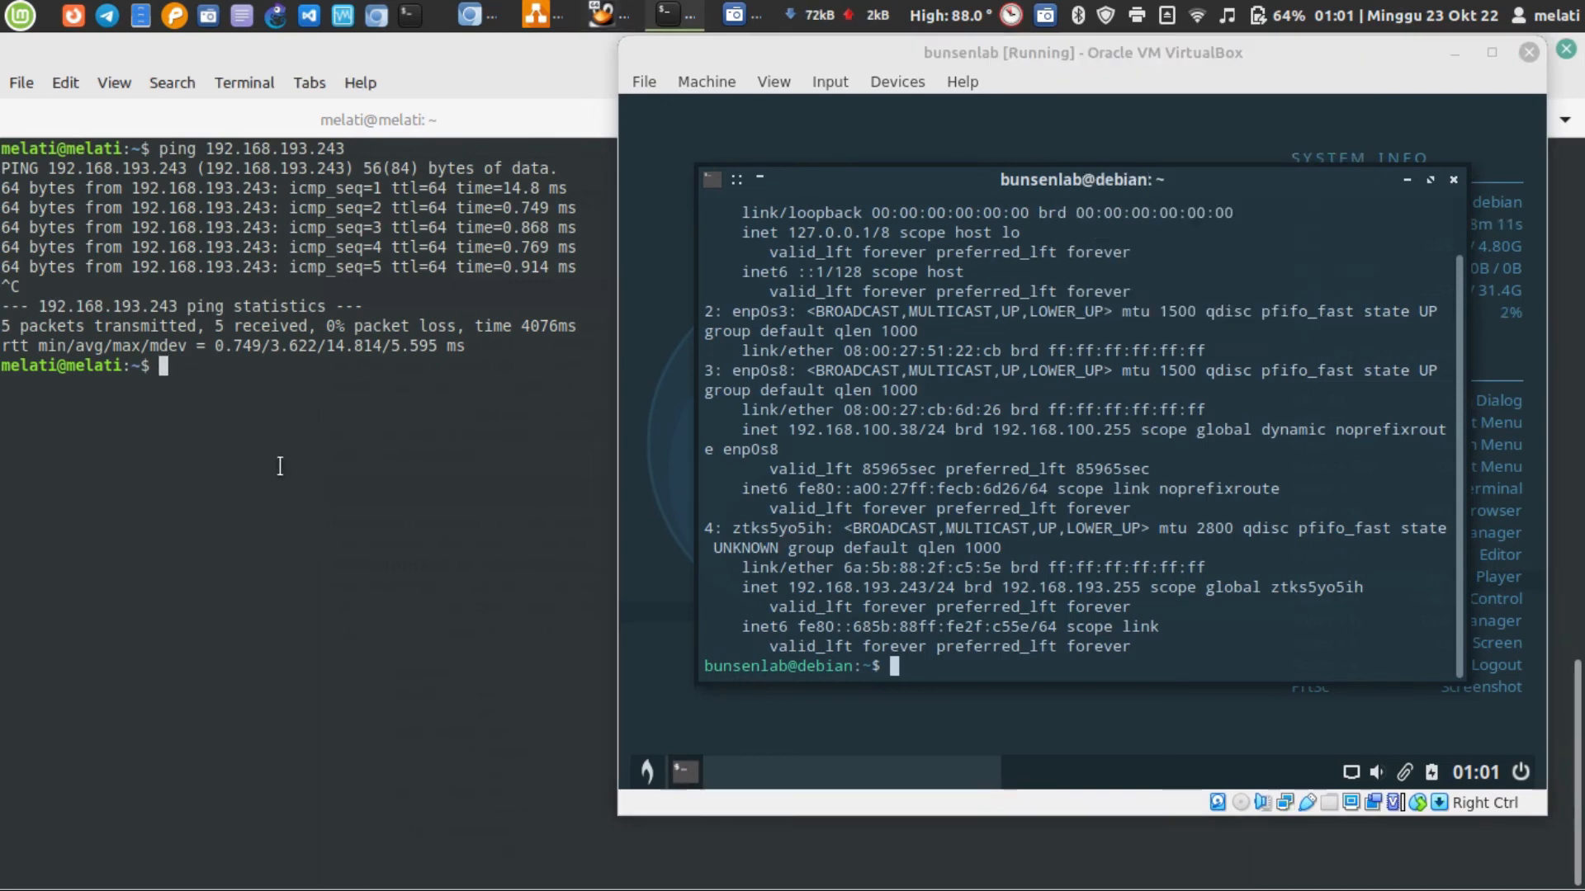
pyautogui.write('ssh b')
pyautogui.write('unsena')
pyautogui.write('ab')
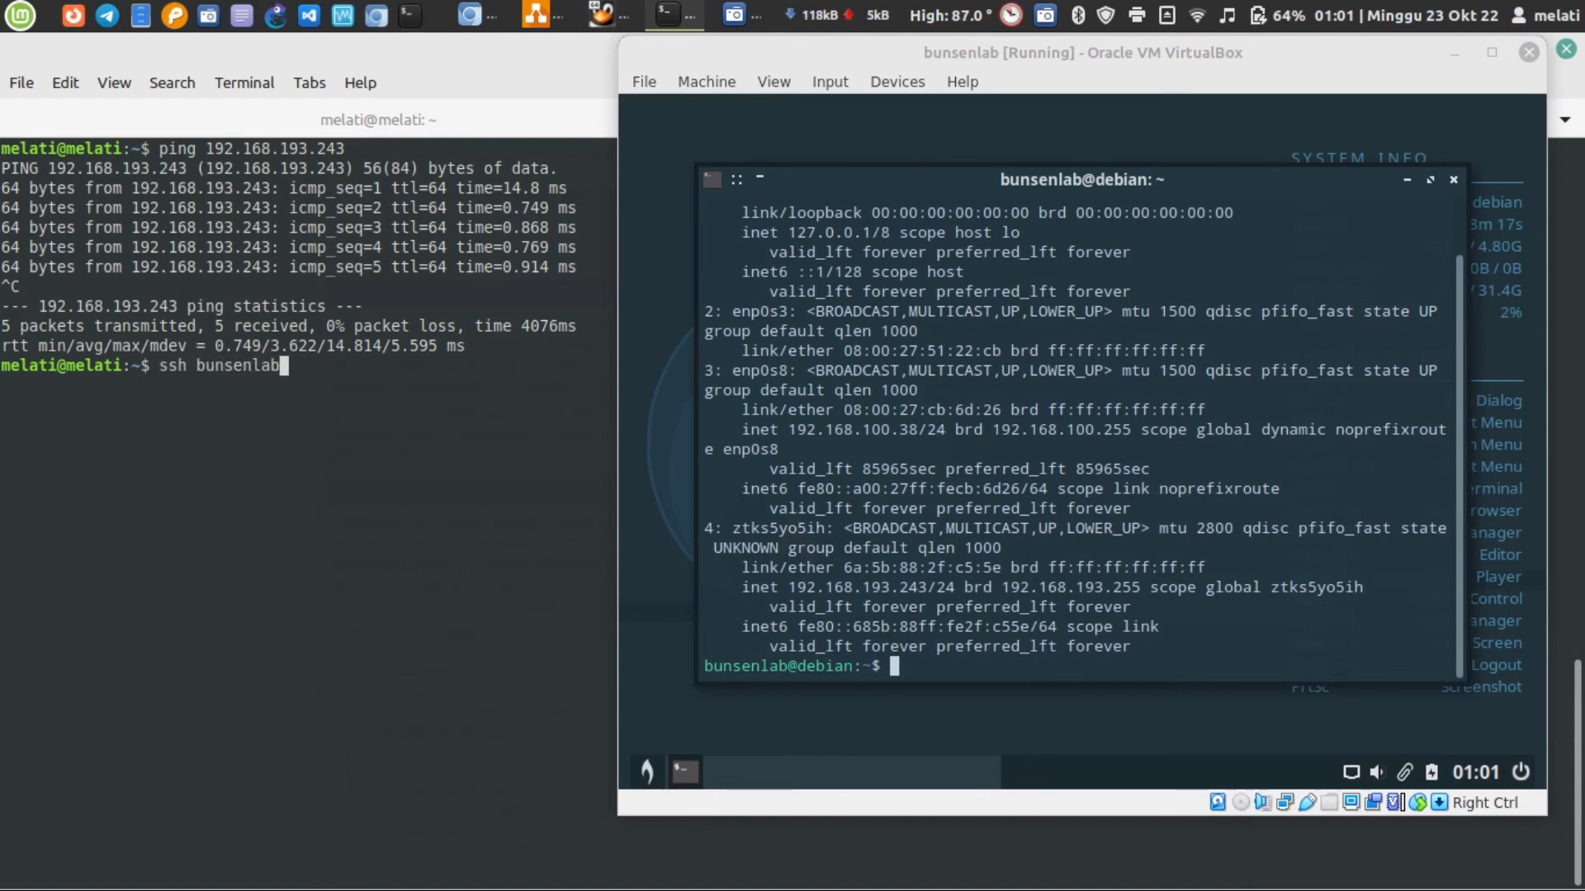
pyautogui.write('@192.1')
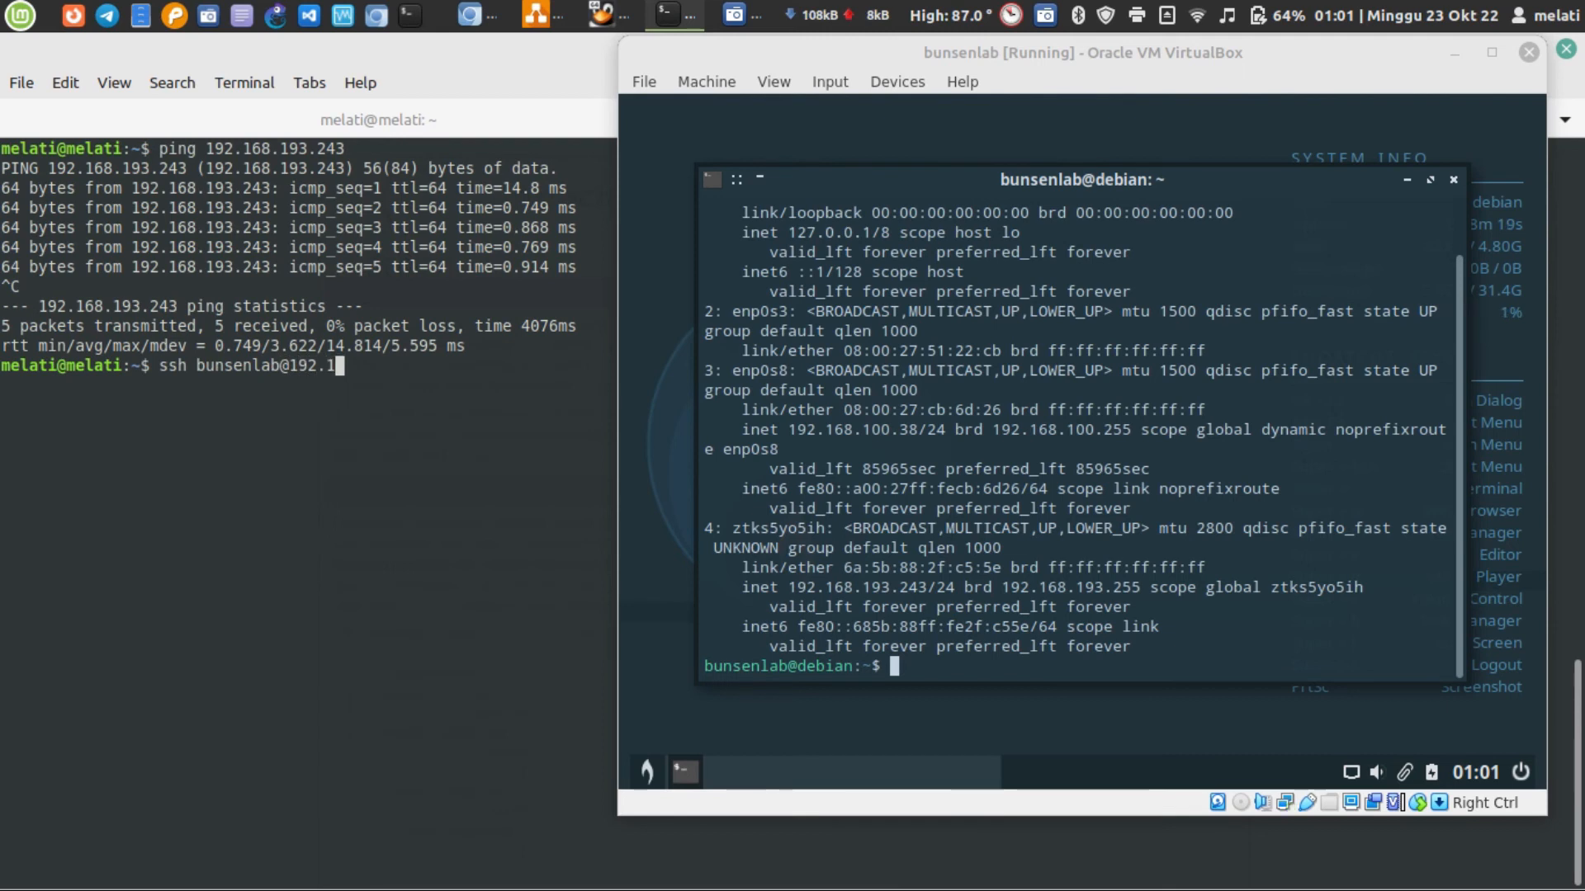
pyautogui.write('68.193.243')
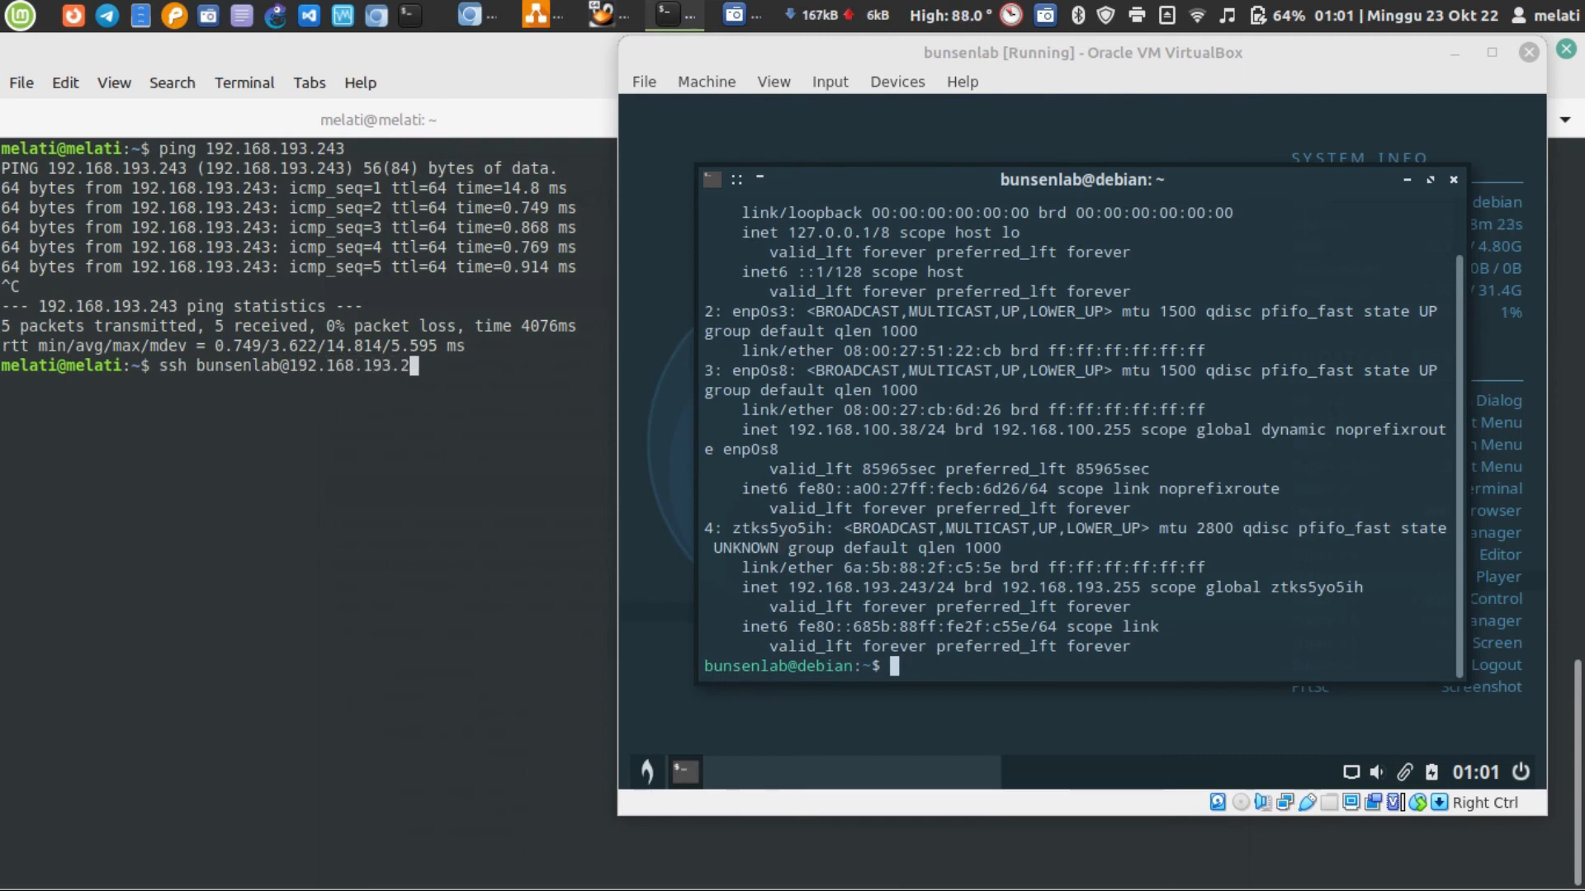
pyautogui.press('Return')
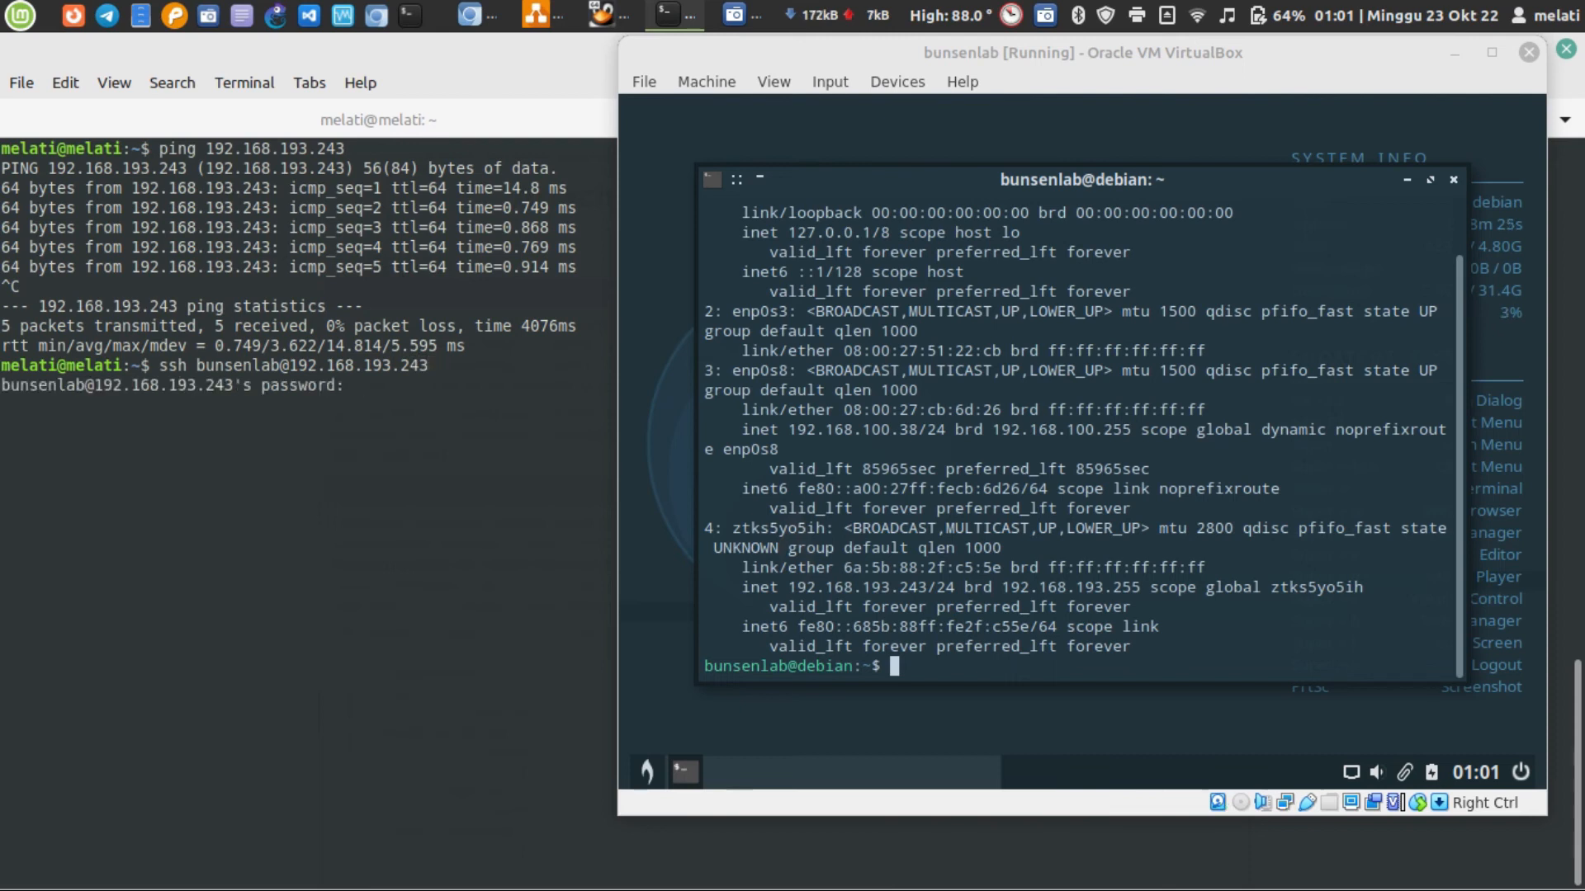
pyautogui.press('Return')
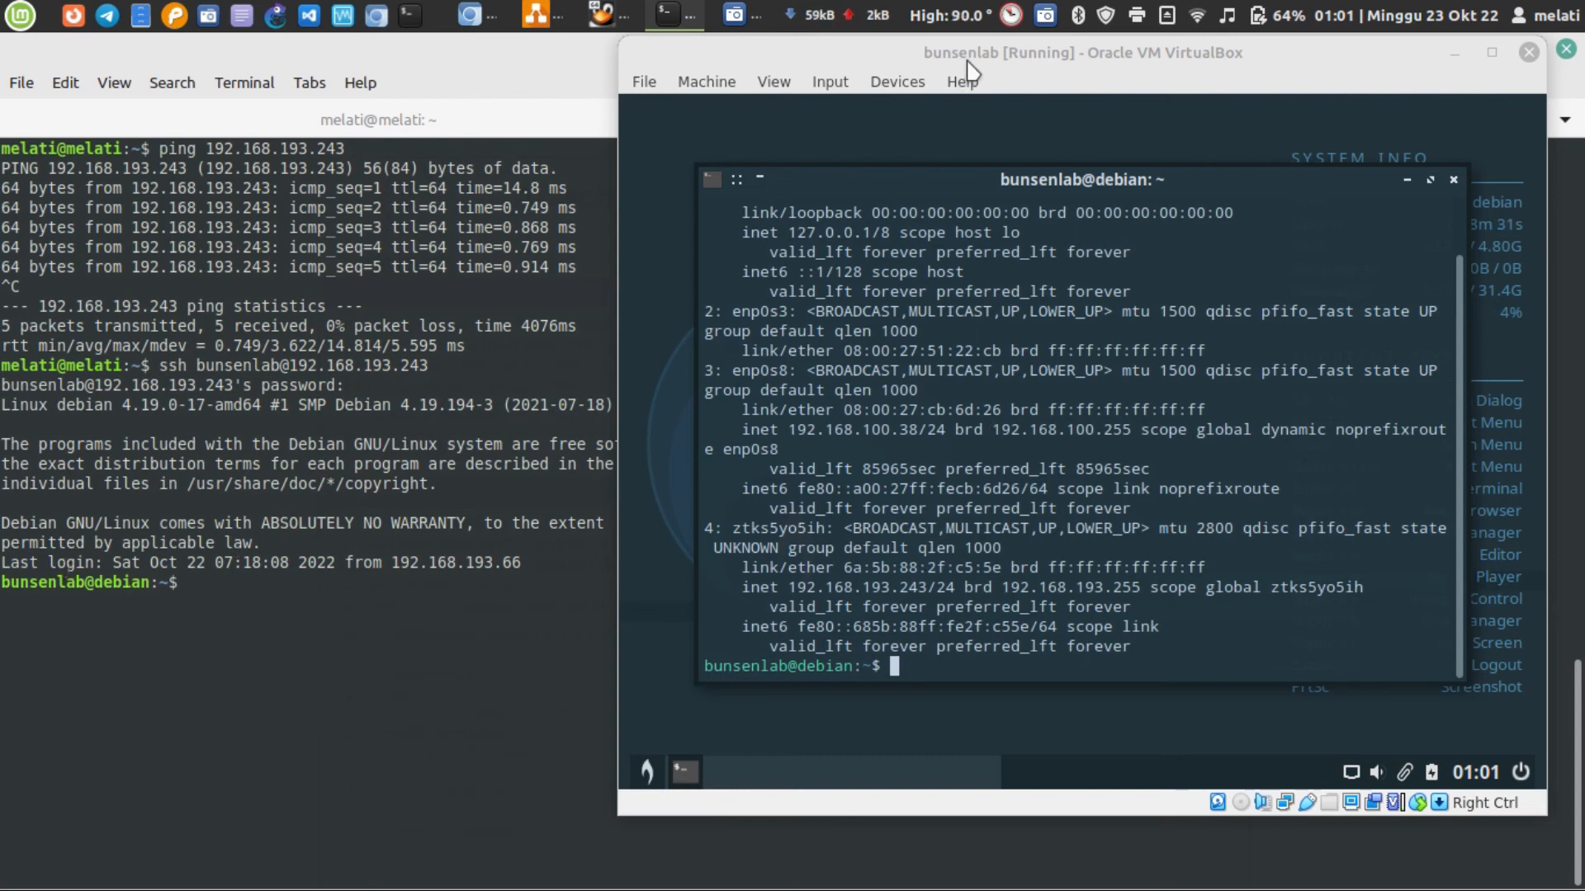
# Move the virtual machine window slightly away from the SSH session and clear the virtual machine's terminal
pyautogui.moveTo(967, 53); pyautogui.dragTo(1004, 49)
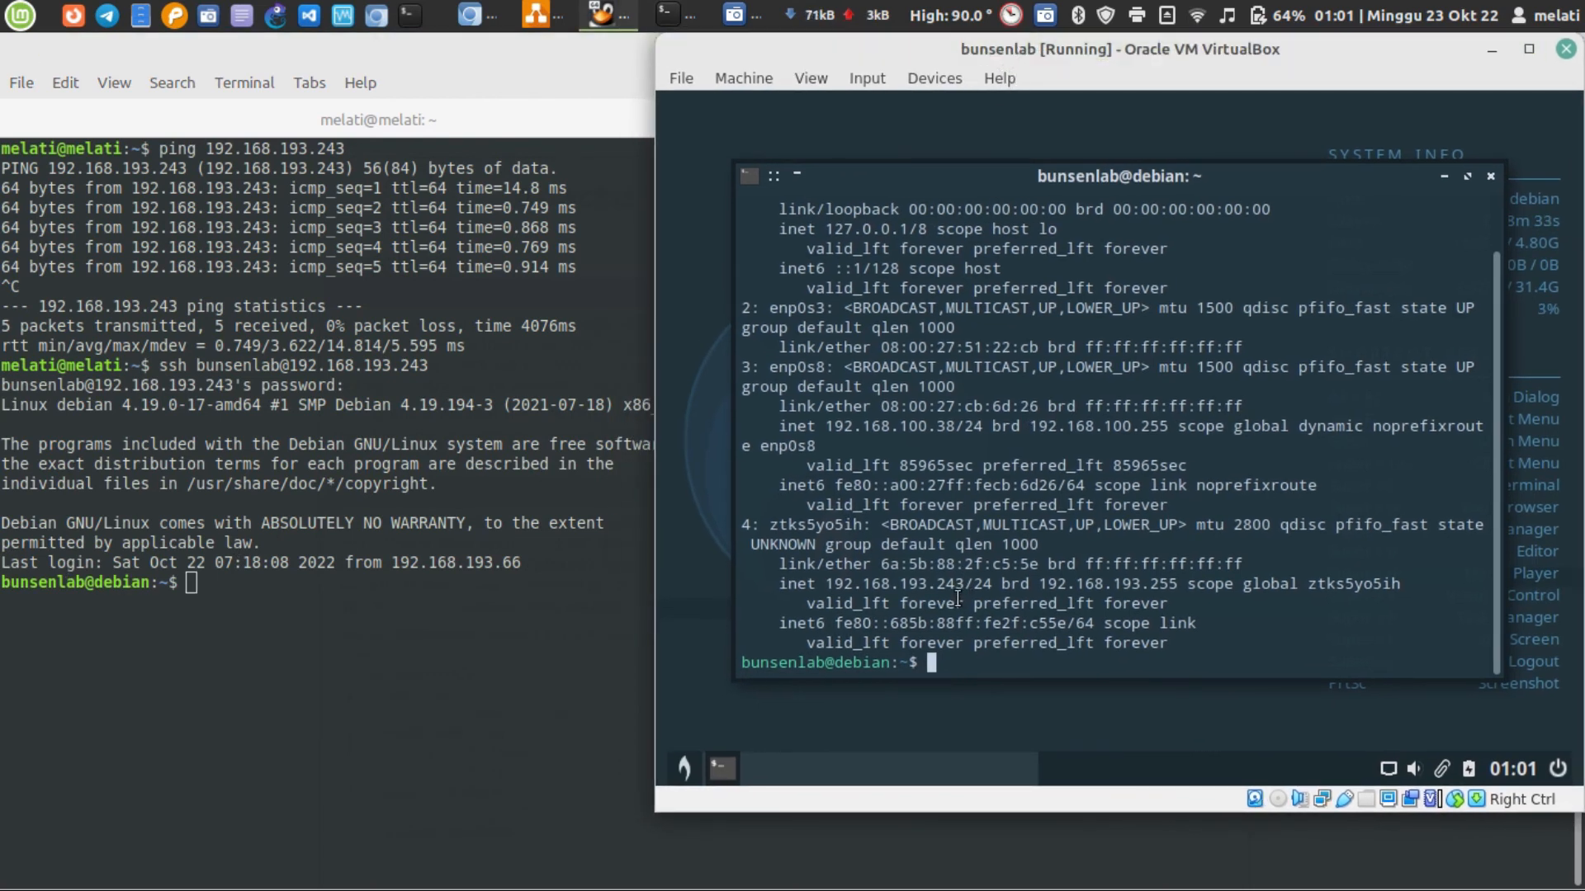
pyautogui.hotkey('ctrl', 'l')
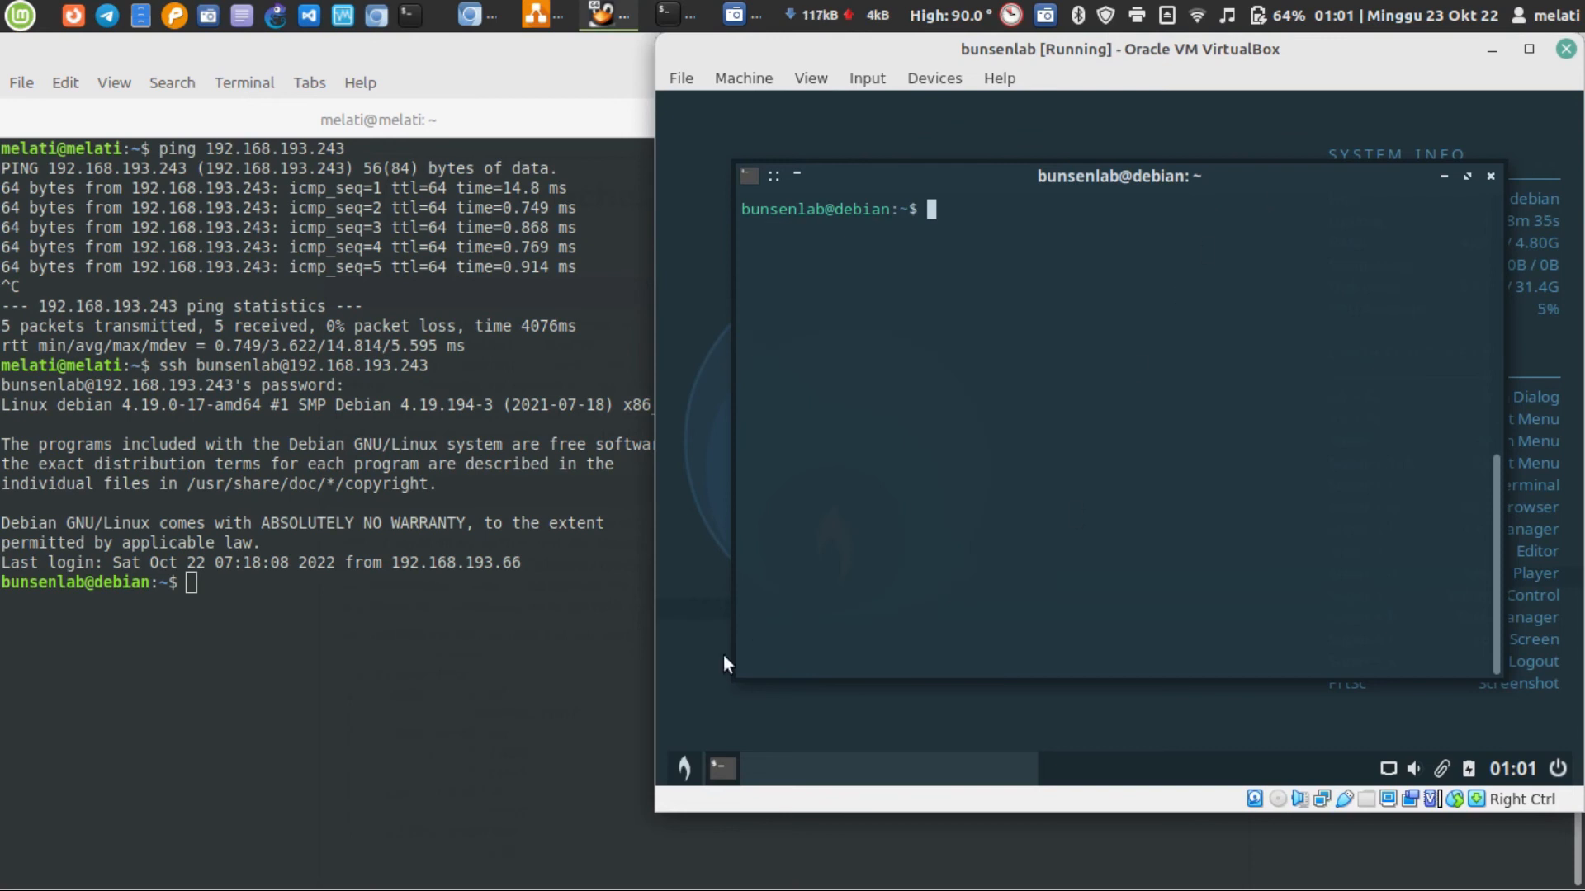
# Create an empty file named test.txt on the virtual machine with touch, through the laptop's SSH session
pyautogui.click(441, 587)
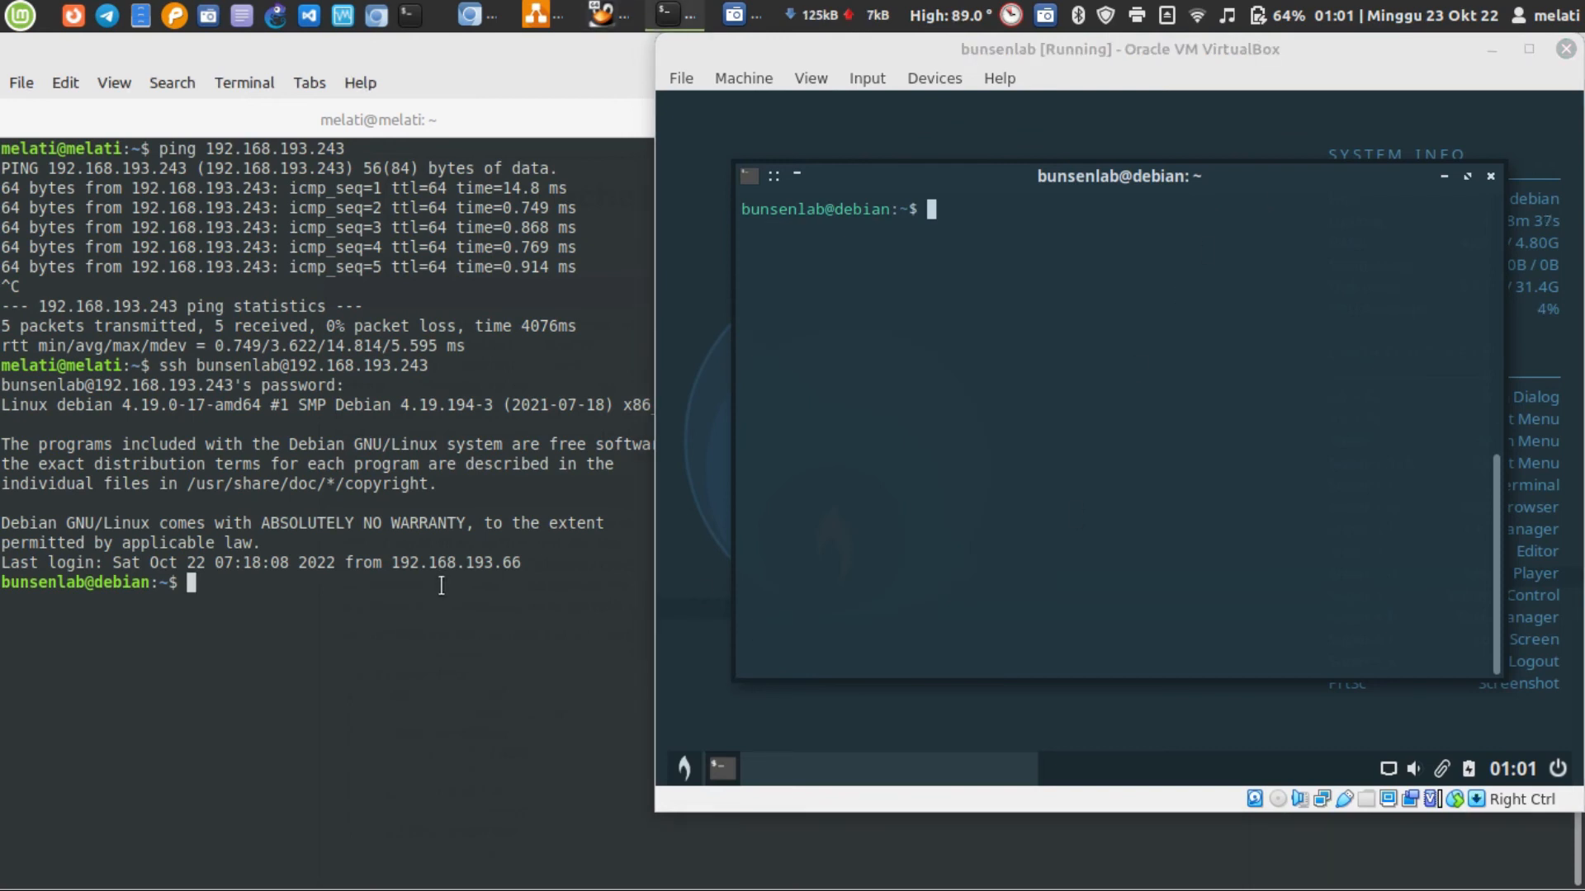
pyautogui.write('touch test')
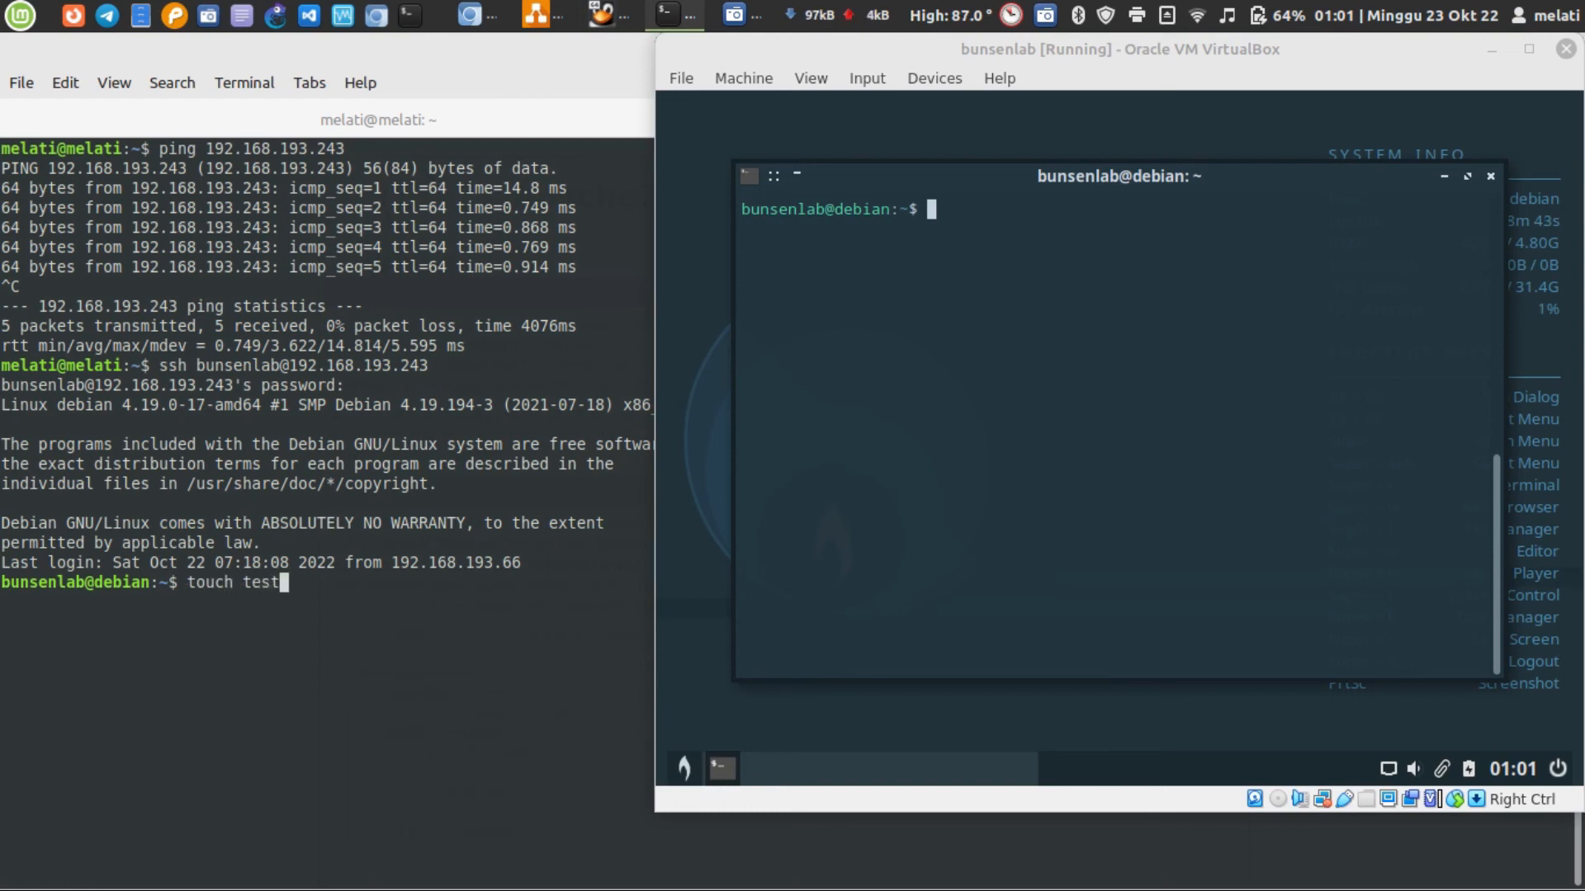
pyautogui.write('.txt')
pyautogui.press('Return')
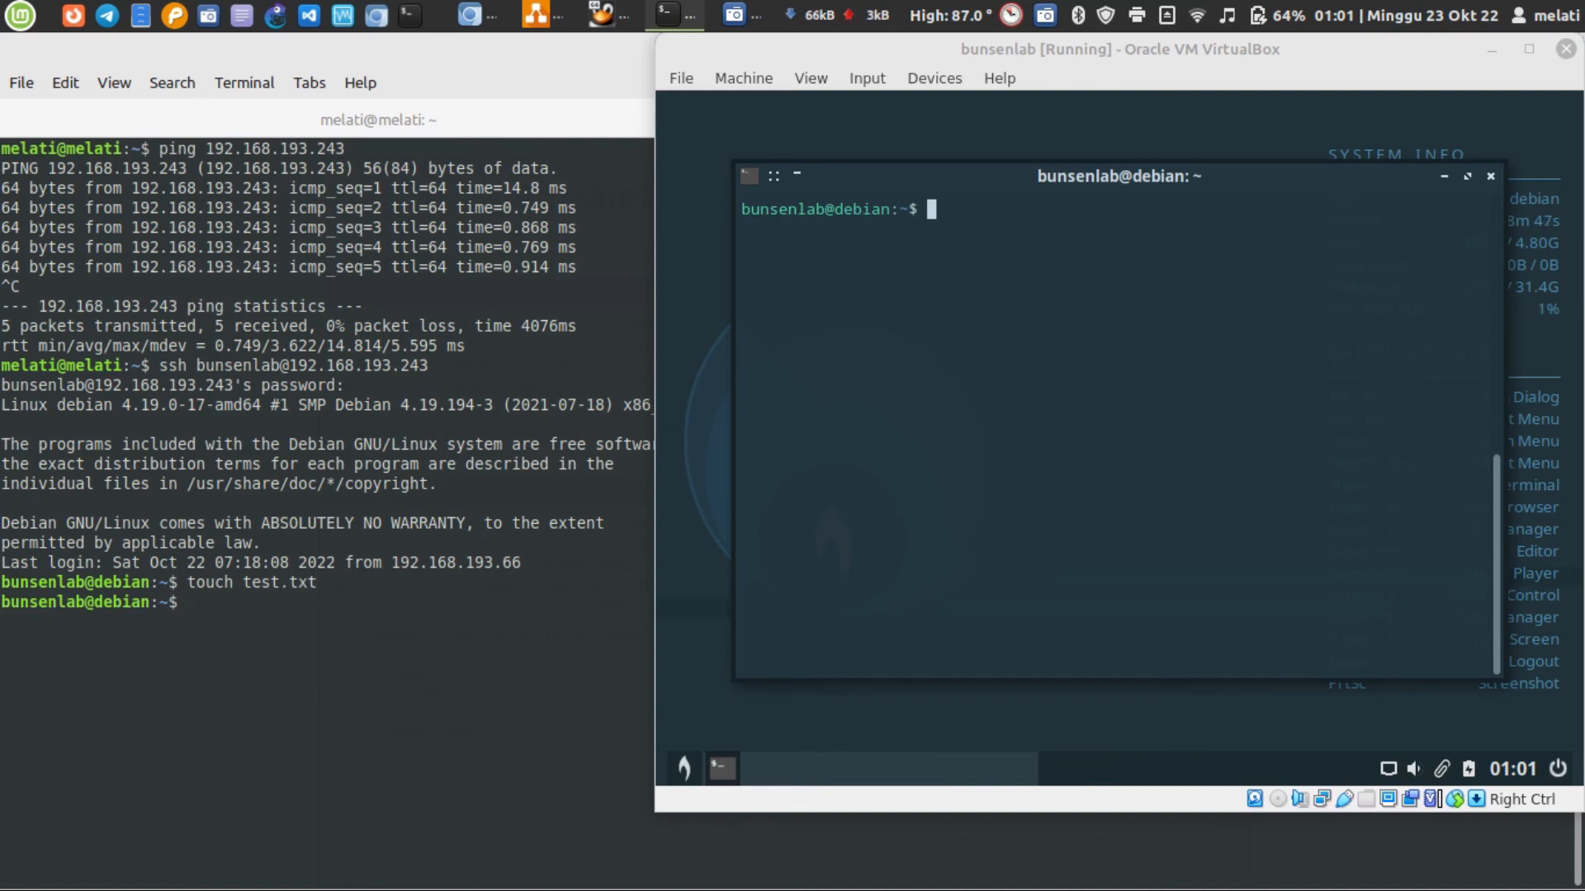
pyautogui.write('nano test.txt')
pyautogui.press('Return')
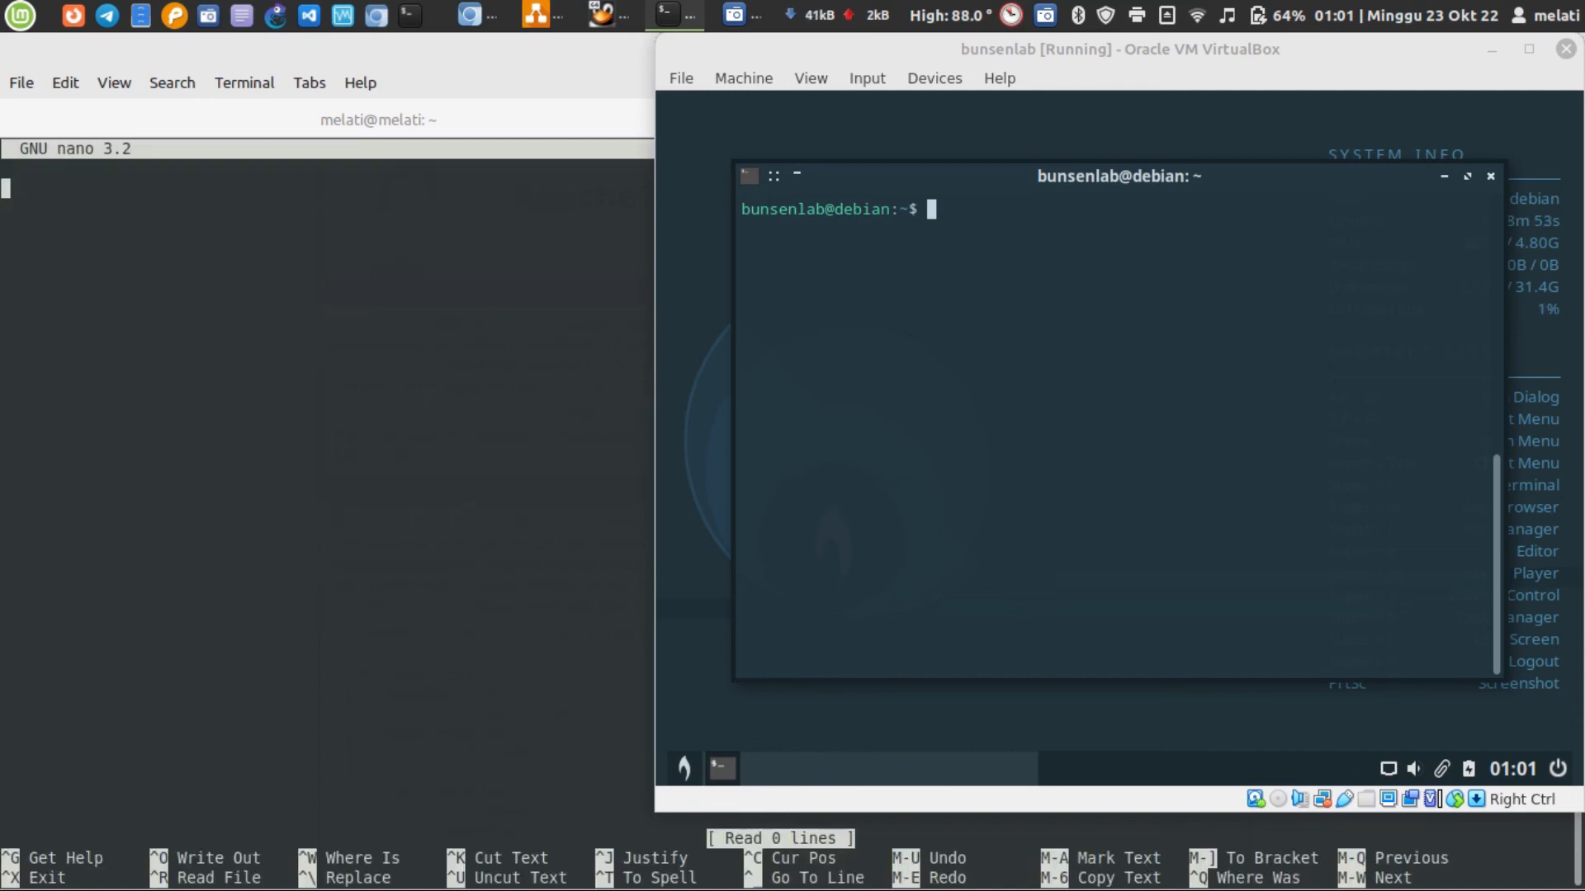
pyautogui.write('saya test ssh')
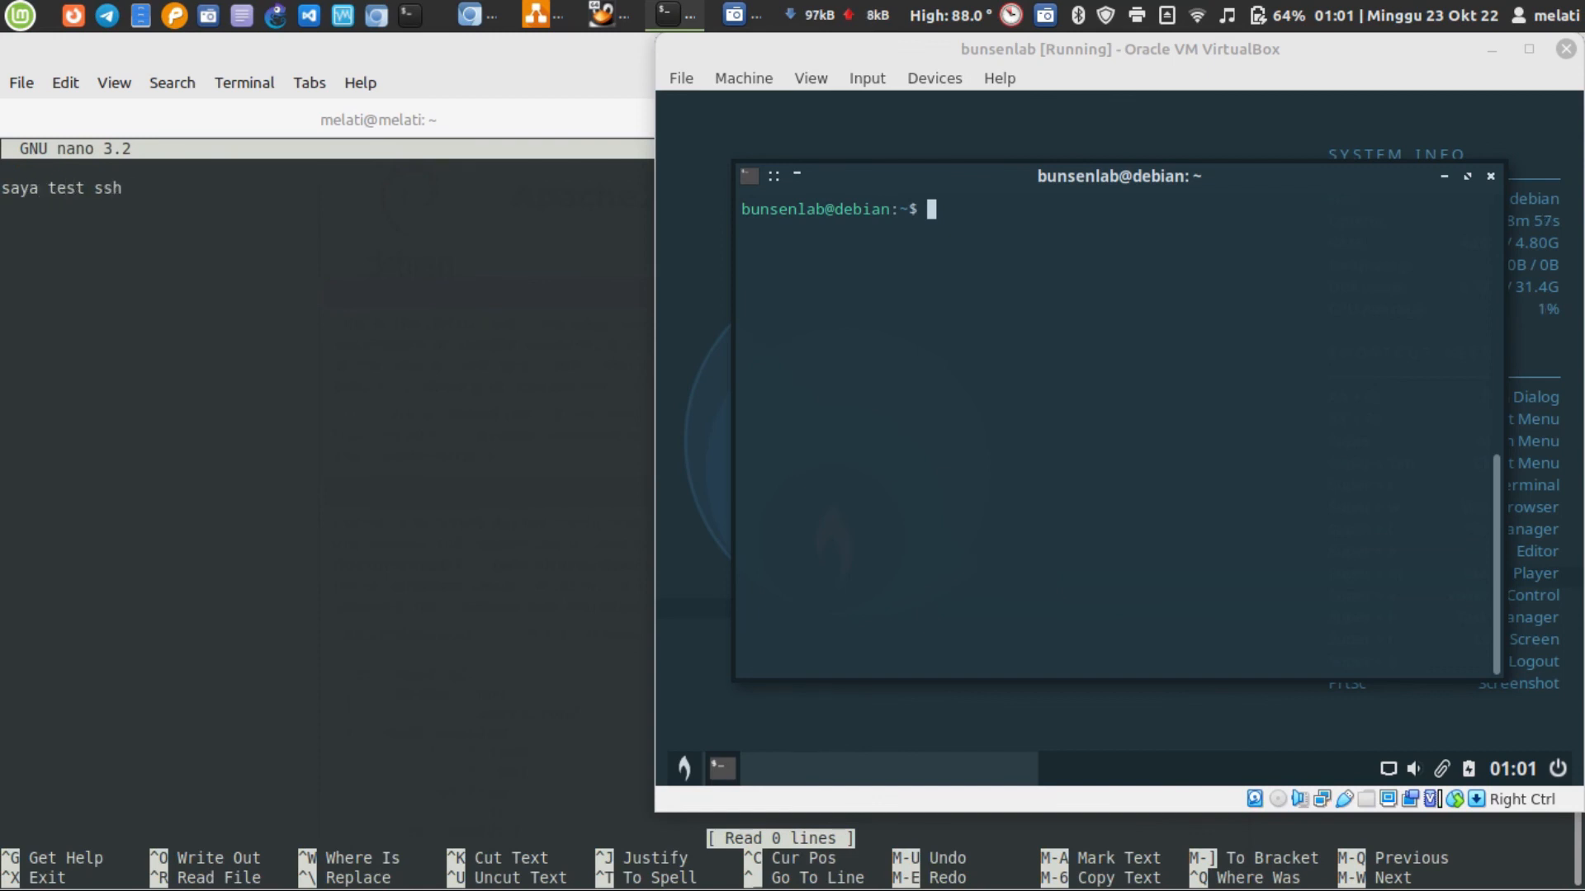
pyautogui.hotkey('ctrl', 'z')
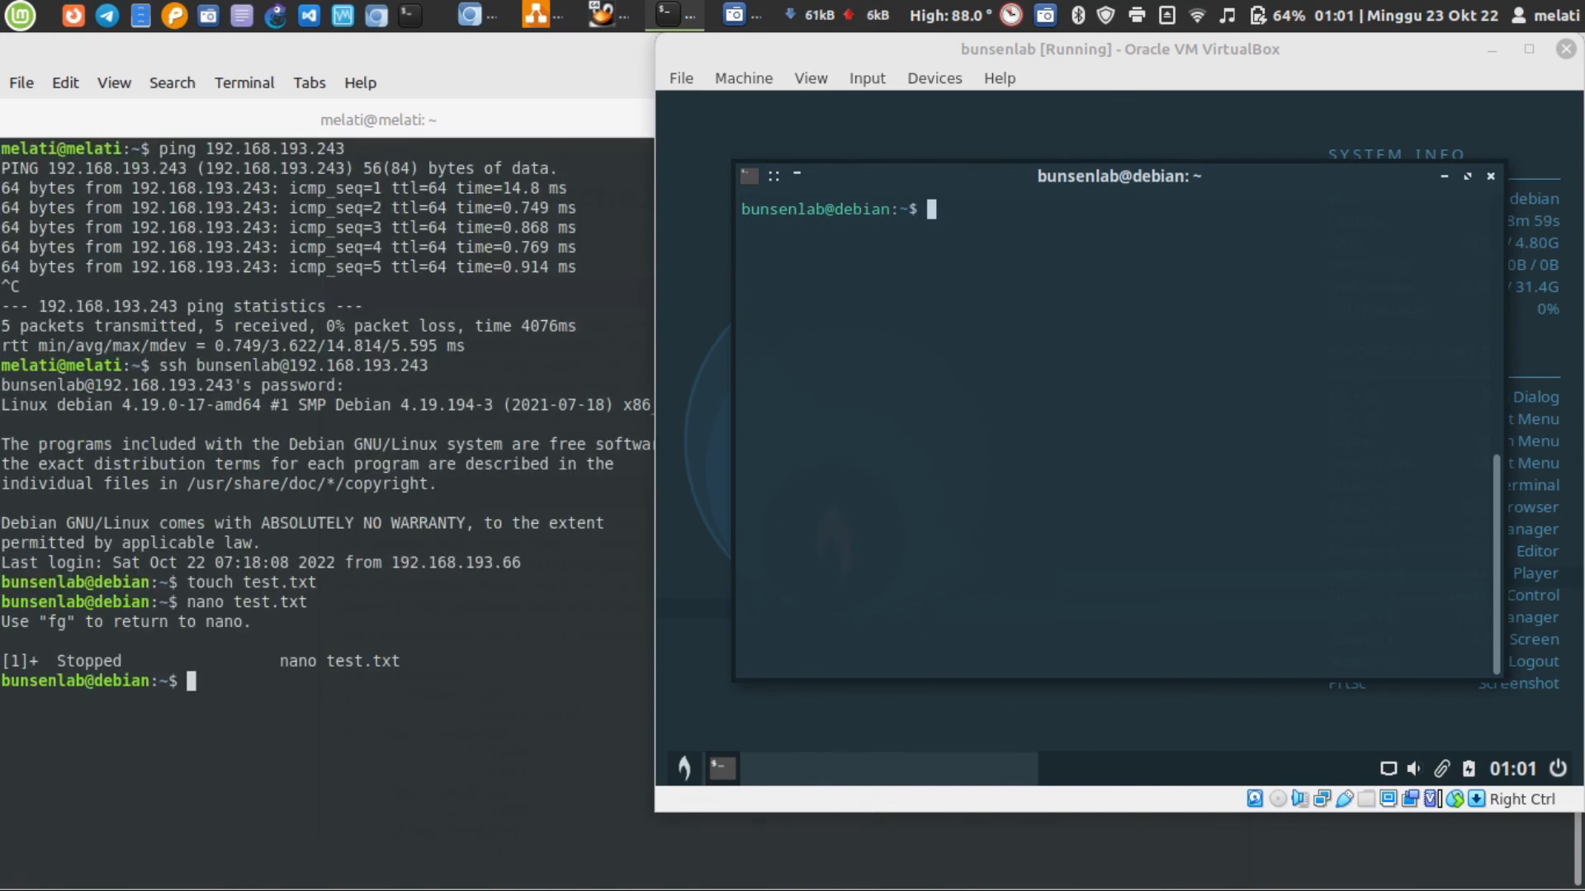
# Open test.txt in nano in the SSH session despite the existing edit lock, enter "saya remote ssh", then save and exit
pyautogui.press('Up')
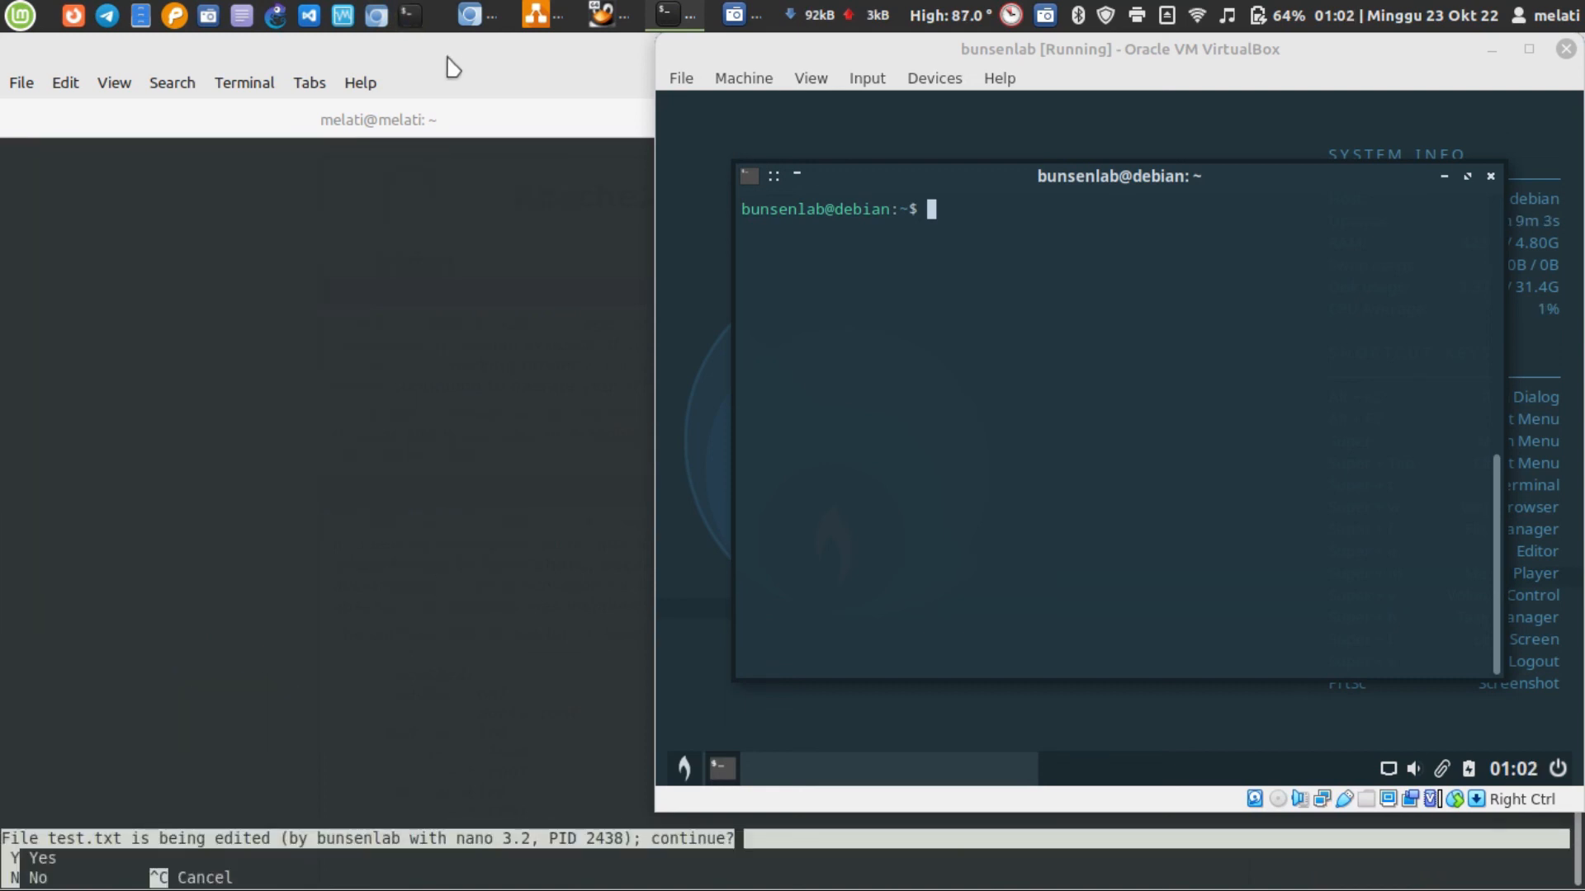
pyautogui.press('y')
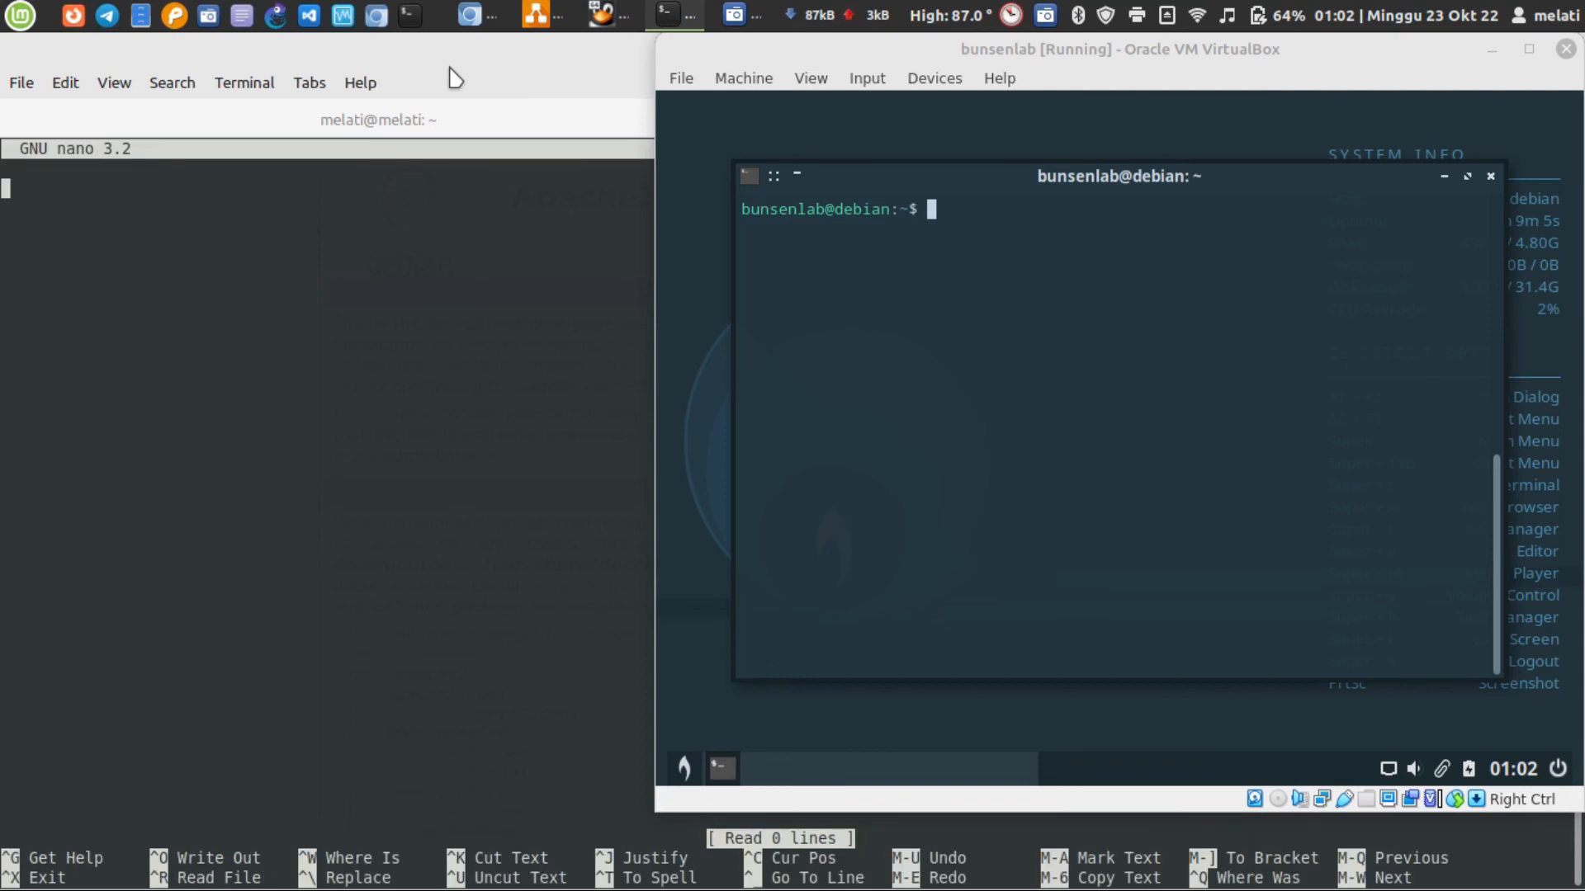
pyautogui.write('saya remote ssh')
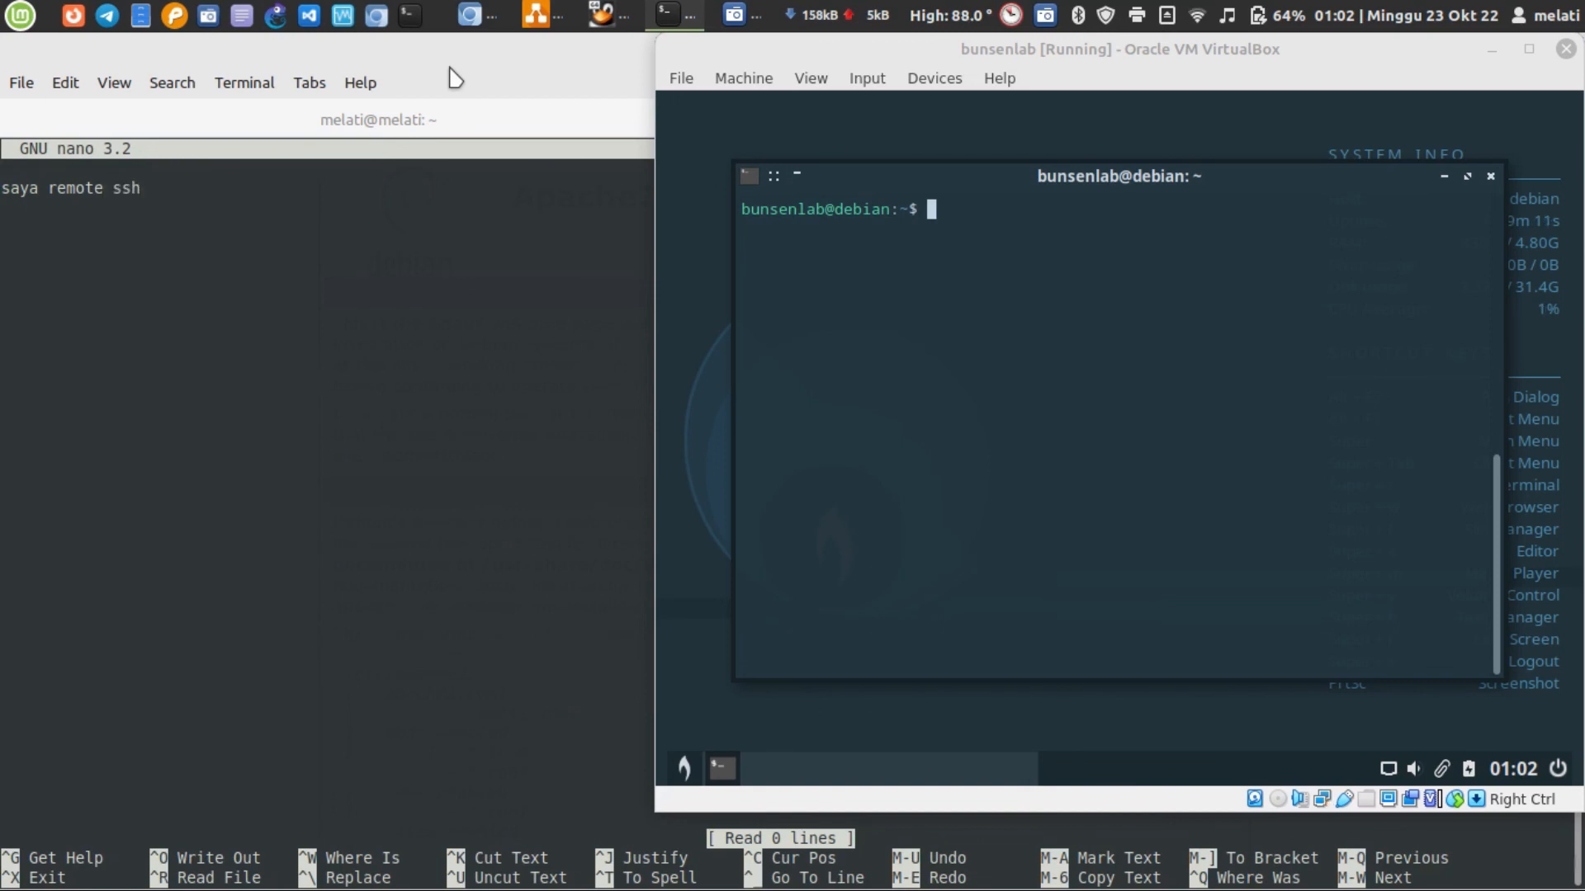
pyautogui.hotkey('ctrl', 'x')
pyautogui.press('y')
pyautogui.press('Return')
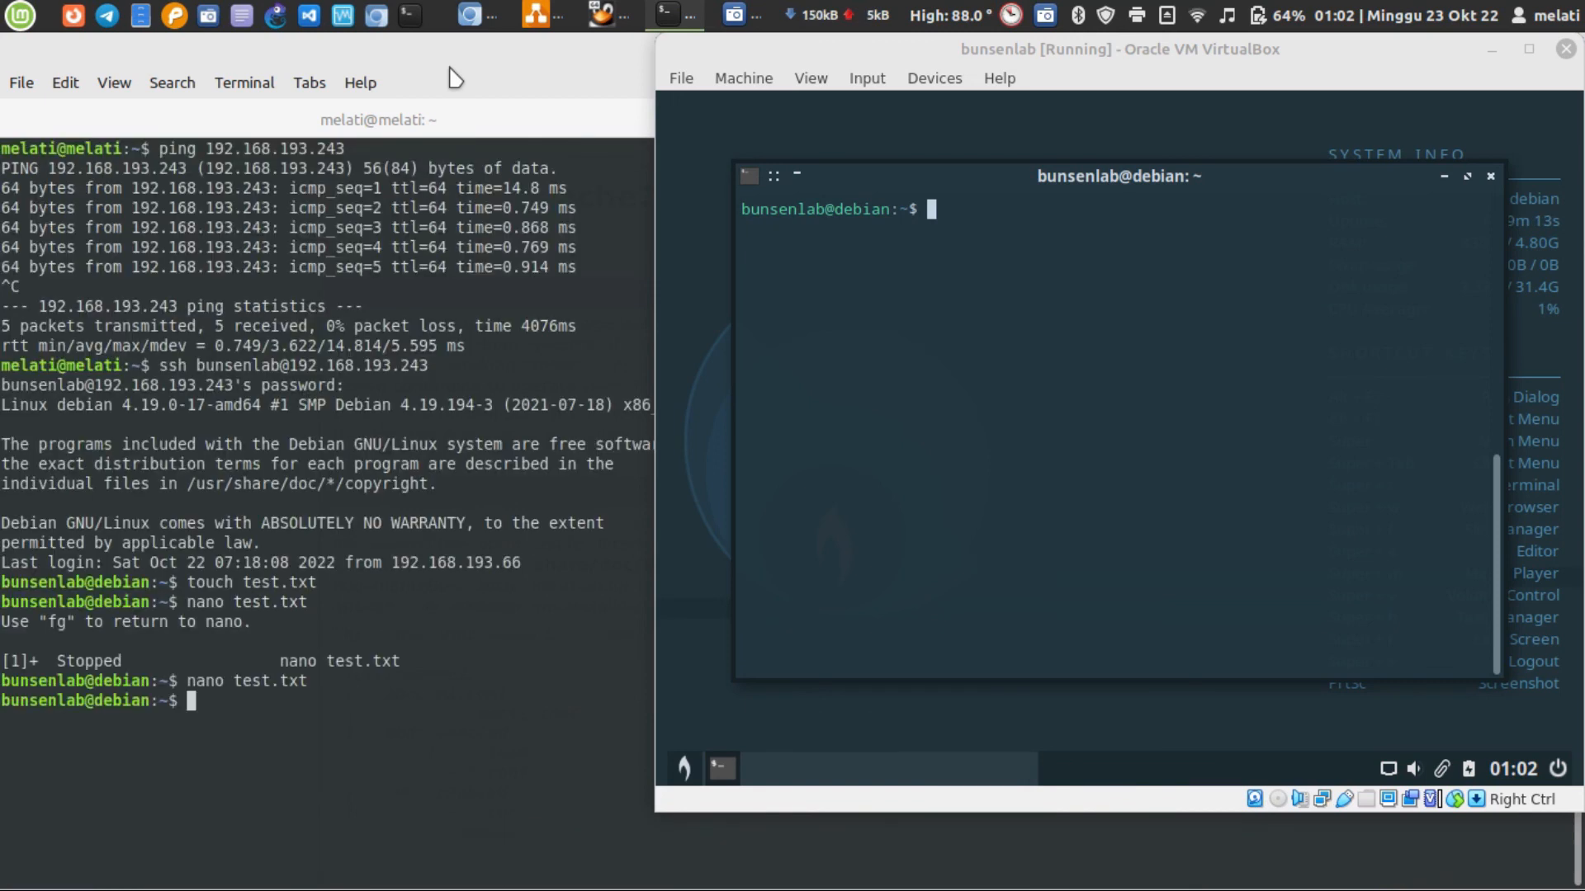
# List the home directory in the virtual machine's own terminal and display the contents of test.txt with cat
pyautogui.click(1106, 261)
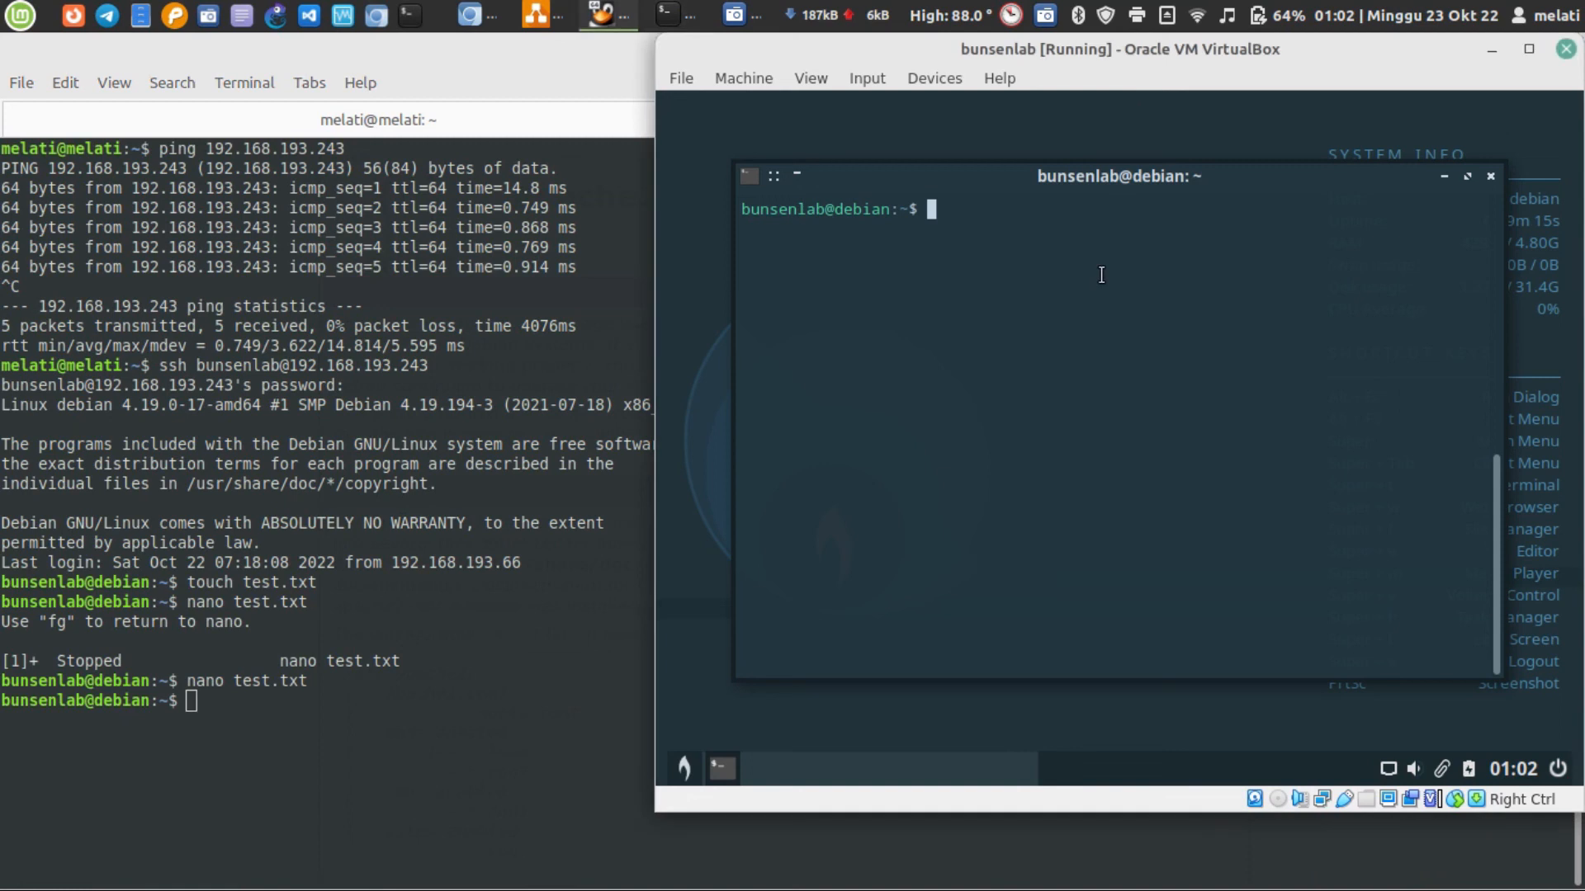
pyautogui.write('ls')
pyautogui.press('Return')
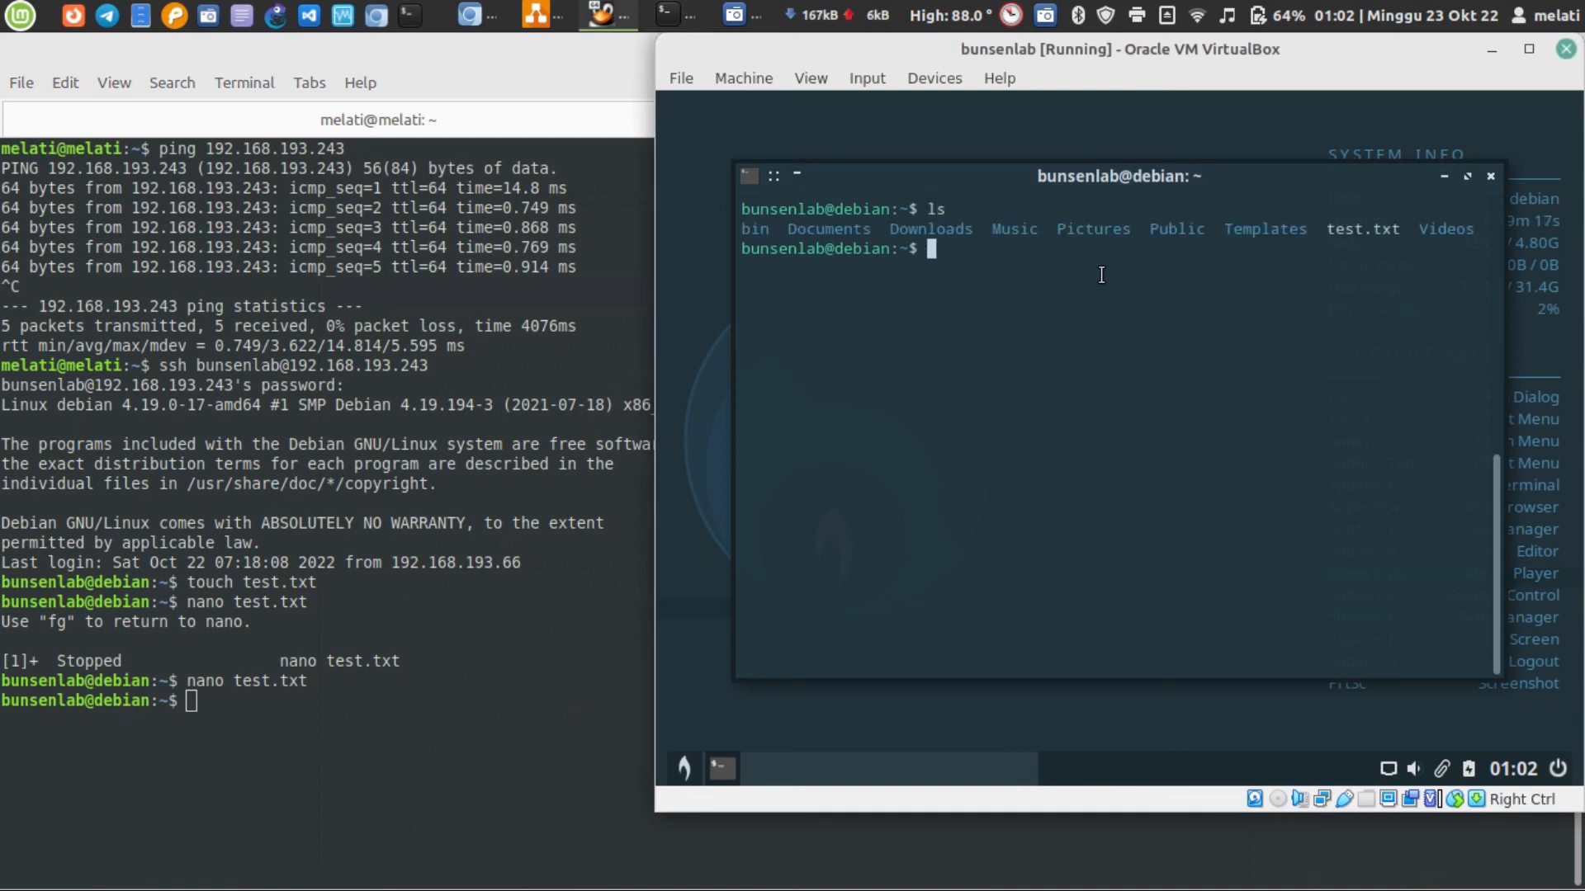
pyautogui.write('cat test')
pyautogui.press('Tab')
pyautogui.press('Return')
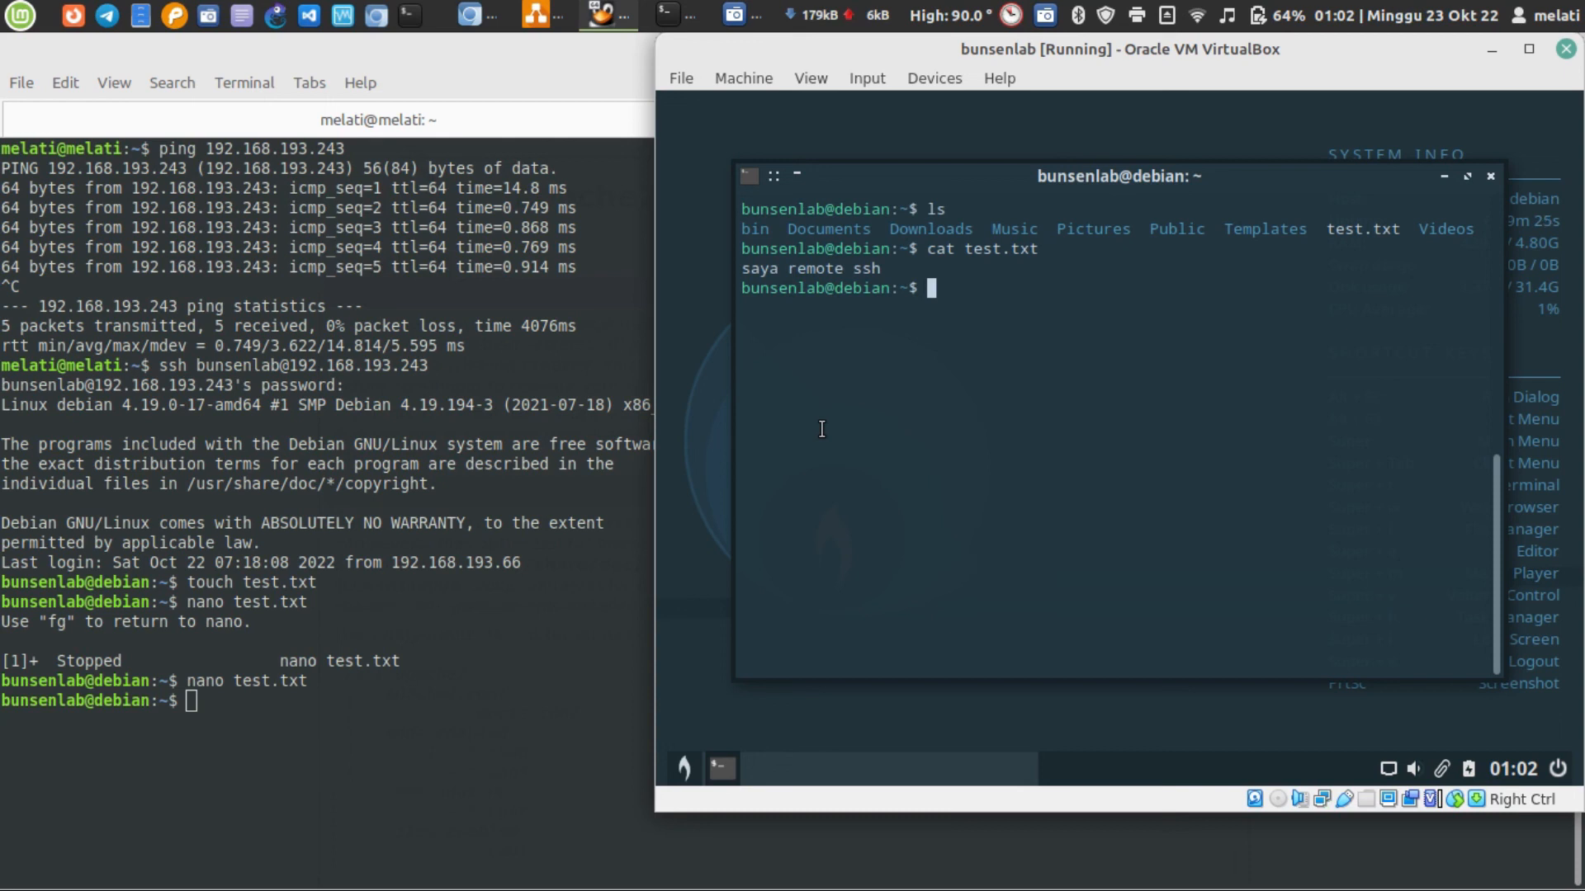
# Reopen test.txt in nano in the SSH session, add "saya melakukan perubahan" after a blank line, and save
pyautogui.click(347, 722)
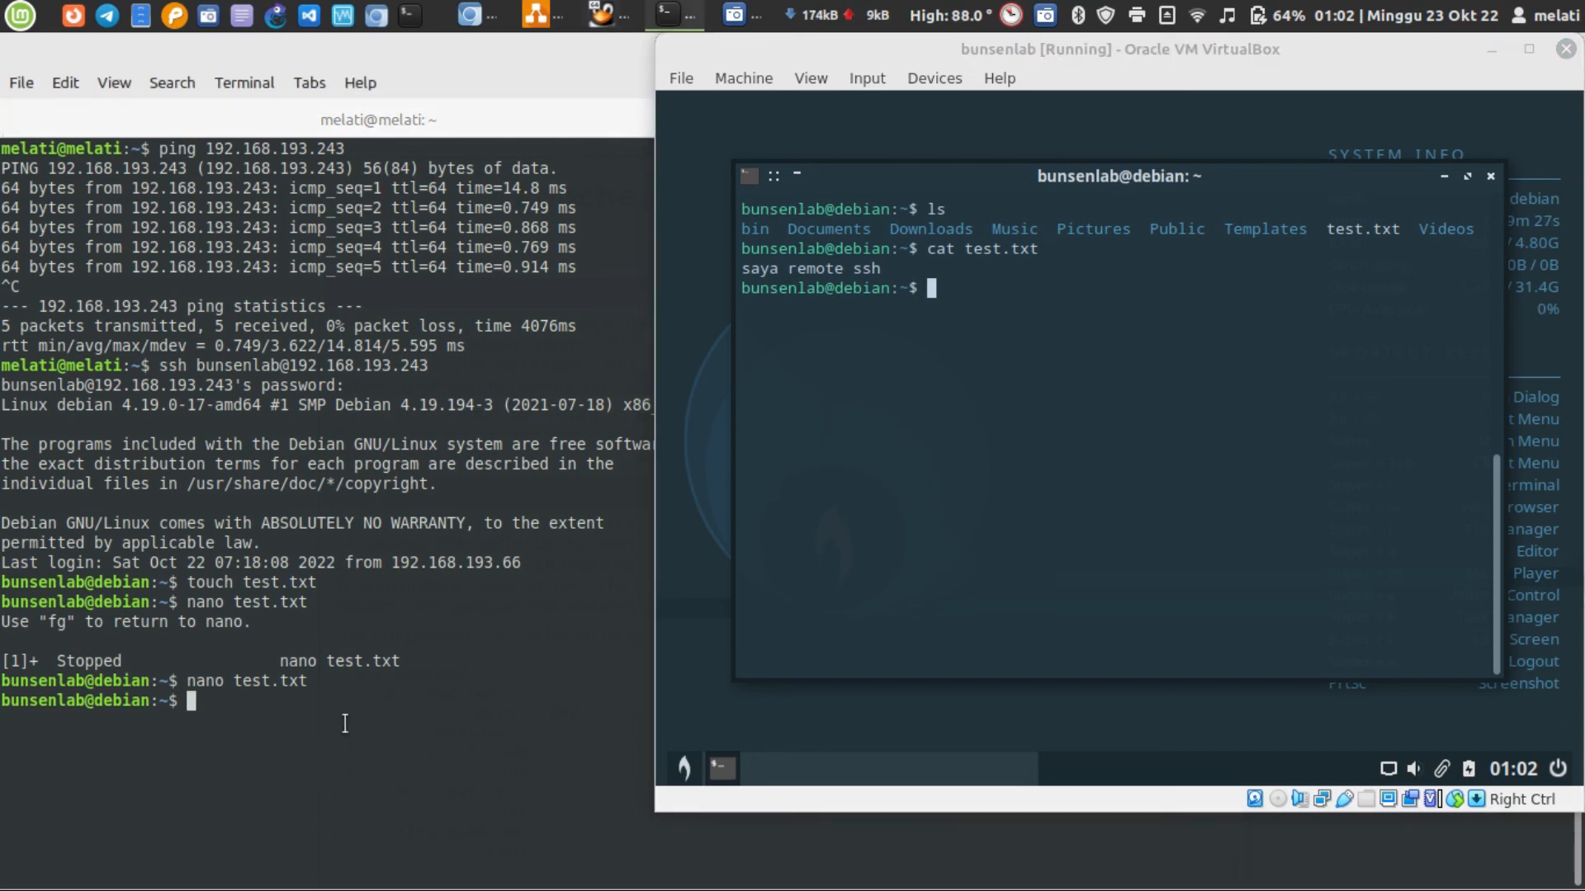
pyautogui.press('Up')
pyautogui.press('Return')
pyautogui.press('Down')
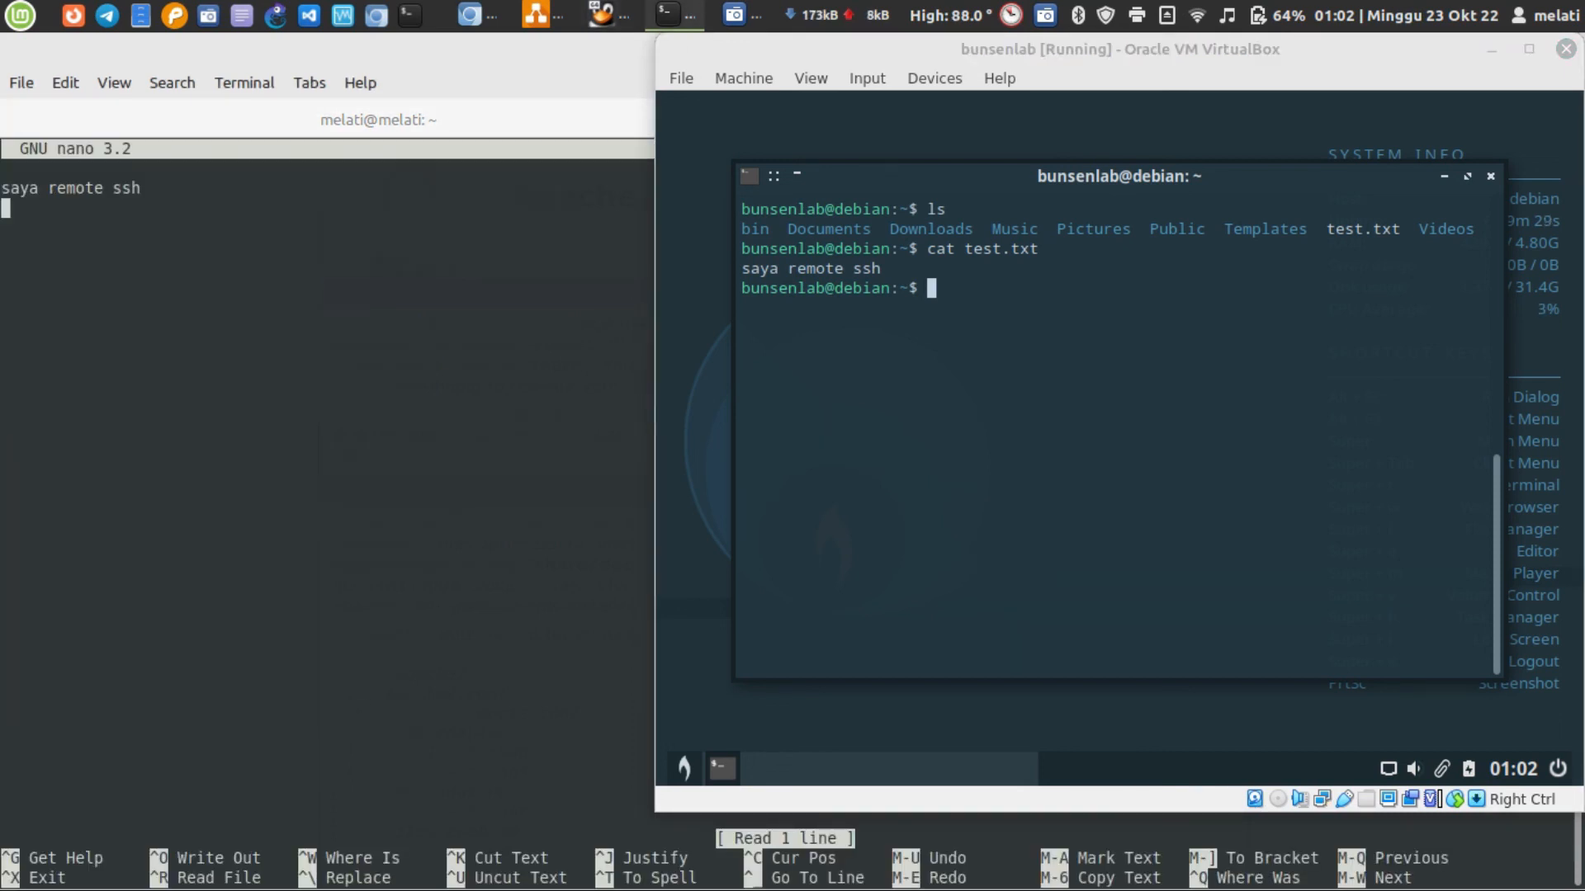
pyautogui.press('Return')
pyautogui.write('saya melakukan perubahan')
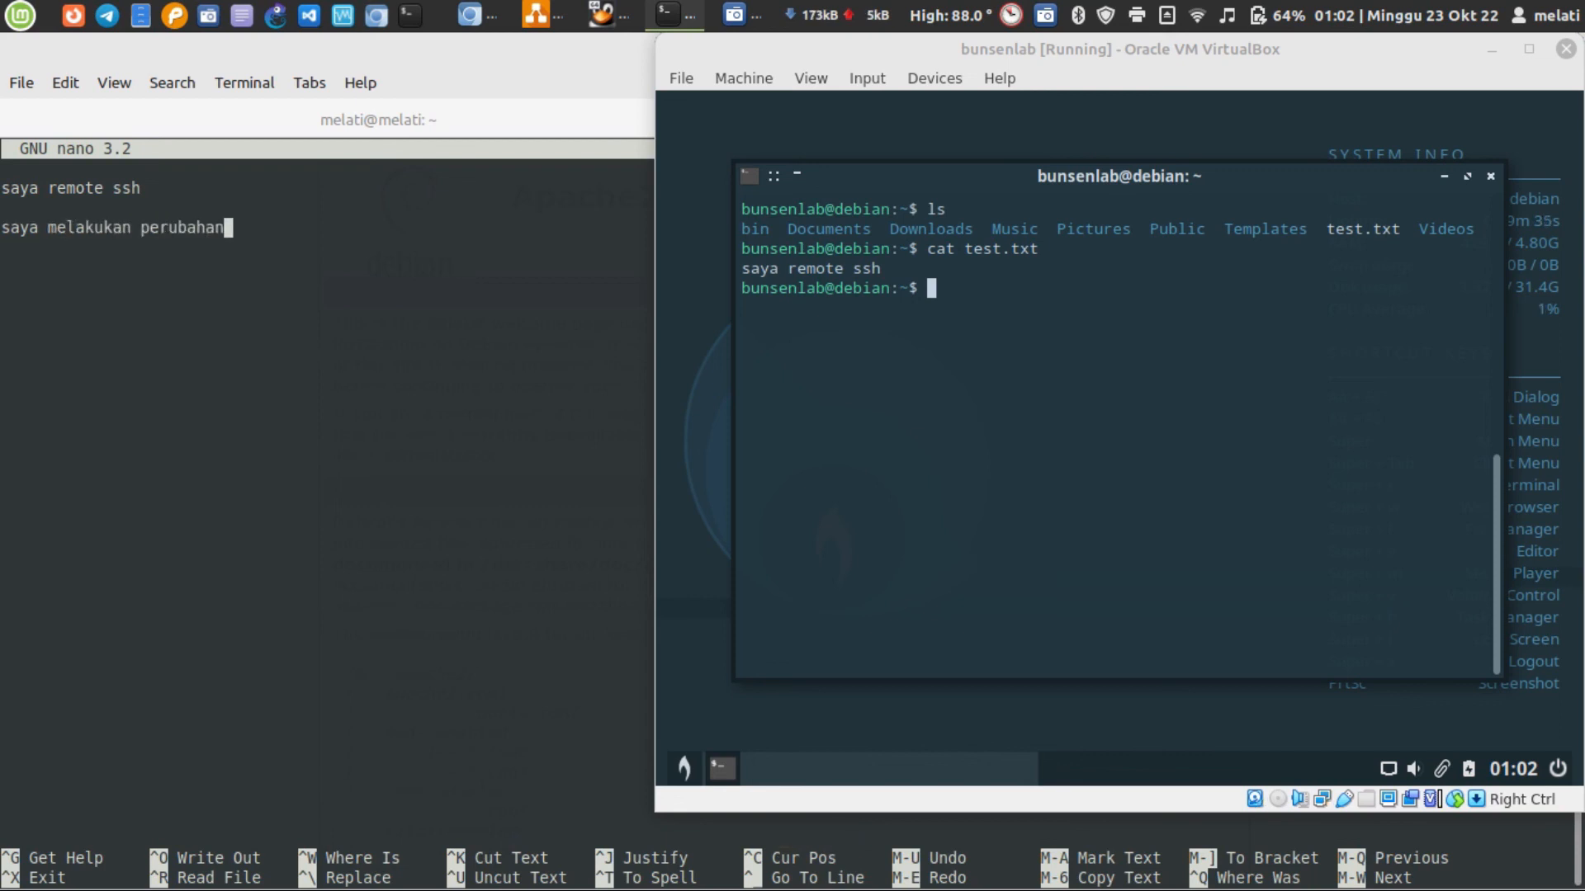
pyautogui.hotkey('ctrl', 'x')
pyautogui.press('y')
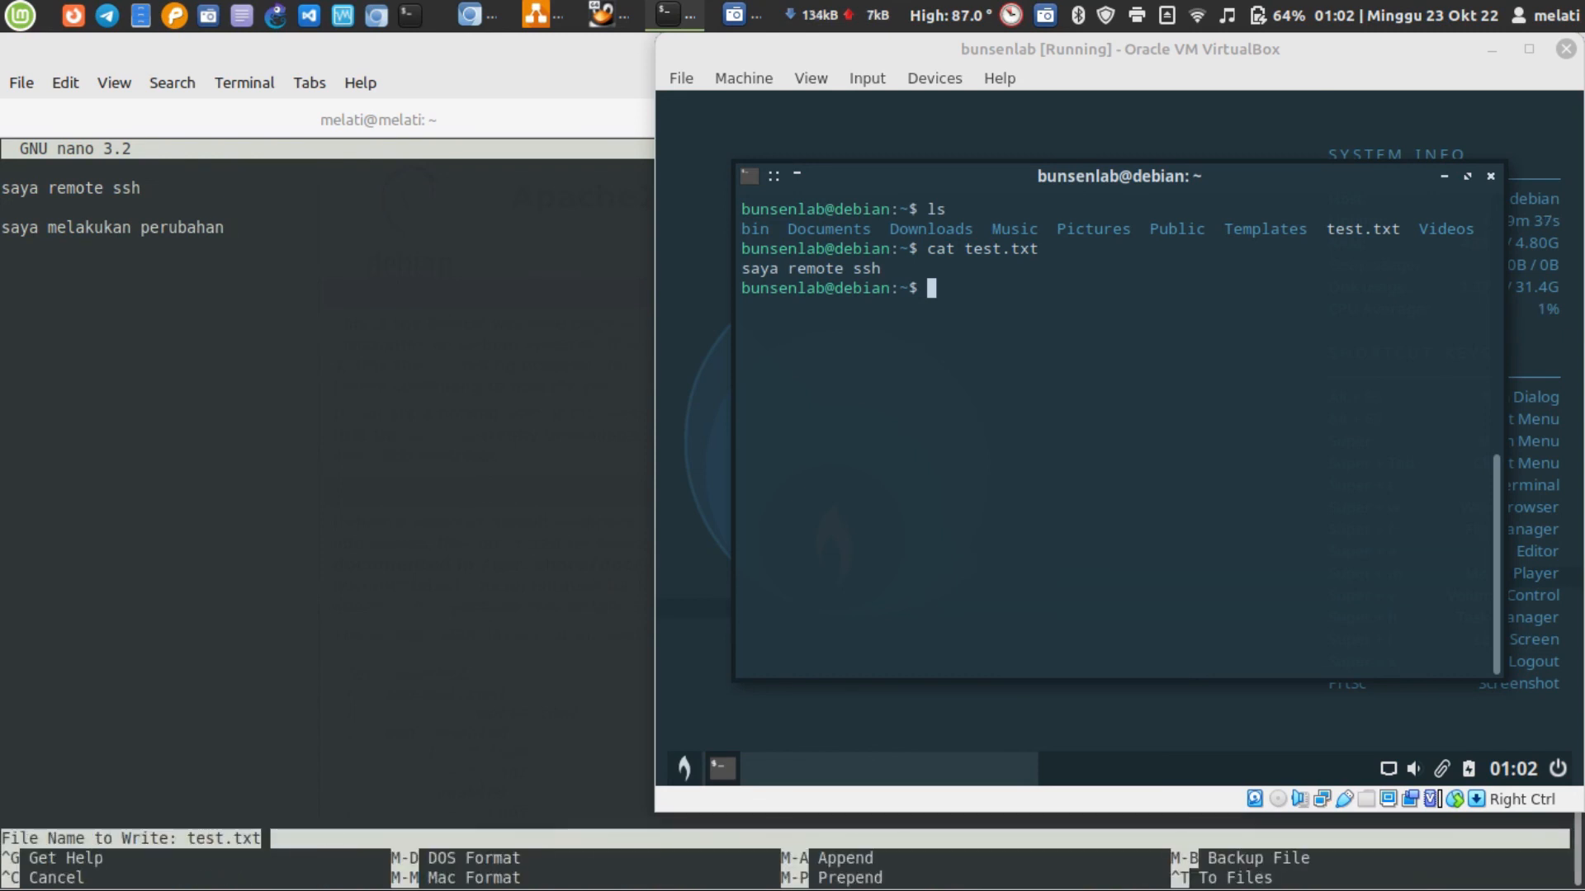
pyautogui.press('Return')
pyautogui.write('ca')
pyautogui.press('BackSpace')
pyautogui.press('BackSpace')
# Display test.txt again in the virtual machine's terminal, highlight its printed text, and return to the SSH session
pyautogui.click(1054, 541)
pyautogui.write('cat')
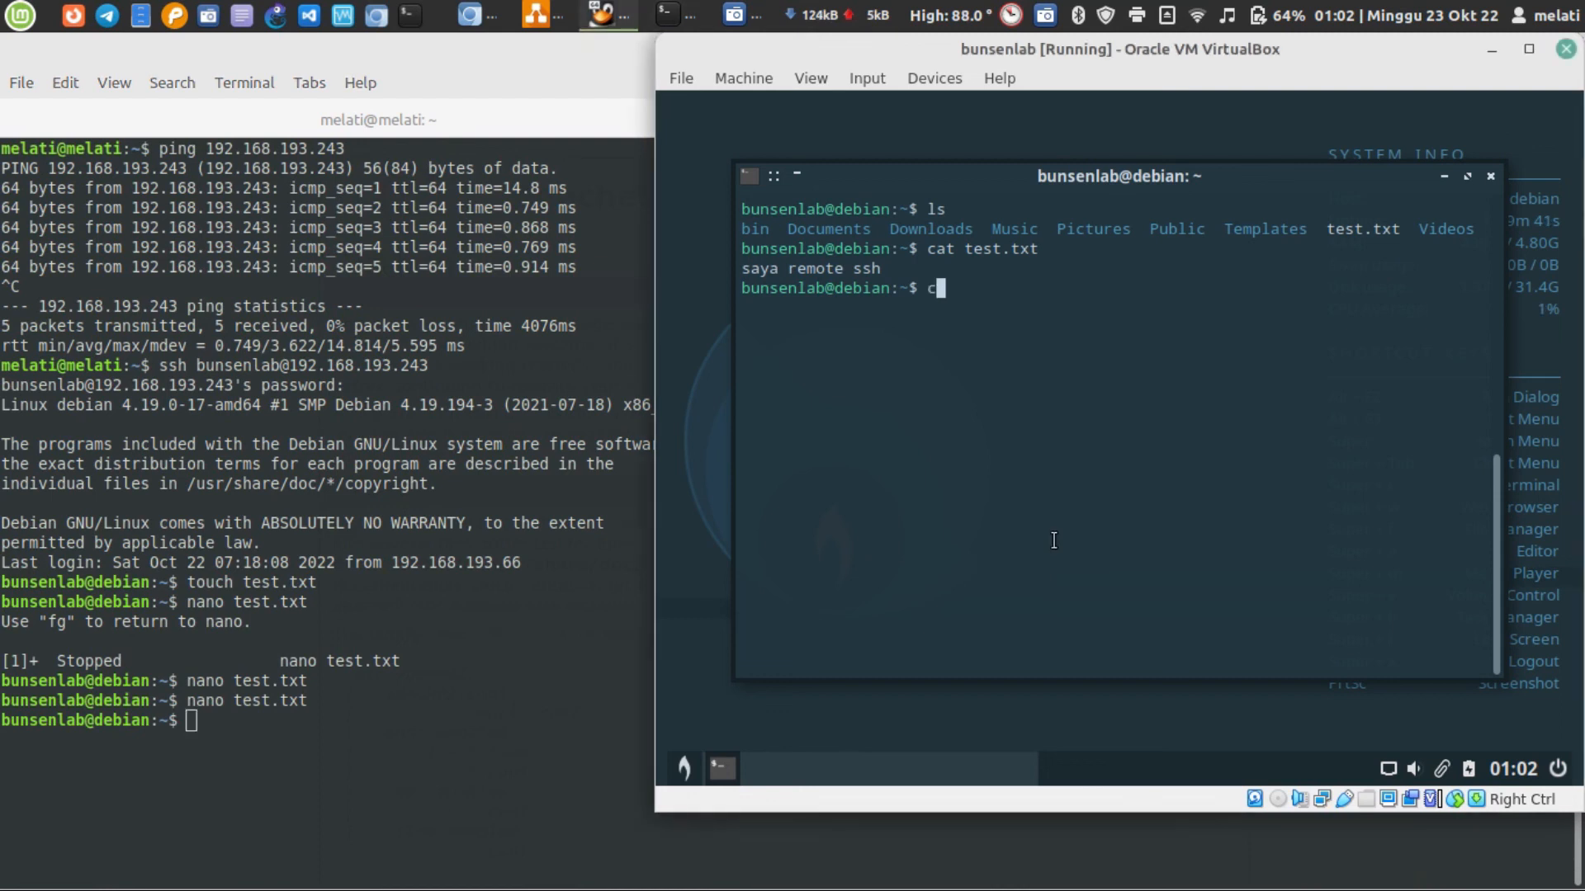
pyautogui.write(' te')
pyautogui.press('Tab')
pyautogui.press('Return')
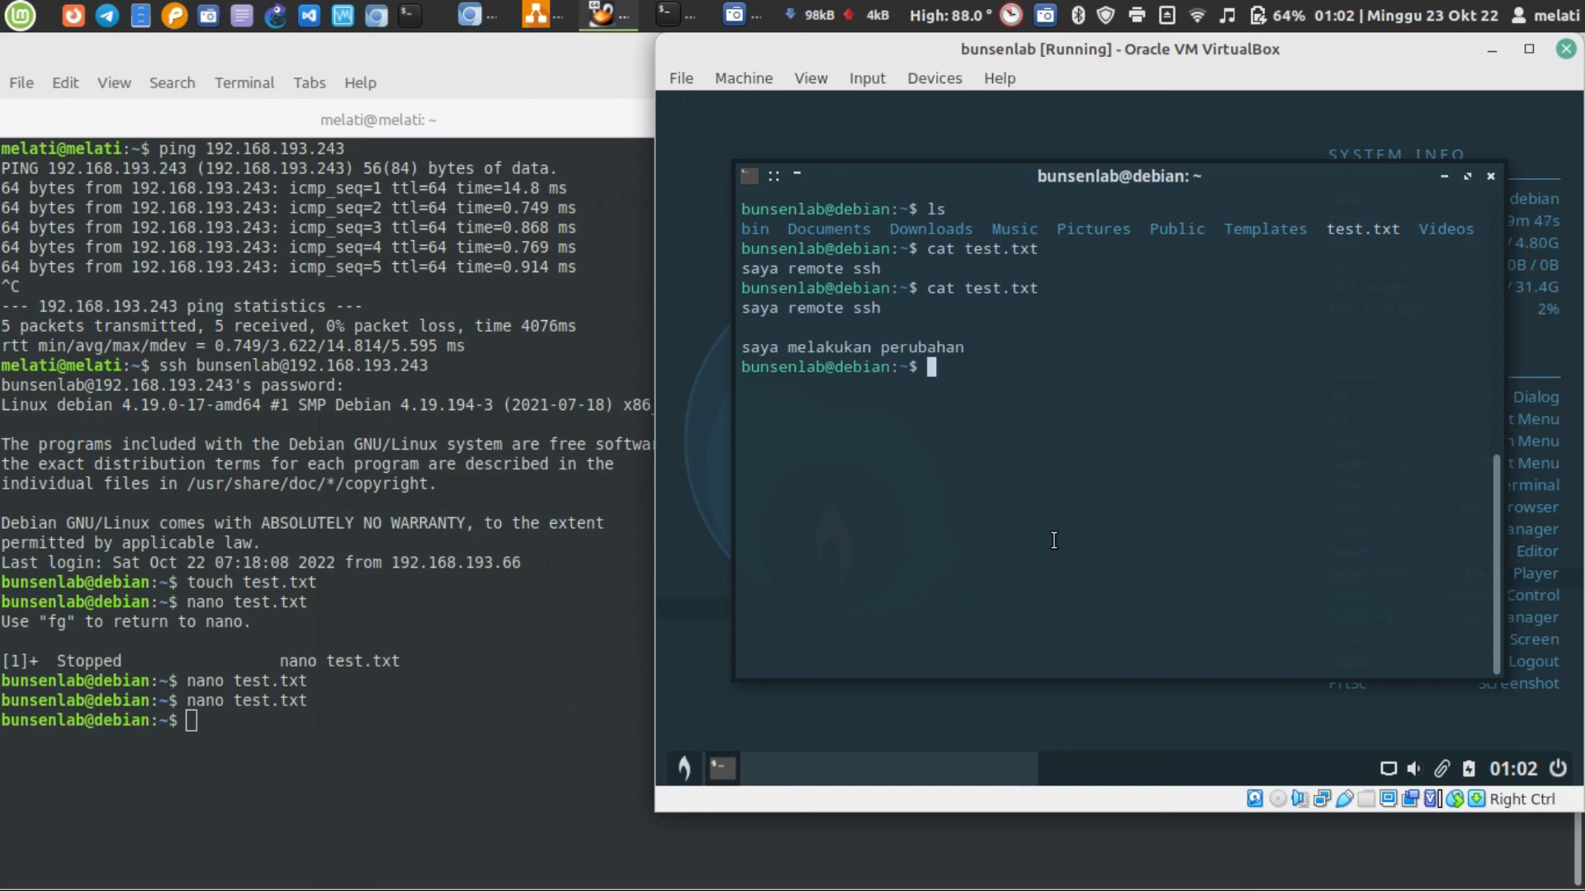
pyautogui.moveTo(993, 346); pyautogui.dragTo(740, 308)
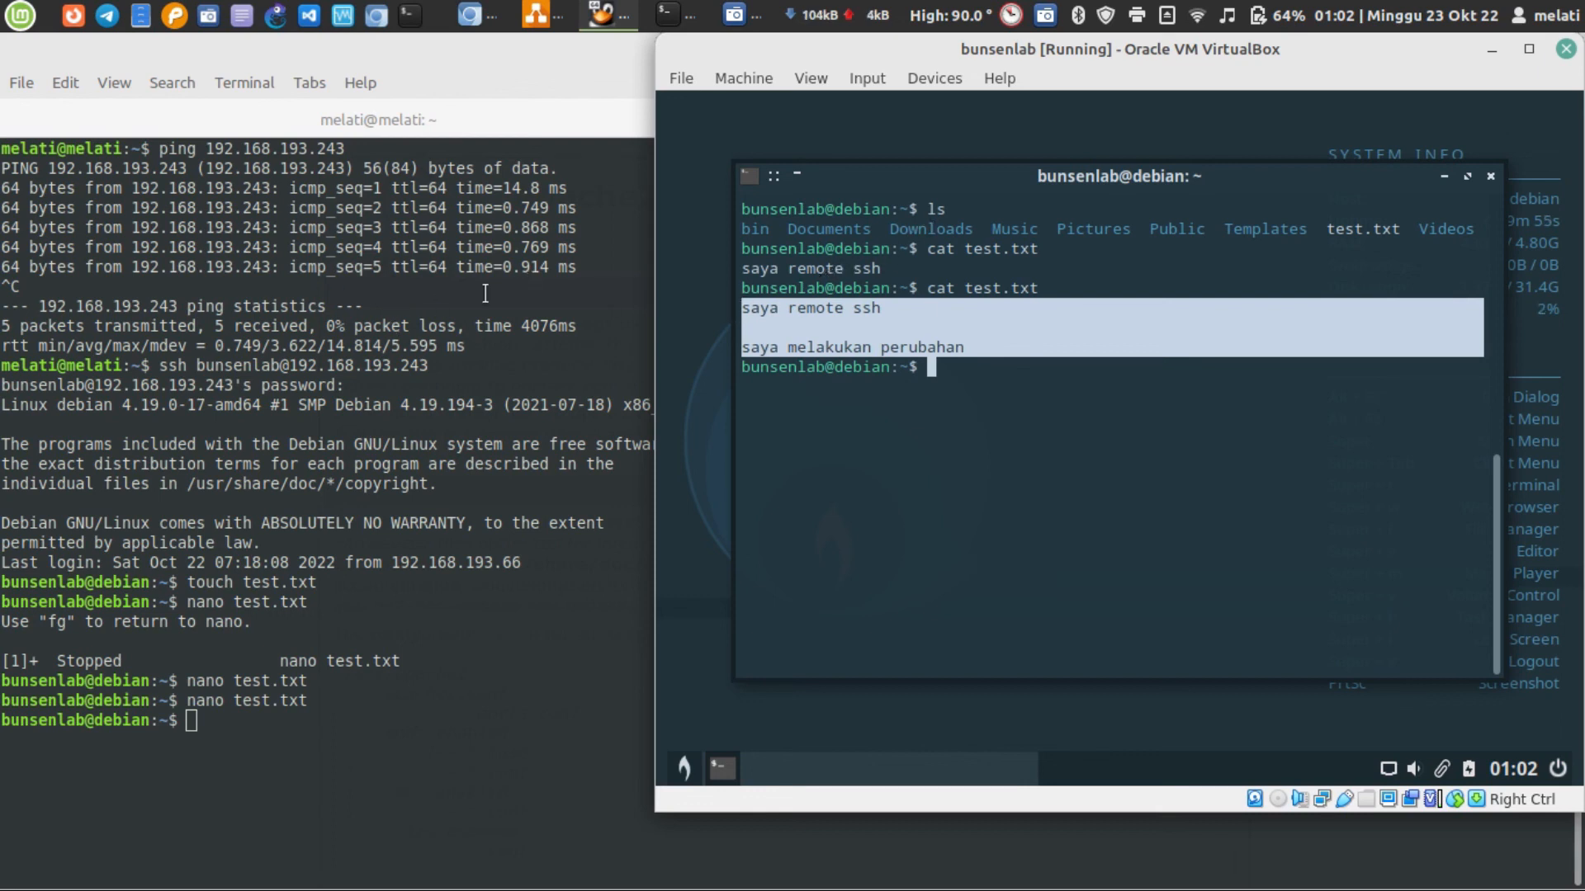
pyautogui.click(399, 358)
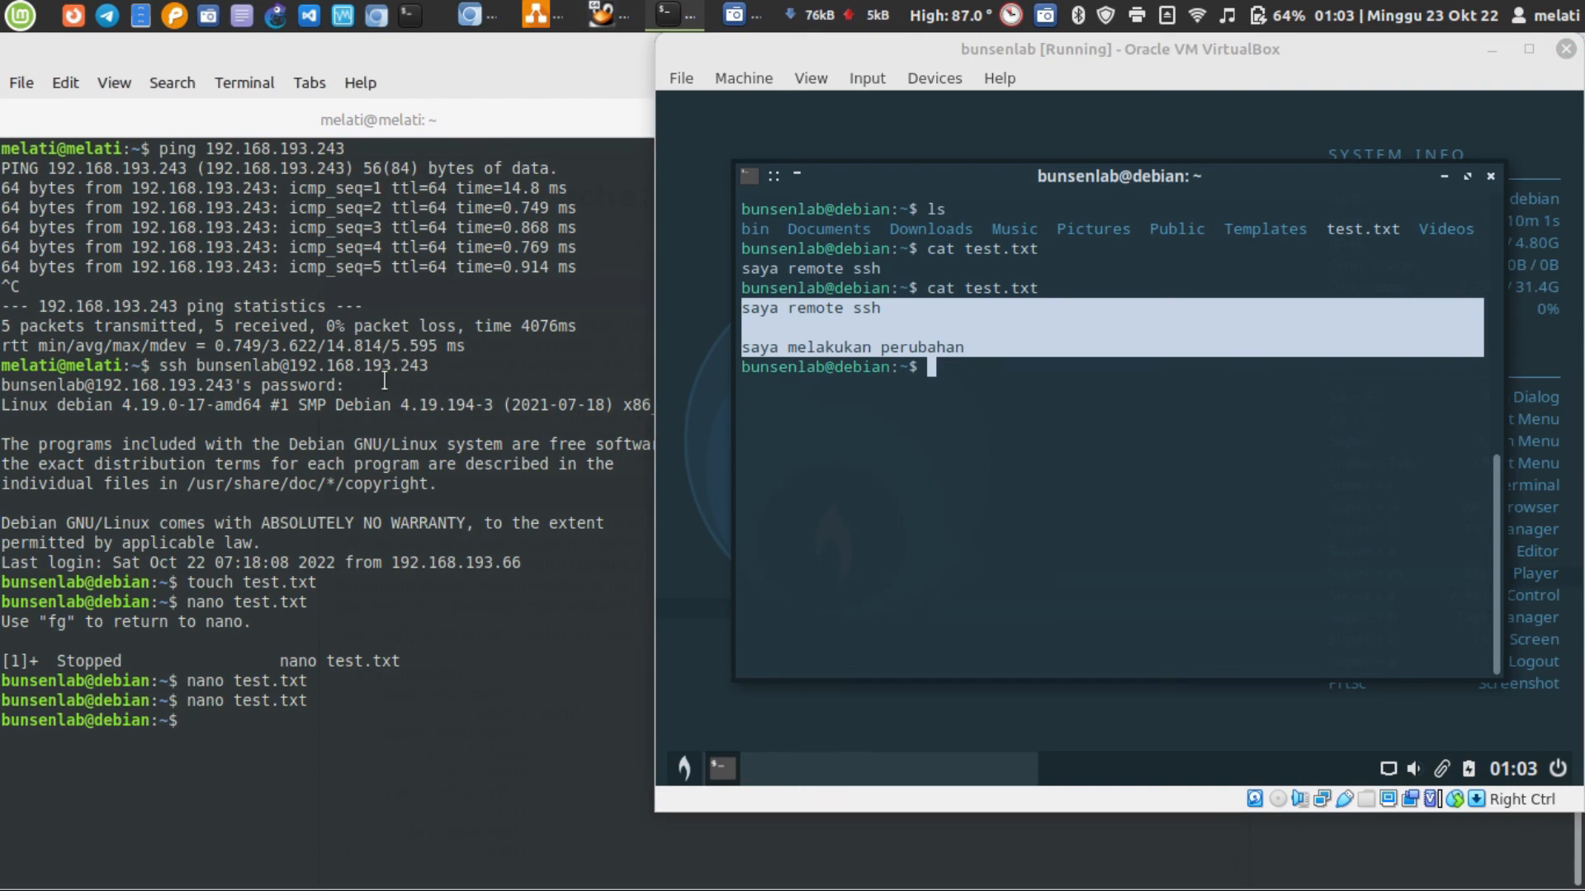